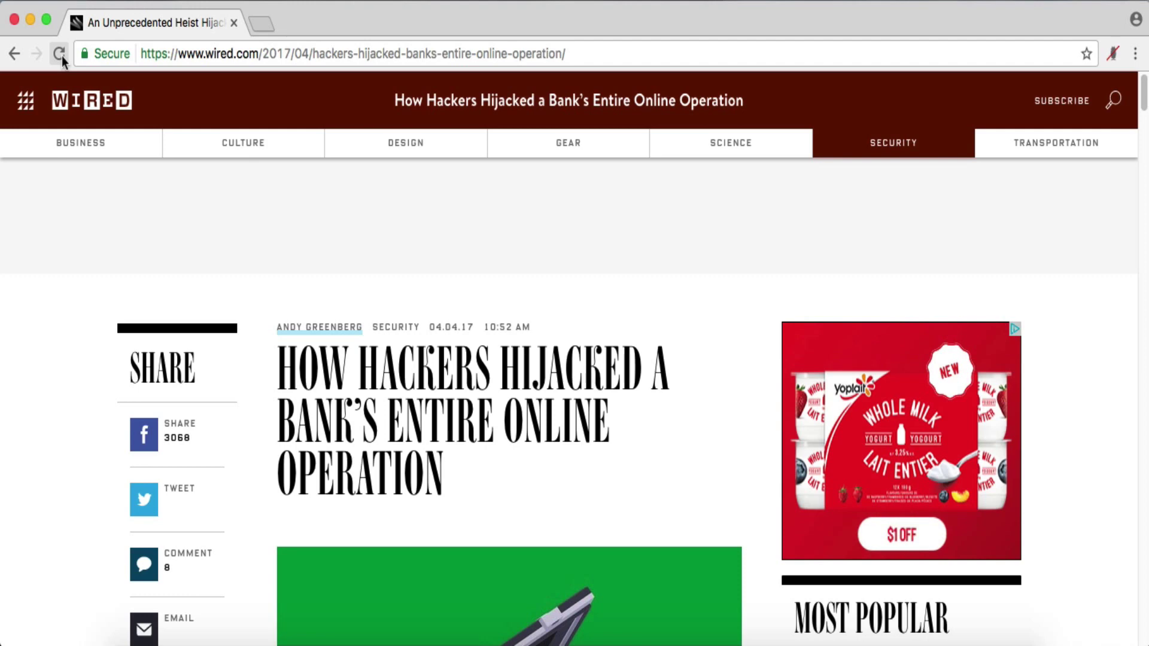
- Reload the Wired bank-hijack article and read down to Kaspersky's October 22 DNS changes paragraph
left_click(59, 53)
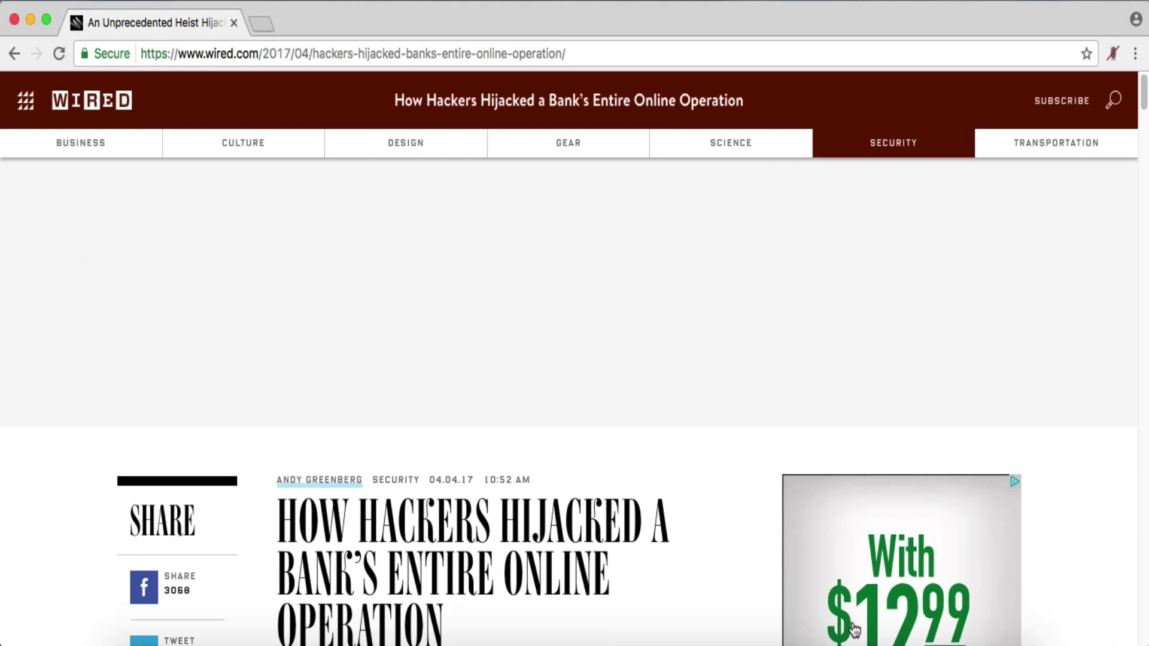
scroll(634, 566, "down", 3)
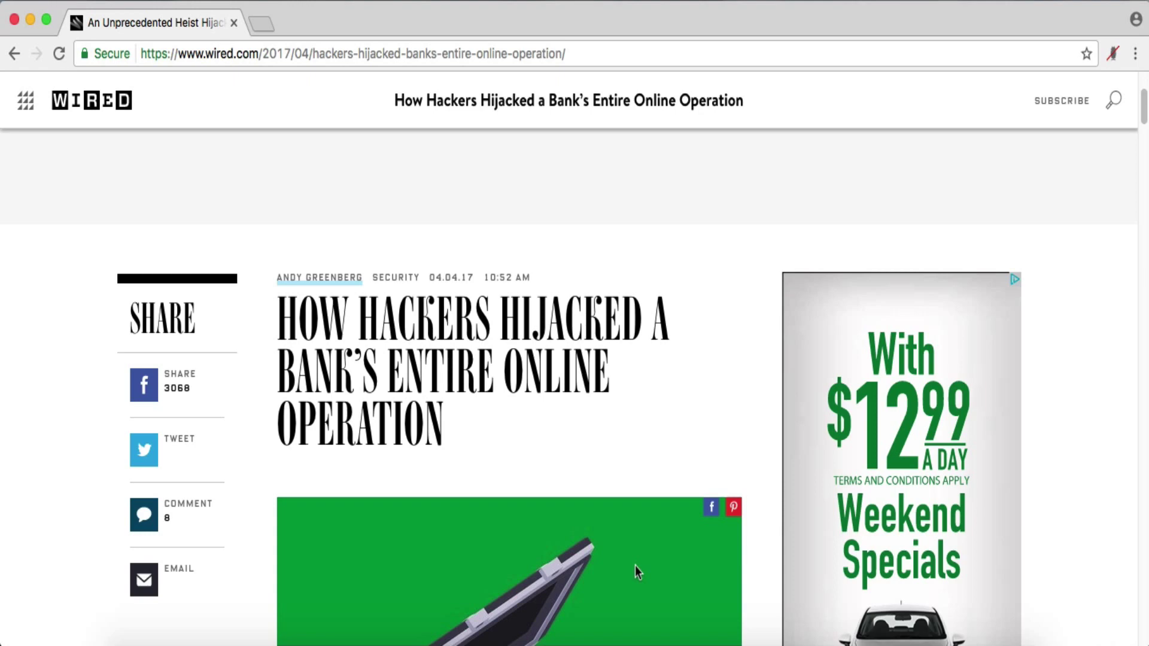
scroll(535, 406, "down", 1)
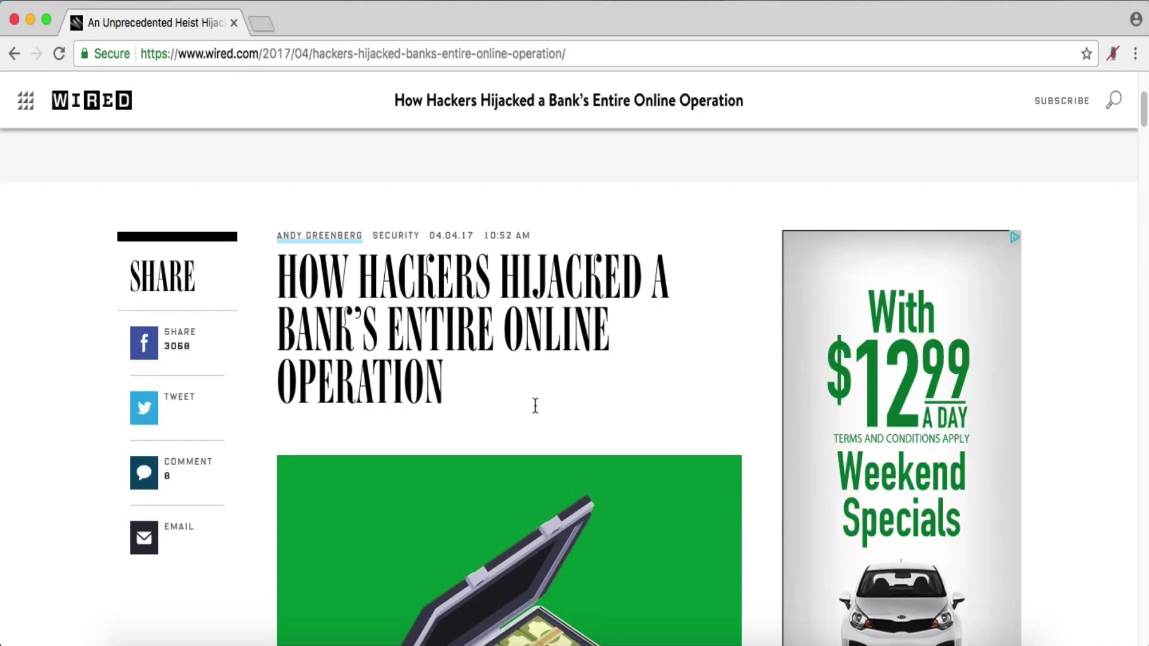
scroll(536, 406, "down", 1)
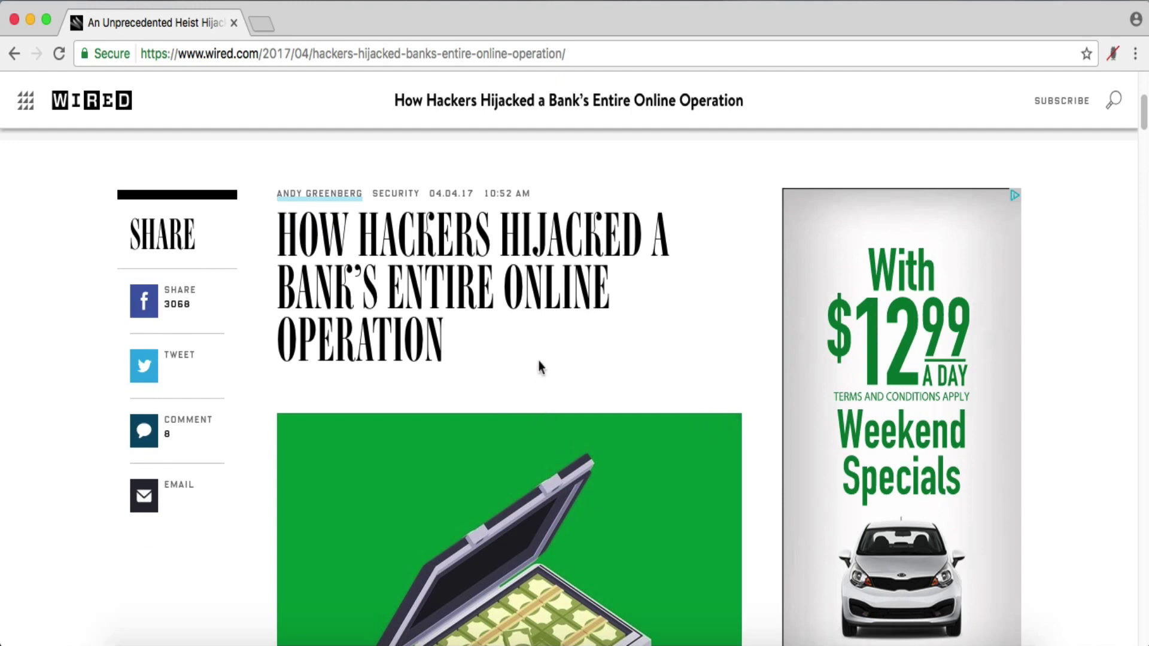
scroll(539, 364, "down", 5)
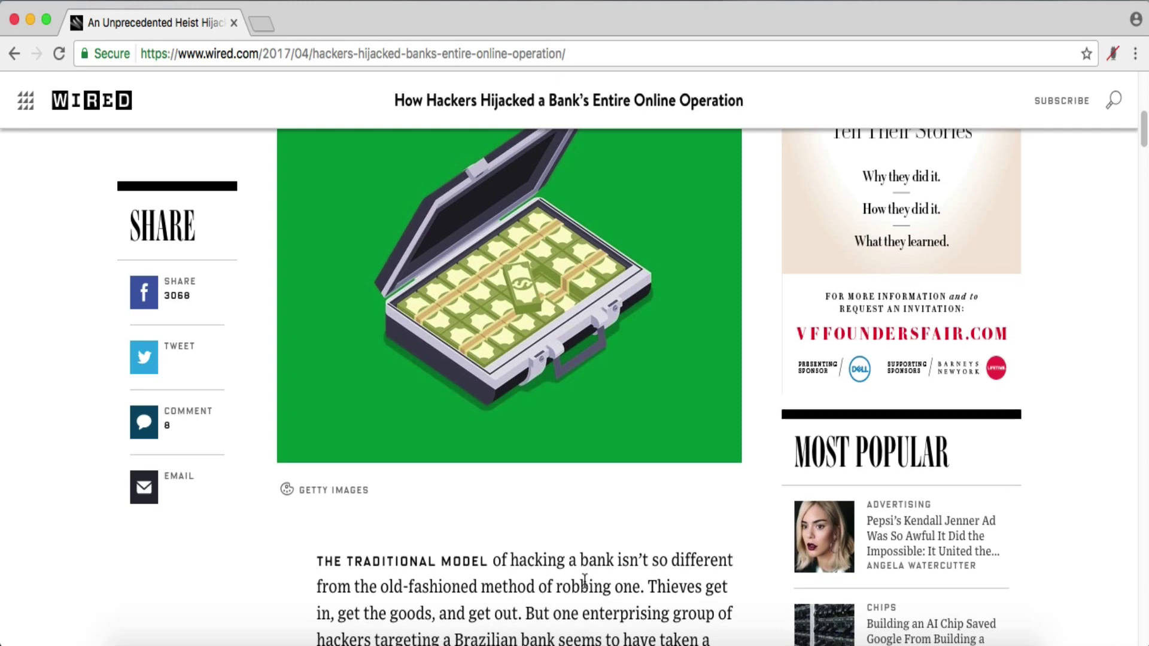
scroll(585, 580, "down", 3)
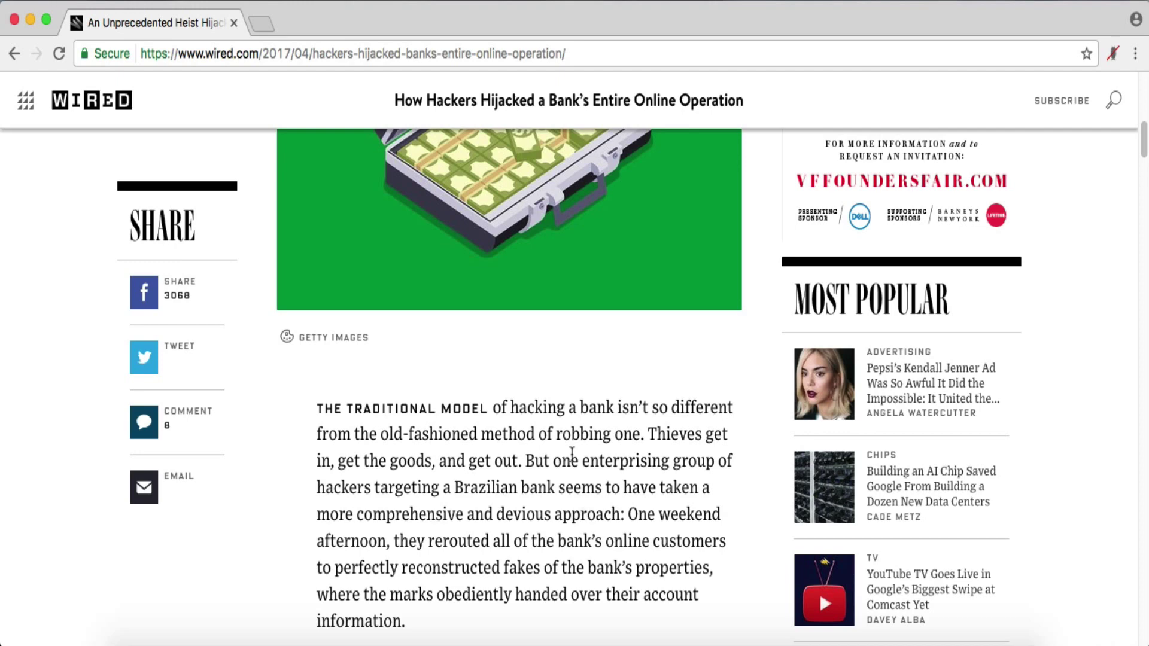
scroll(568, 455, "down", 1)
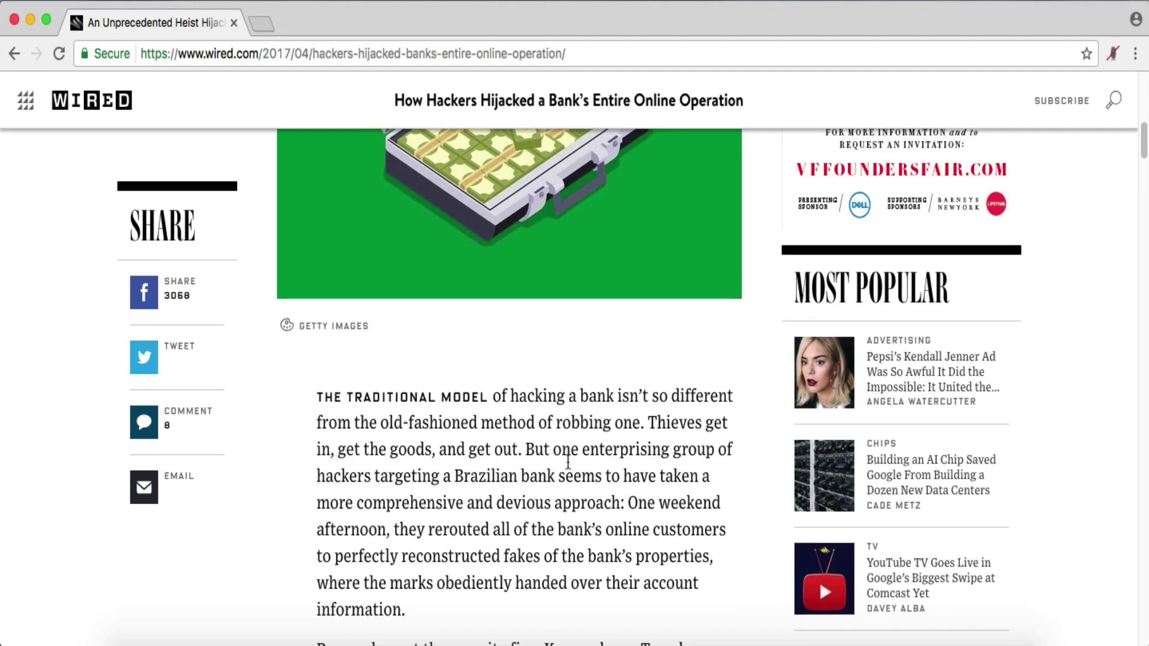
scroll(568, 462, "down", 5)
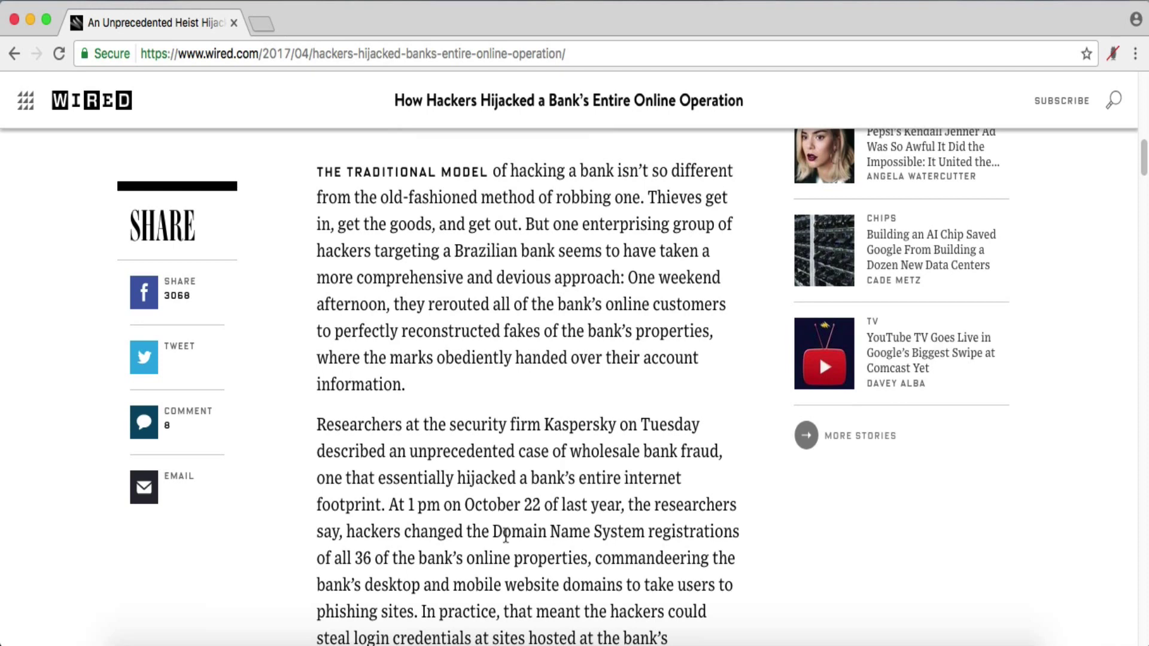
- Read through the Wired article's DNS Stress and Registro.br paragraphs
scroll(623, 538, "down", 1)
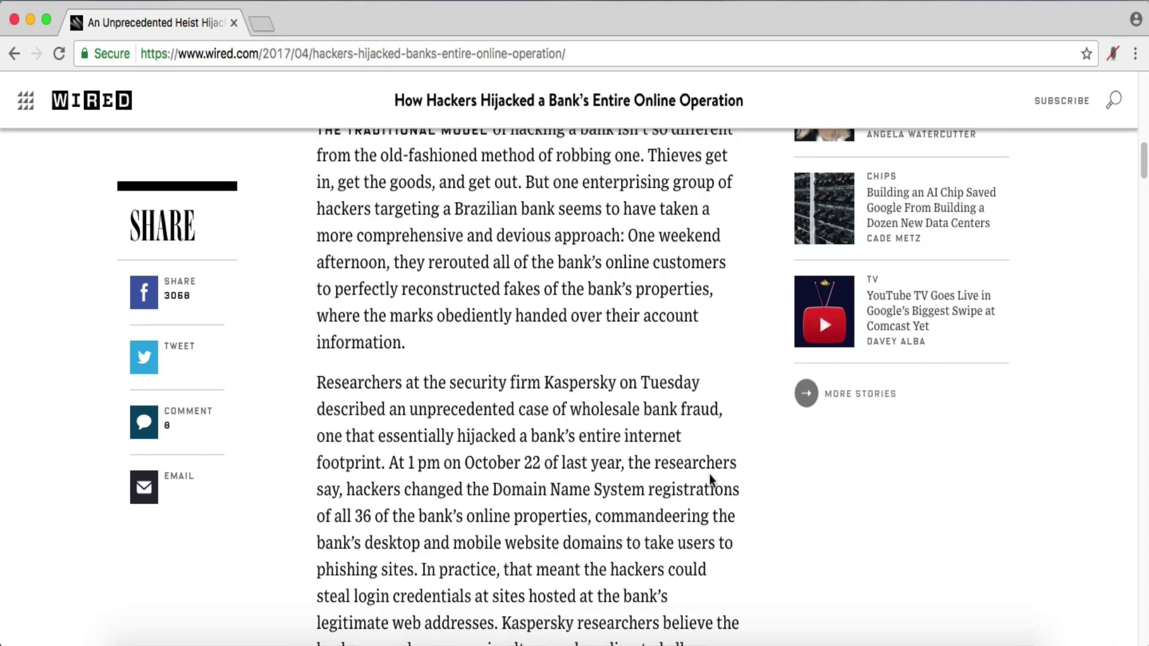
scroll(711, 477, "down", 1)
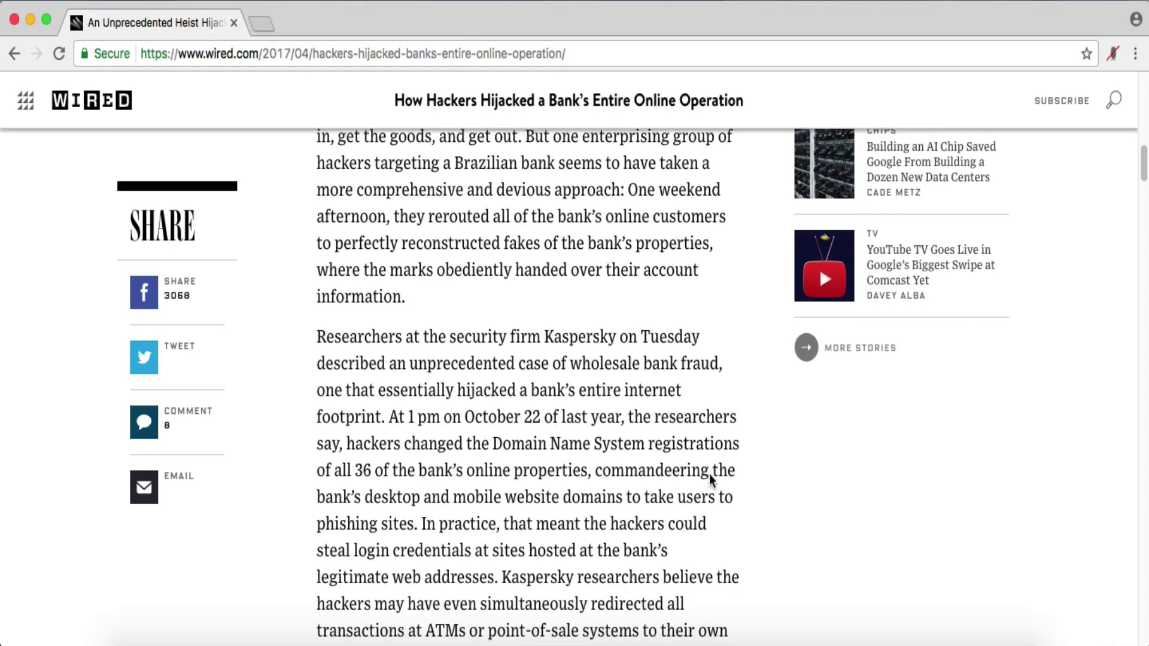
scroll(649, 468, "down", 1)
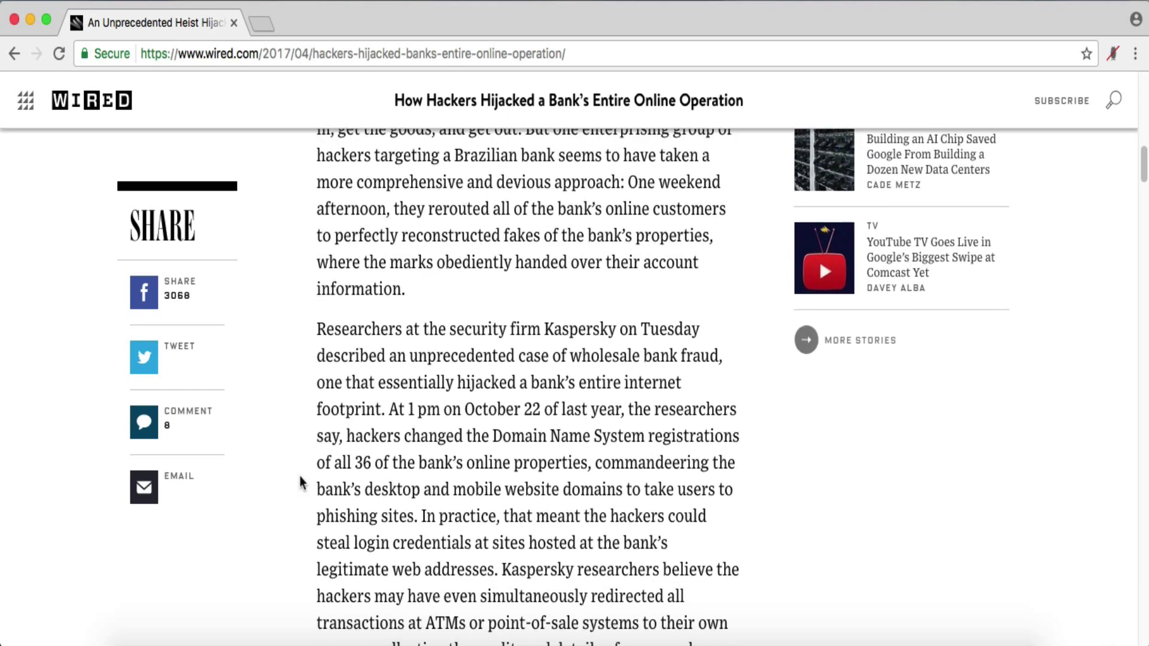
scroll(695, 494, "down", 1)
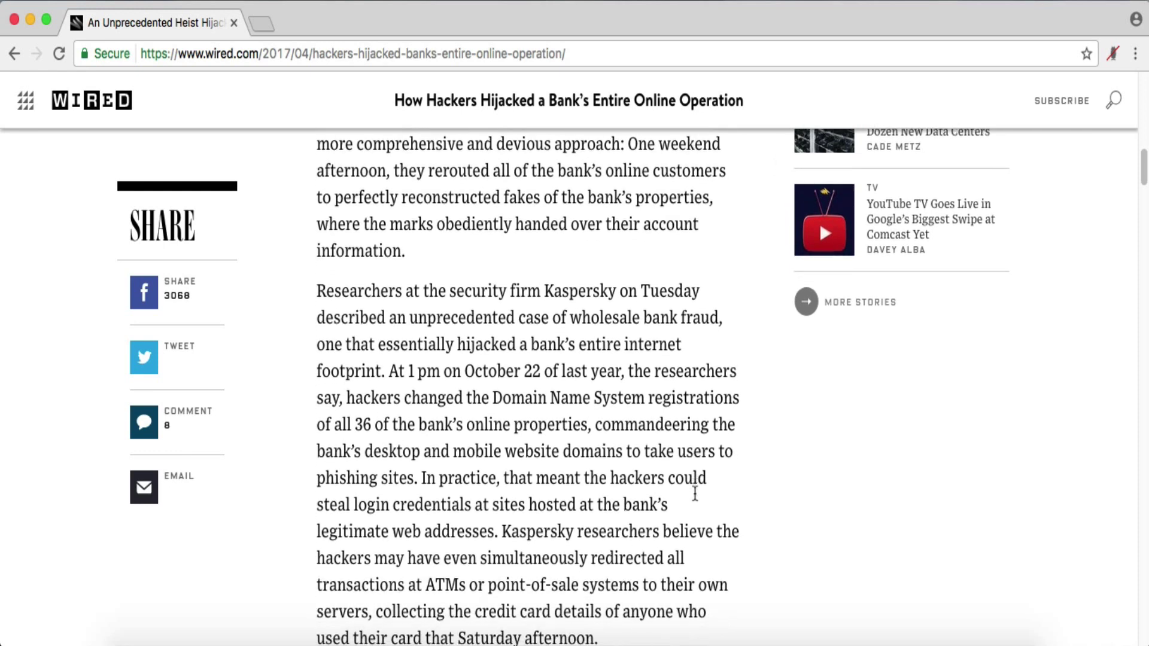
scroll(695, 494, "down", 1)
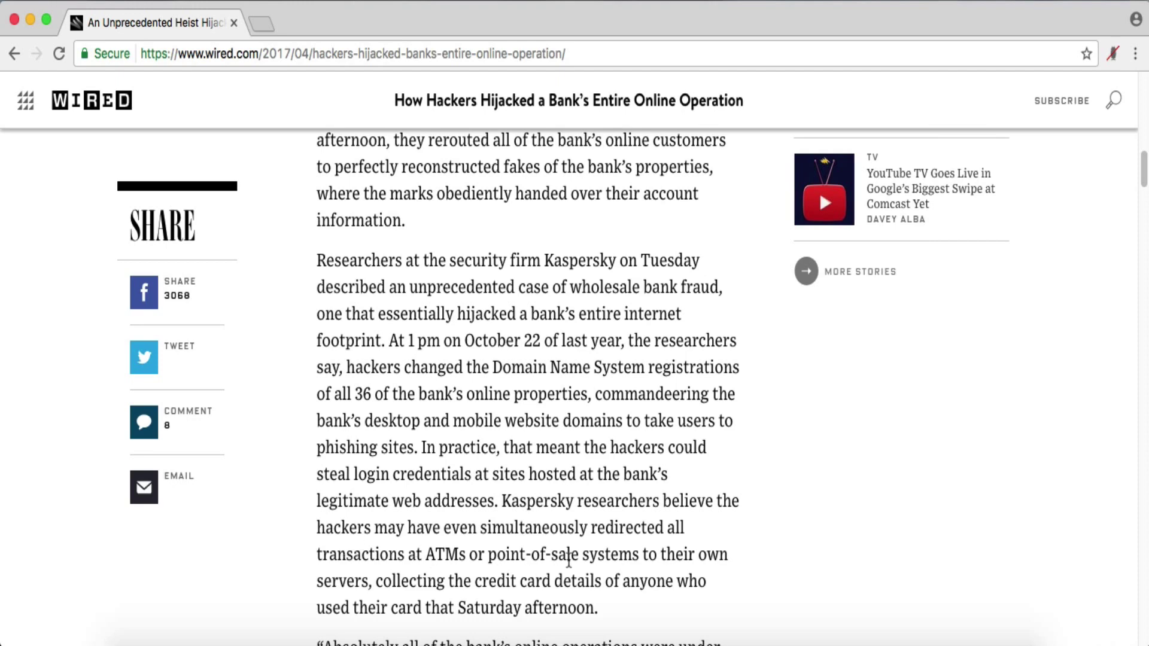
scroll(649, 558, "down", 4)
scroll(649, 558, "down", 5)
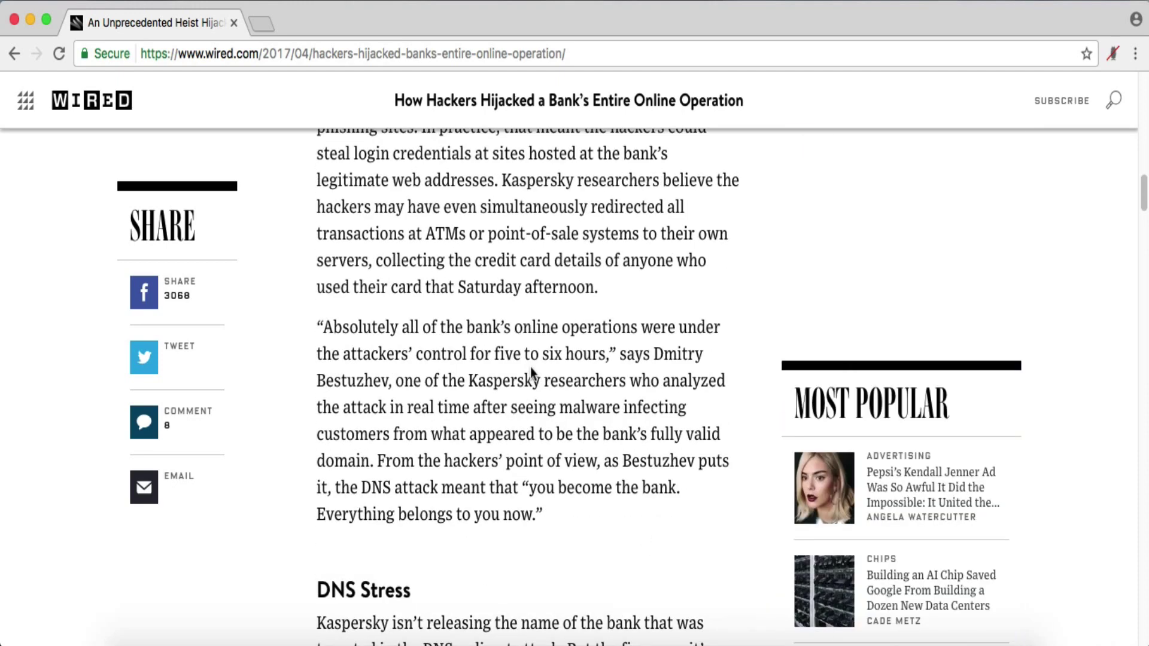
scroll(531, 367, "down", 1)
scroll(531, 368, "down", 3)
scroll(570, 410, "down", 2)
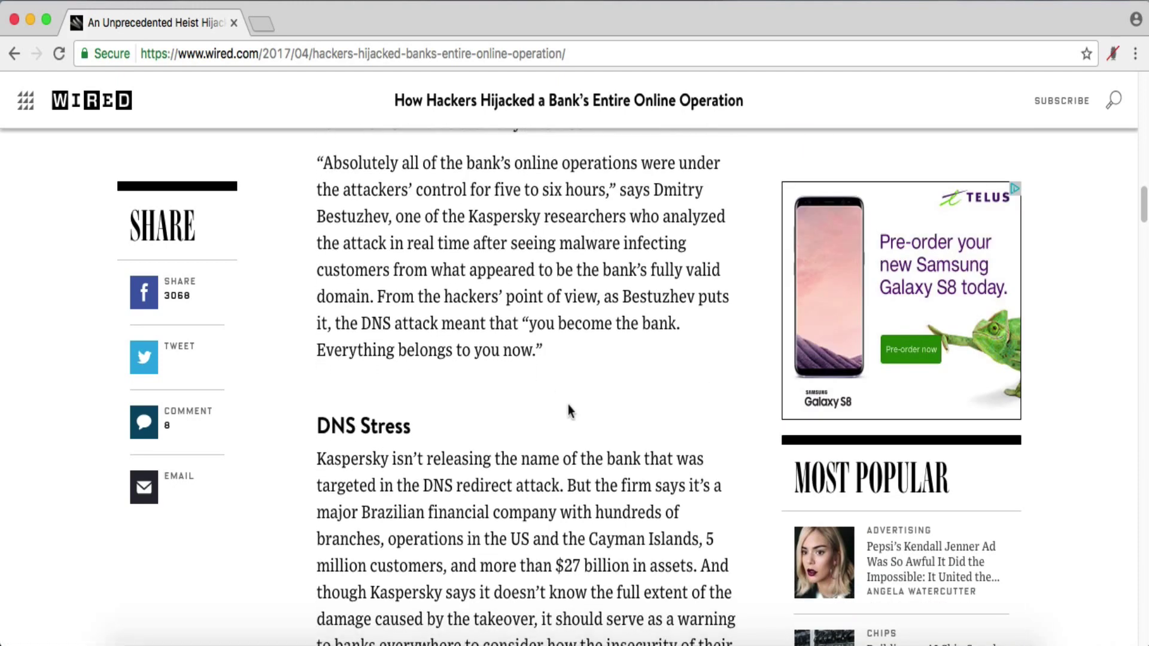
scroll(570, 410, "down", 2)
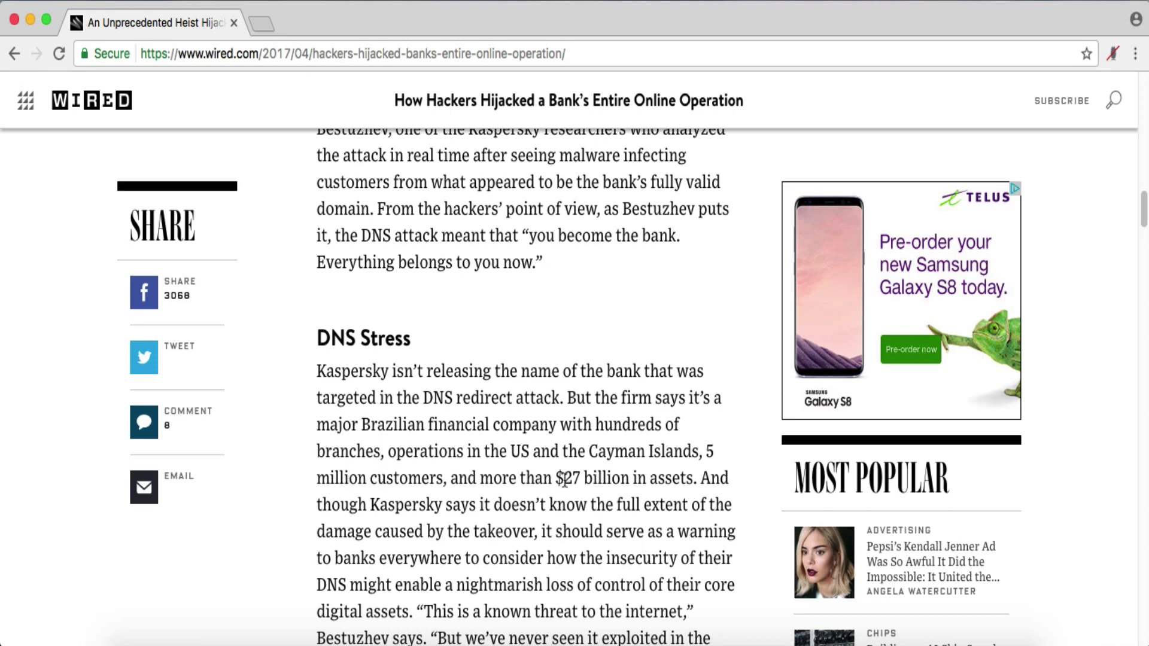
scroll(603, 509, "down", 2)
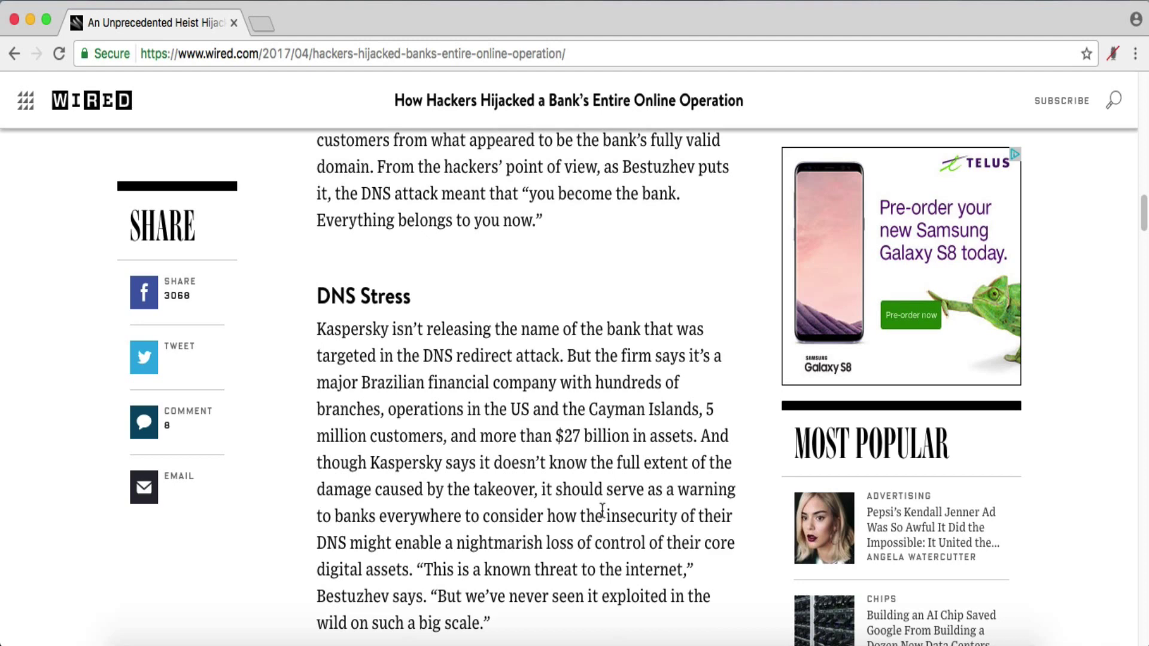
- Continue to the Let's Encrypt certificate quote, then scroll back up to the headline
scroll(603, 509, "up", 3)
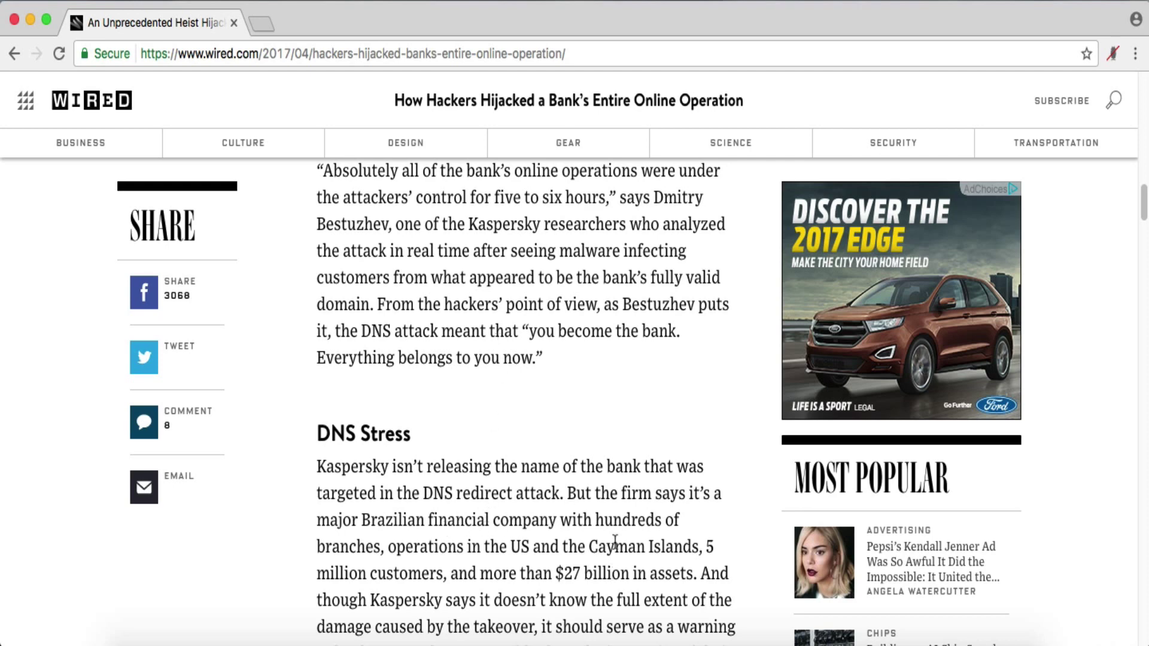
scroll(615, 541, "down", 5)
scroll(615, 542, "down", 10)
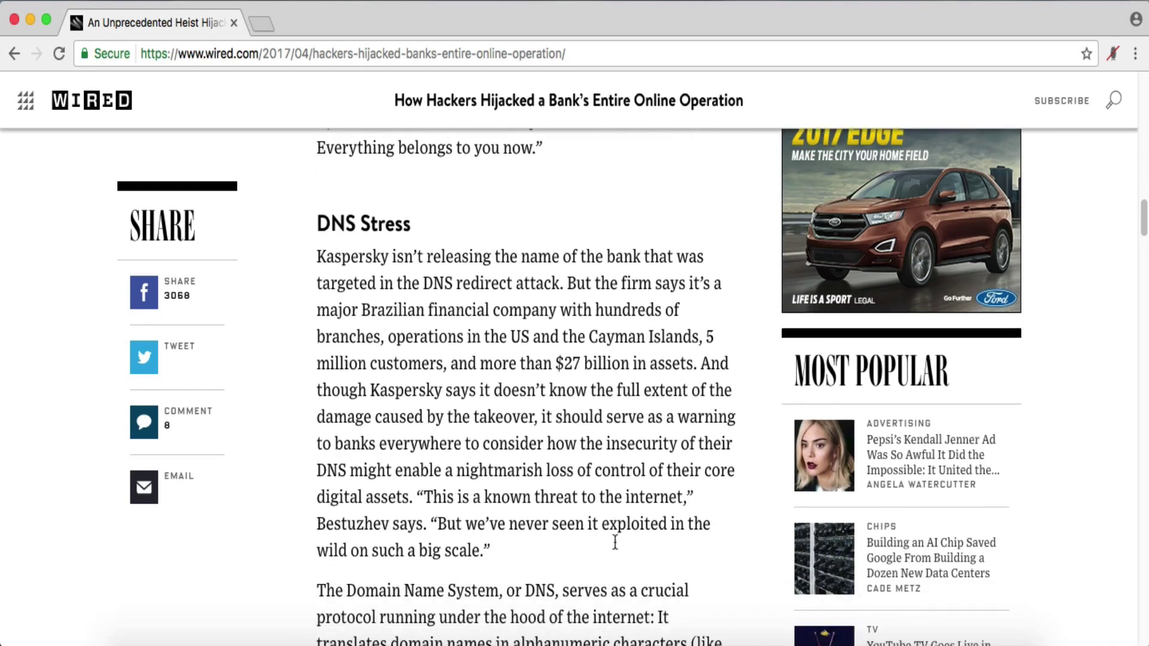
scroll(619, 477, "down", 5)
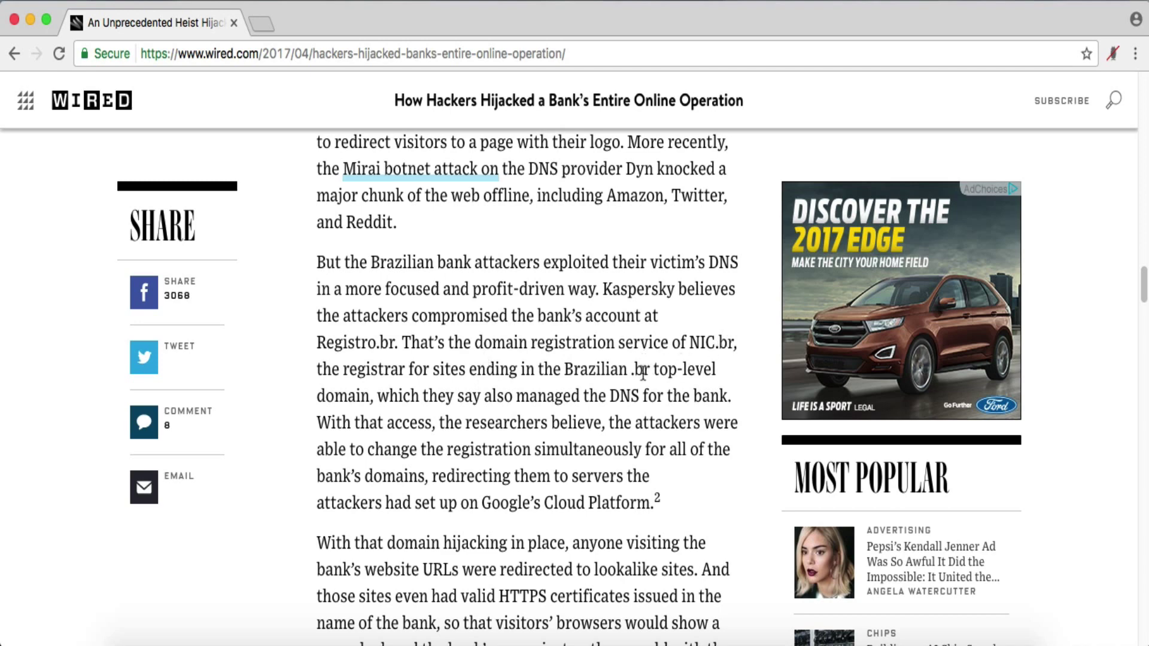
scroll(626, 402, "down", 1)
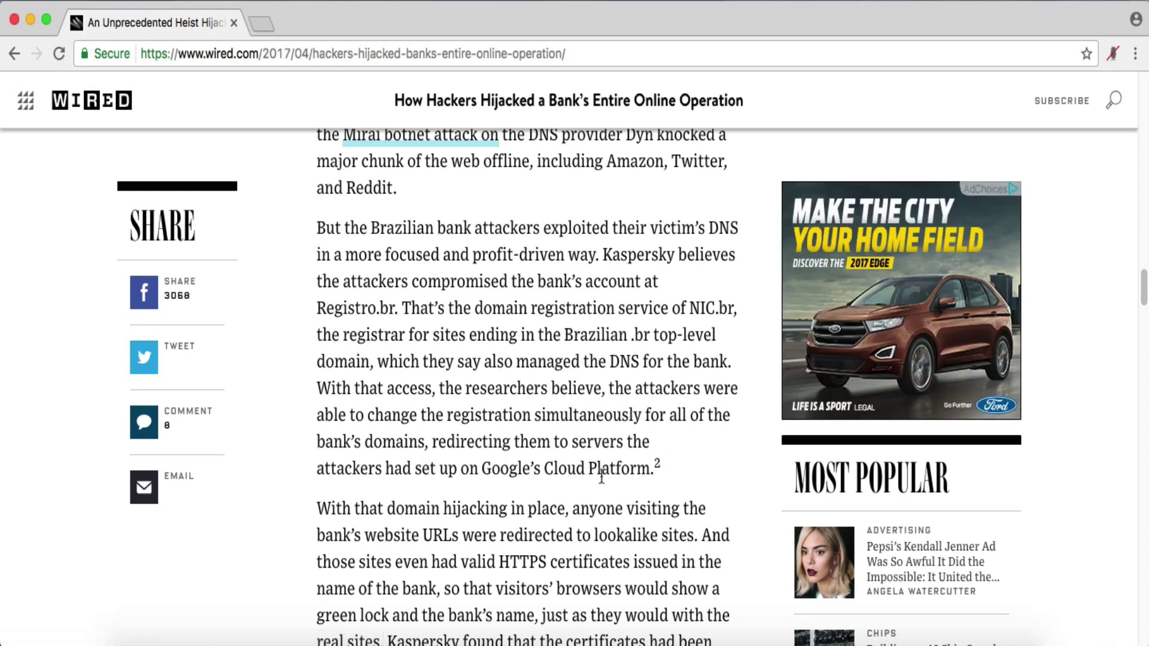
scroll(600, 474, "down", 4)
scroll(601, 476, "down", 3)
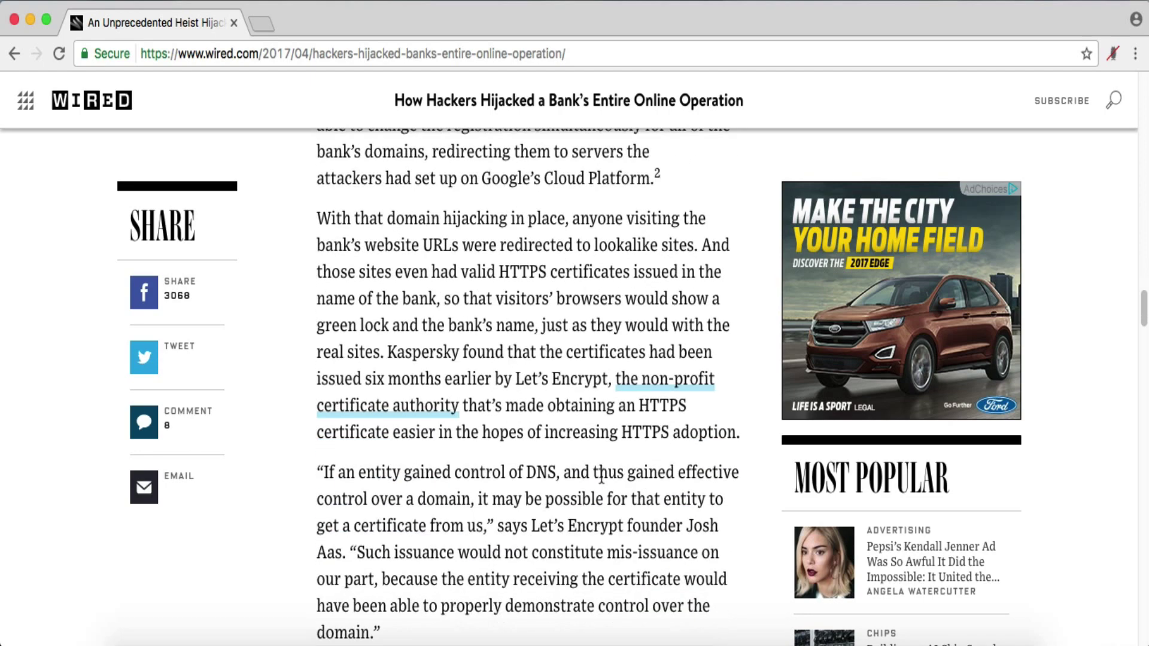
scroll(601, 475, "down", 1)
scroll(602, 475, "down", 3)
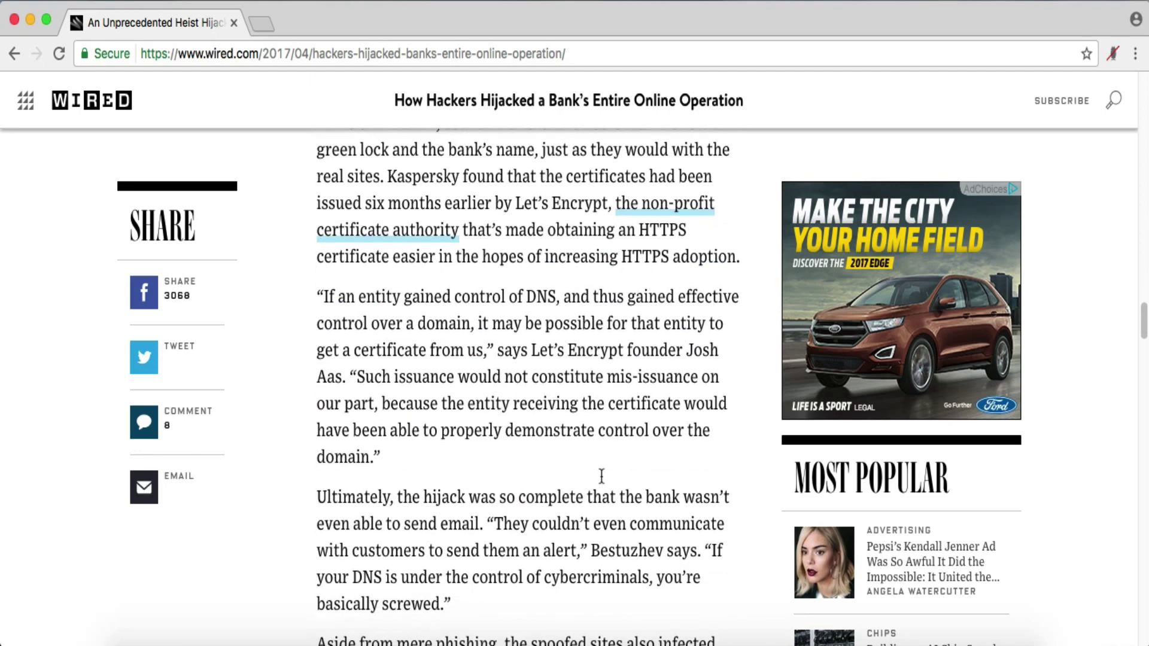
scroll(602, 476, "up", 20)
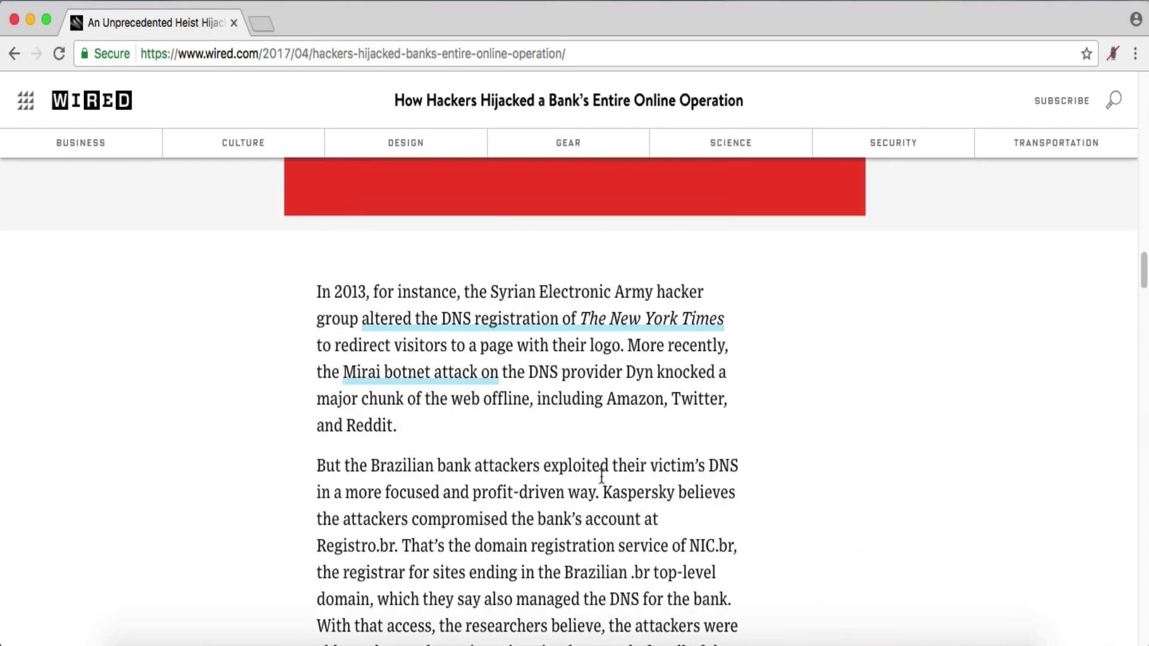
scroll(602, 476, "up", 20)
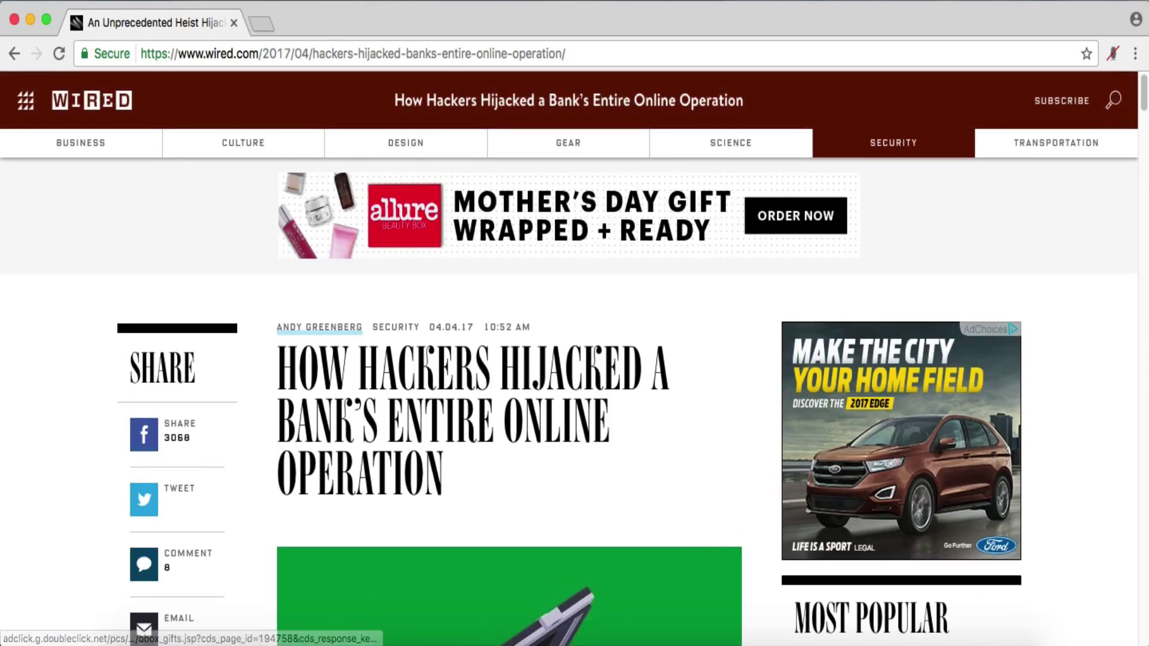
- Start a new Hunchly case named Brazil Bank with the note 'October 22ish 2016 27 billion in assets'
left_click(1115, 54)
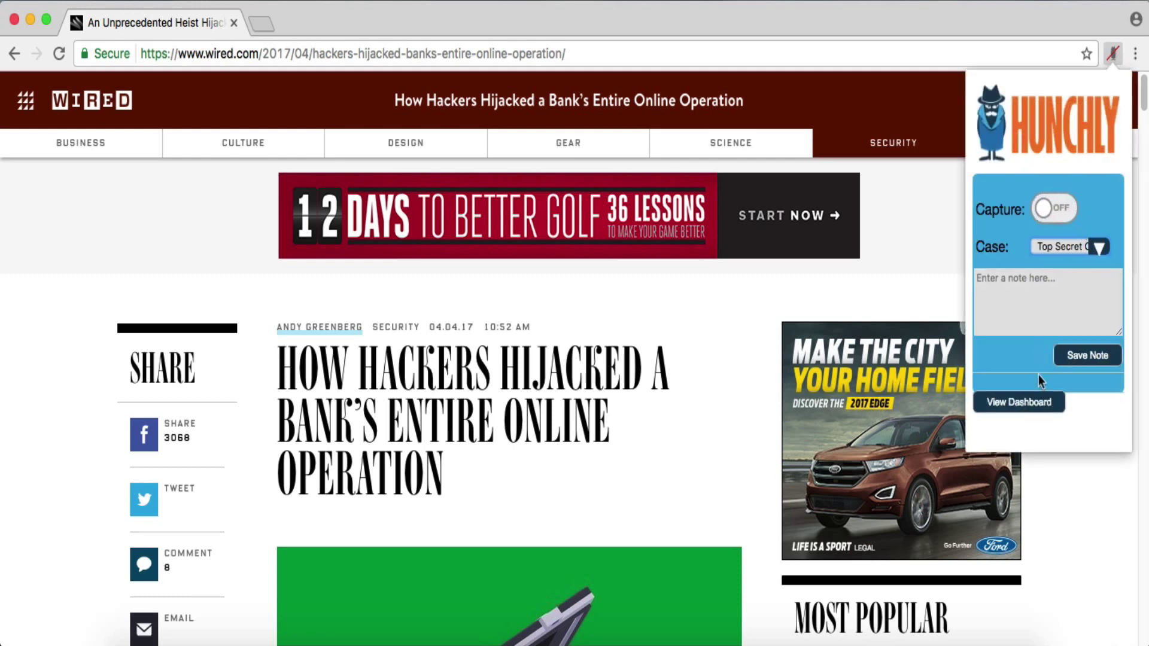
left_click(1033, 410)
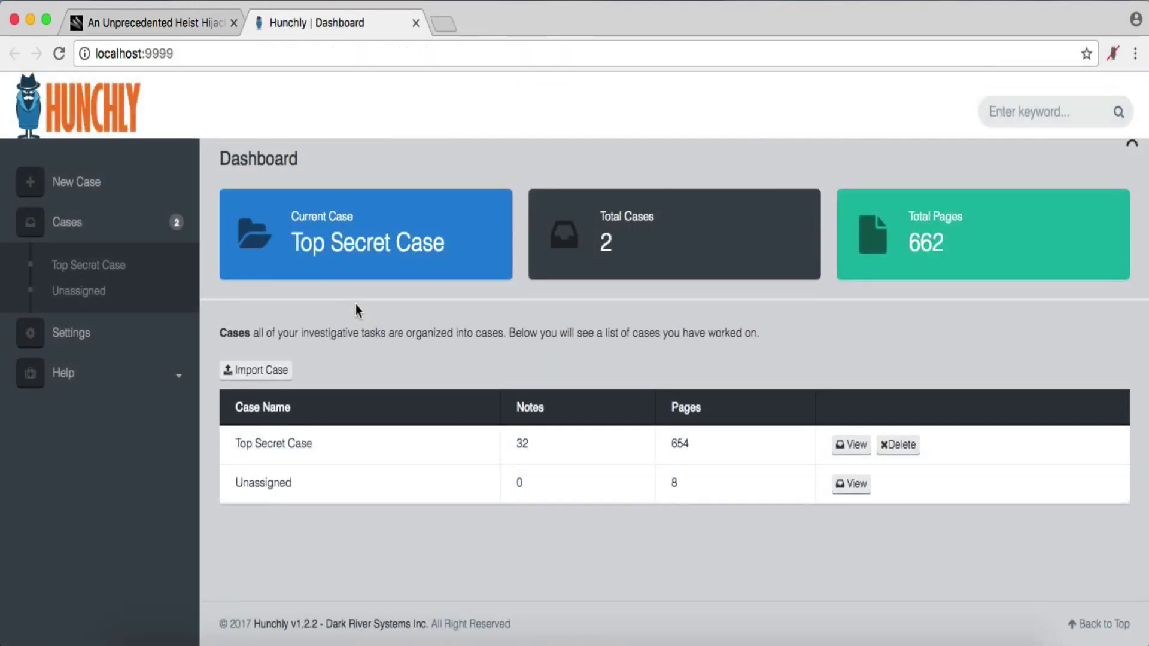
left_click(93, 189)
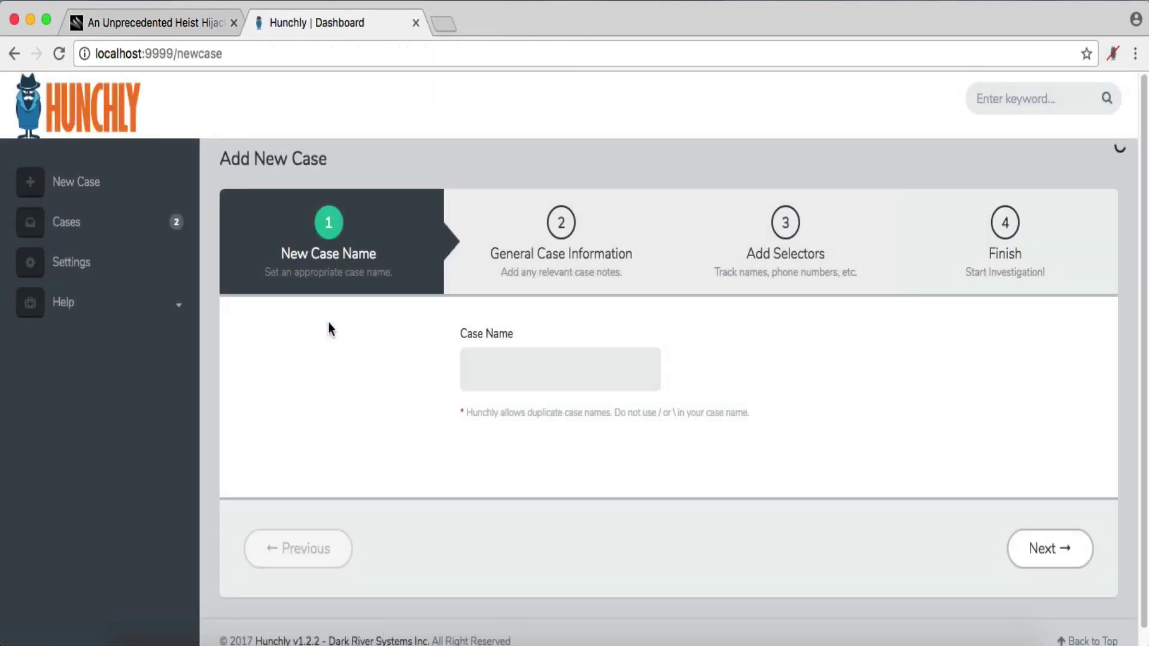
left_click(488, 370)
type("Brazil Bank")
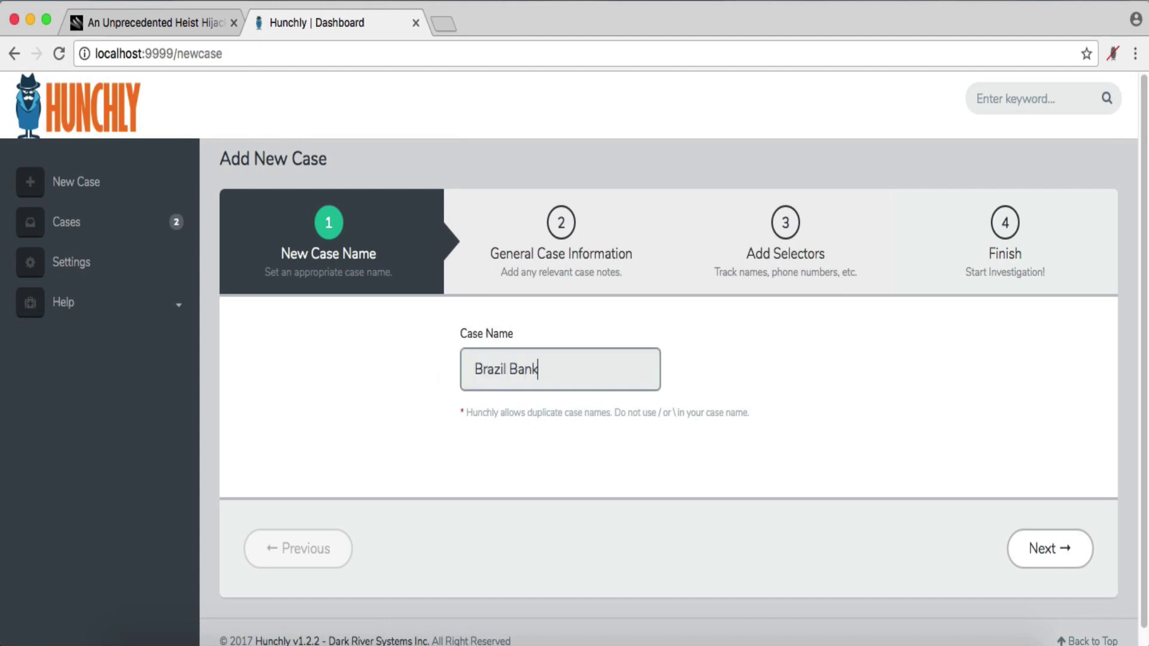
left_click(547, 275)
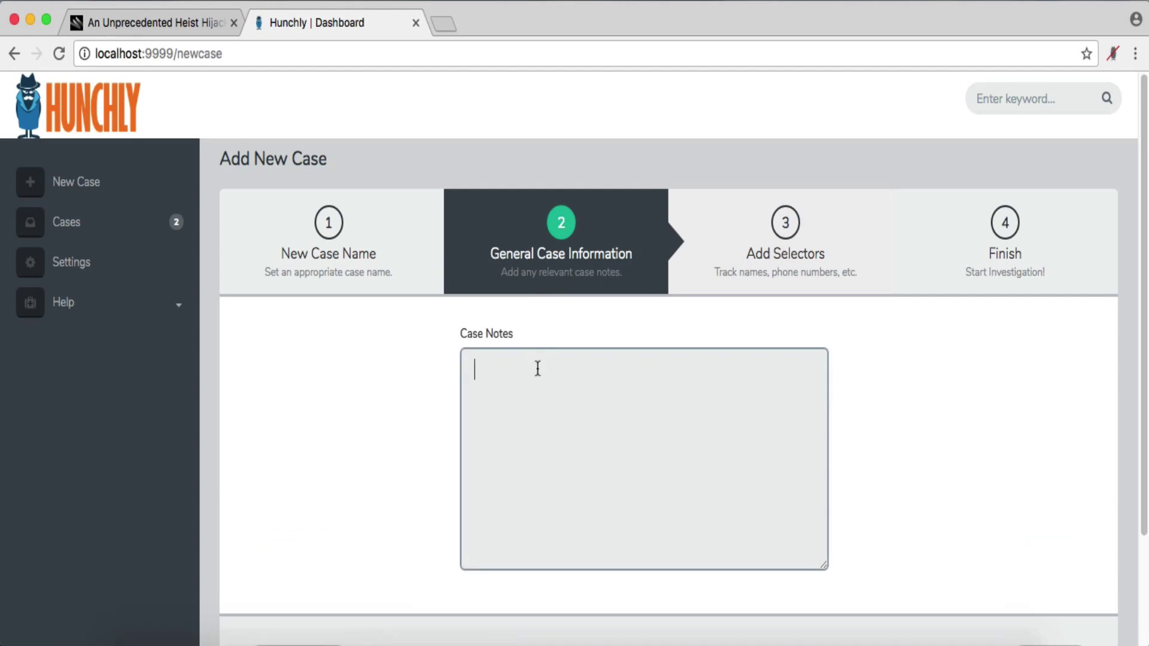
type("October 22ish 2016 ")
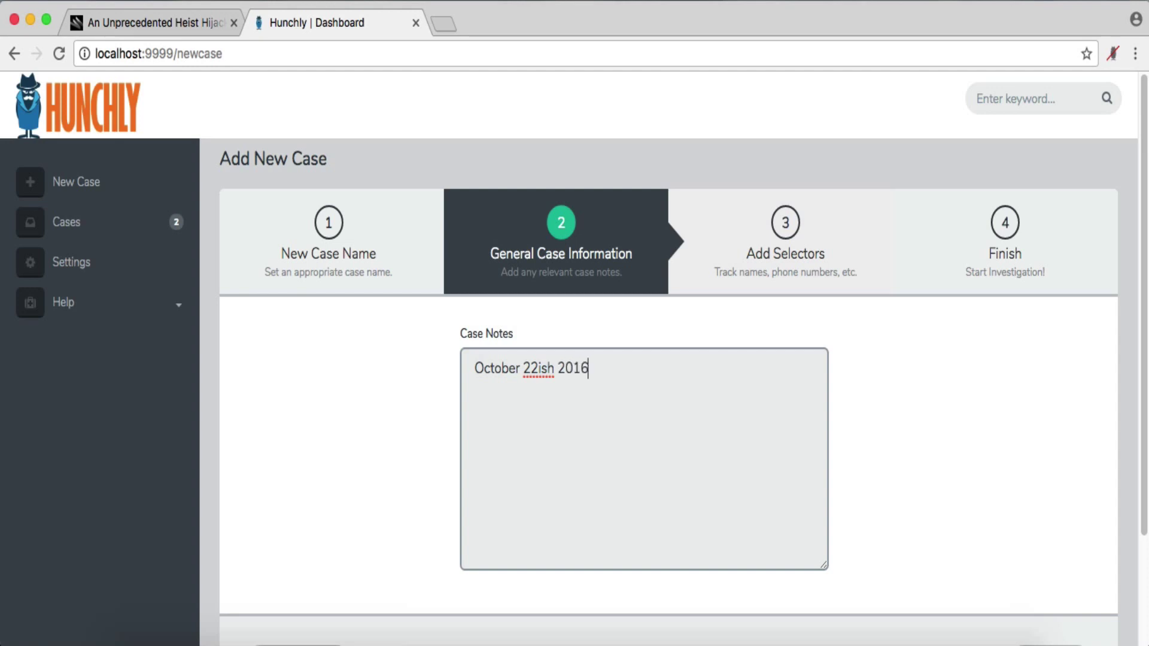
type("27 billion in assets")
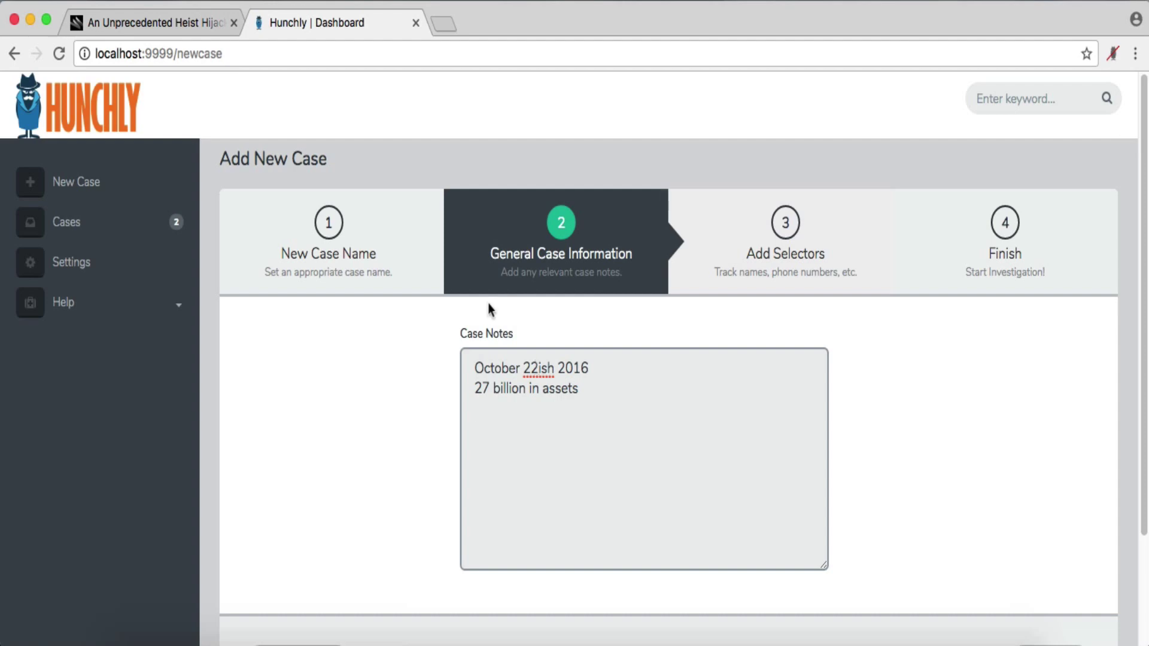
- Look back over the Wired article to check the case details
left_click(153, 31)
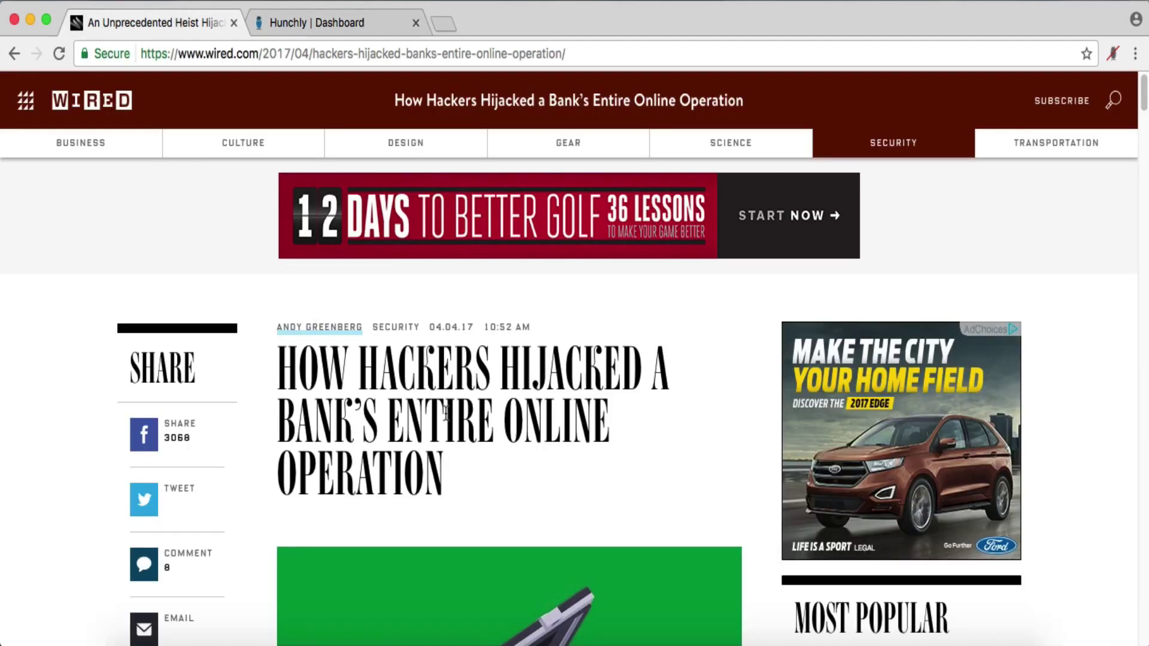
scroll(446, 414, "down", 10)
scroll(446, 414, "down", 5)
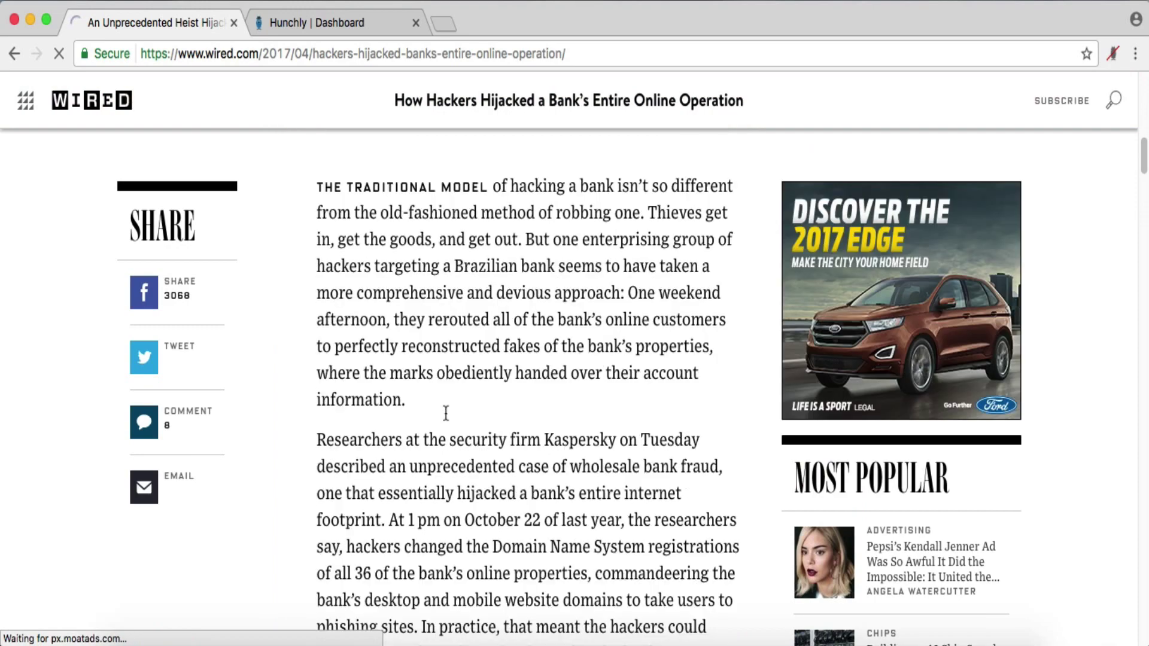
scroll(444, 413, "down", 10)
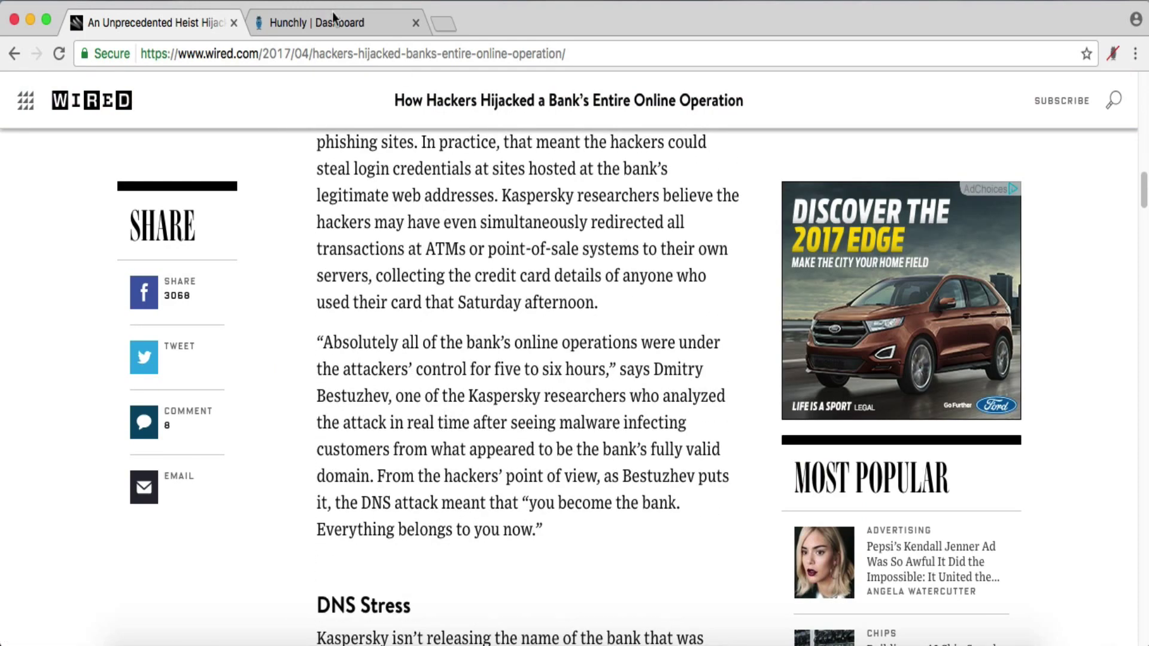
- Finish the Brazil Bank case, save it as the current case and open its page
left_click(332, 18)
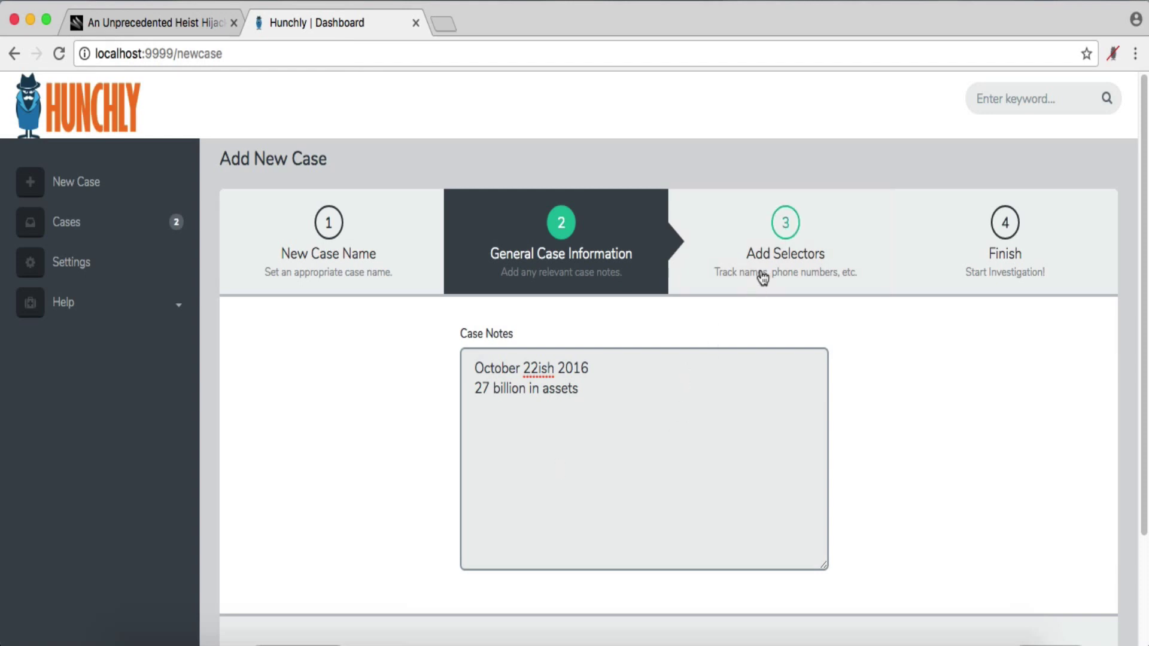
left_click(761, 274)
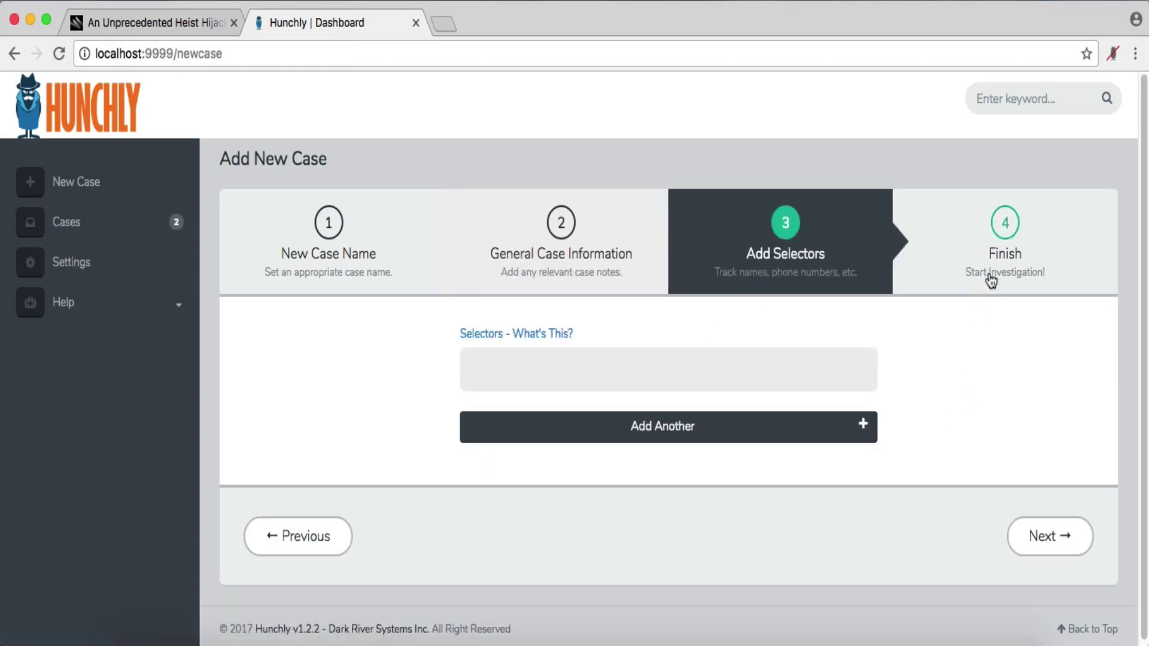
left_click(987, 276)
left_click(466, 425)
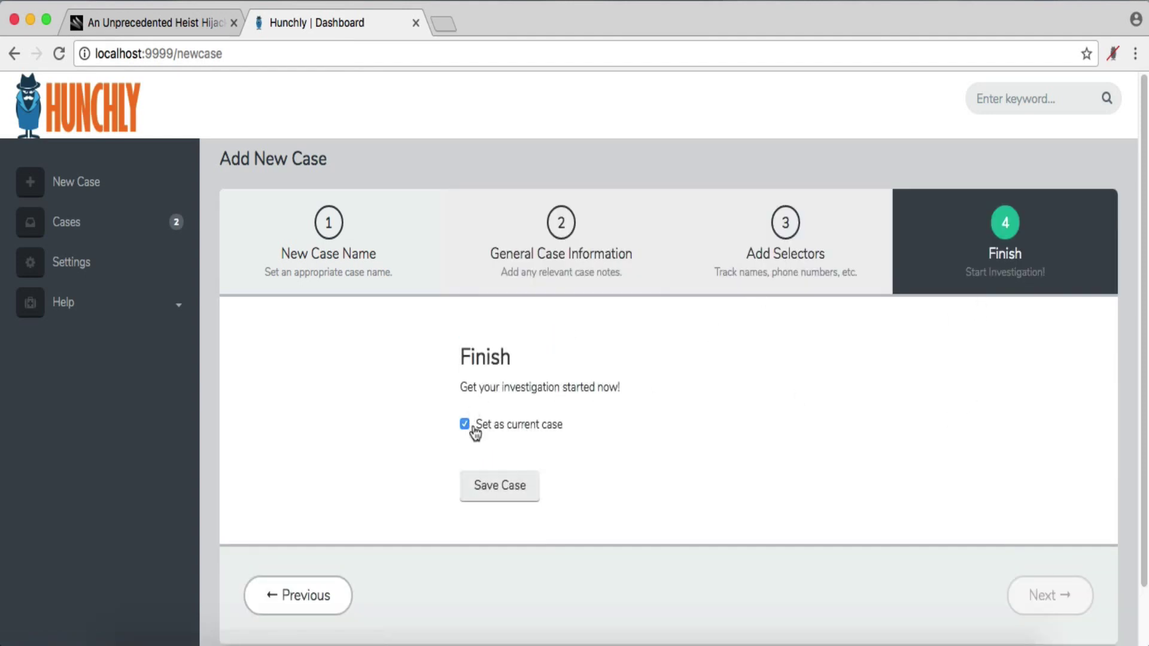
left_click(527, 485)
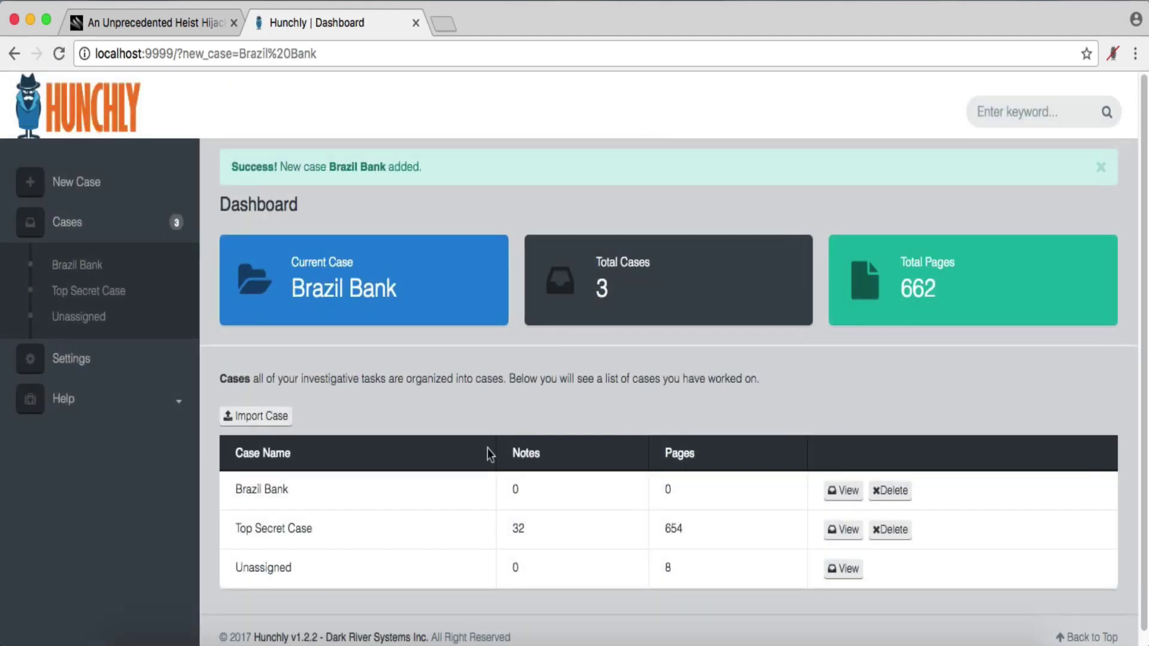
left_click(324, 291)
- Add the case note 'Check large banks in Brazil.'
scroll(524, 541, "down", 3)
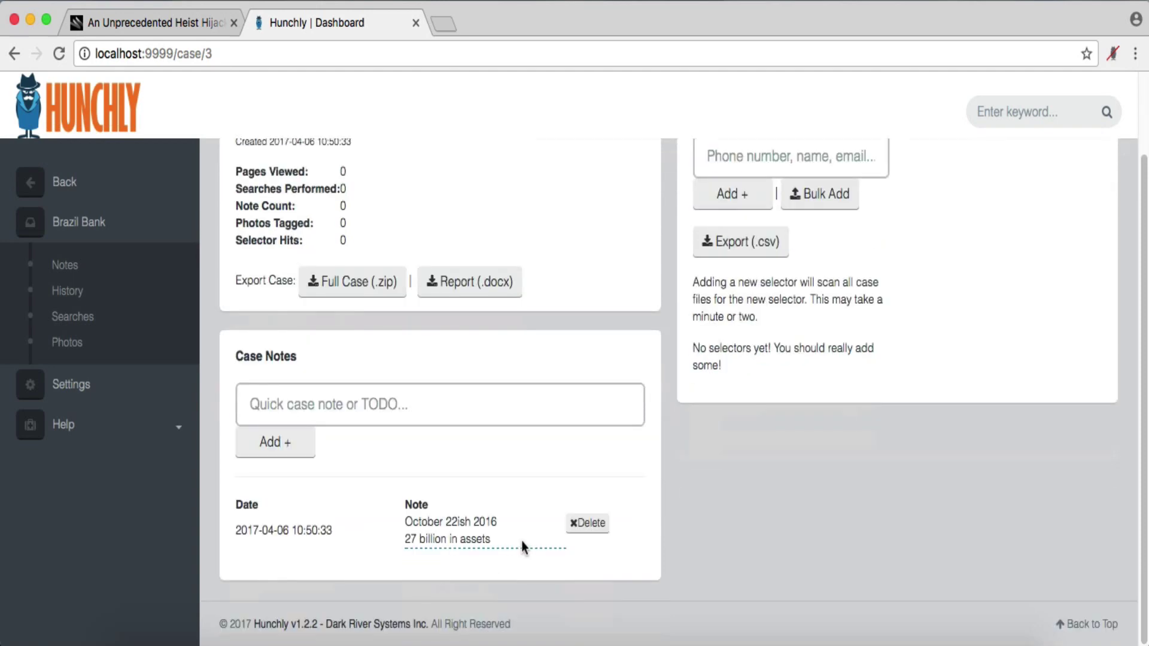
left_click(438, 404)
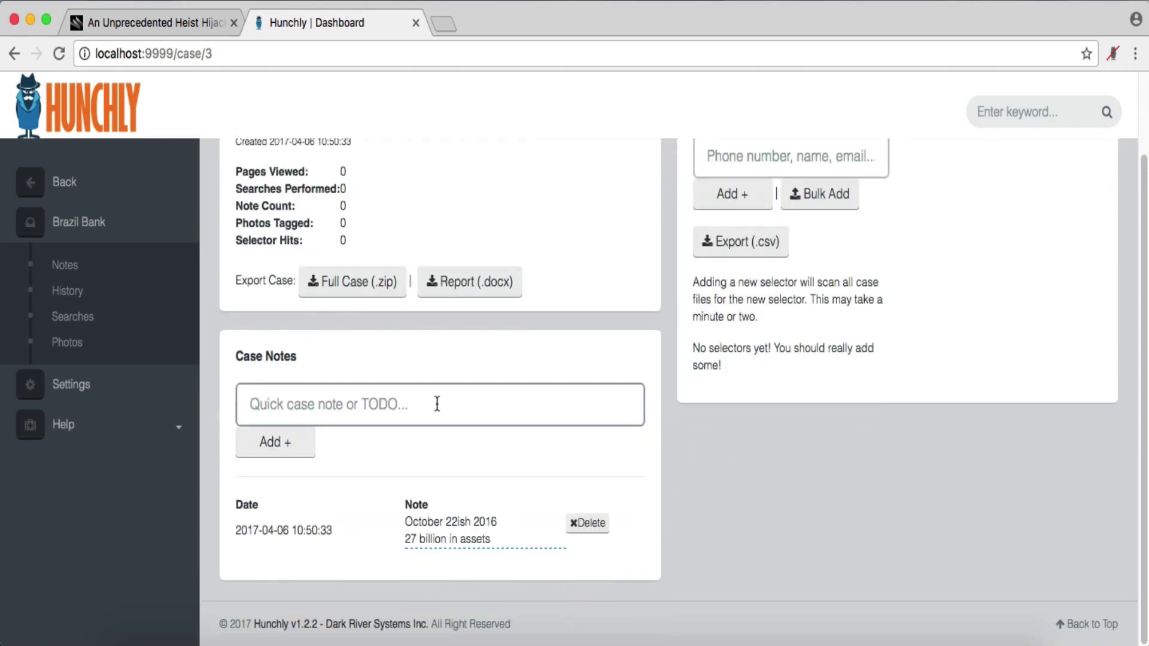
type("Check ")
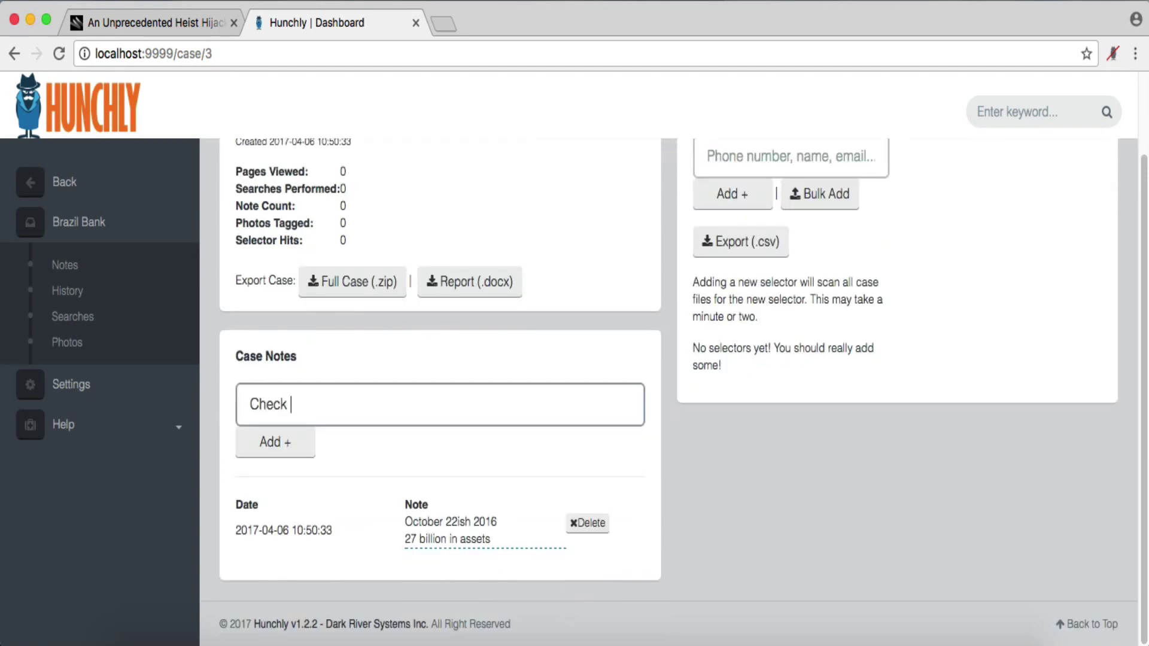
type("large banks in Brazil.")
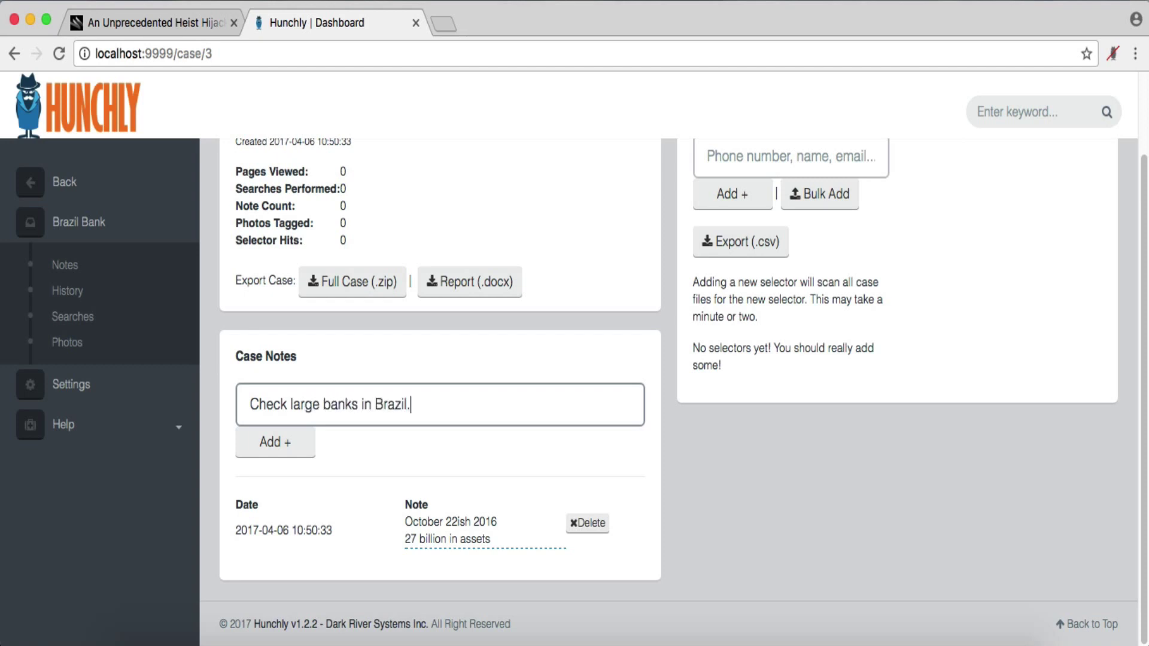
left_click(263, 452)
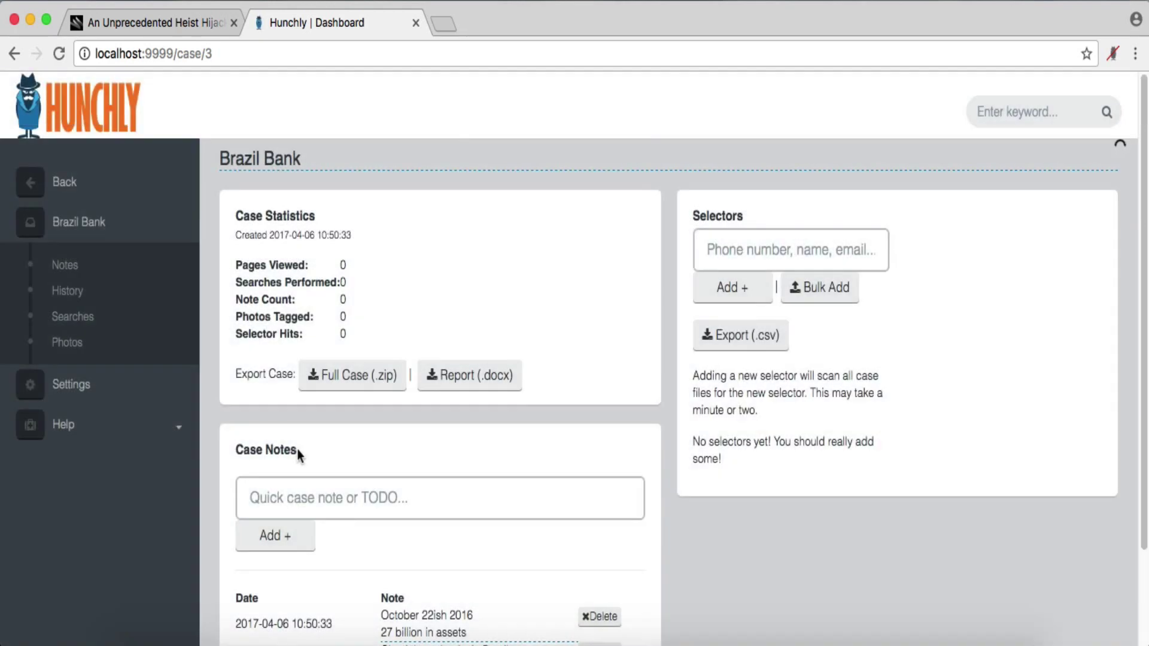
- Add the case note 'Check DNS around October 22nd.'
left_click(335, 516)
type("Check ")
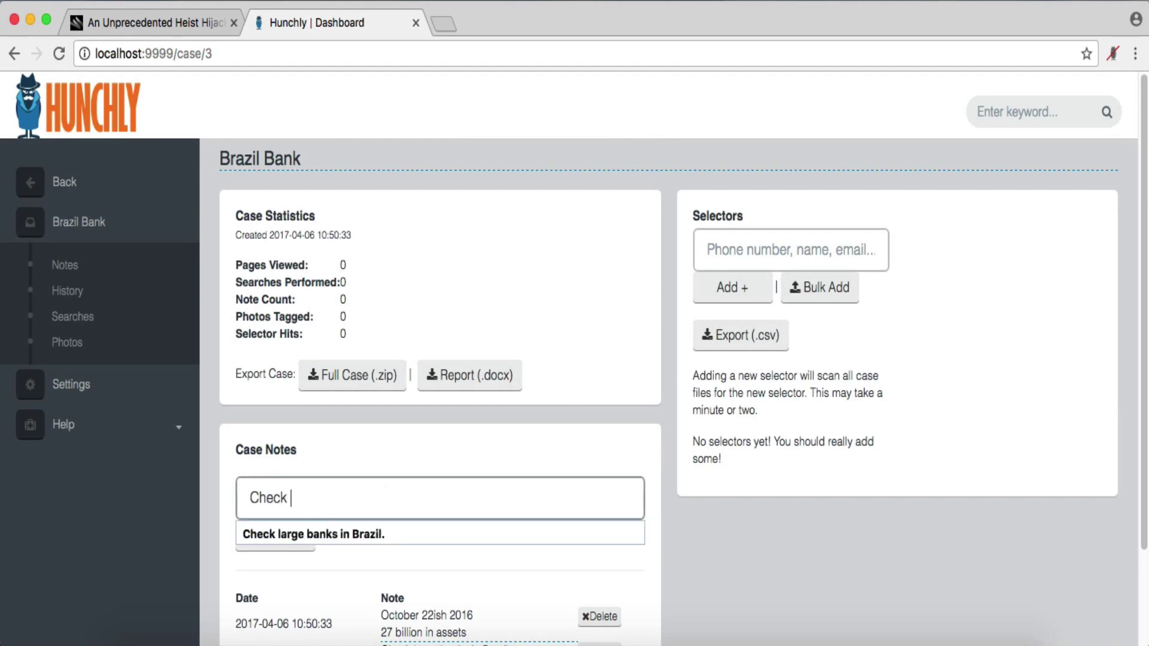
type("DNS around O")
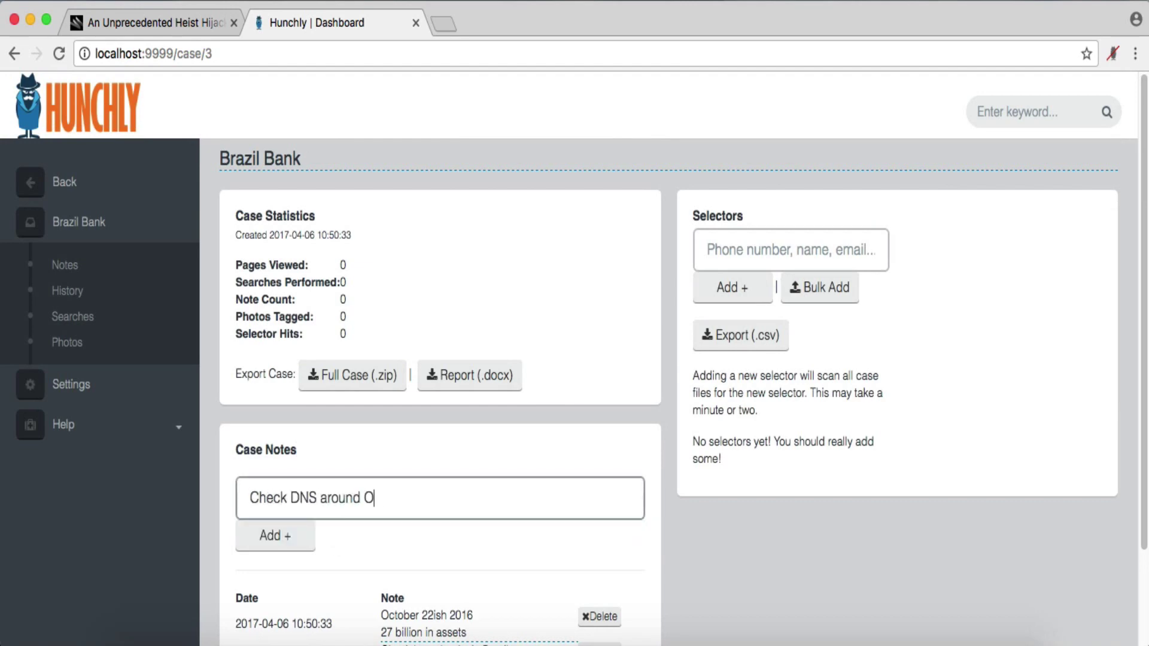
type("ctober 22nd.")
left_click(274, 540)
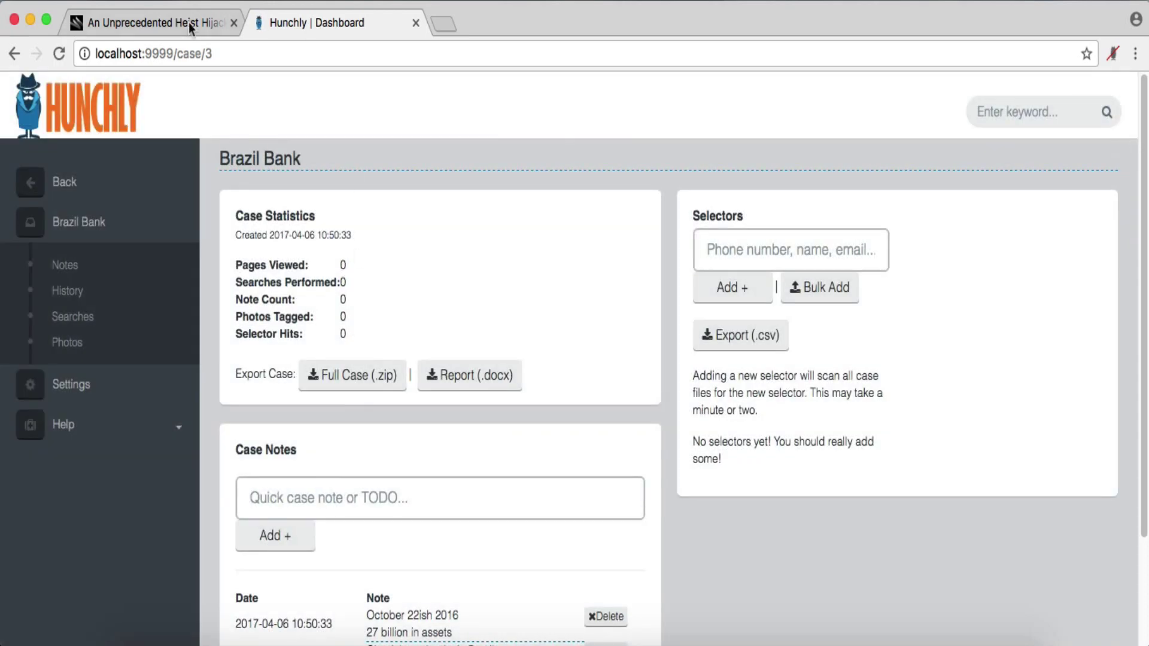
left_click(190, 27)
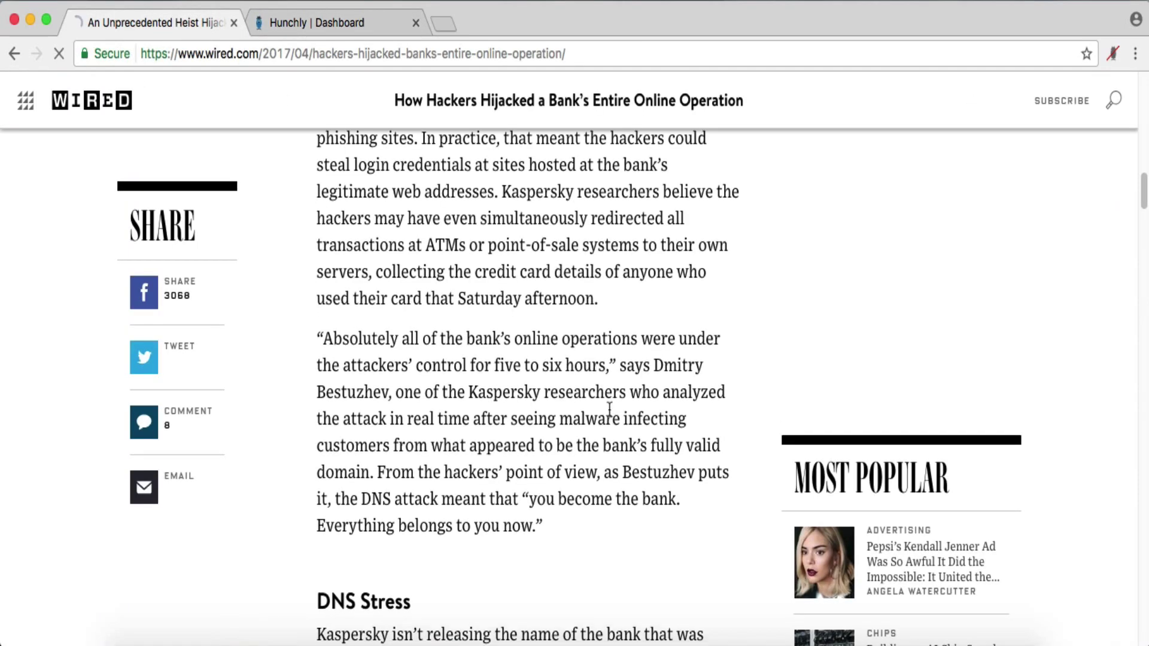
- Scroll the Wired article to the Let's Encrypt certificate paragraph and Josh Aas quote
scroll(609, 409, "down", 10)
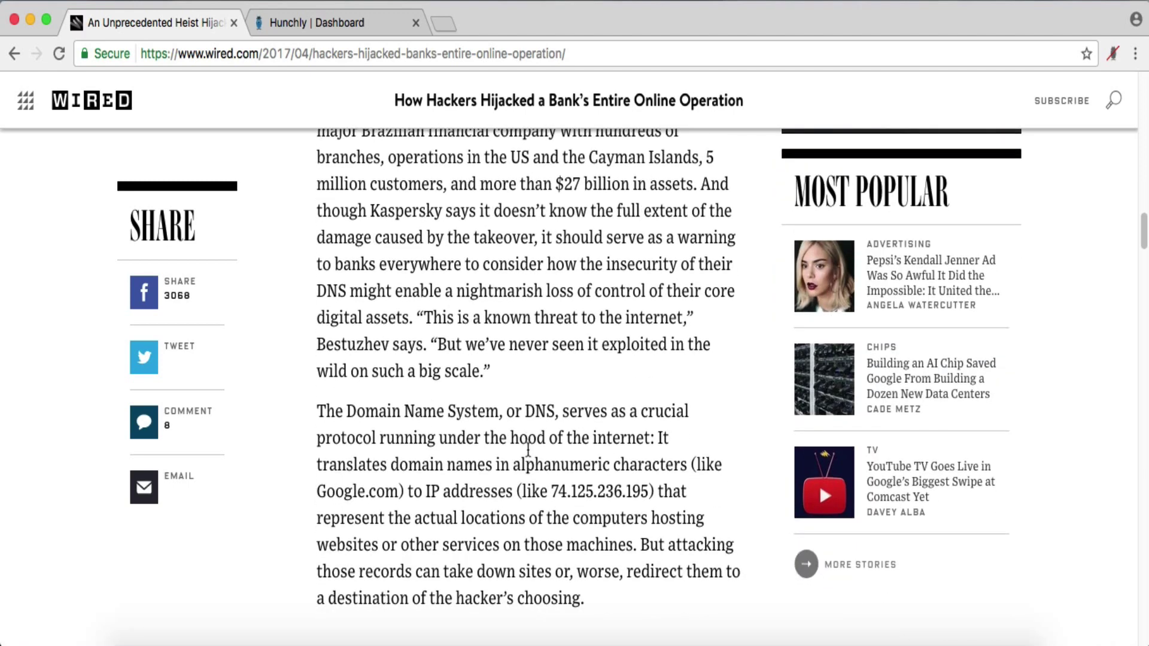
scroll(528, 449, "down", 5)
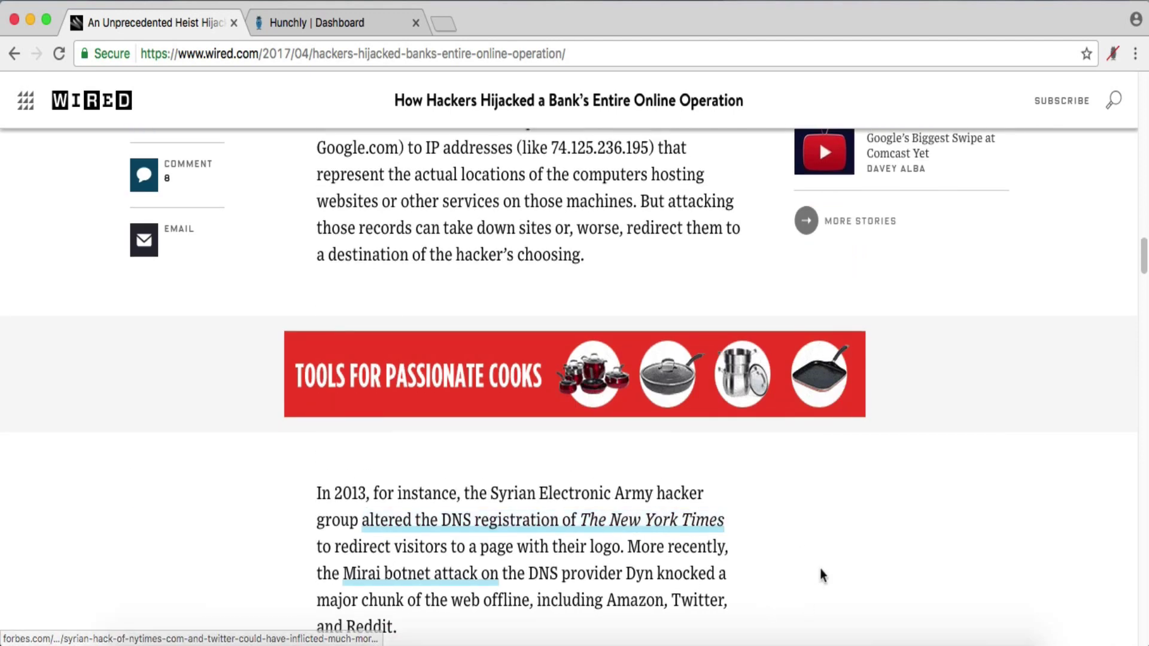
scroll(834, 544, "down", 3)
scroll(835, 544, "down", 5)
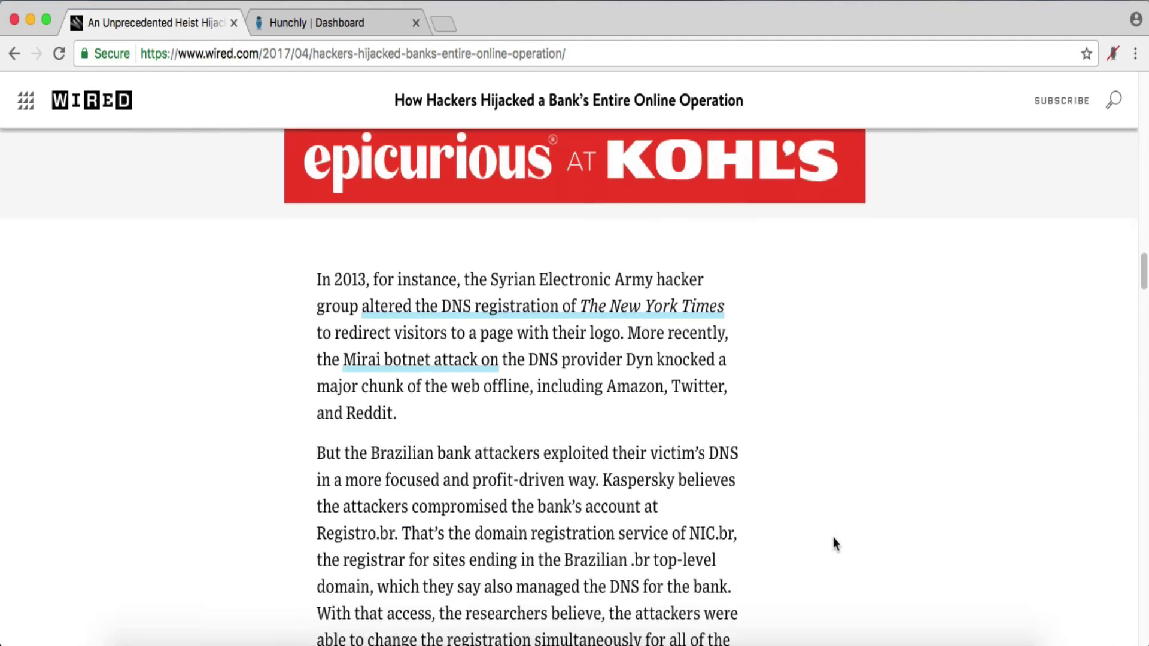
scroll(834, 537, "down", 3)
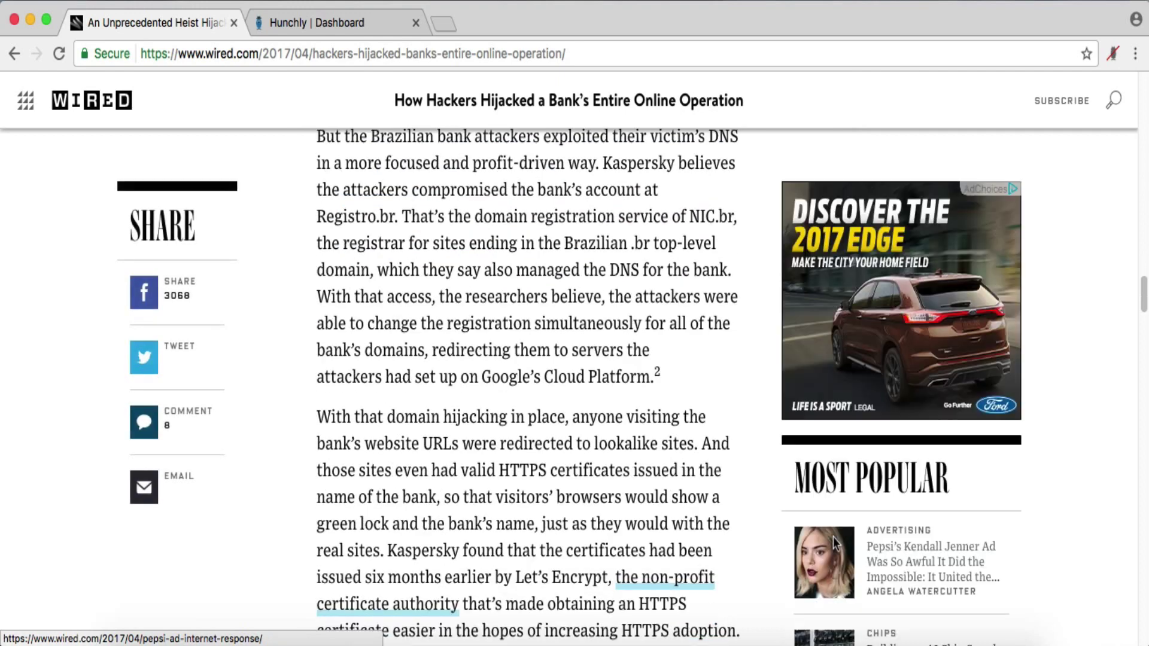
scroll(765, 545, "down", 1)
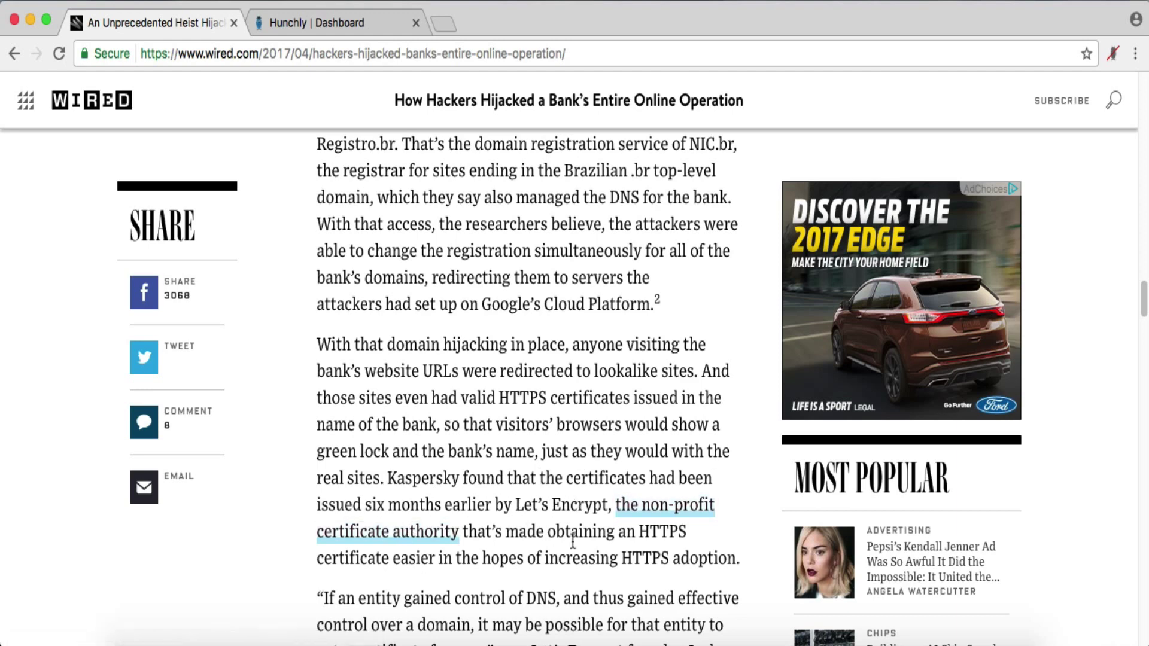
scroll(575, 544, "down", 3)
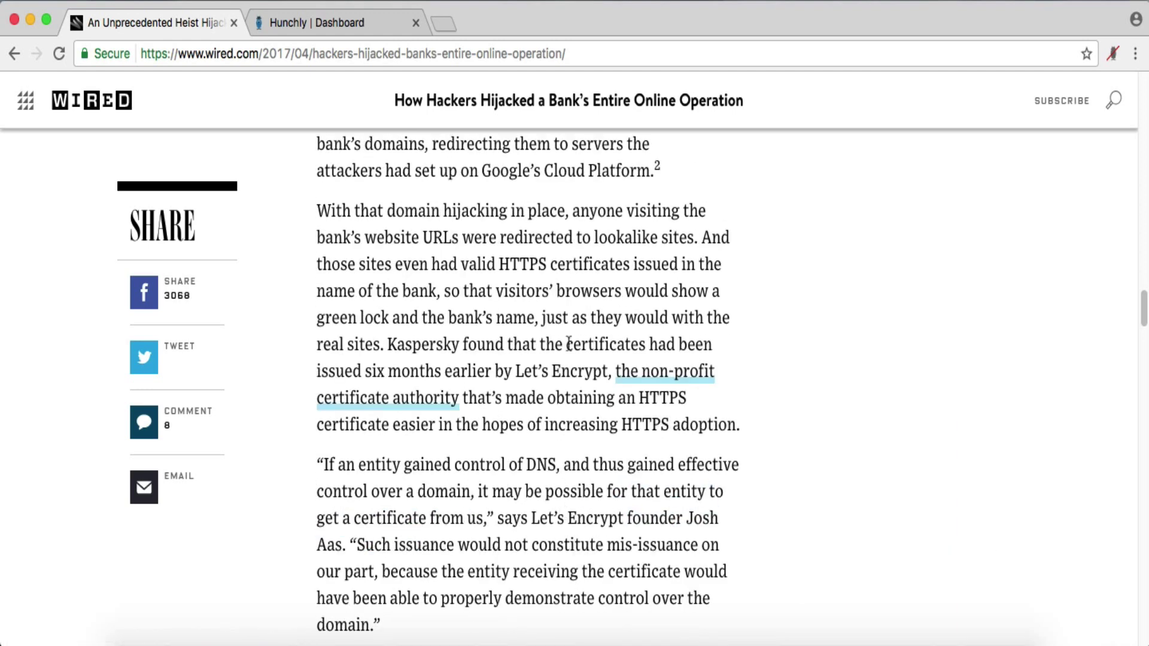
- Add the Brazil Bank case note 'Investigate Lets Encrypt SSL certs.'
left_click(359, 24)
left_click(450, 500)
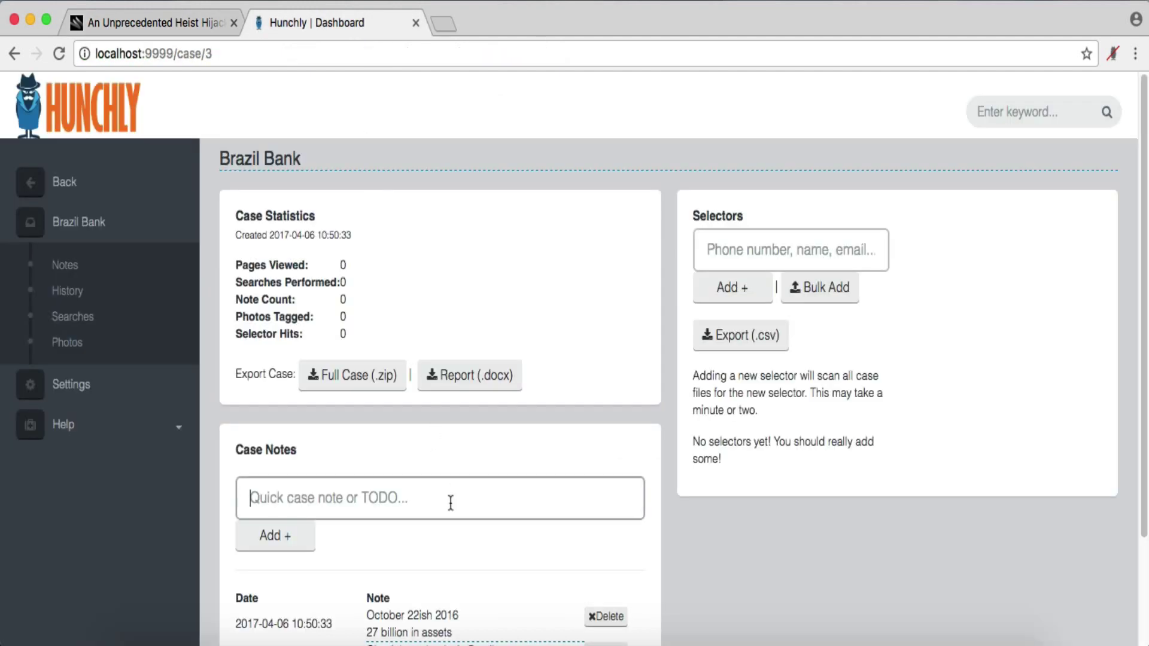
type("Investigate ")
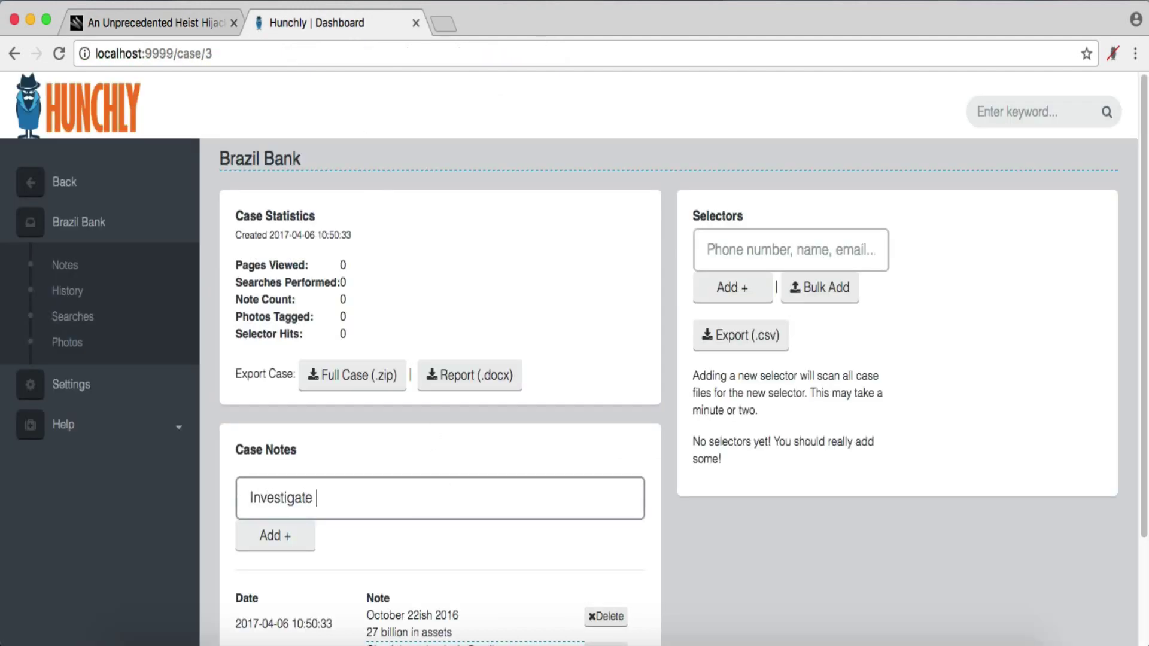
type("Lets'Encrypt SSL certs")
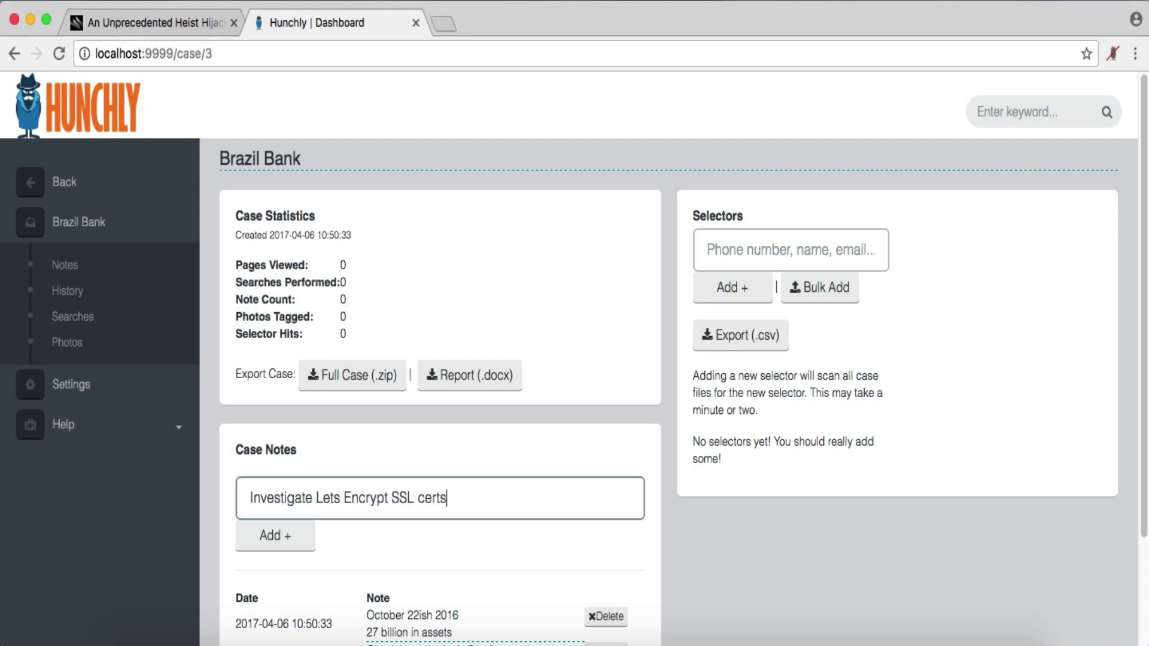
type(".")
left_click(308, 537)
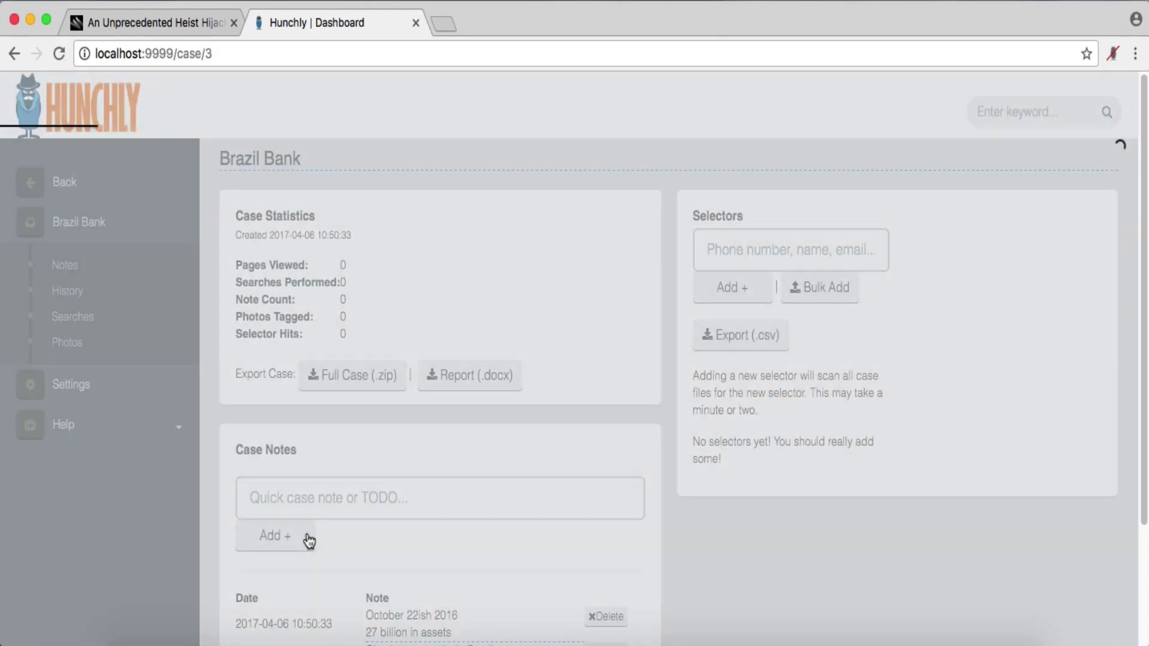
scroll(508, 516, "down", 3)
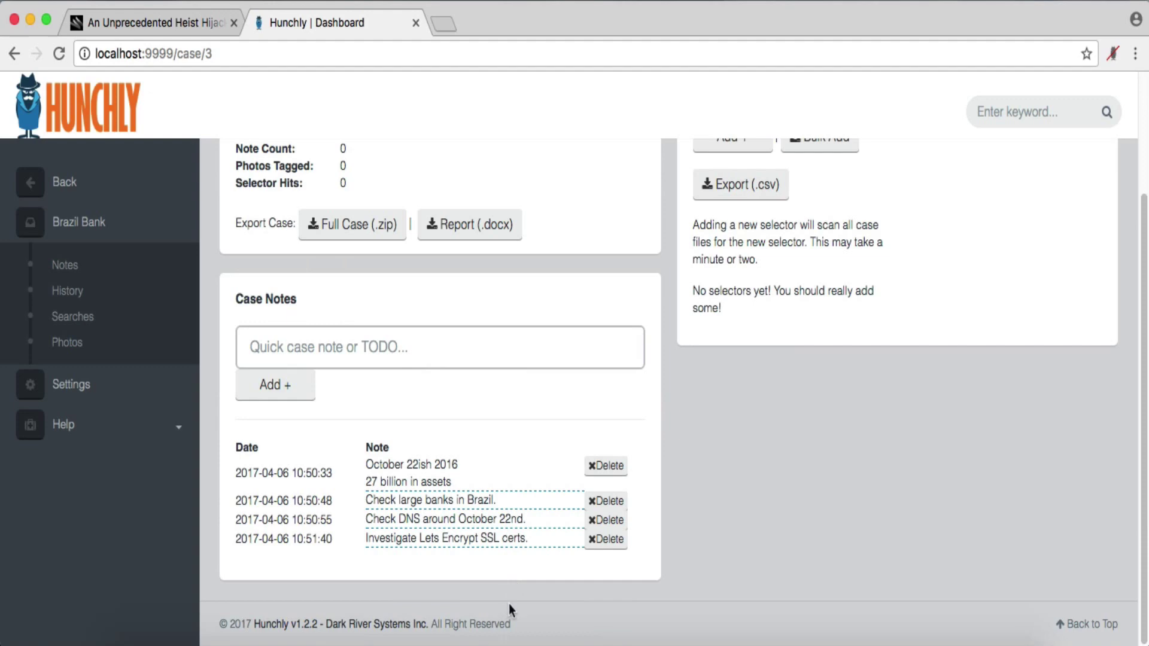
scroll(511, 602, "up", 3)
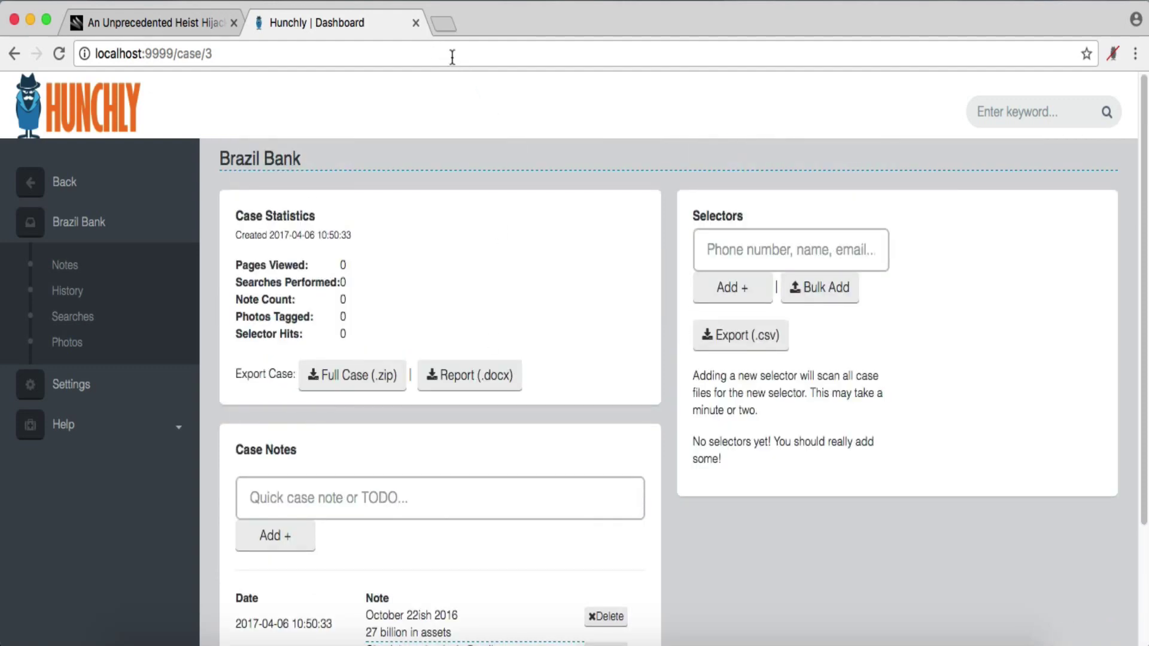
- Turn on Hunchly page capture from the extension panel
left_click(1113, 55)
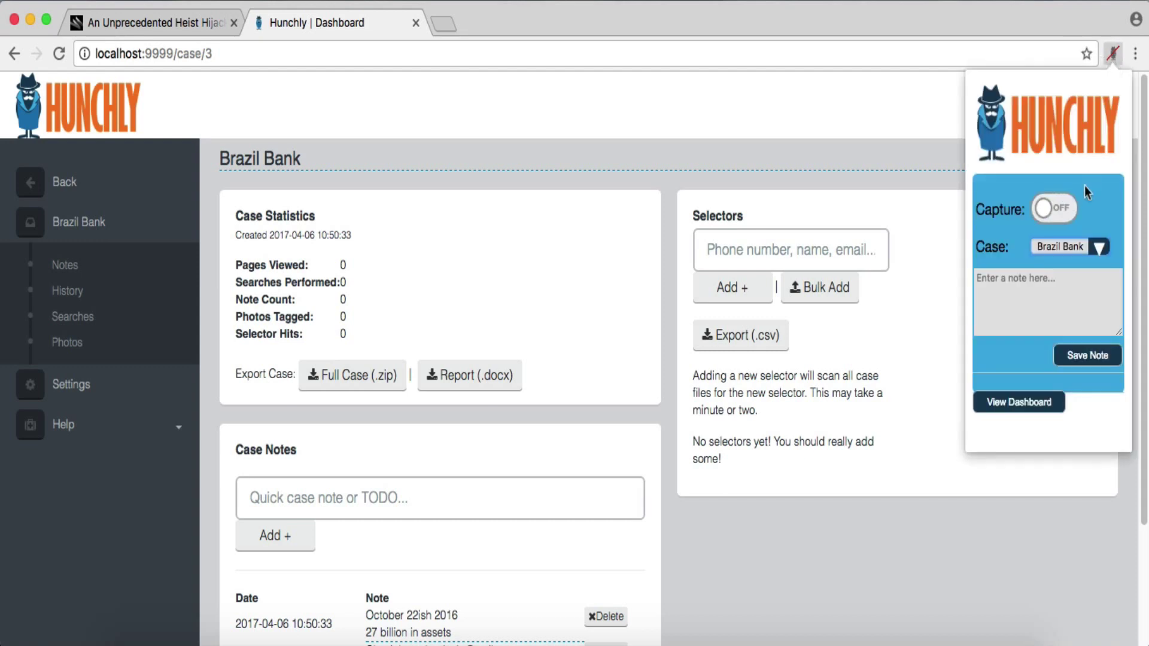
left_click(1069, 216)
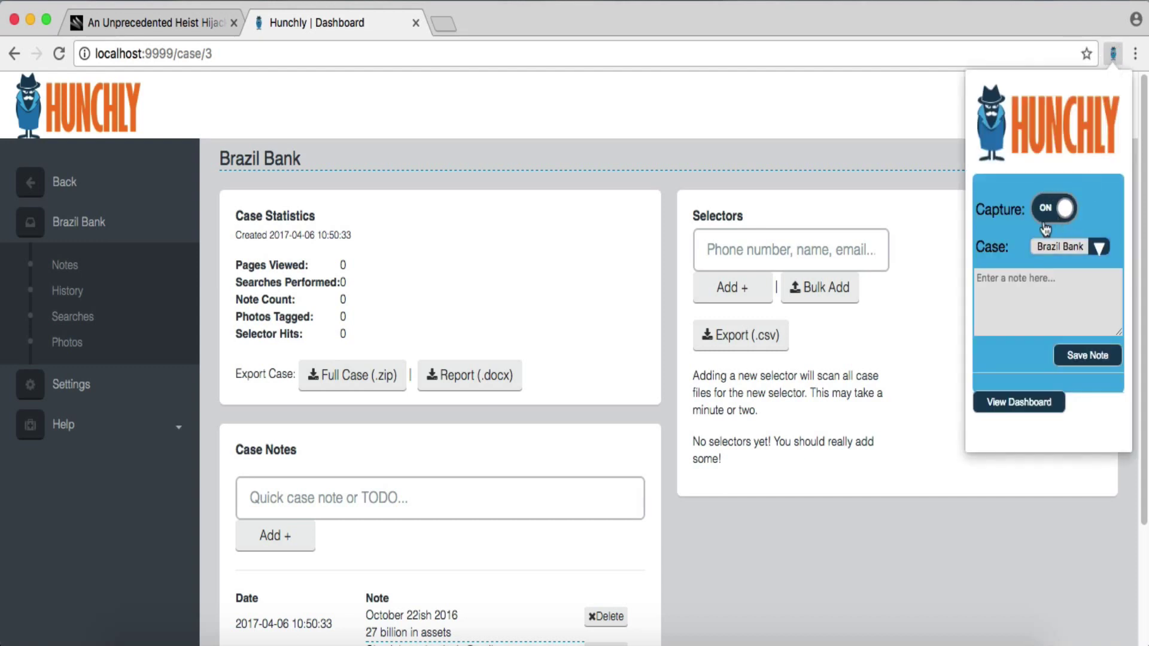
left_click(818, 115)
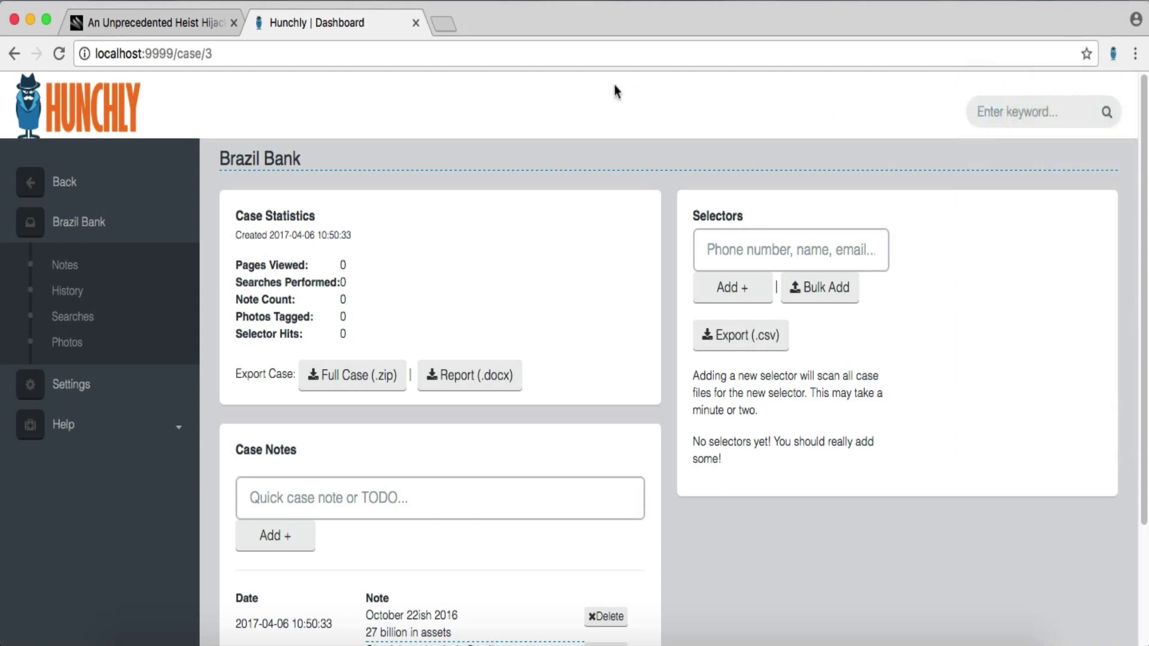
- Move the Hunchly Dashboard tab to the leftmost position and open a blank new tab
left_click(445, 48)
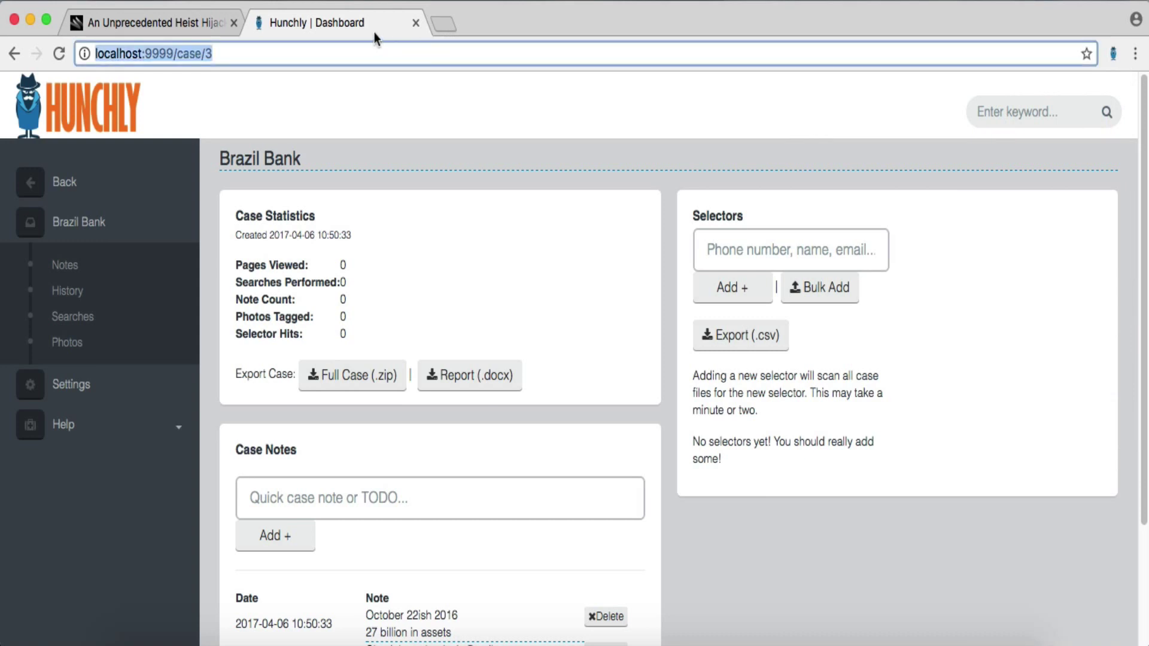
left_click_drag(375, 31, 213, 23)
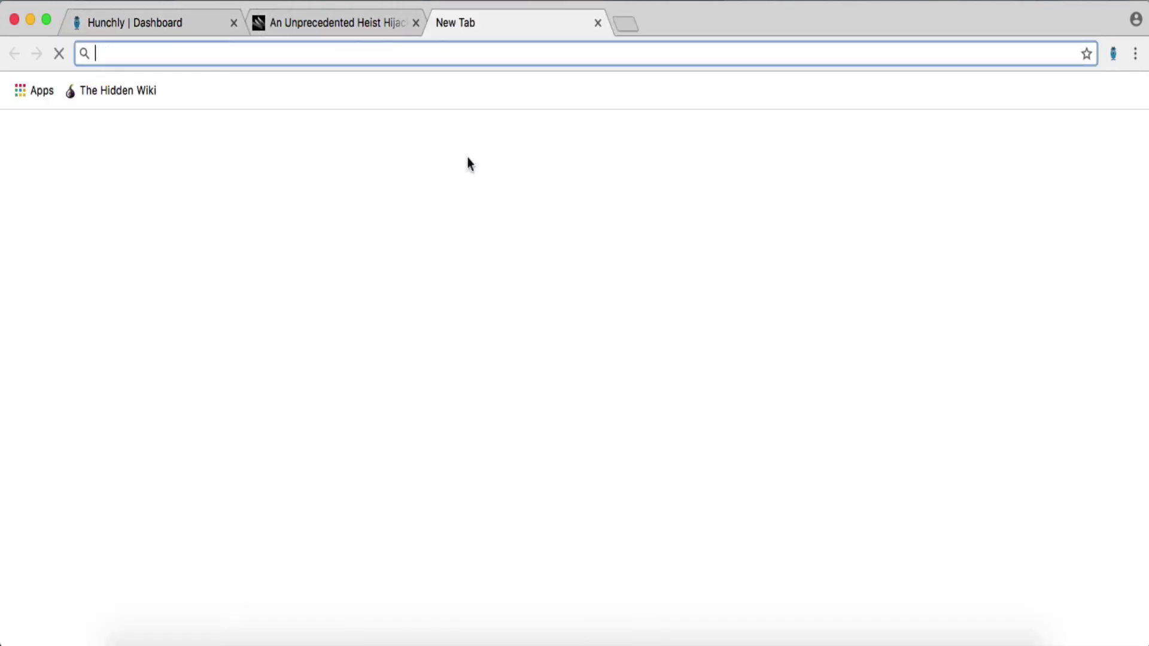
left_click(441, 24)
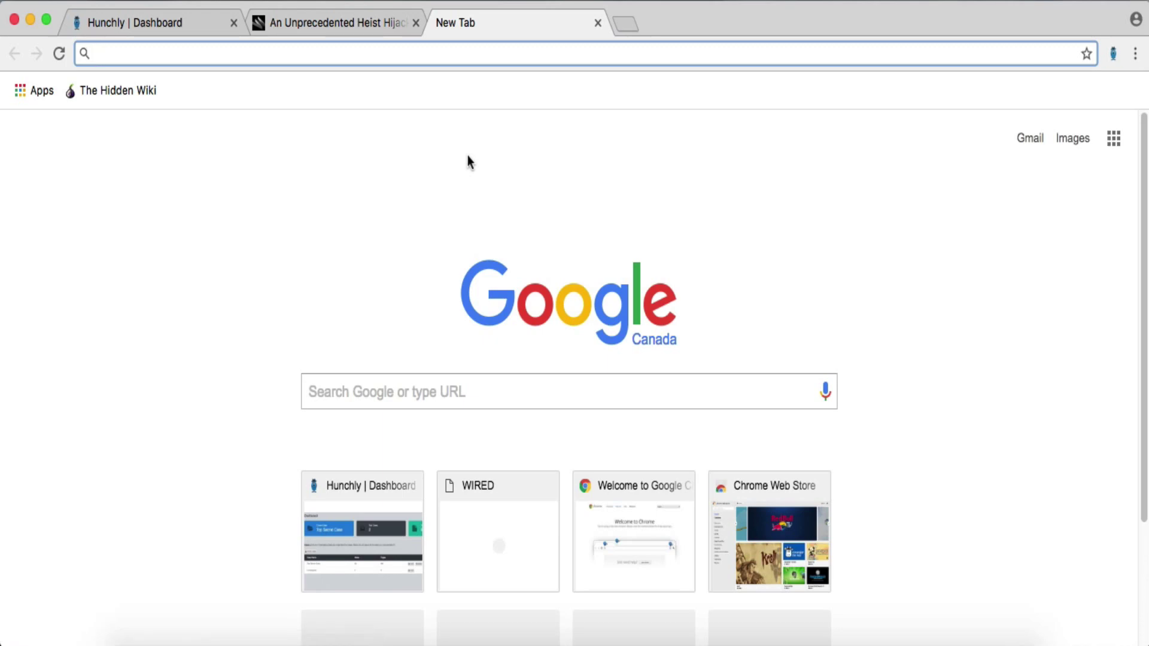
- Search Google for 'large banks in brazil' and open The 10 Major Brazilian Banks article
type("l")
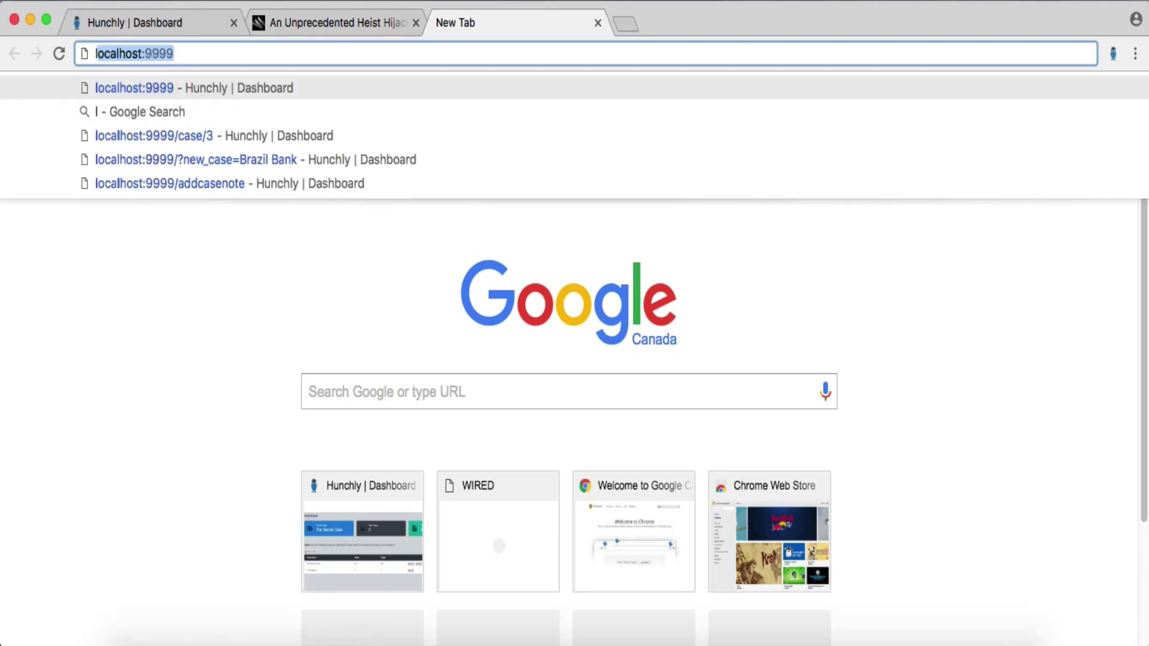
type("arge banks in brazil")
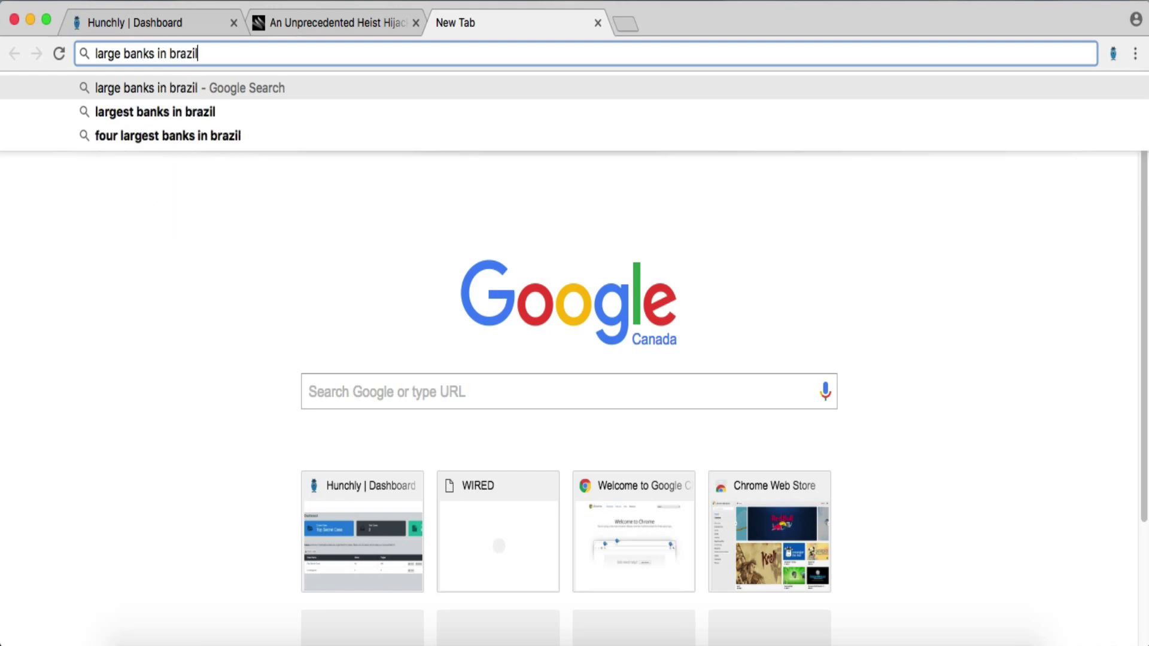
key("Return")
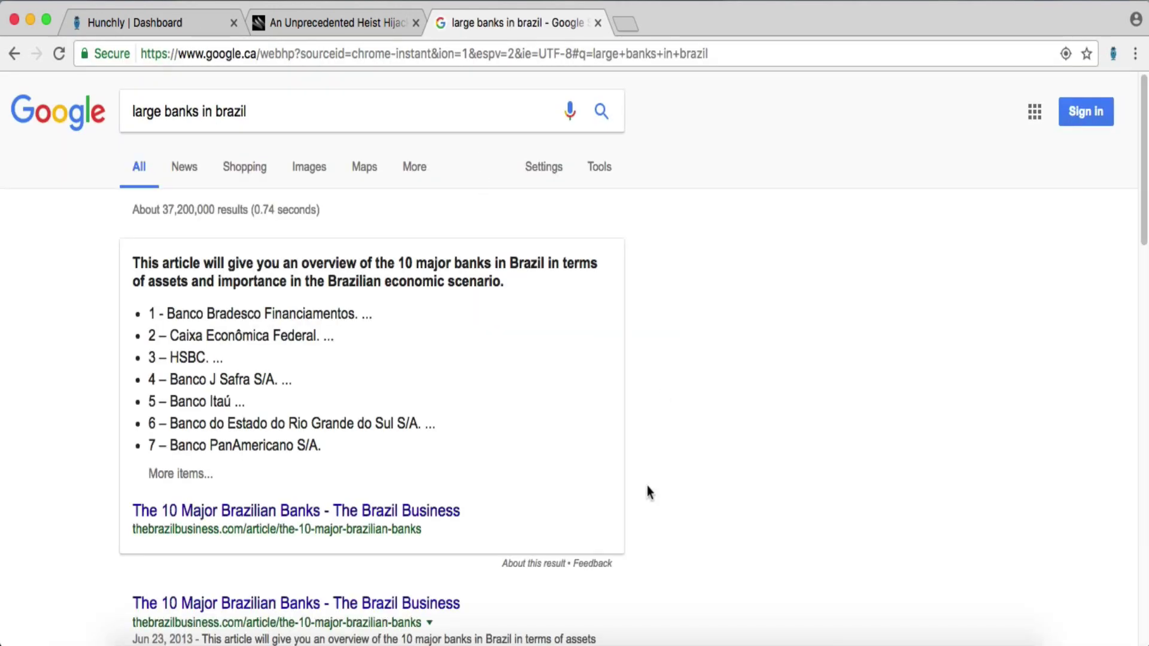
left_click(458, 512)
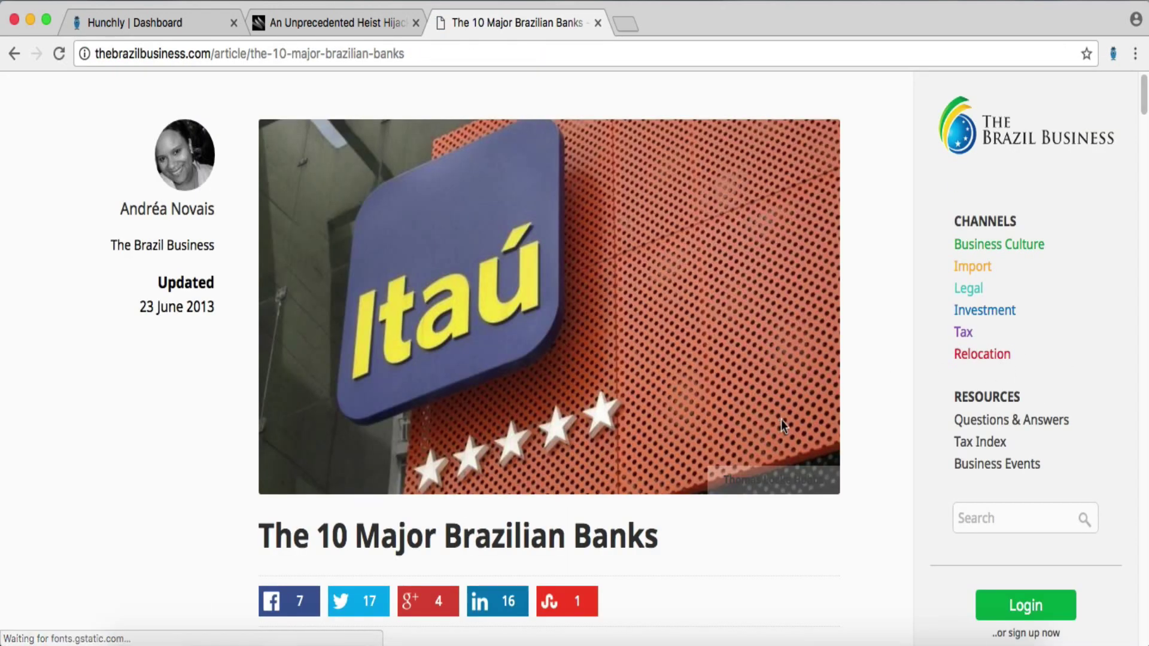
scroll(792, 395, "down", 1)
scroll(775, 476, "down", 1)
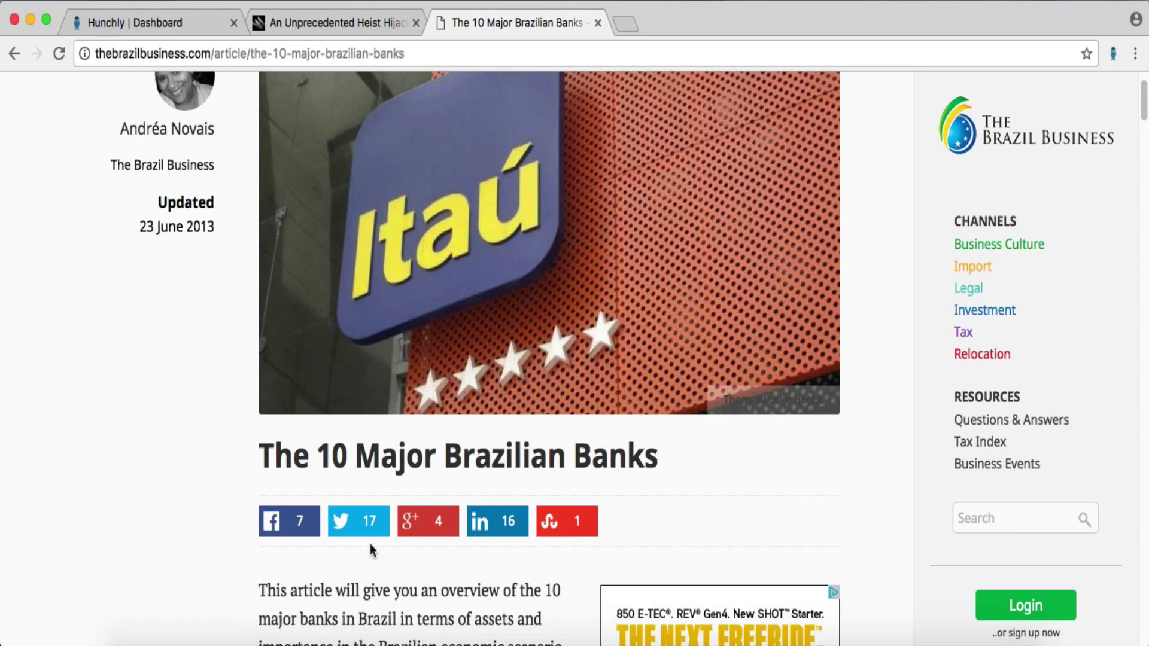
scroll(249, 567, "down", 3)
scroll(249, 568, "down", 3)
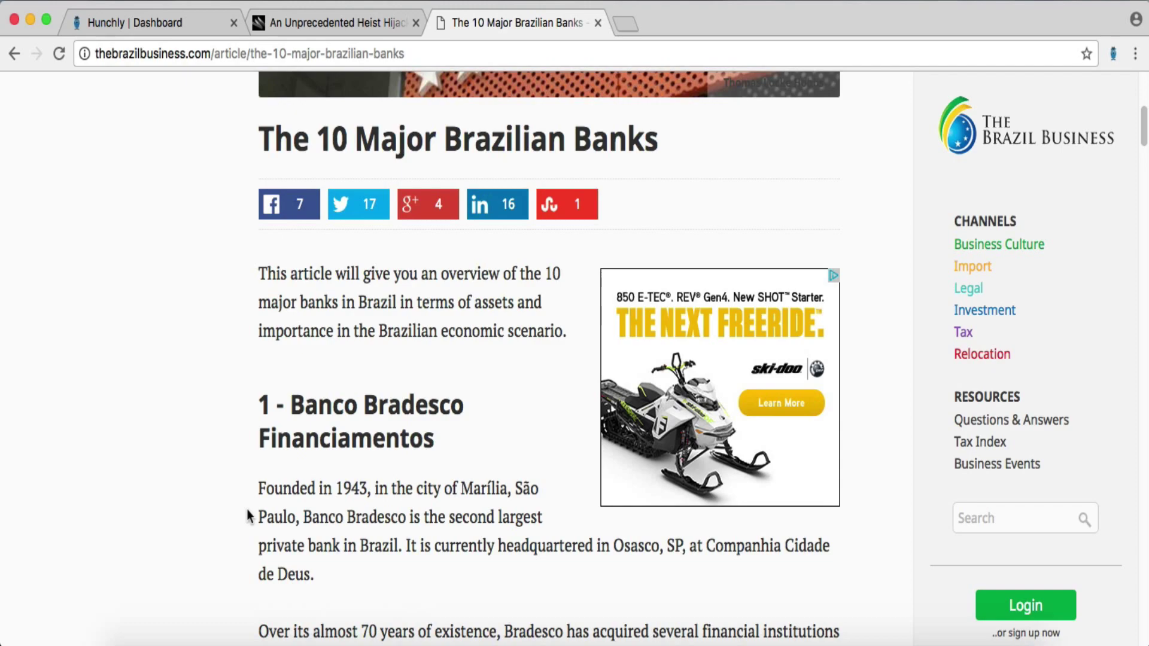
scroll(249, 514, "down", 5)
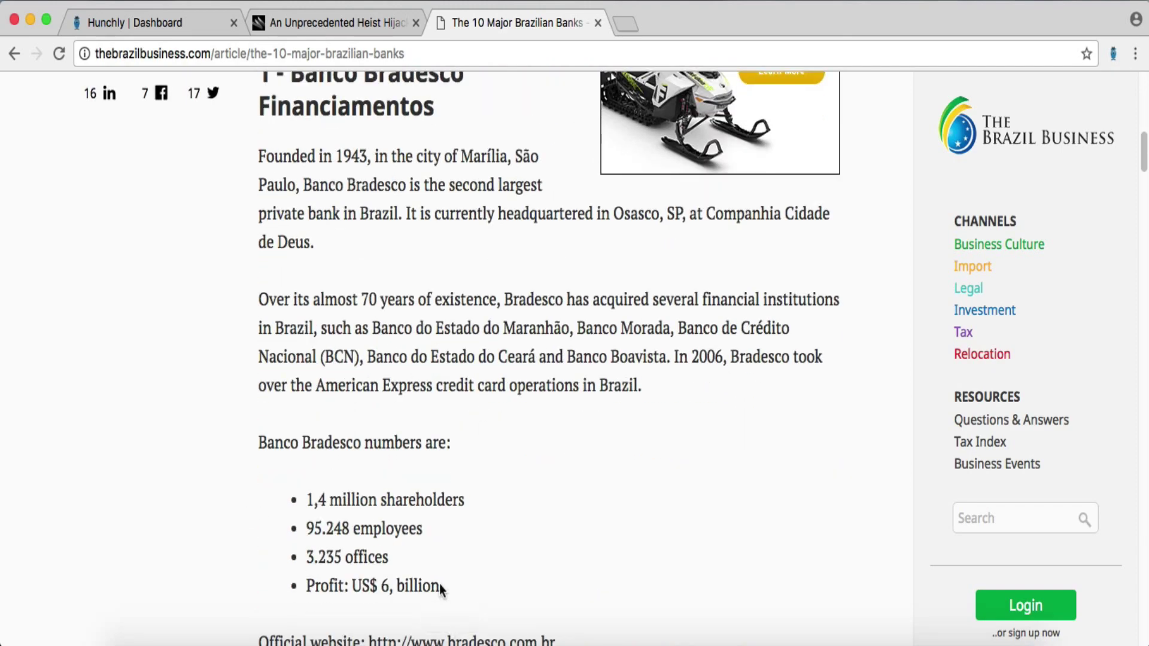
scroll(698, 551, "down", 5)
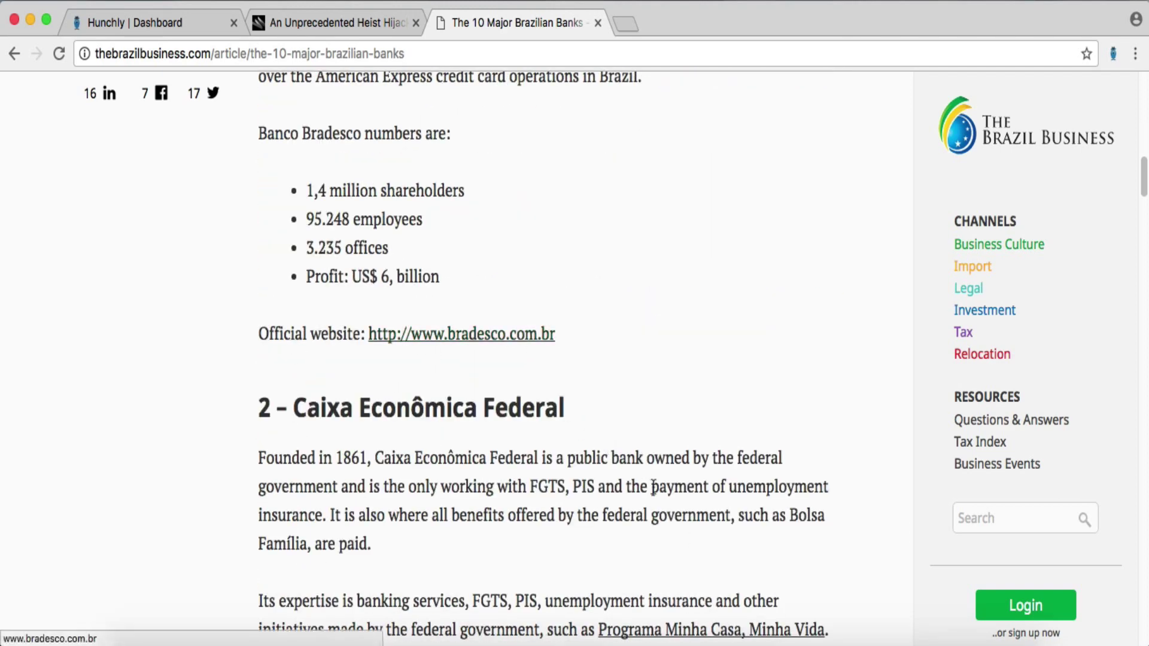
scroll(657, 443, "down", 2)
scroll(658, 442, "down", 1)
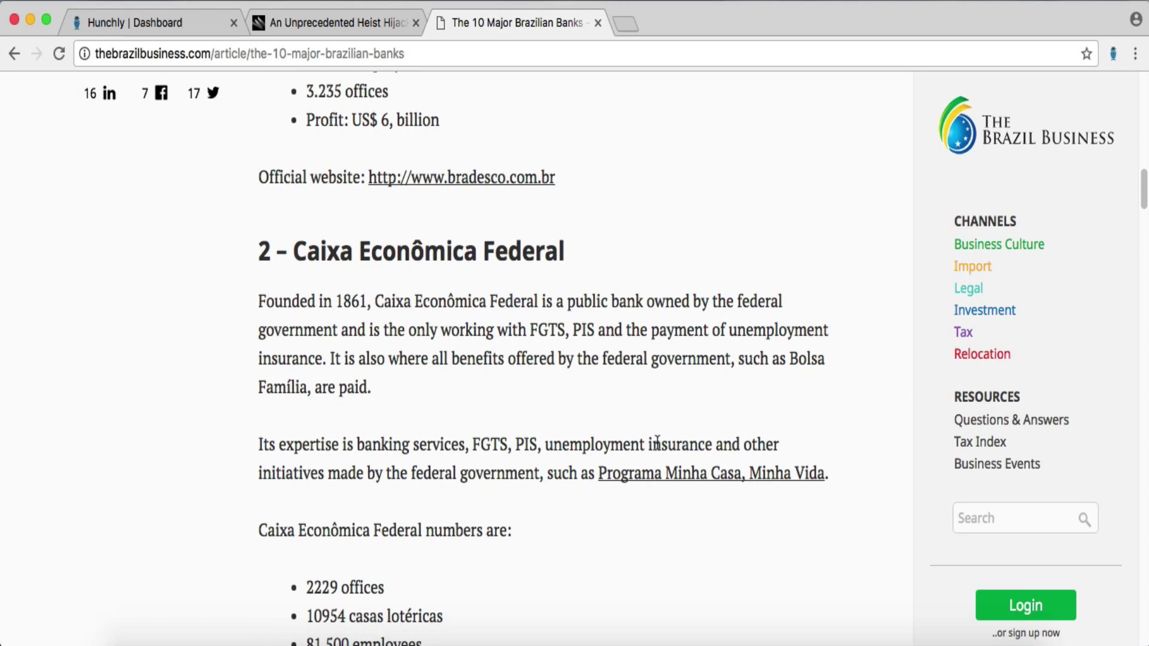
scroll(657, 443, "down", 3)
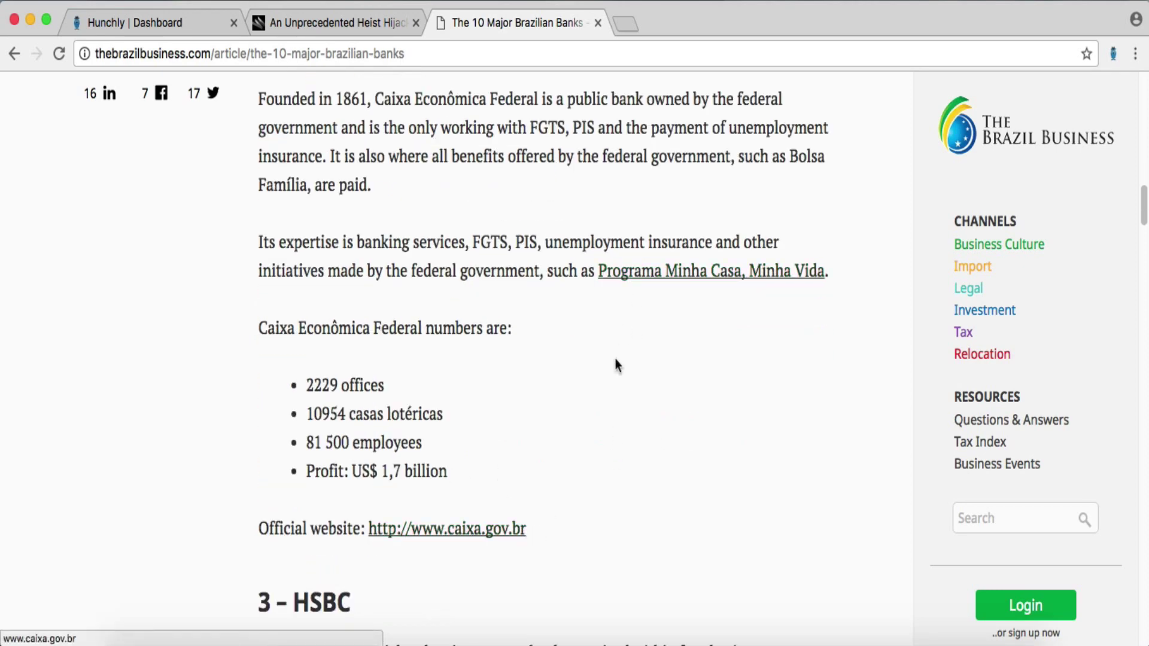
- Read down the bank list, highlighting HSBC's 2005 and Banco Safra's 2011 asset figures
scroll(616, 365, "up", 2)
scroll(615, 362, "down", 7)
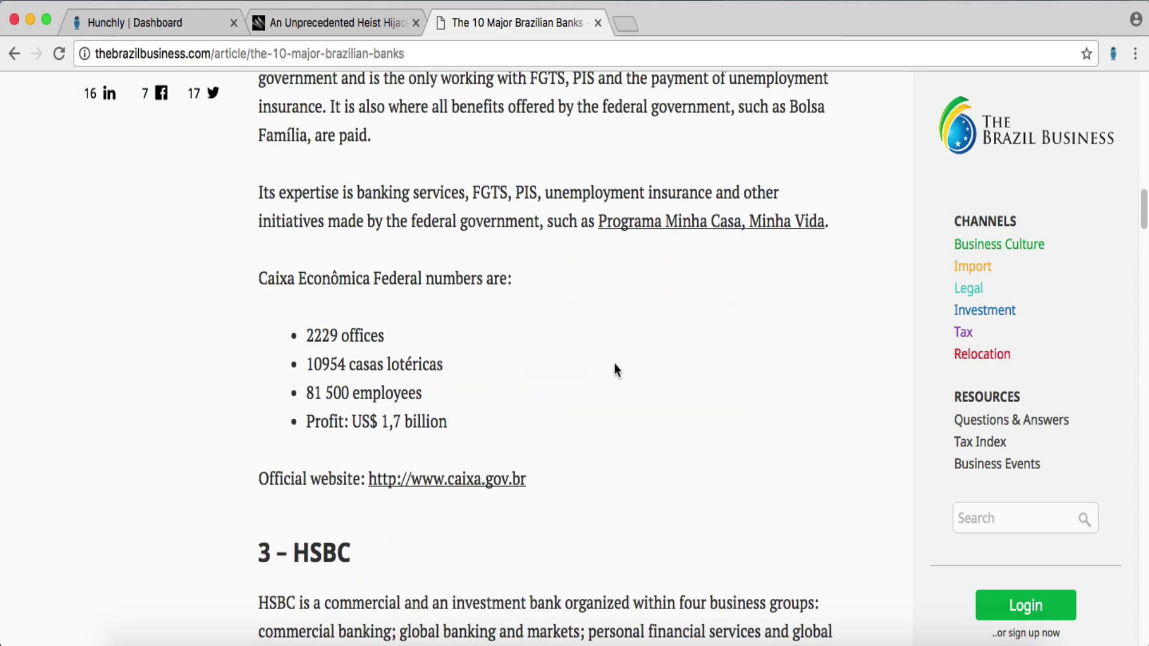
scroll(615, 365, "down", 2)
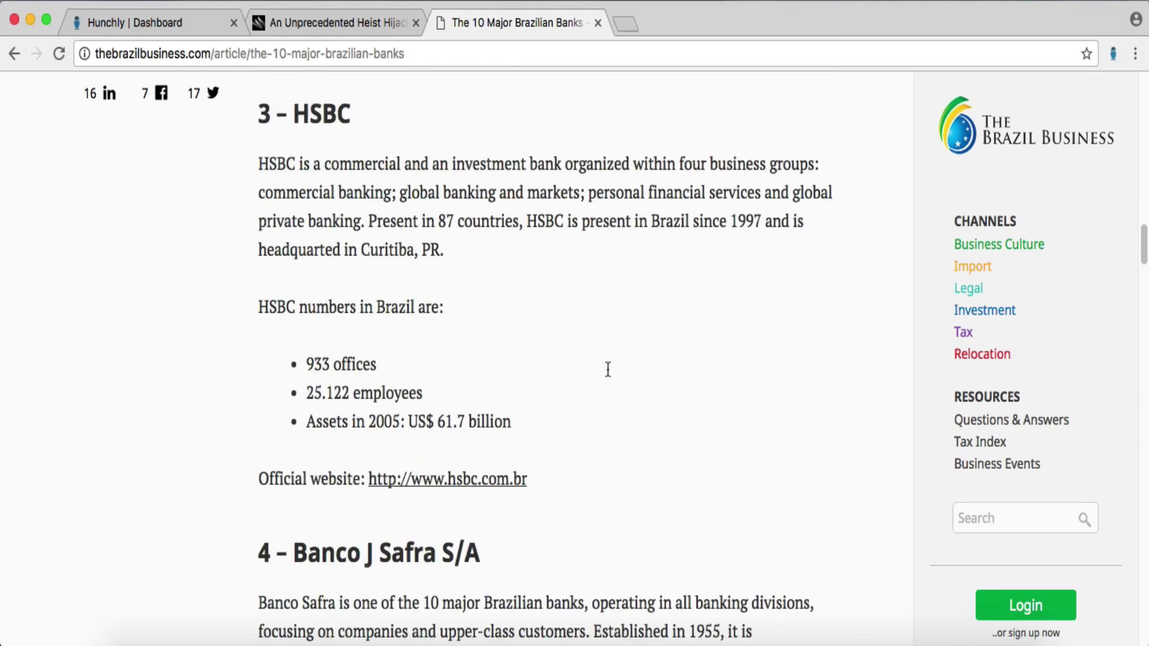
scroll(586, 417, "down", 1)
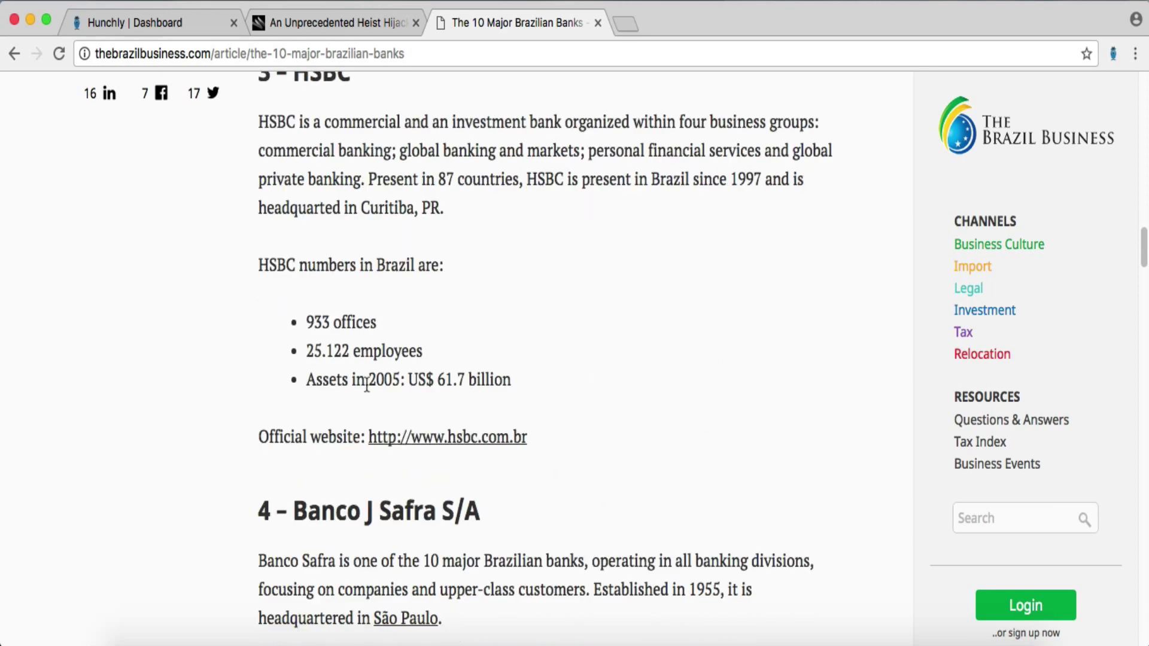
left_click_drag(512, 386, 390, 380)
left_click(518, 390)
scroll(570, 388, "down", 5)
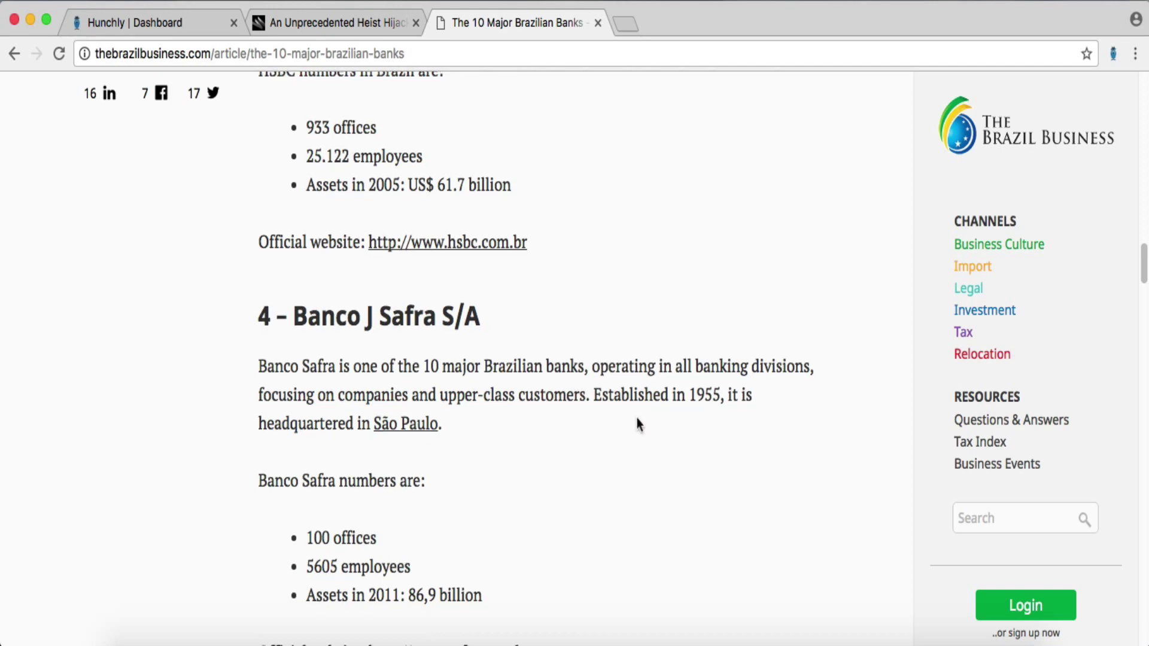
scroll(638, 423, "down", 1)
scroll(540, 367, "down", 1)
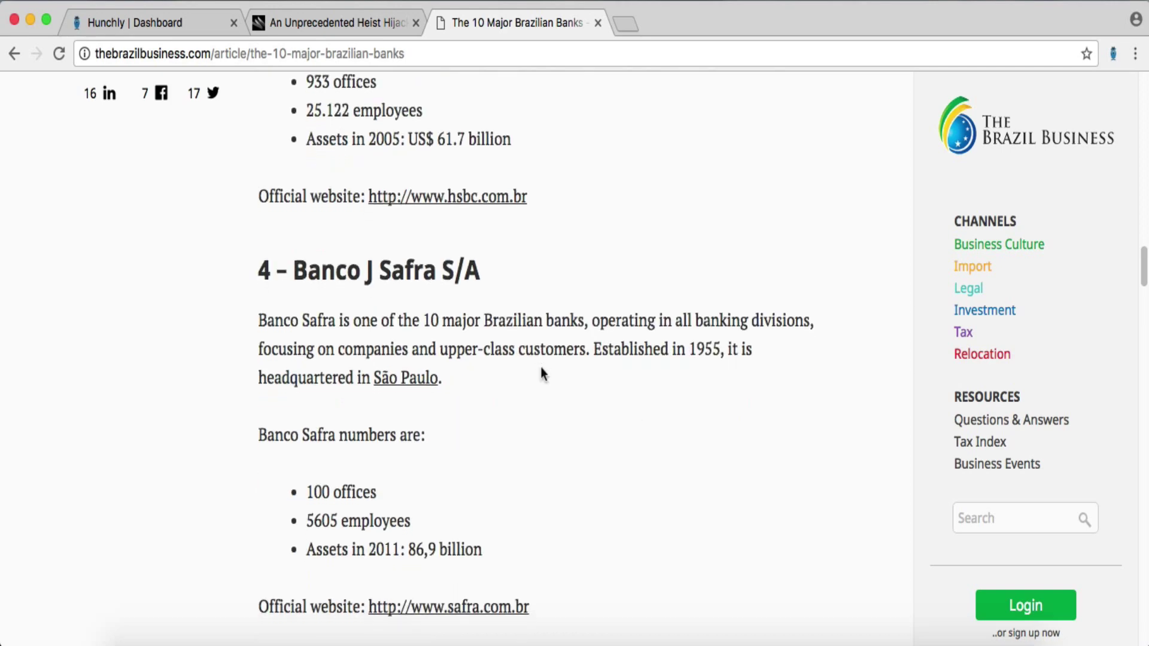
scroll(635, 410, "down", 1)
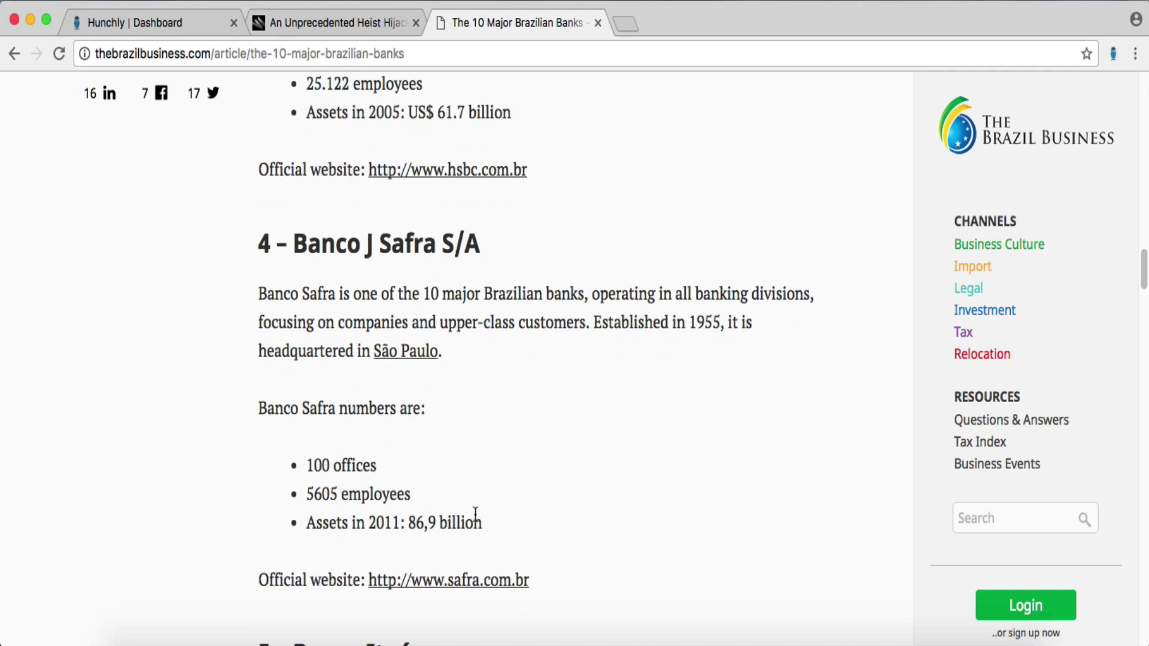
left_click_drag(474, 518, 387, 516)
left_click(624, 576)
- Reach Banrisul's entry, check its assets figure 22, and select banrisul.com.br in its website link
scroll(558, 497, "down", 10)
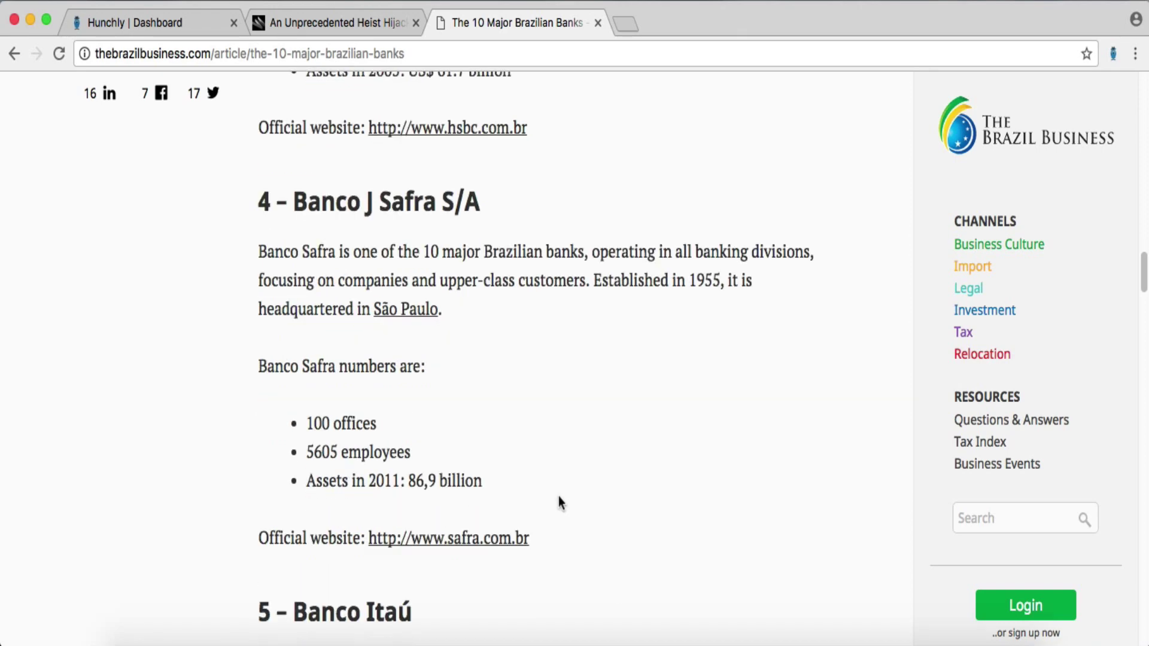
scroll(559, 503, "down", 10)
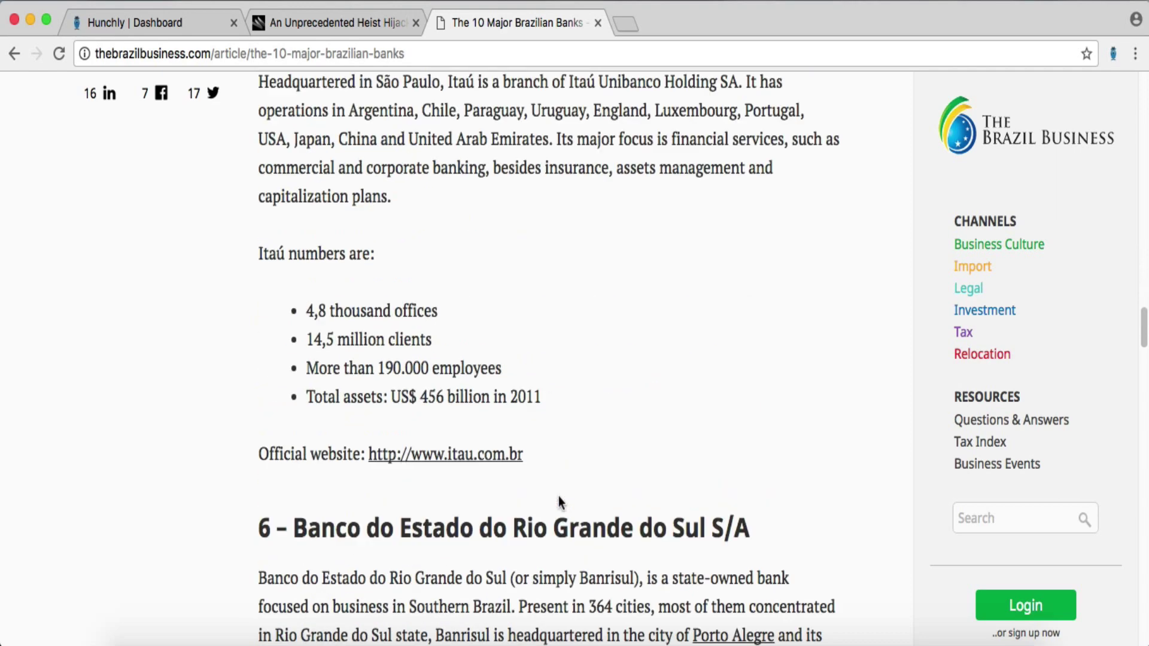
scroll(560, 458, "up", 2)
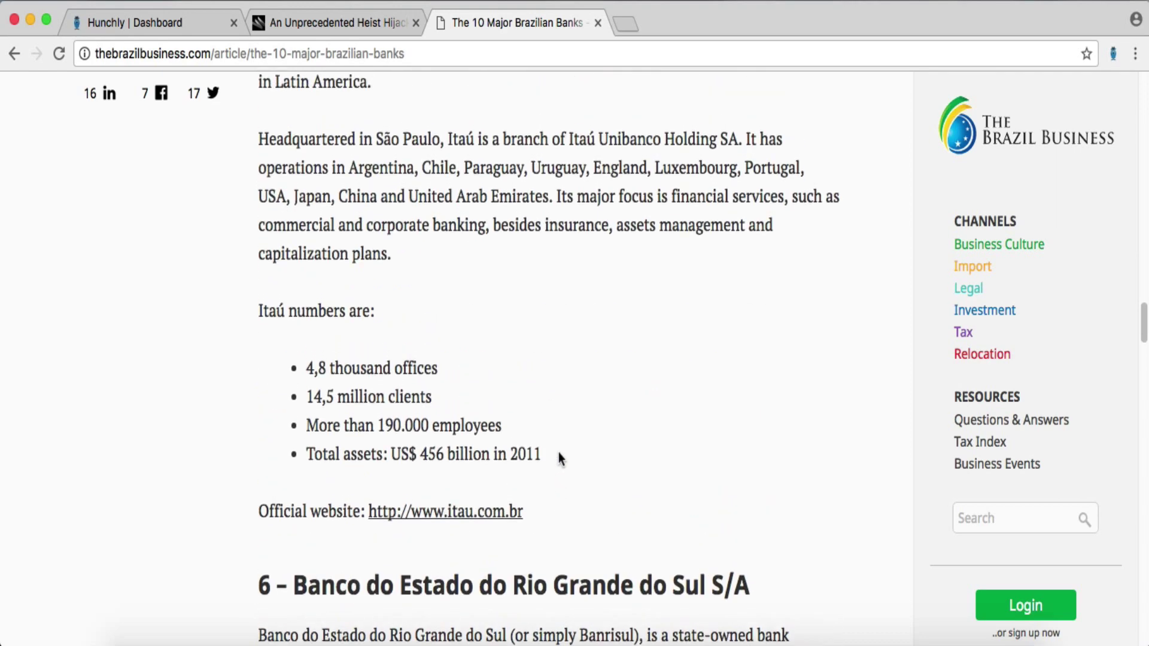
scroll(560, 455, "up", 3)
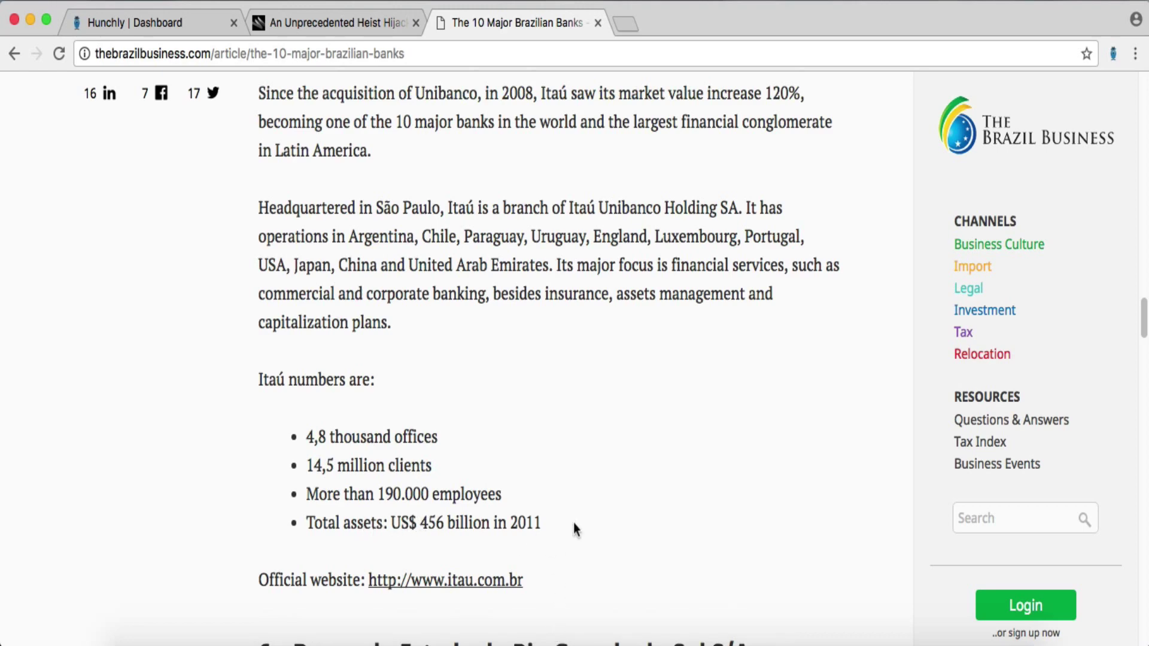
scroll(573, 523, "down", 6)
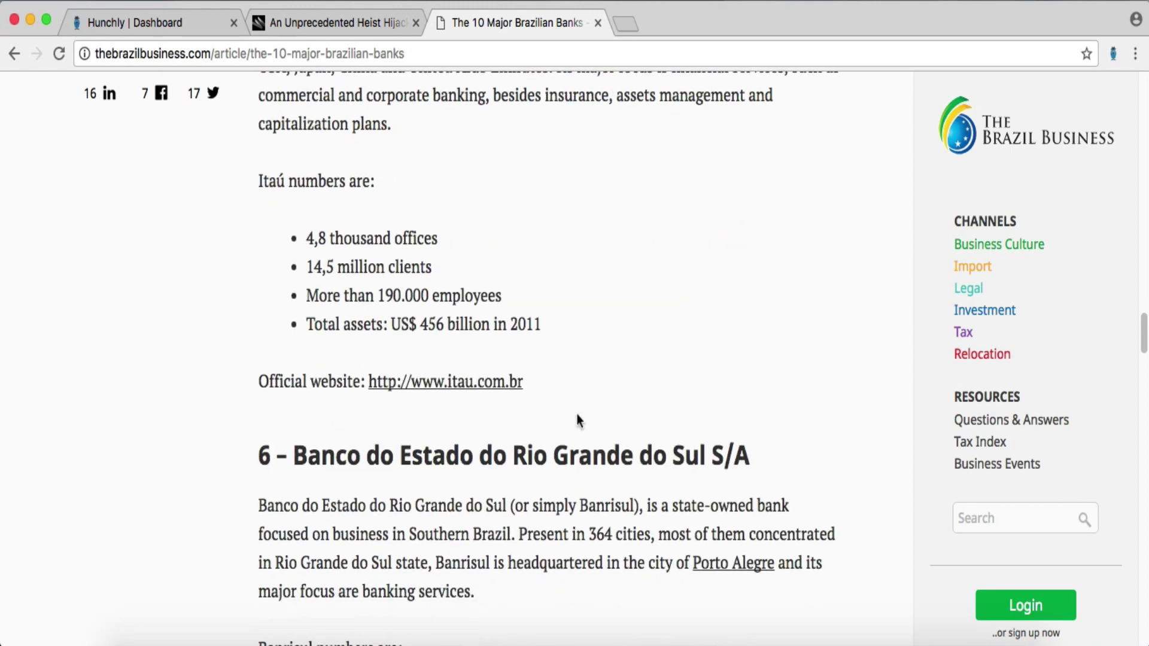
scroll(576, 434, "down", 5)
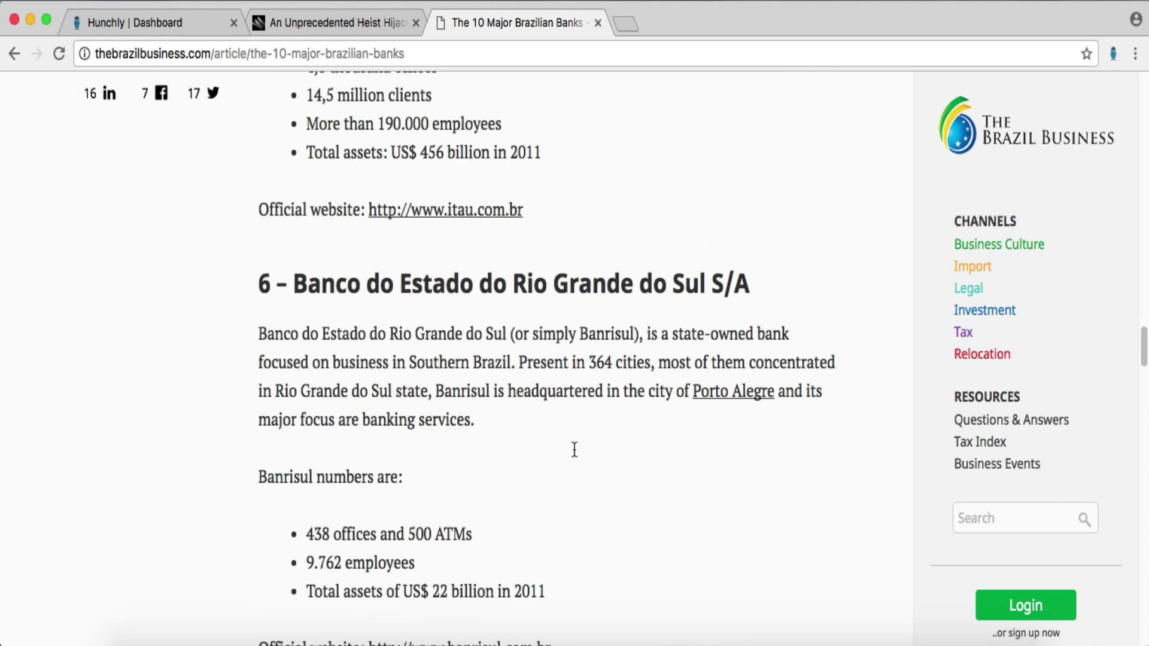
scroll(571, 448, "down", 1)
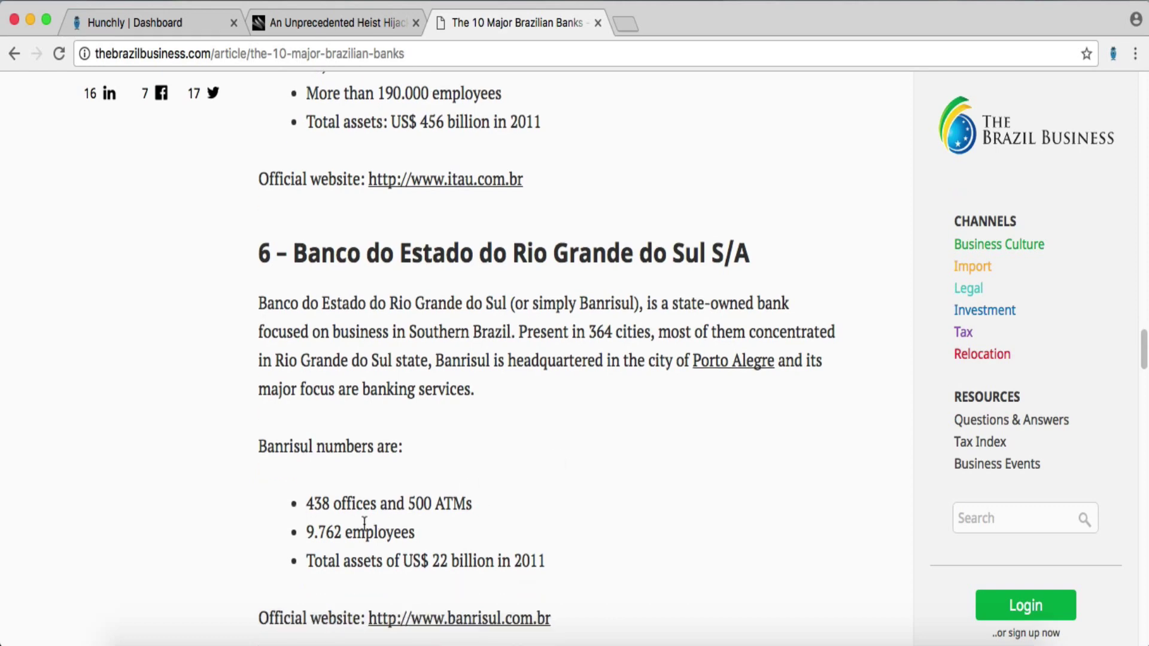
double_click(440, 561)
left_click(608, 536)
scroll(608, 535, "down", 5)
scroll(608, 534, "up", 1)
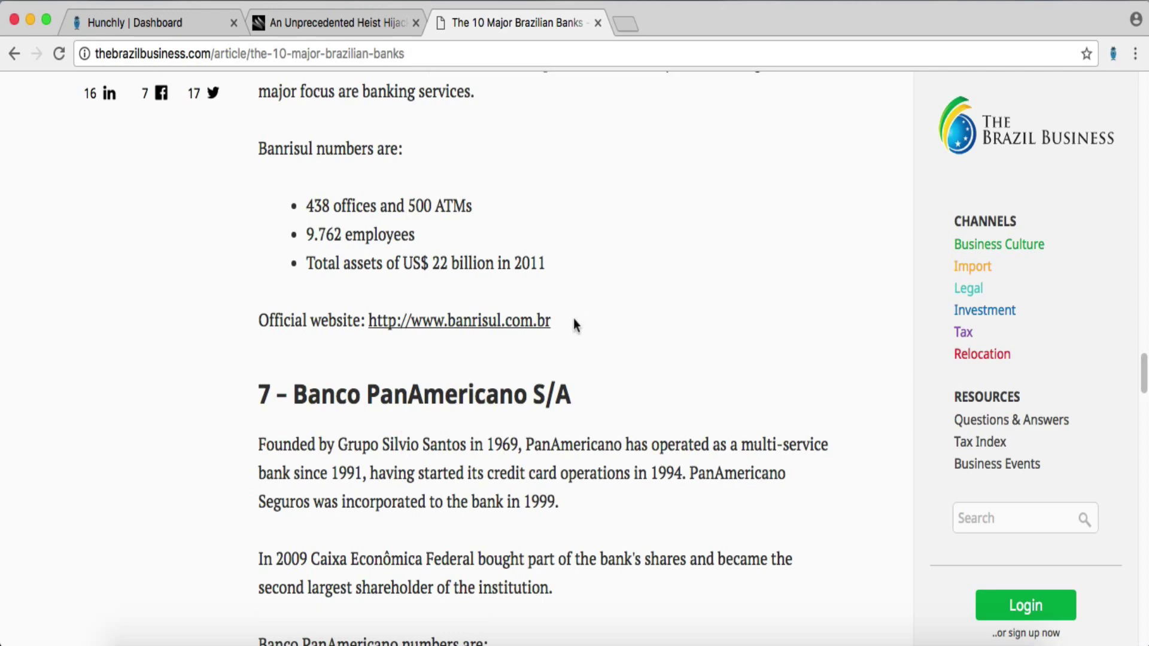
left_click_drag(574, 318, 448, 321)
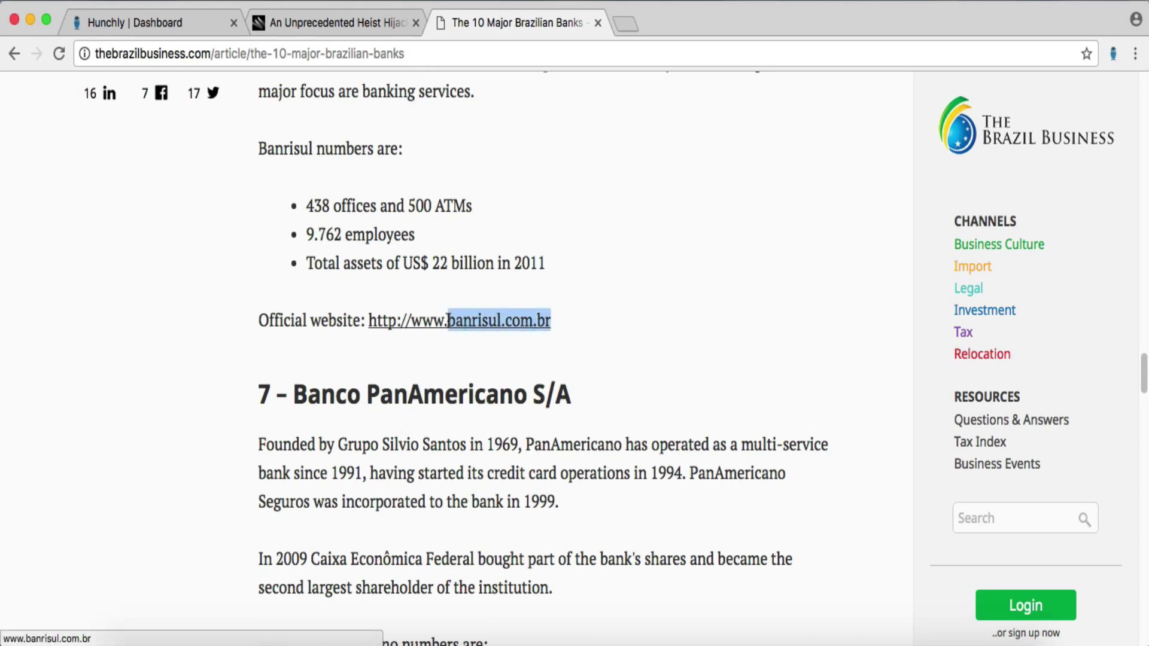
- Store the selected banrisul.com.br text as a Hunchly selector
right_click(472, 326)
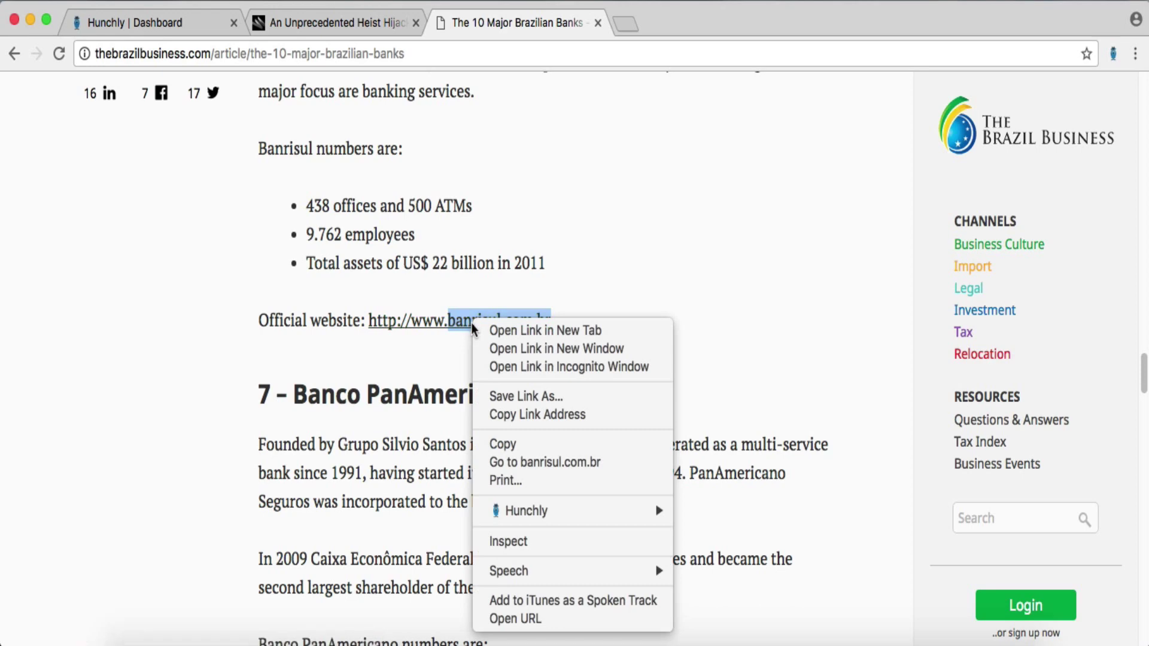
mouse_move(514, 516)
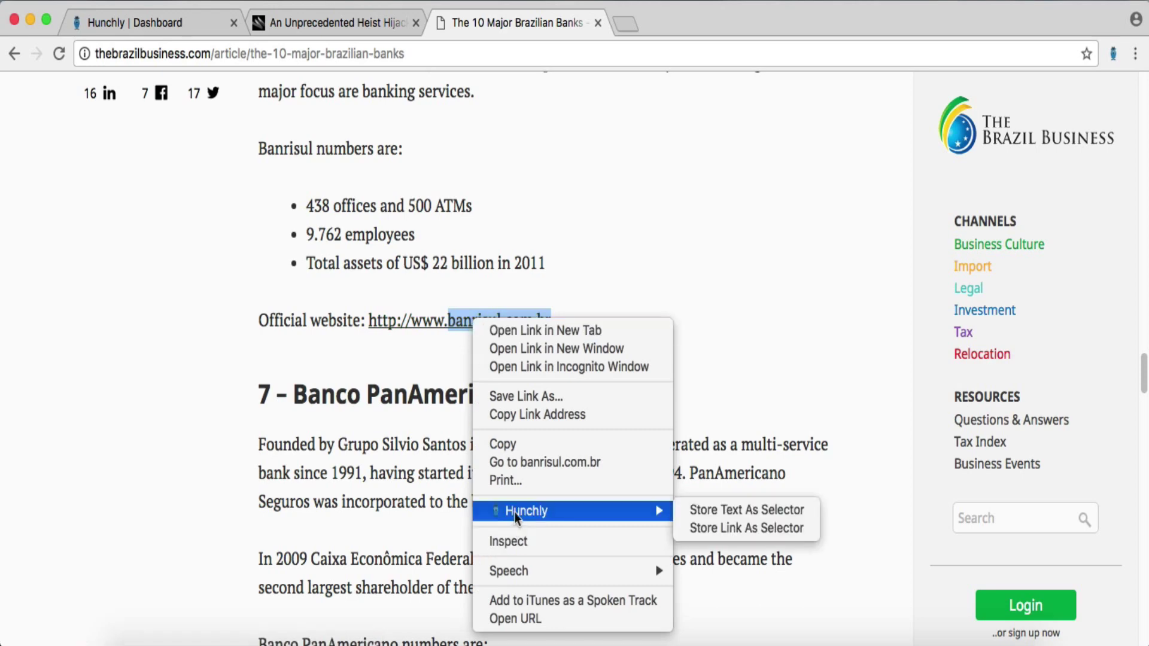
left_click(725, 509)
left_click(731, 417)
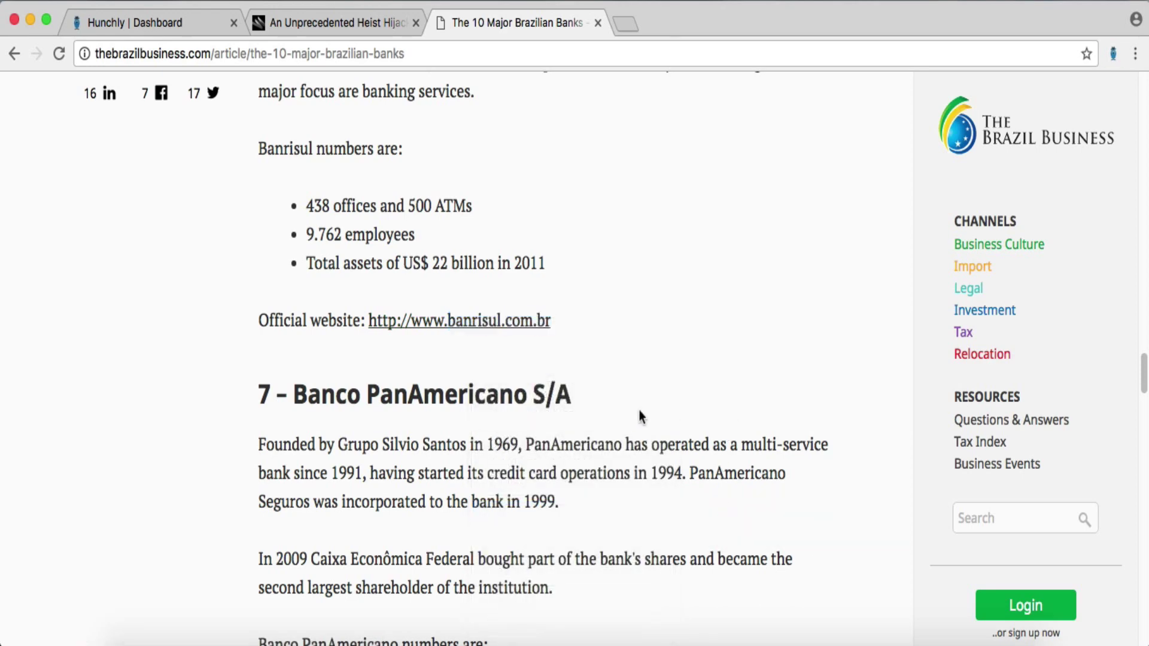
- Scroll to Banco PanAmericano and store panamericano.com.br as a case selector
scroll(657, 293, "down", 1)
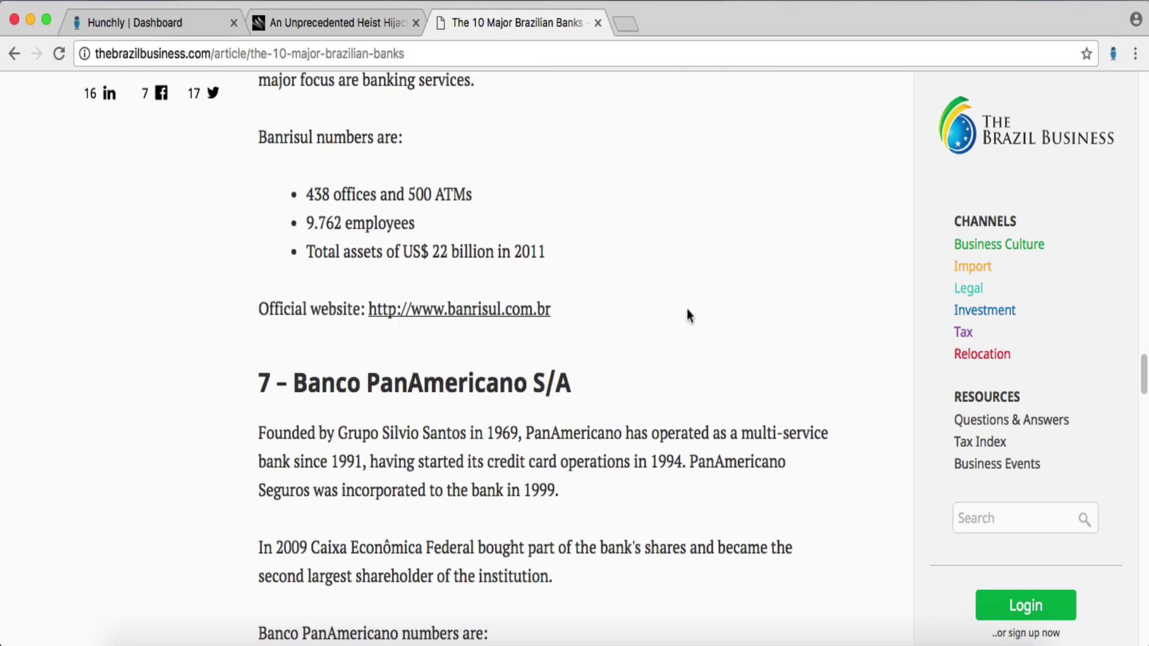
scroll(688, 315, "down", 3)
scroll(688, 310, "down", 10)
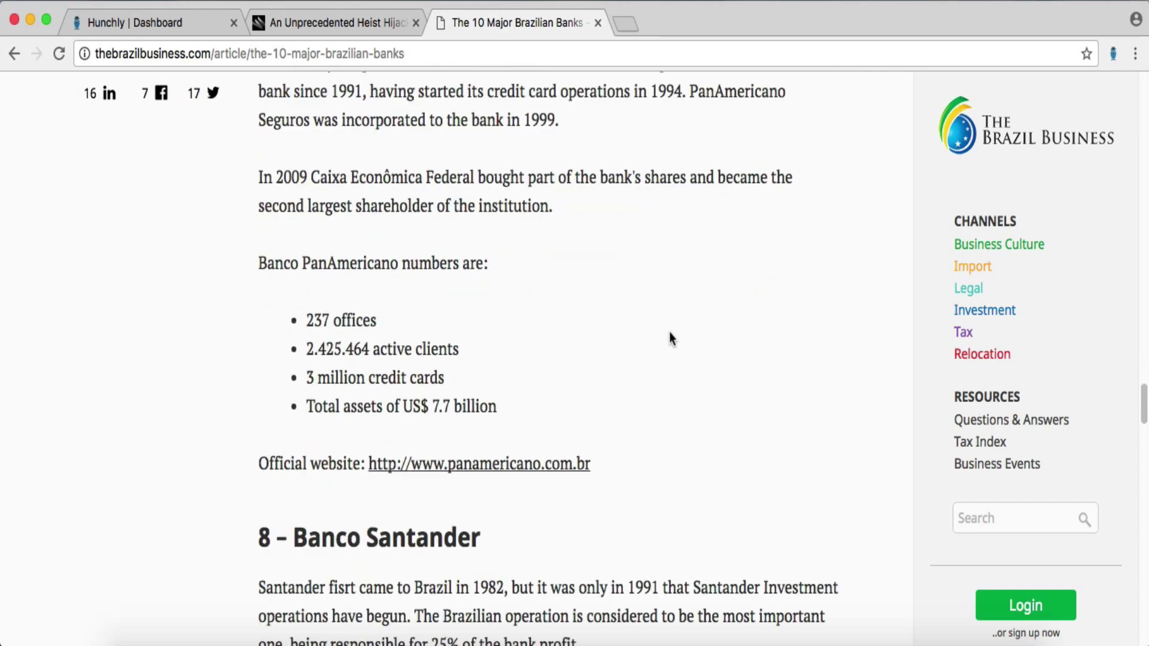
scroll(671, 339, "down", 5)
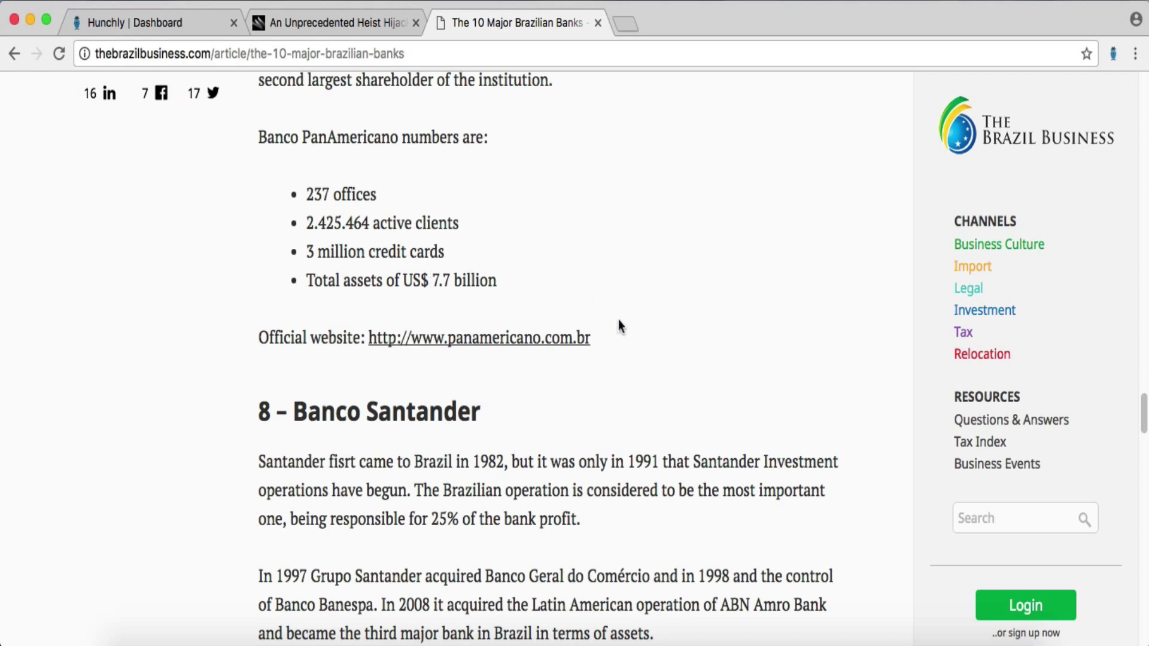
left_click_drag(579, 334, 458, 351)
right_click(458, 350)
mouse_move(647, 521)
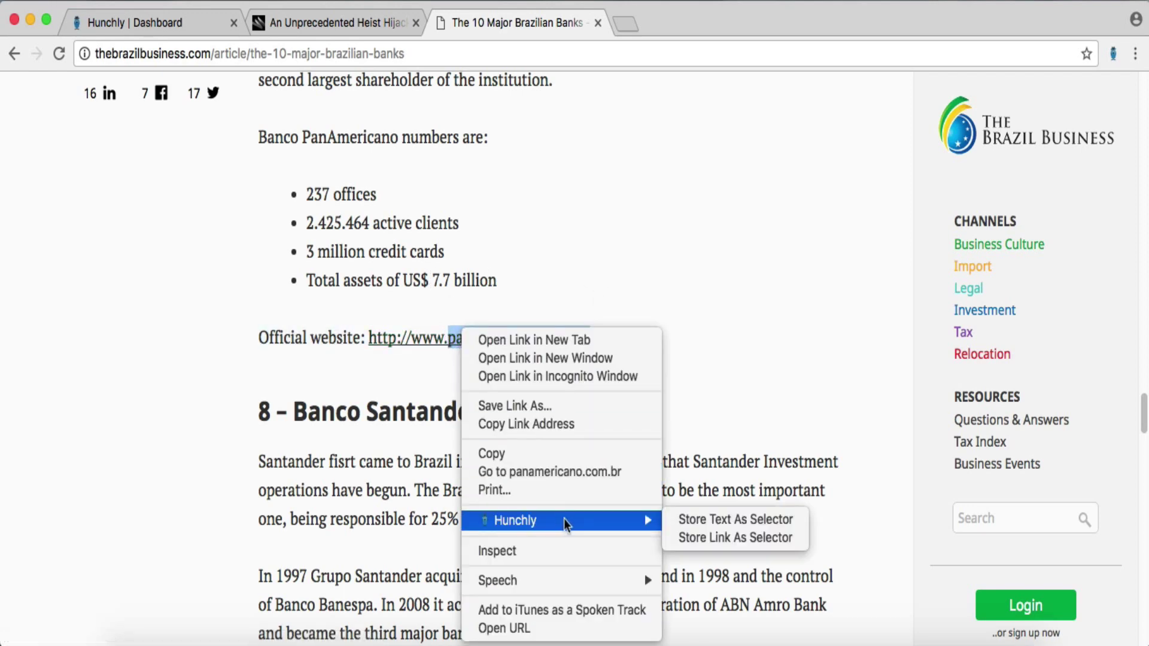
left_click(736, 519)
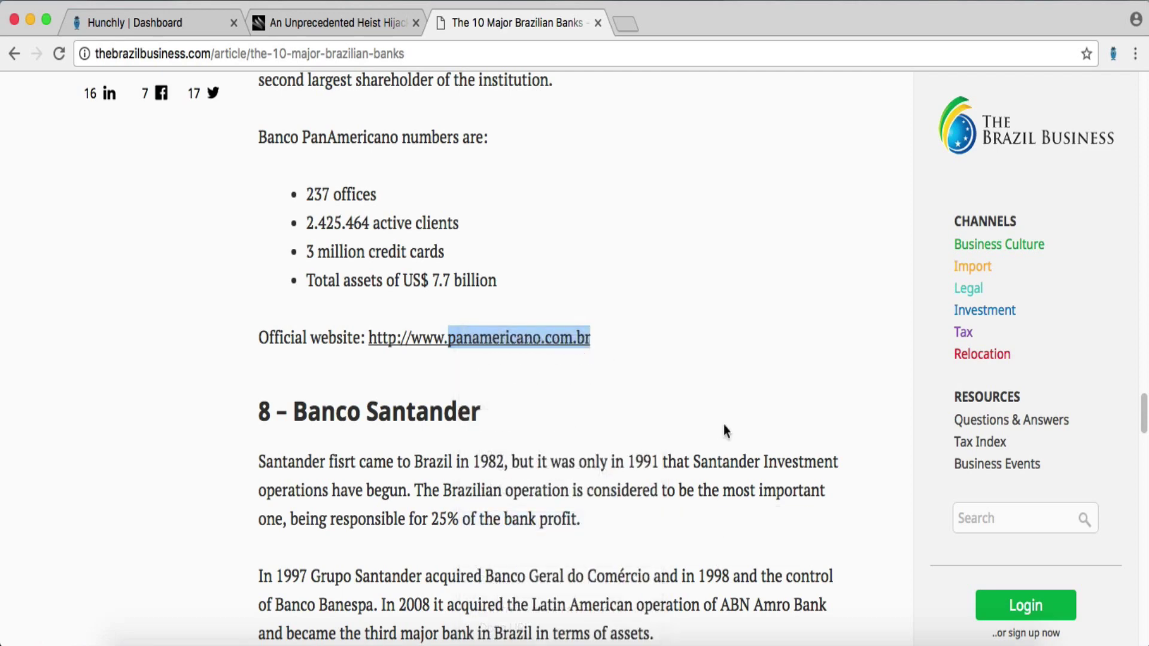
left_click(728, 395)
scroll(728, 397, "down", 3)
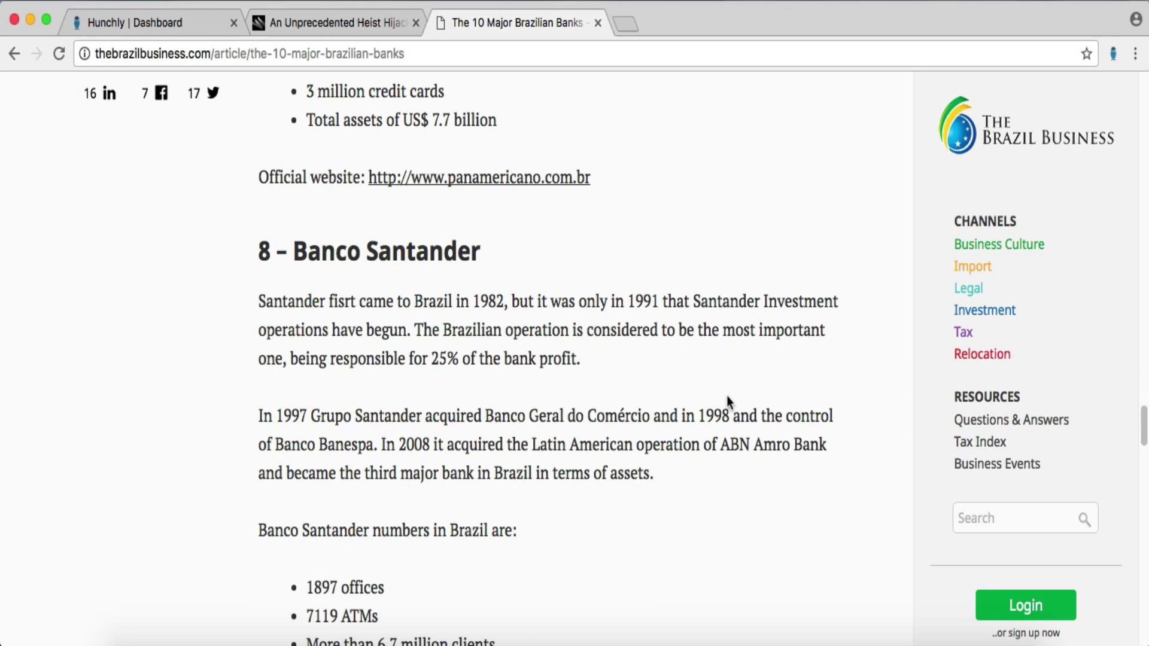
scroll(727, 396, "down", 1)
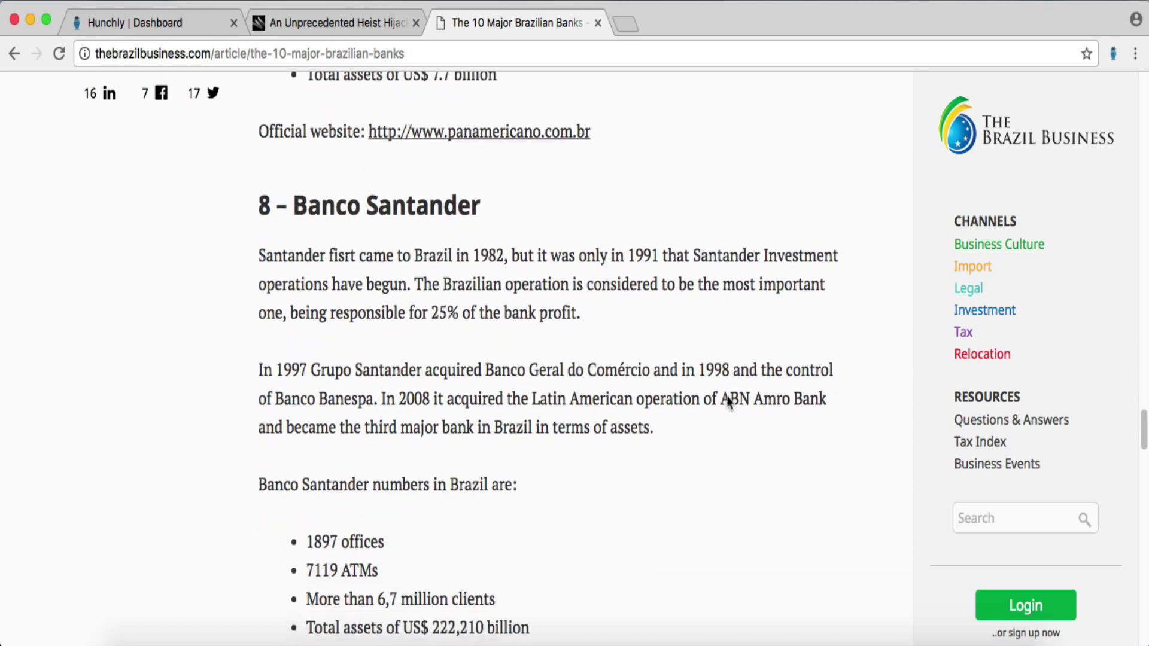
scroll(727, 396, "down", 4)
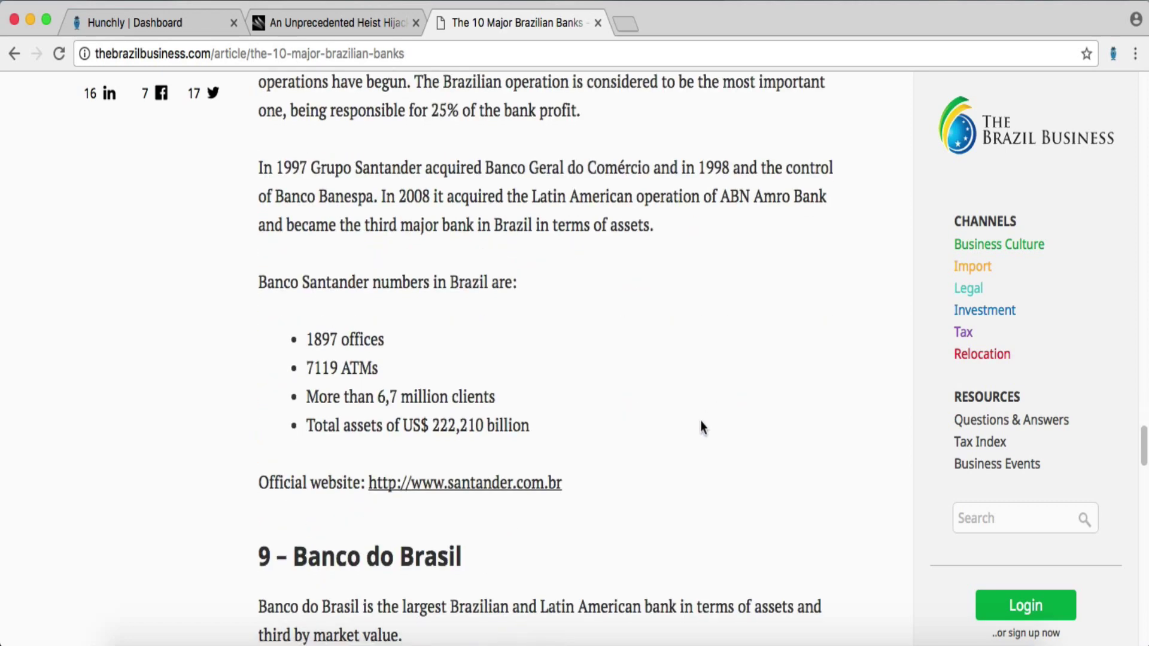
scroll(700, 422, "down", 7)
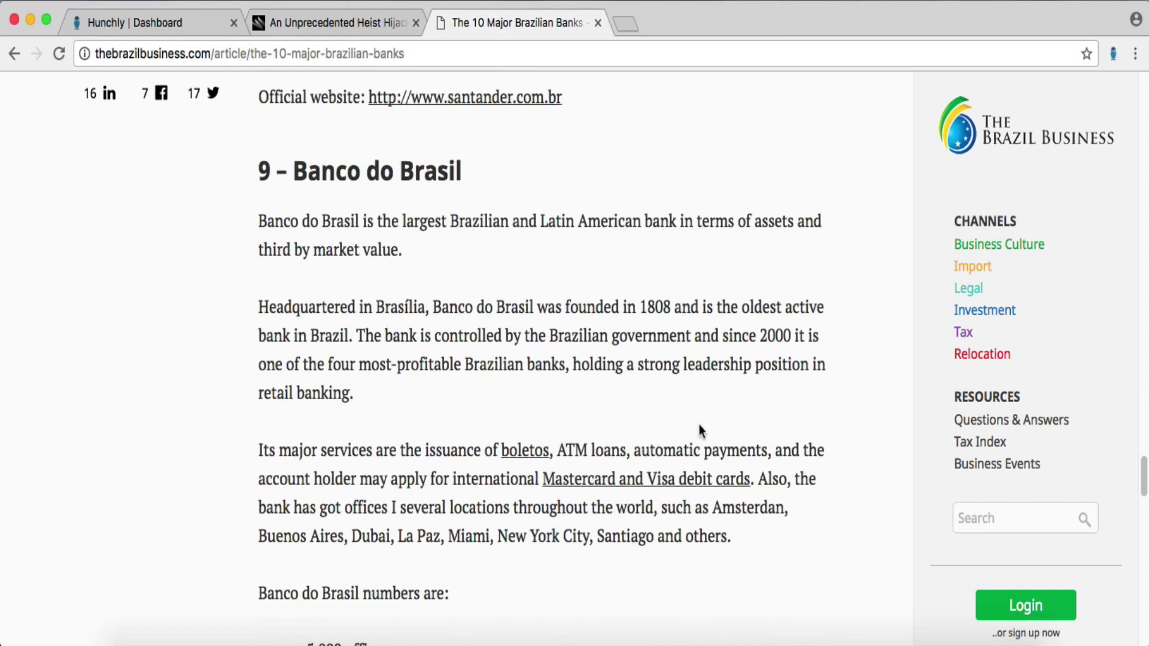
scroll(700, 427, "down", 4)
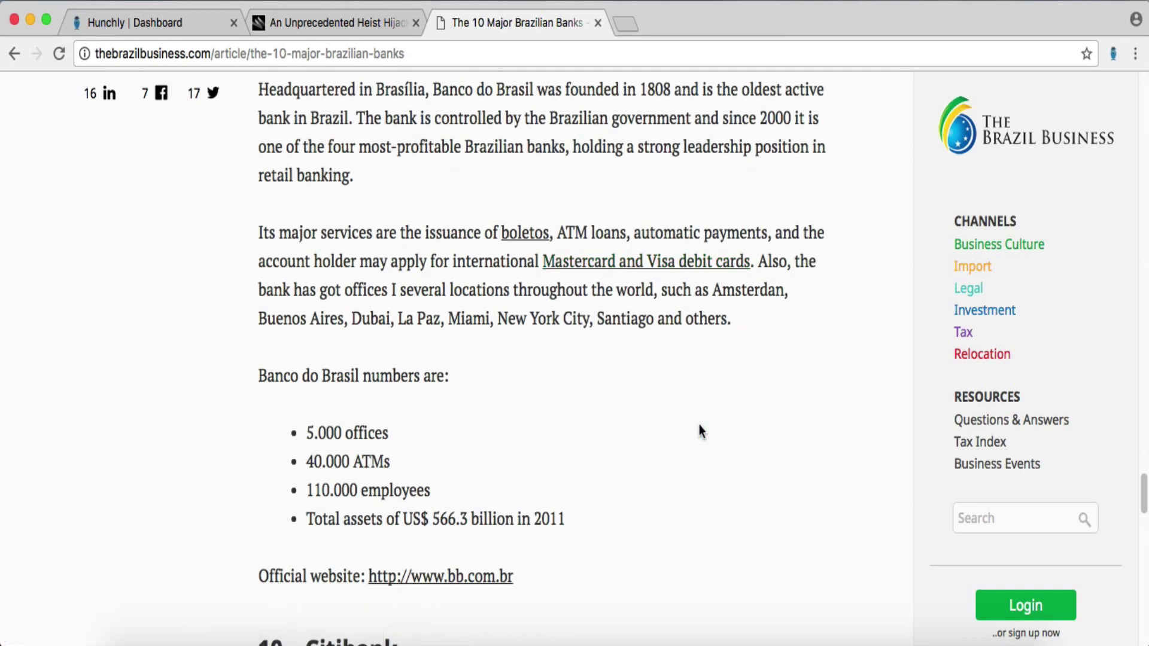
scroll(699, 425, "down", 1)
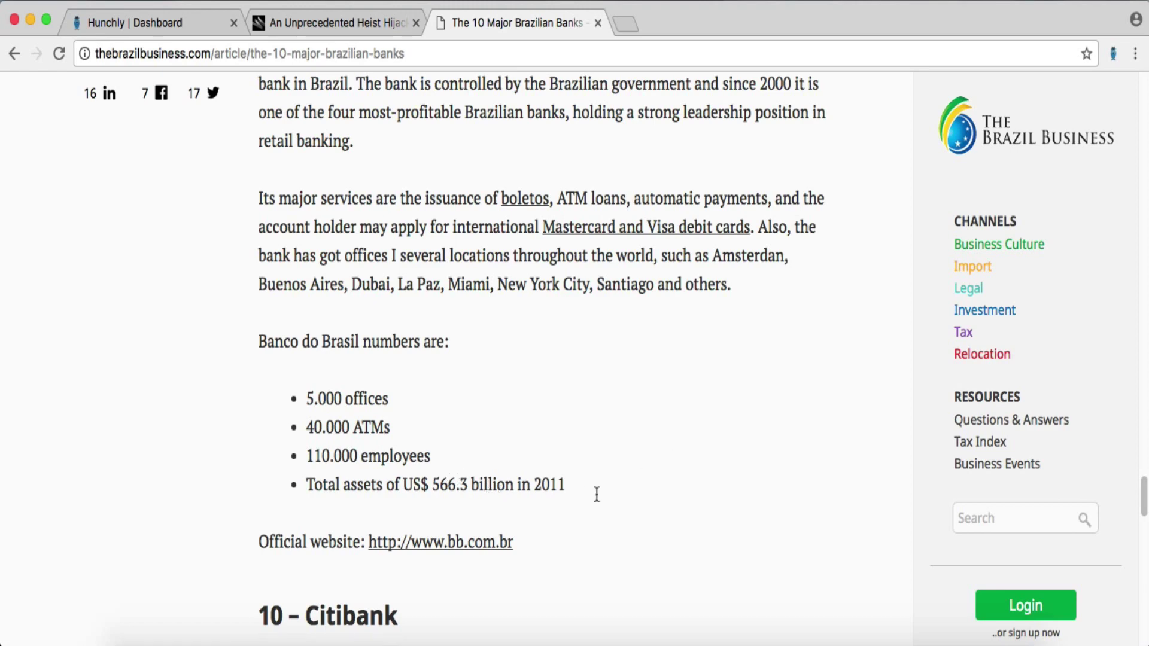
scroll(635, 477, "down", 4)
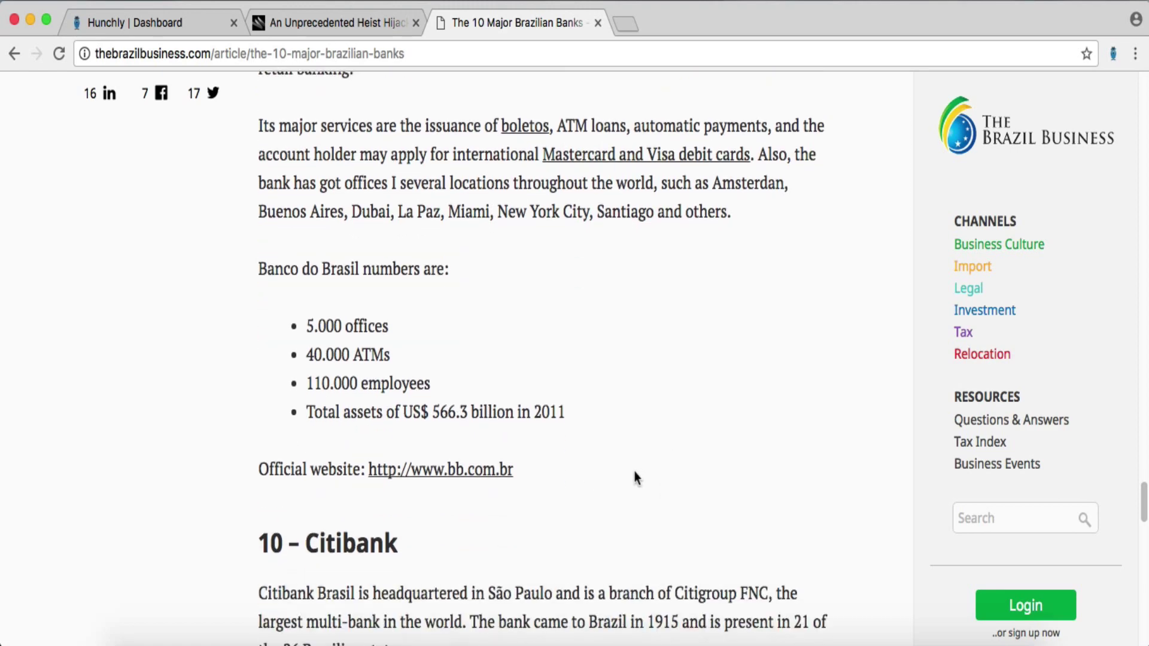
scroll(636, 476, "down", 6)
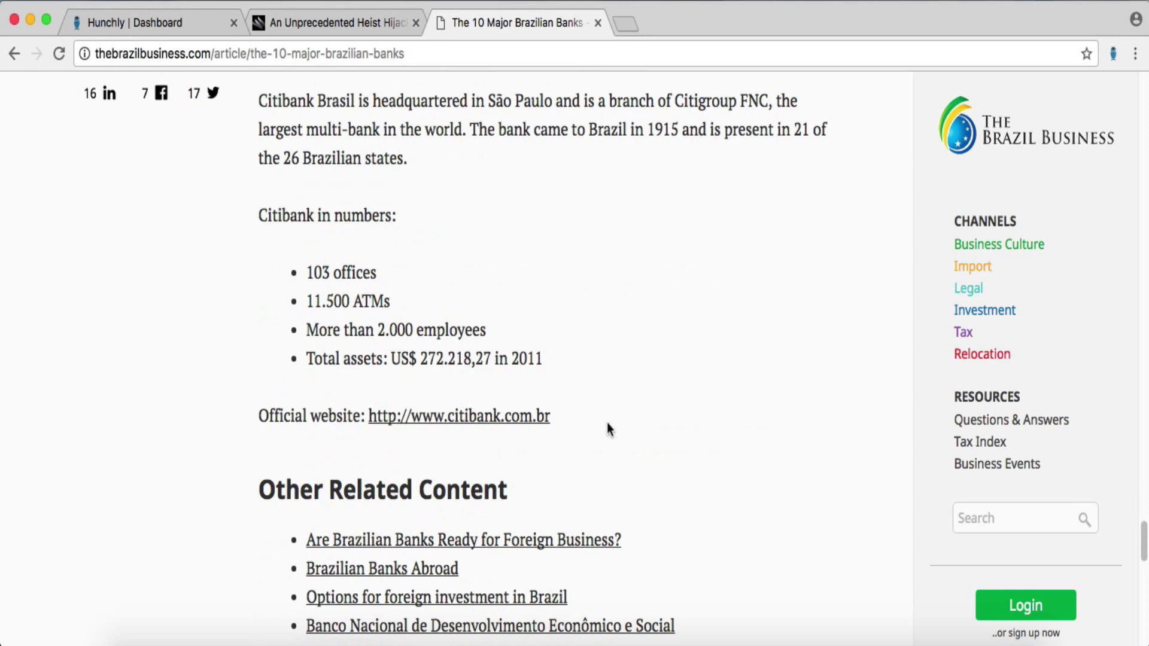
scroll(601, 413, "down", 6)
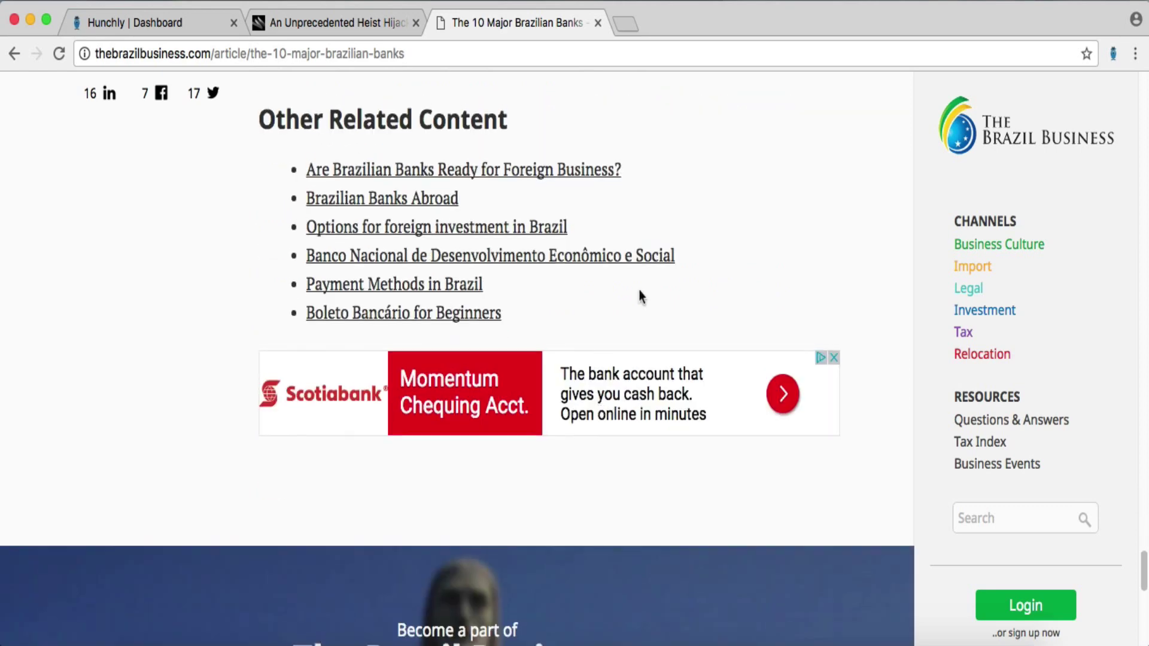
scroll(639, 294, "up", 8)
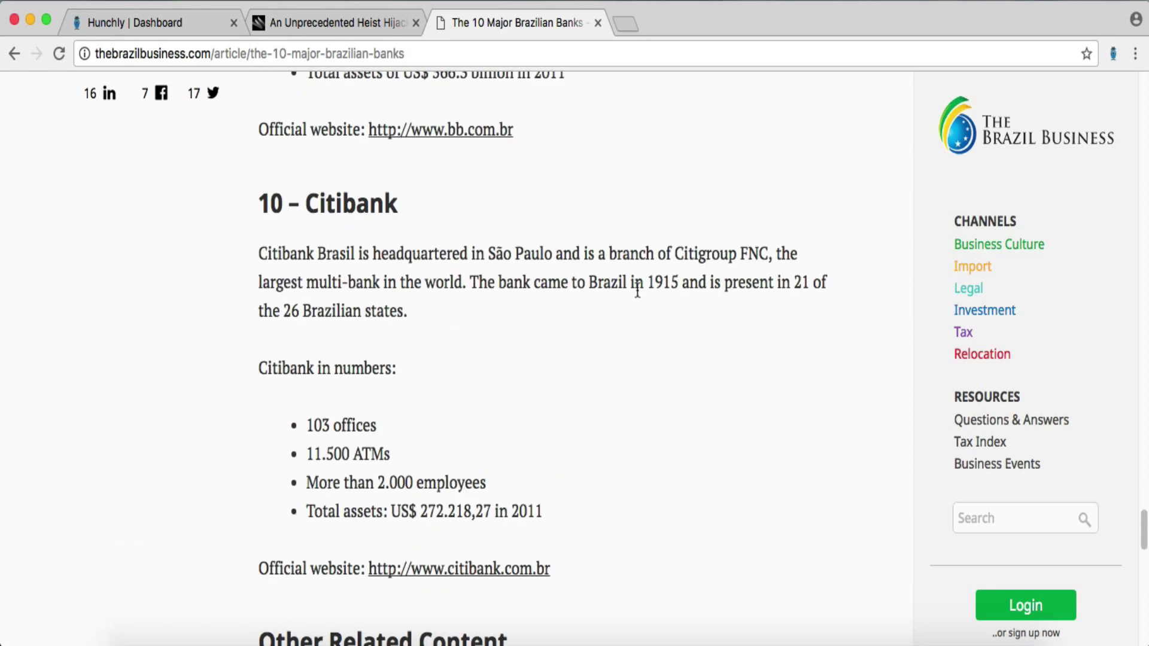
scroll(638, 291, "up", 7)
scroll(638, 291, "up", 8)
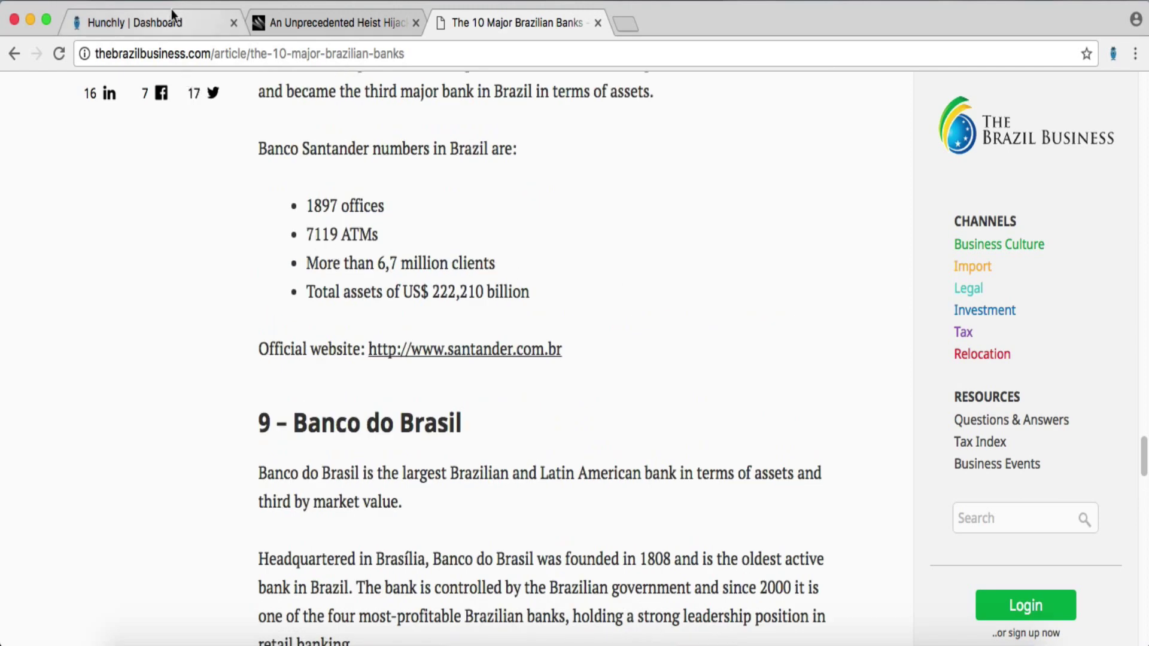
- Reload the Hunchly dashboard to list banrisul.com.br (2) and panamericano.com.br (4) selectors
left_click(170, 21)
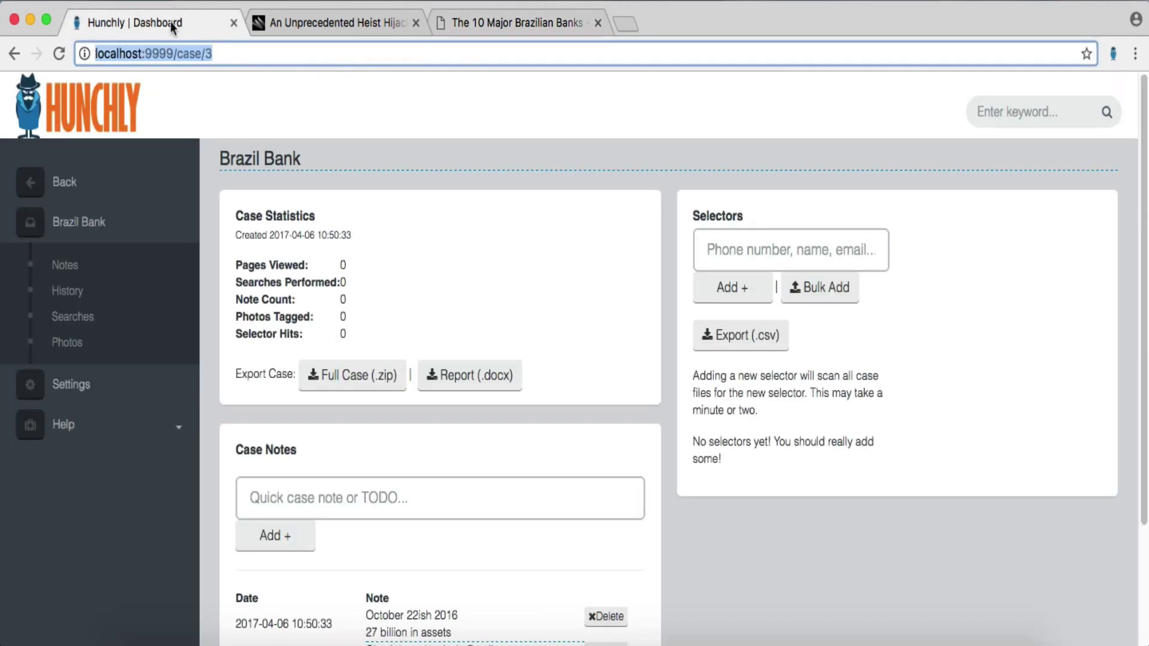
left_click(62, 52)
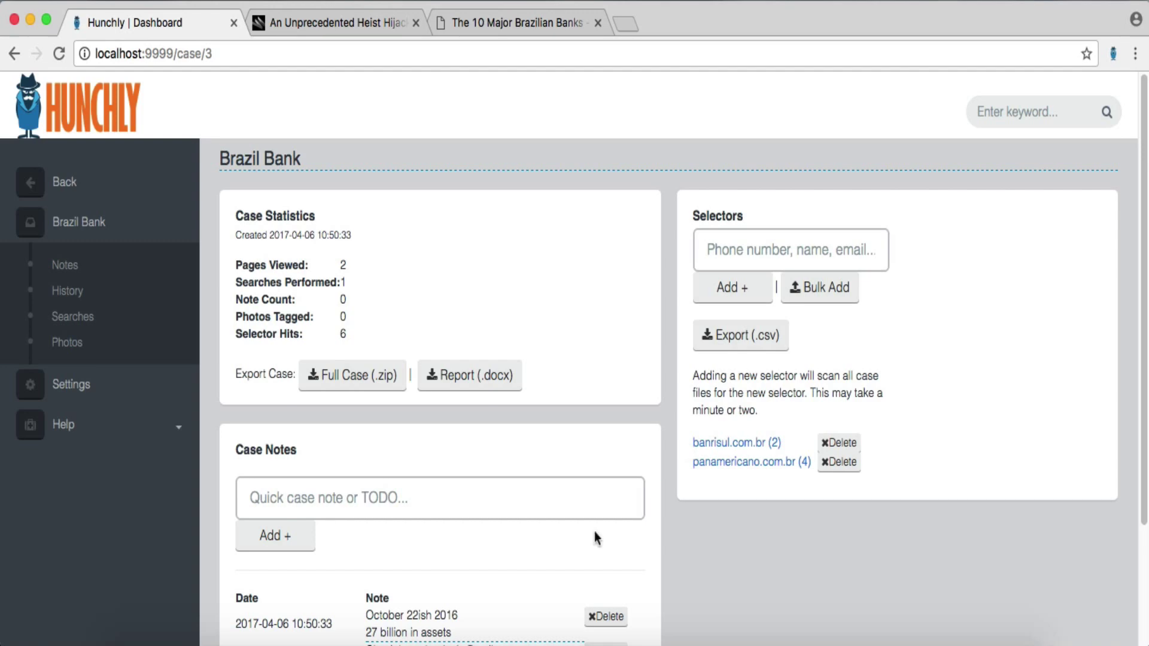
scroll(700, 522, "down", 2)
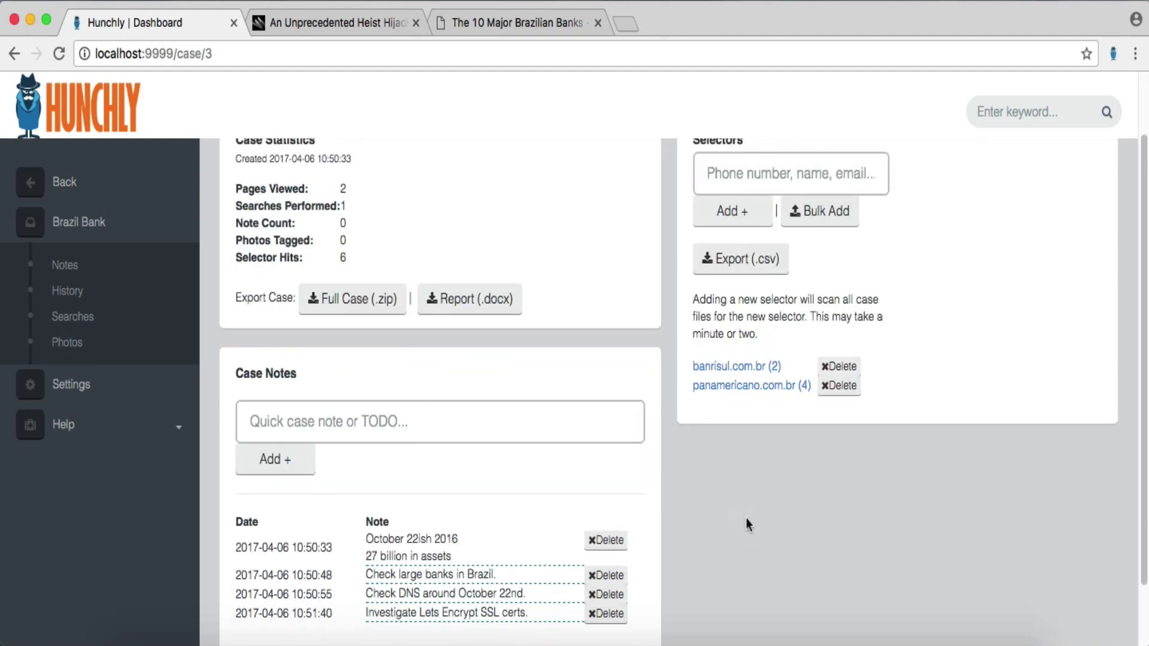
scroll(747, 525, "down", 1)
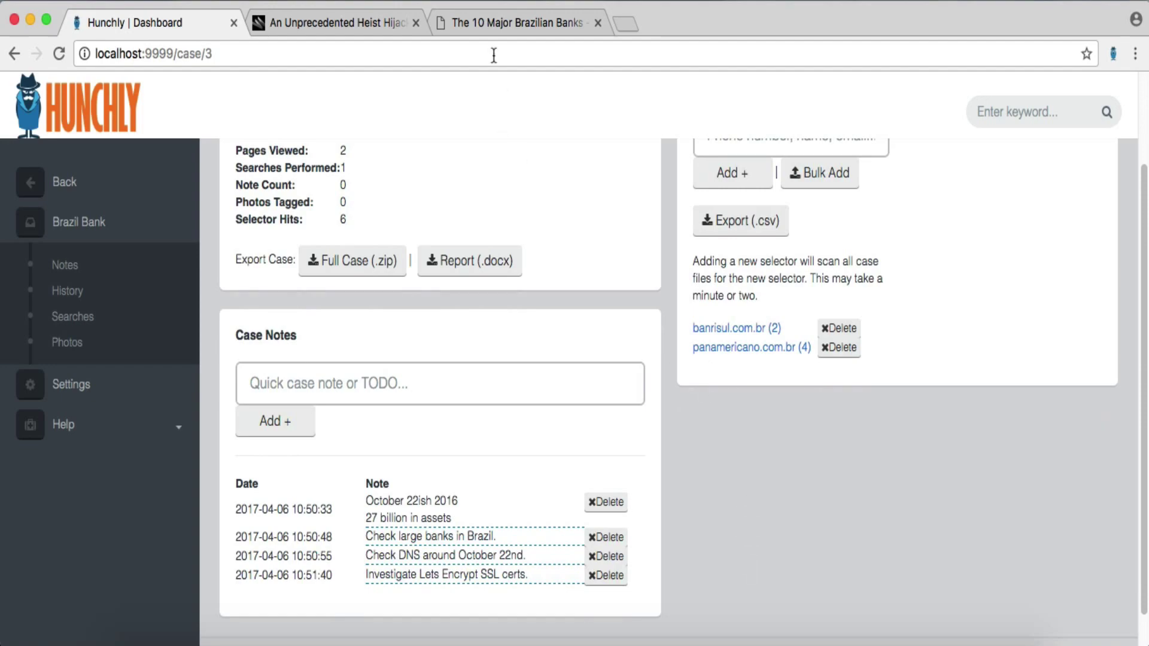
- Save the page note 'Top banks in Brazil.' on The 10 Major Brazilian Banks article
left_click(514, 18)
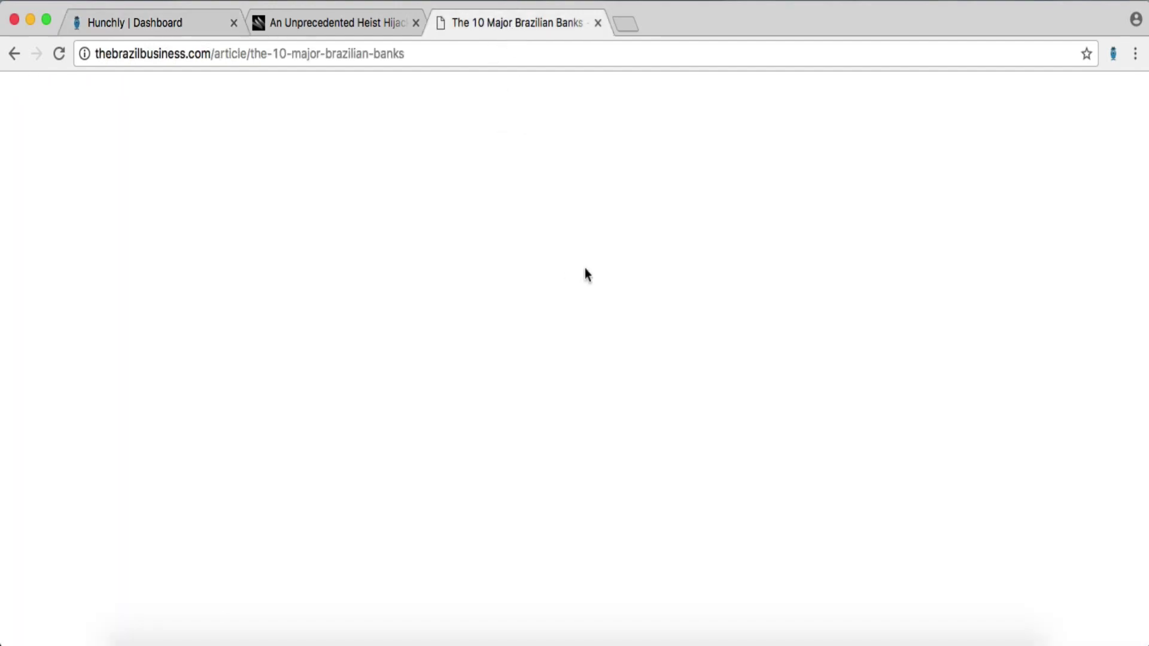
scroll(584, 267, "down", 15)
scroll(584, 266, "up", 15)
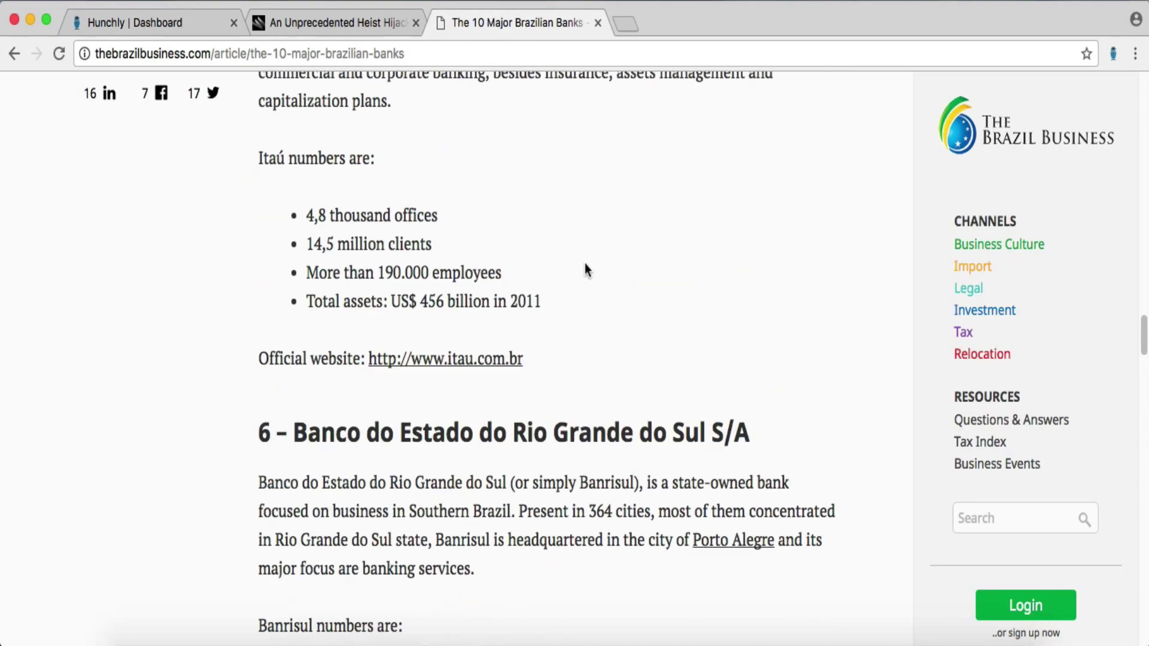
scroll(585, 266, "up", 15)
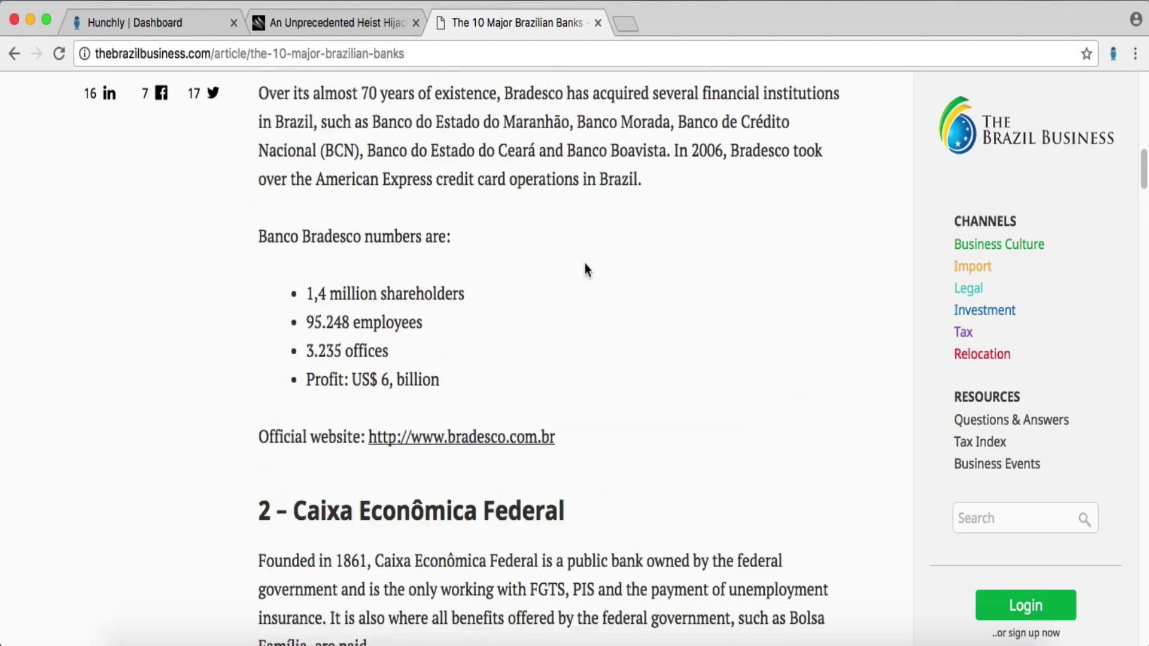
scroll(586, 269, "up", 5)
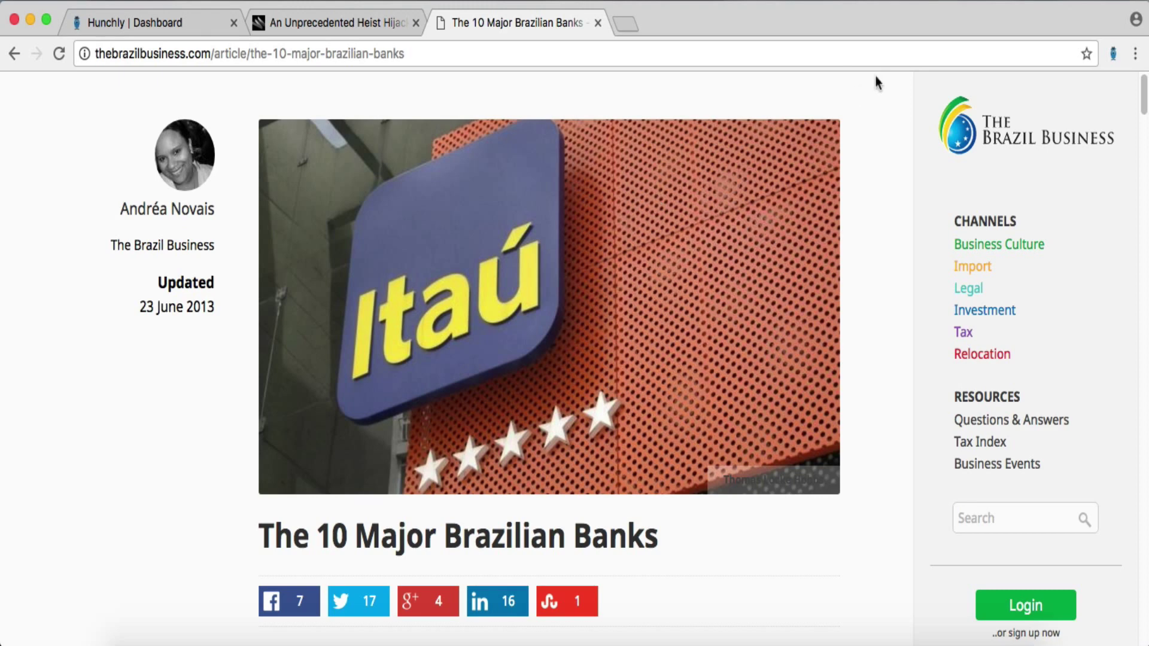
left_click(1112, 54)
left_click(1065, 323)
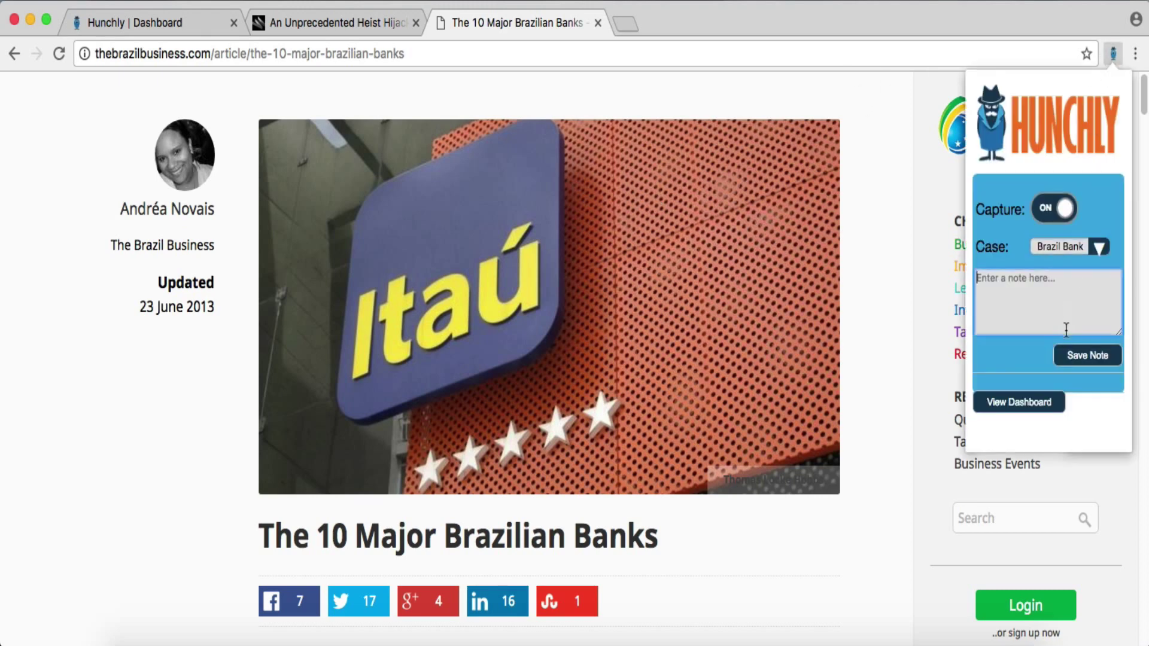
type("Tip")
left_click(1090, 356)
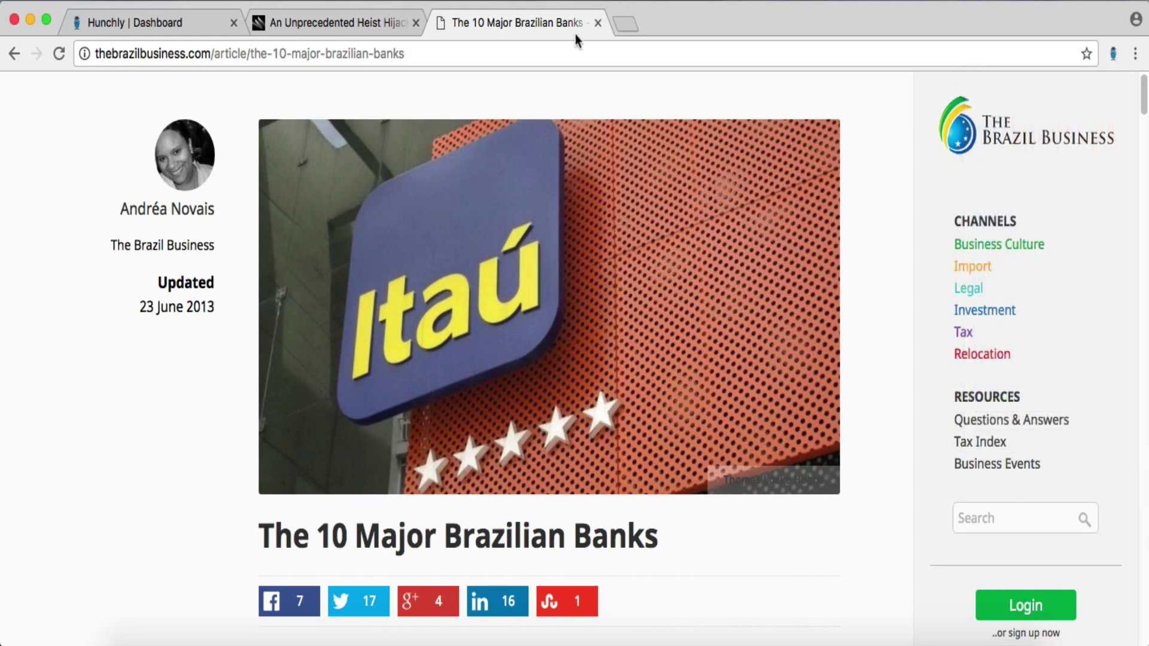
- Remove the 'Check large banks in Brazil.' note from the Brazil Bank case dashboard and go back to the article
left_click(138, 21)
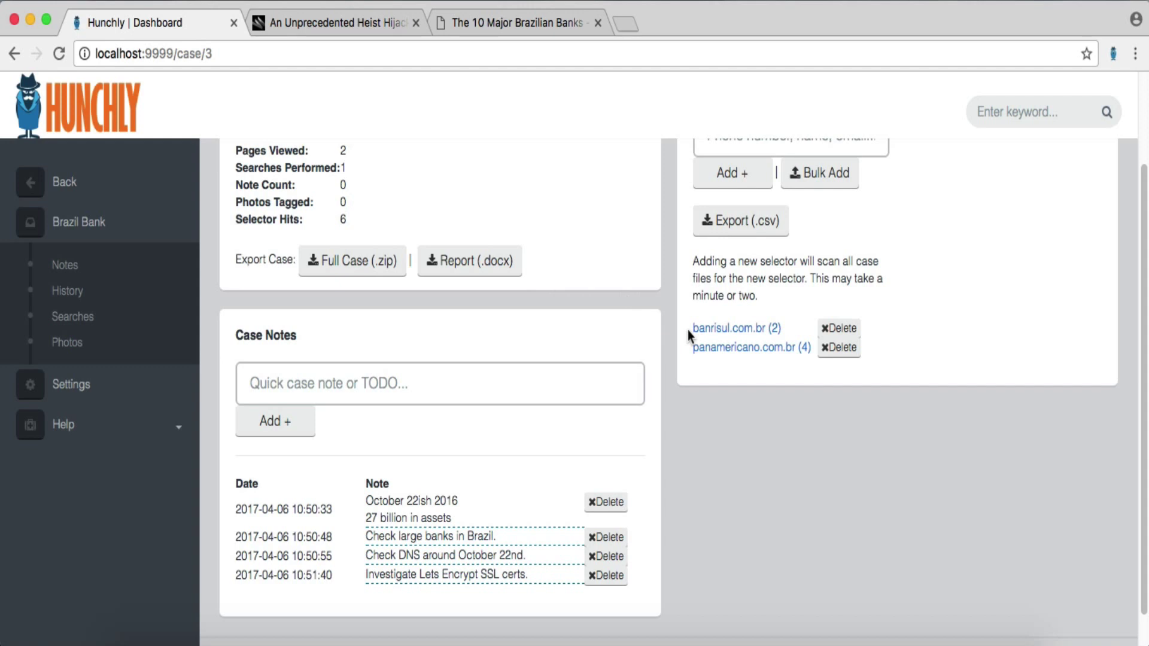
left_click_drag(691, 329, 769, 333)
key("super+c")
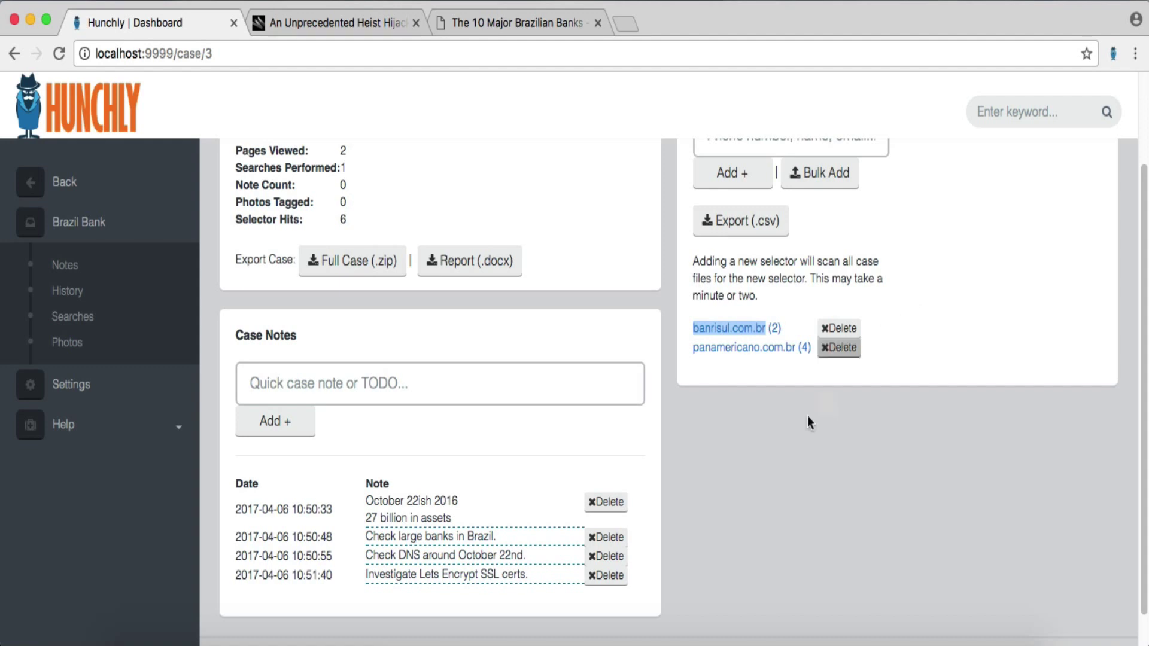
left_click(617, 542)
left_click(685, 245)
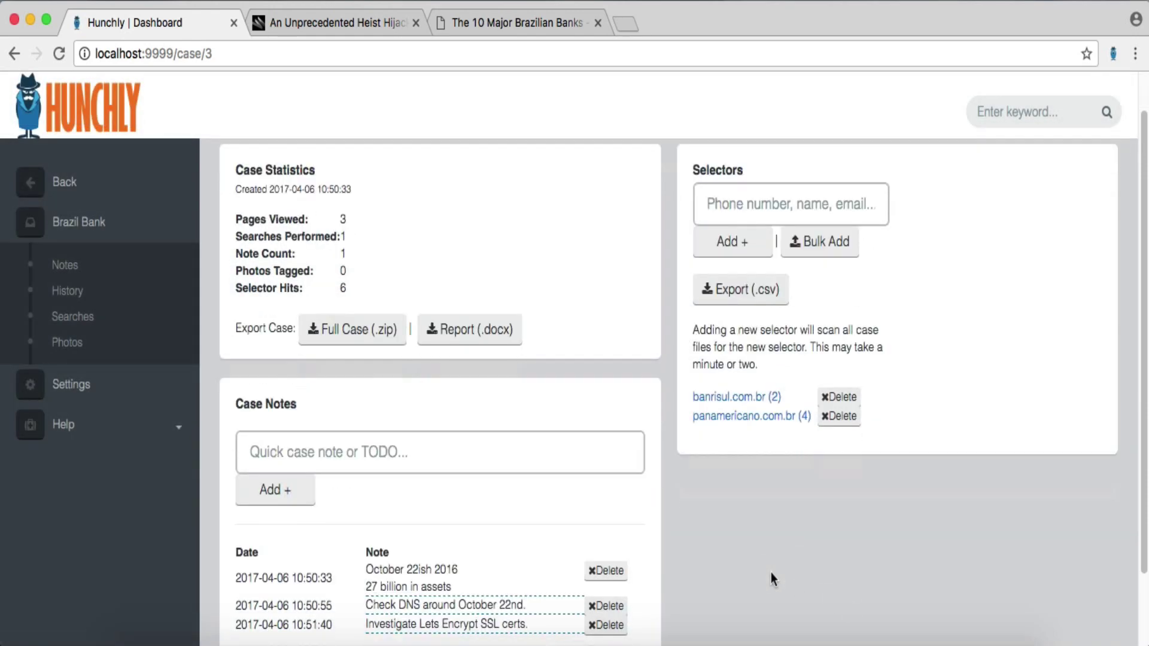
scroll(771, 580, "down", 3)
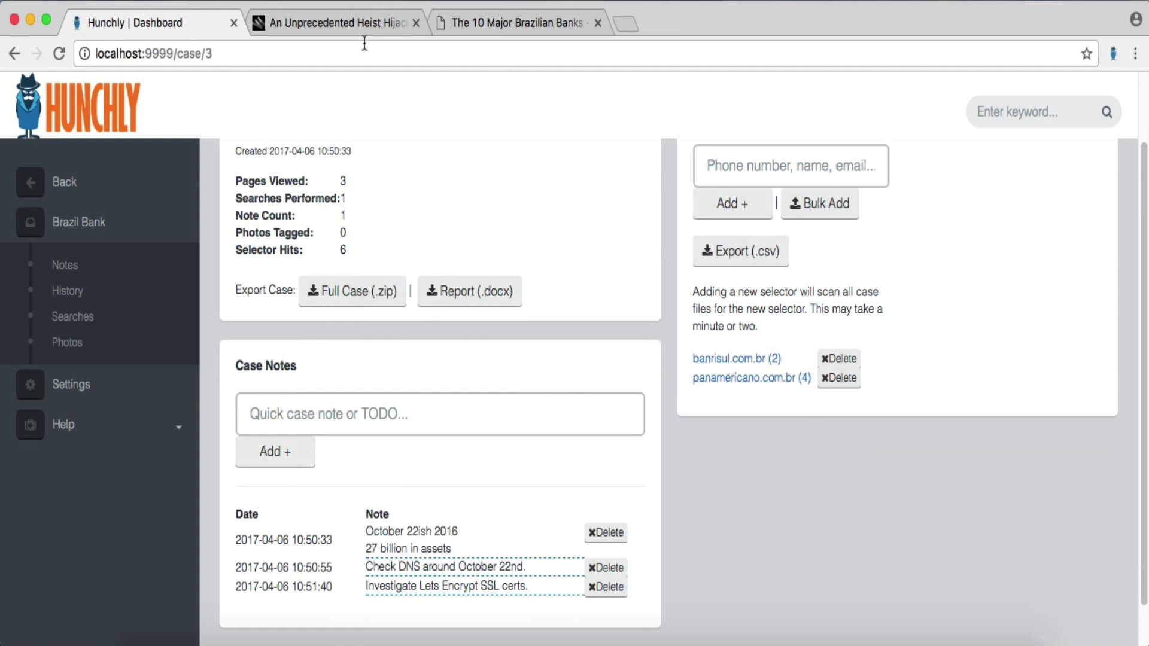
left_click(496, 15)
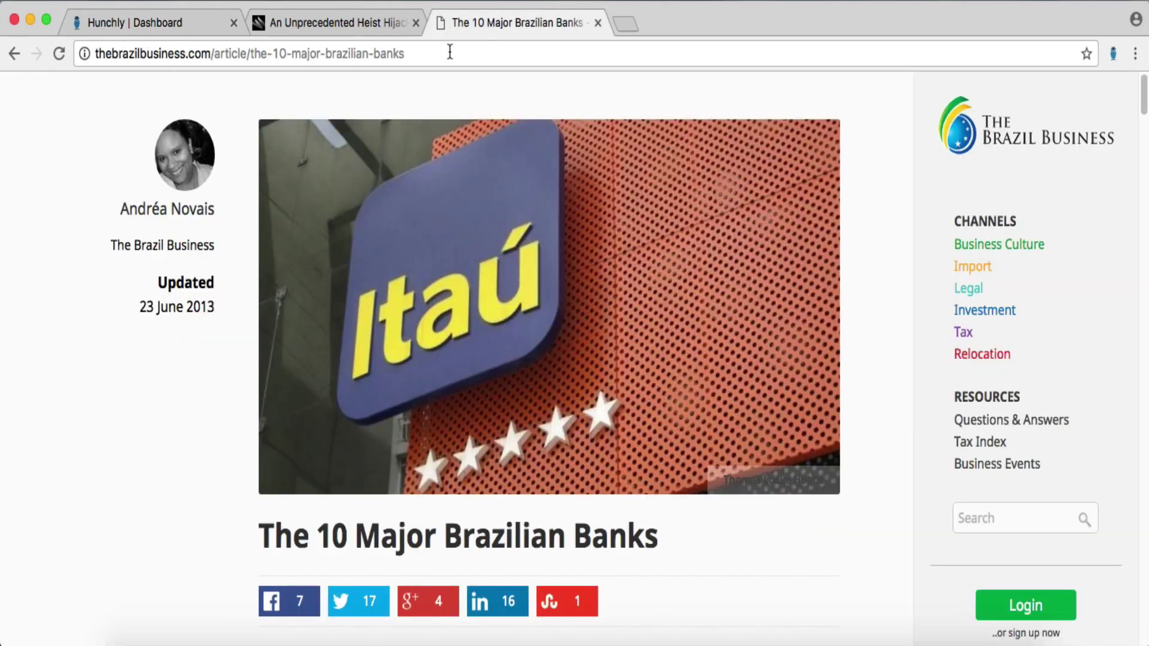
- Go to virustotal.com and search for the domain banrisul.com.br
left_click(449, 53)
type("virustotal.com")
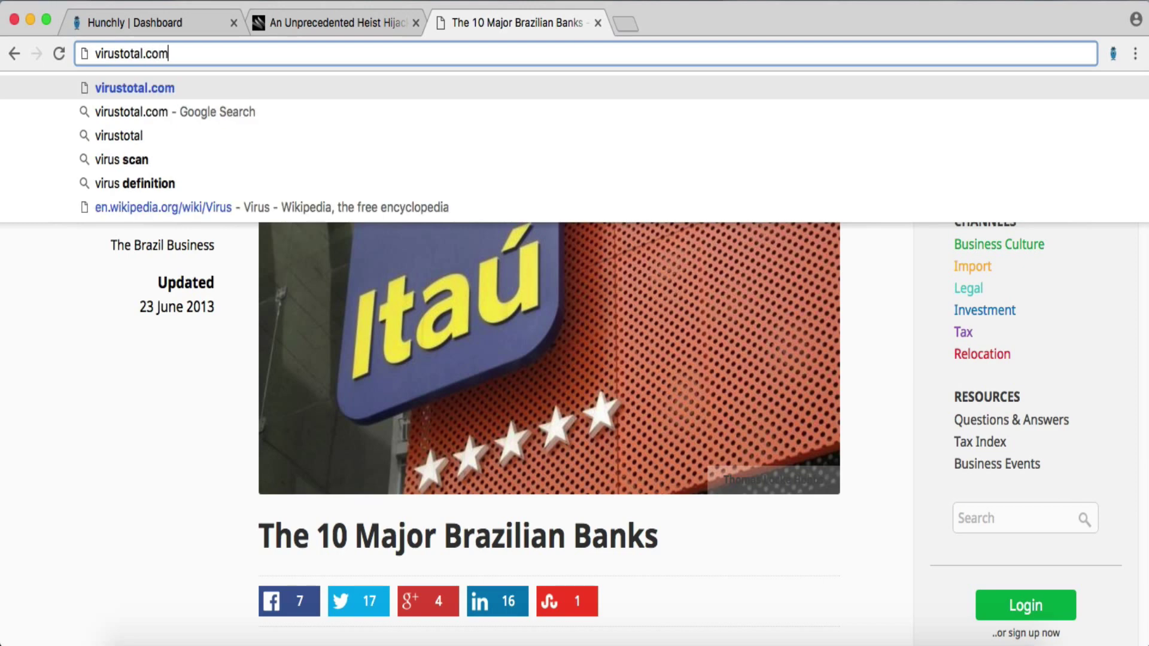
key("Return")
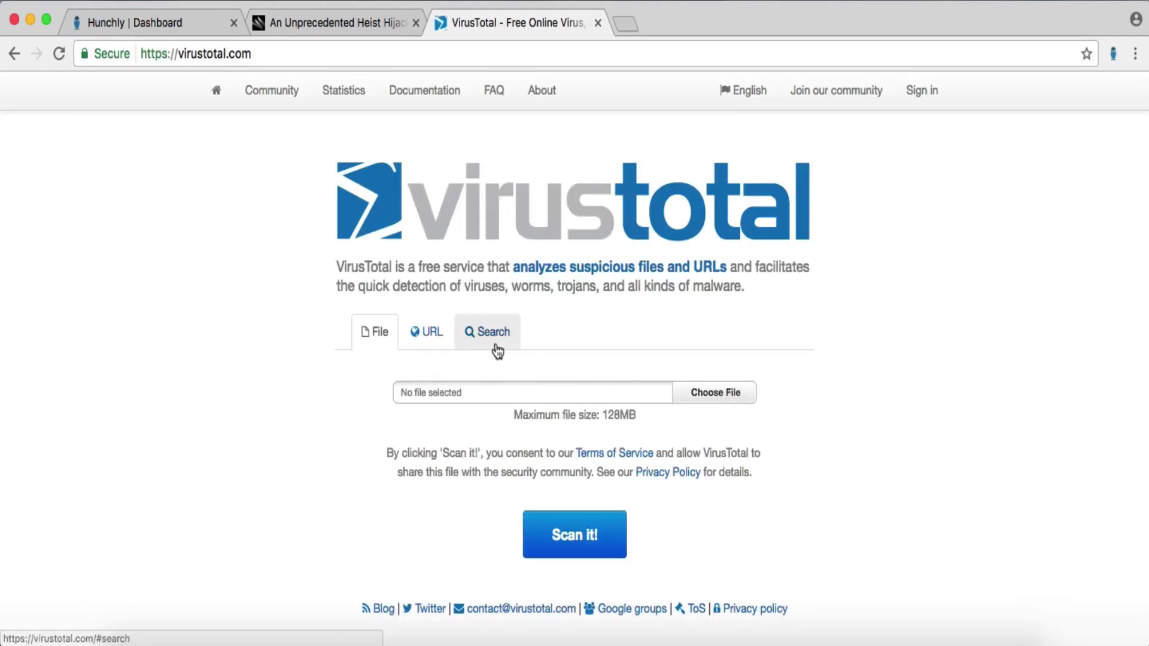
left_click(492, 342)
left_click(482, 397)
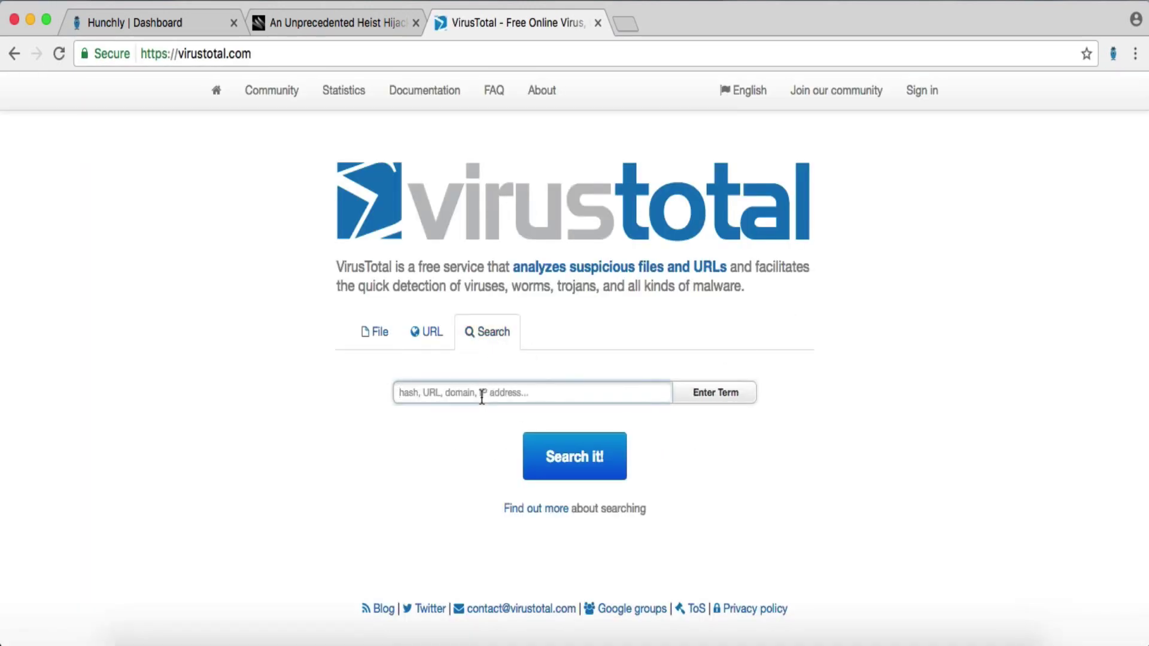
key("super+v")
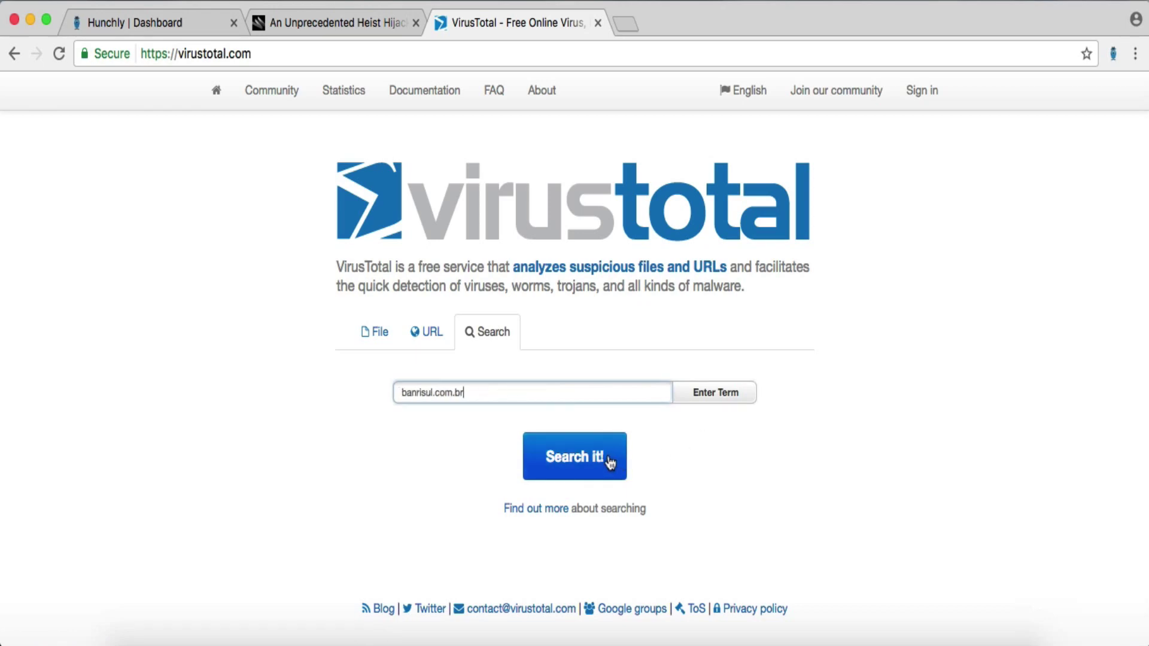
left_click(572, 458)
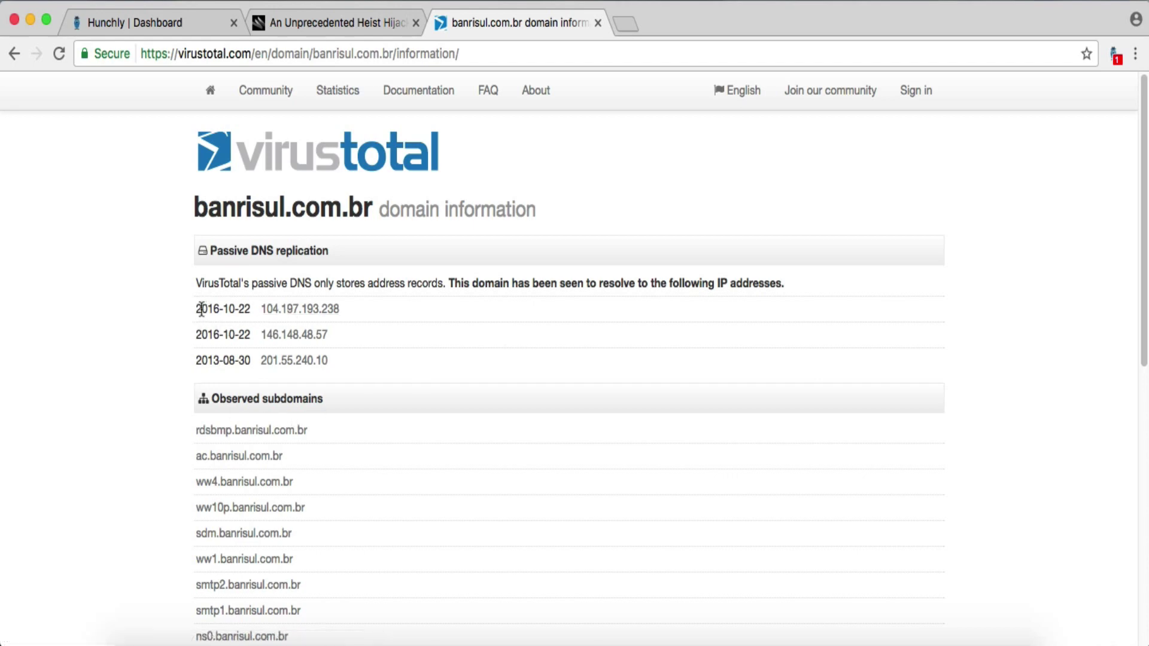
- Copy the resolved IP 104.197.193.238, first seen 2016-10-22, from the domain report
left_click_drag(197, 309, 260, 309)
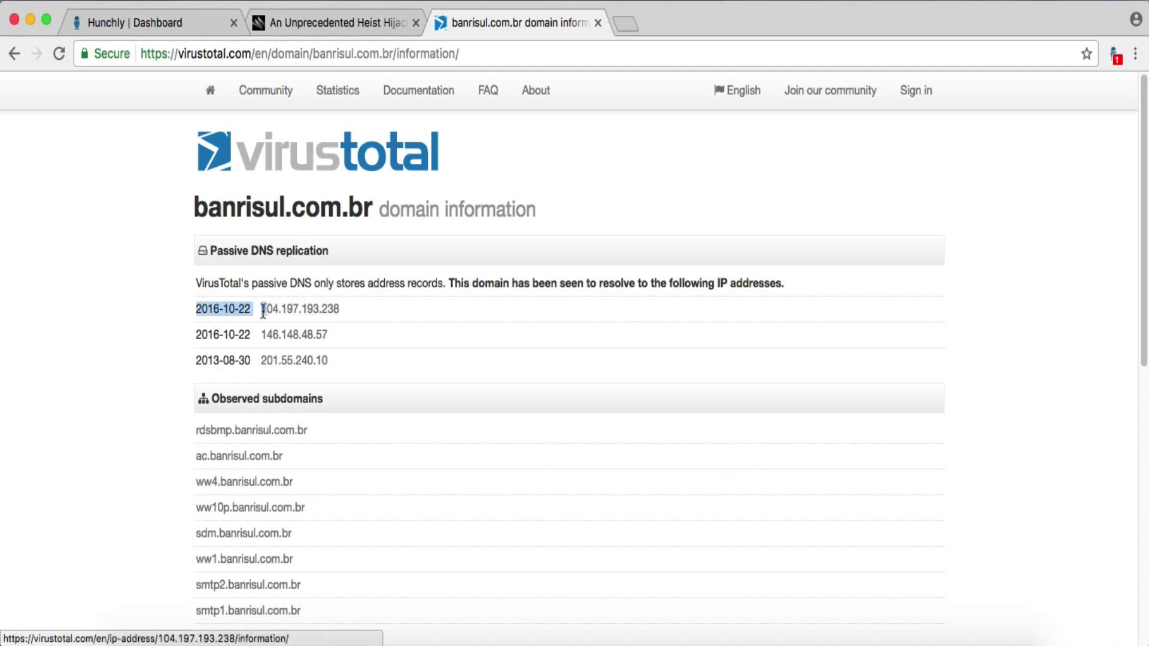
left_click(180, 341)
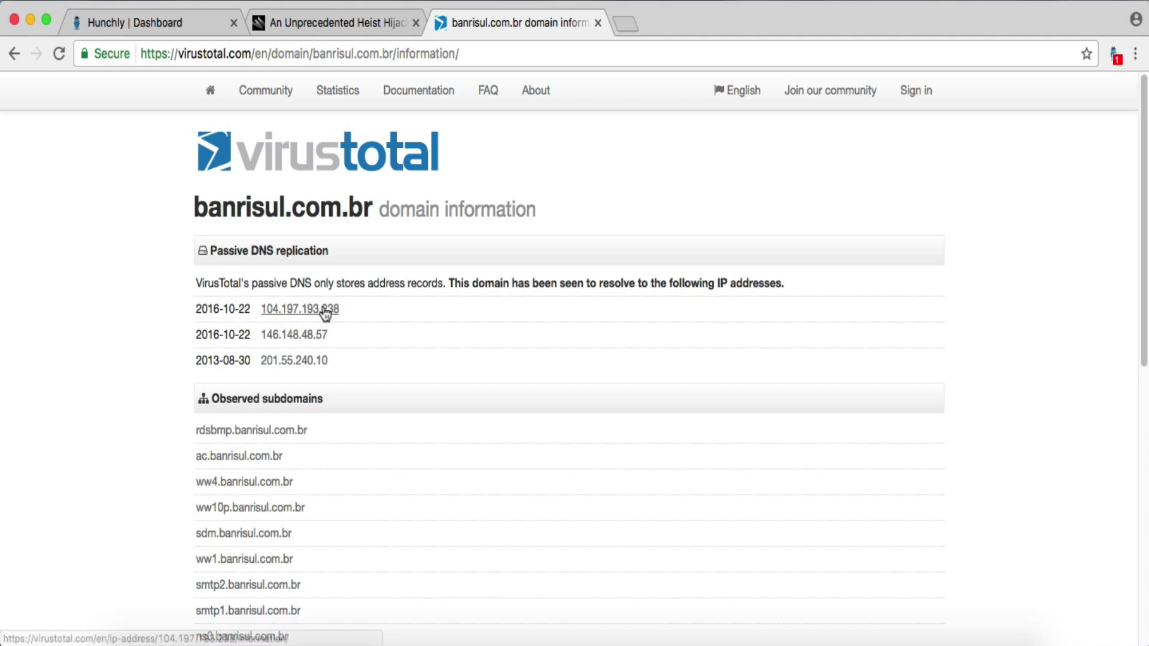
left_click_drag(356, 305, 259, 303)
key("super+c")
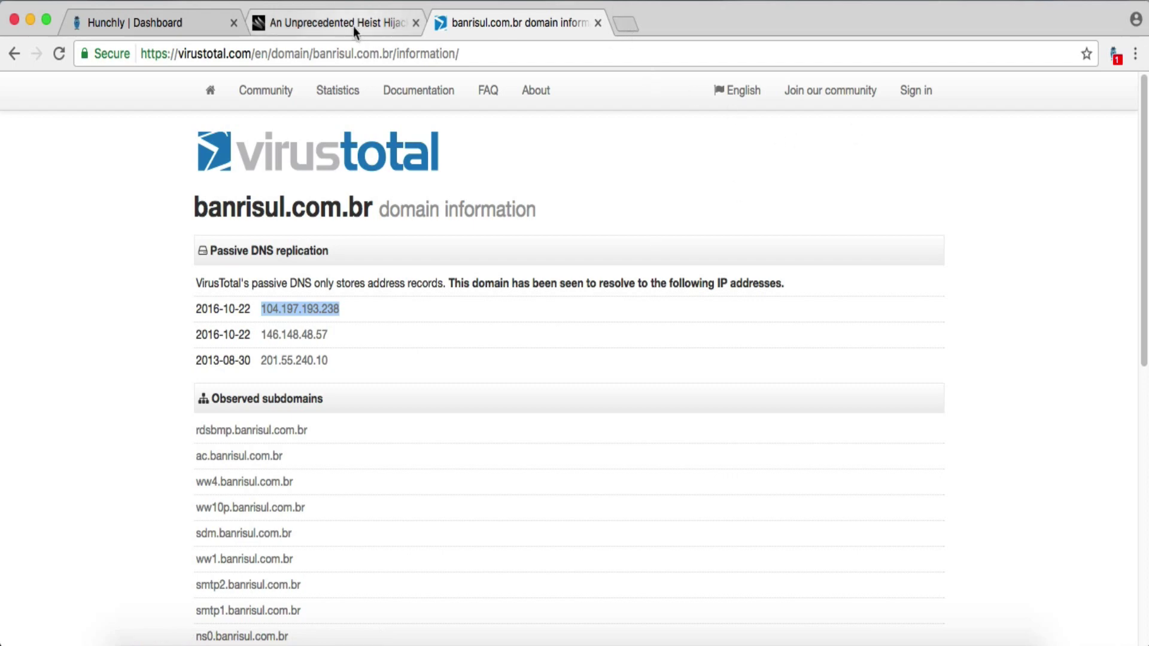
left_click(186, 25)
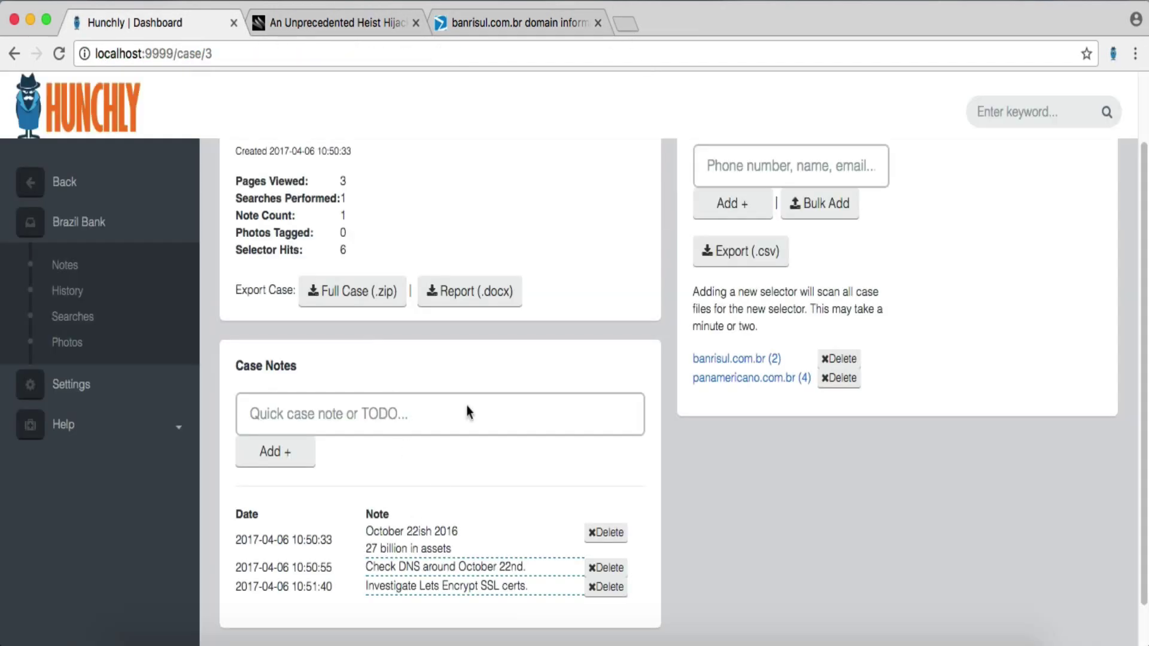
left_click(521, 27)
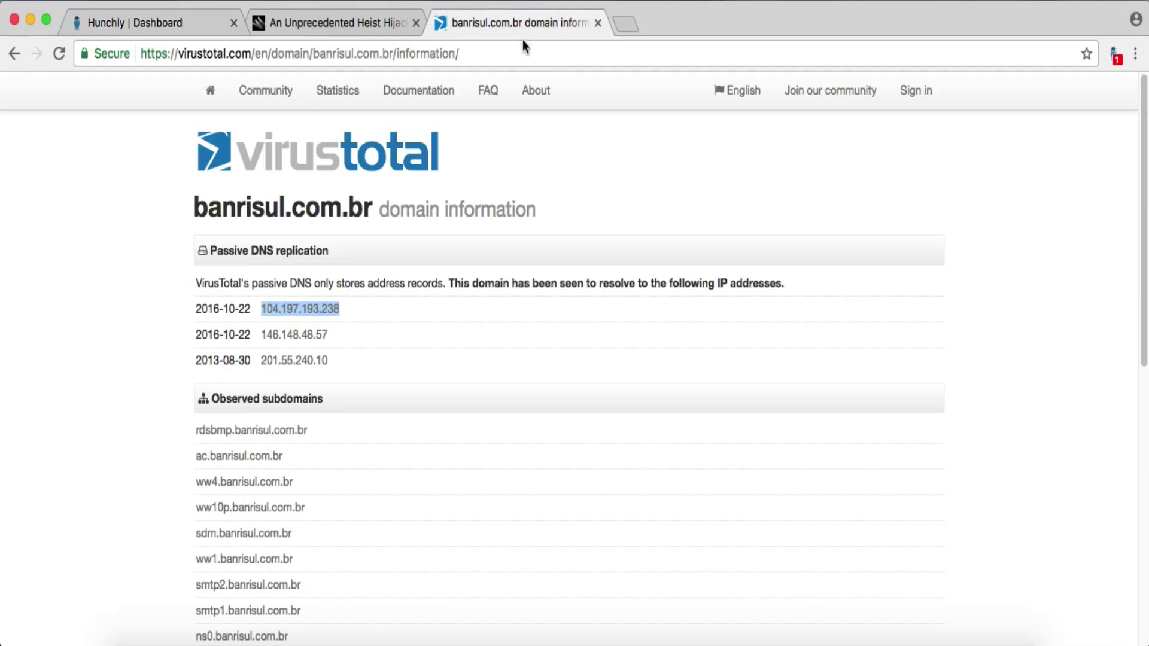
left_click(627, 28)
- Look up 104.197.193.238 on ipintel.io, showing Google Cloud as its organisation
type("ip")
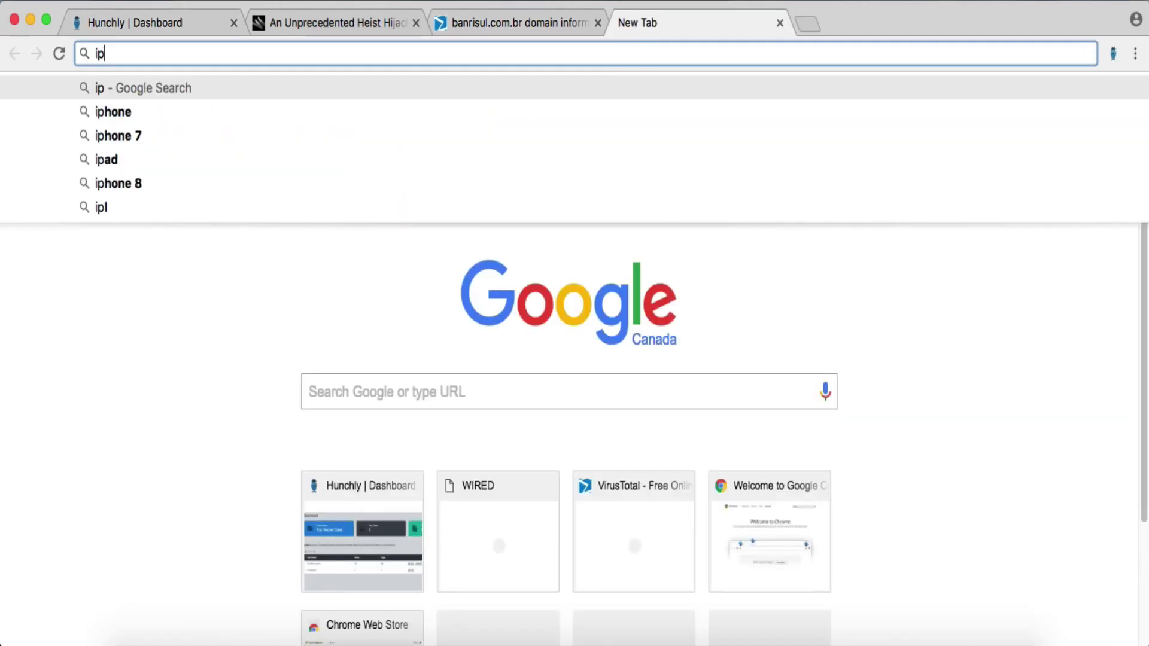
type("intel.io")
key("Return")
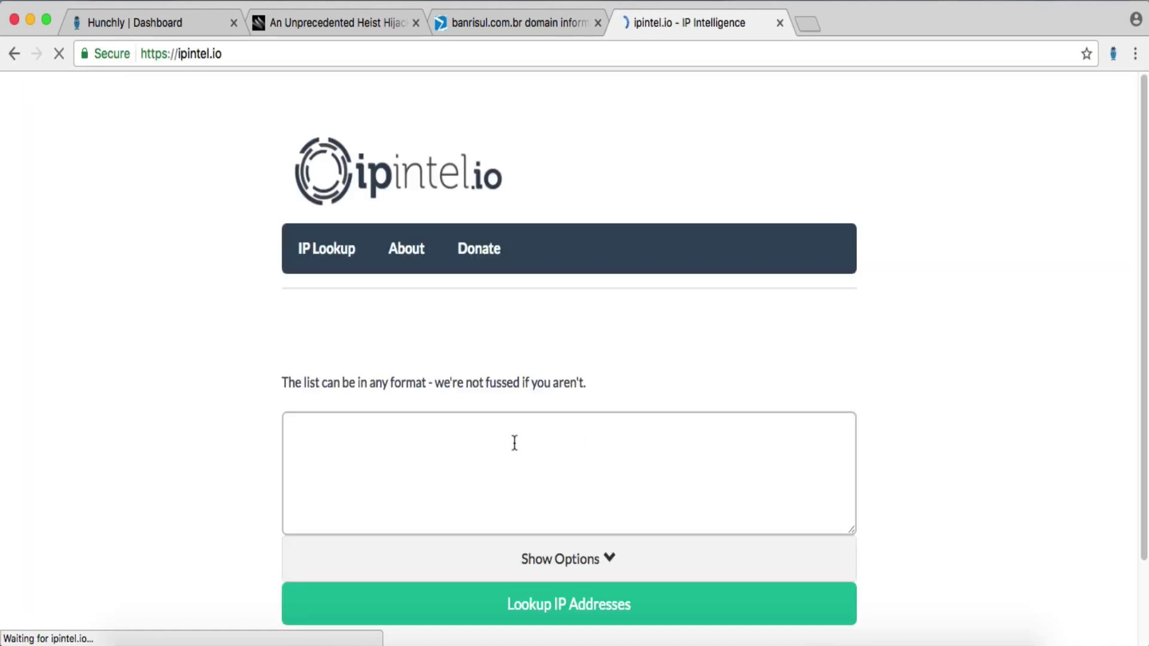
left_click(470, 439)
key("super+v")
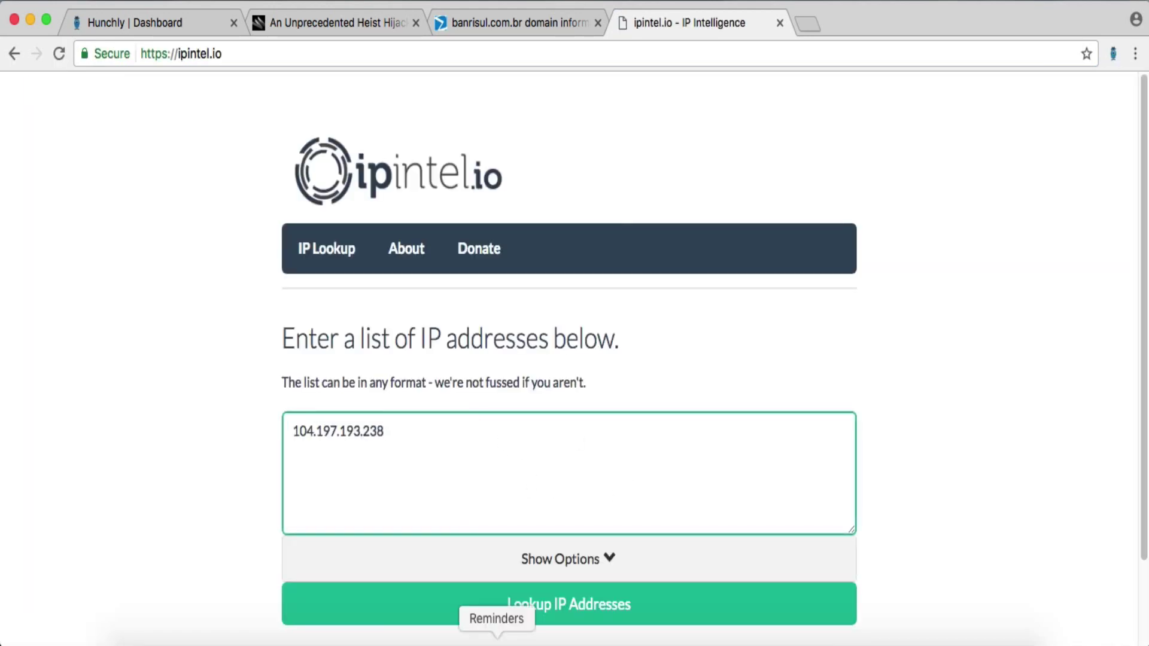
left_click(495, 605)
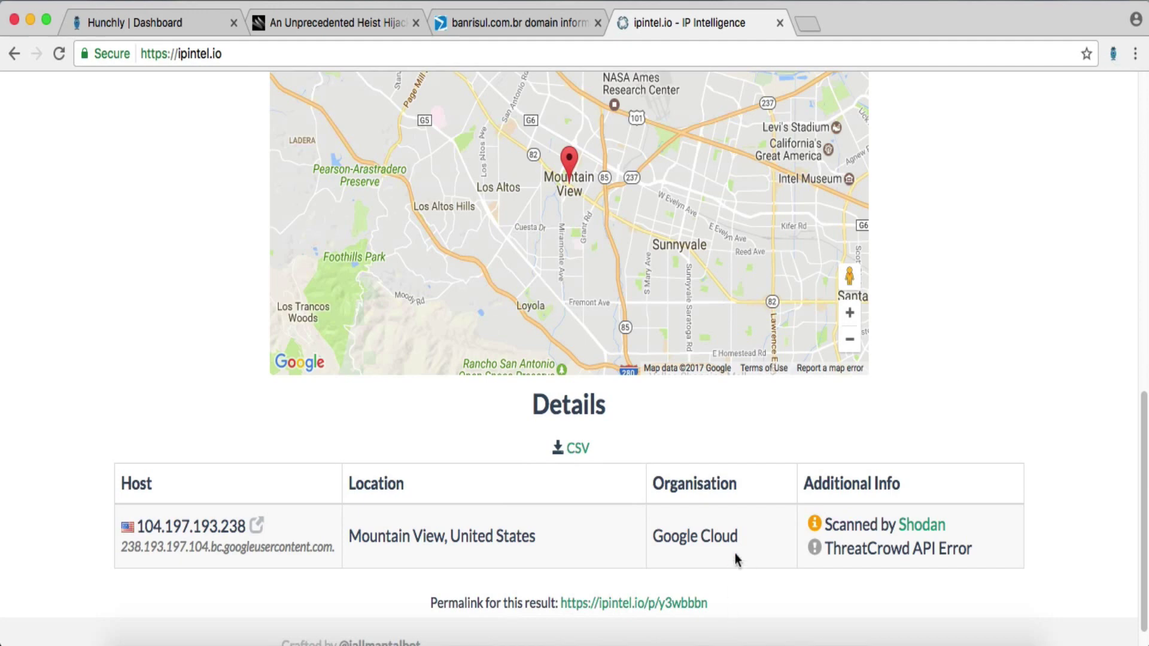
left_click_drag(740, 536, 657, 533)
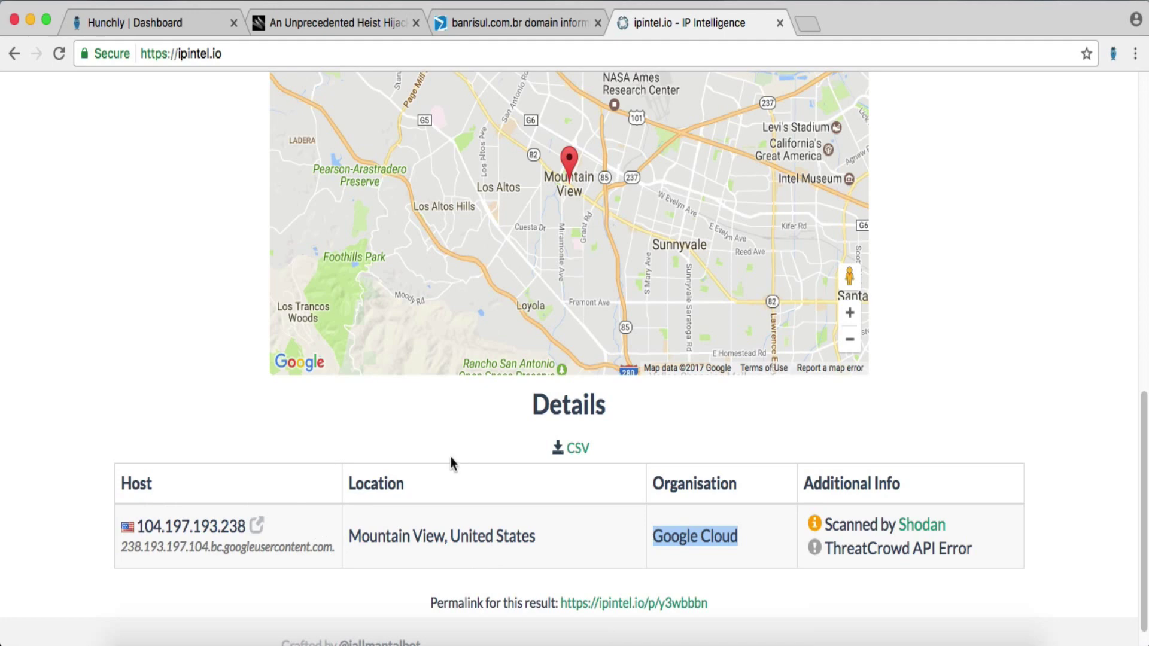
- Copy 146.148.48.57 from VirusTotal and look it up: Google Cloud, Mountain View, United States
left_click(459, 23)
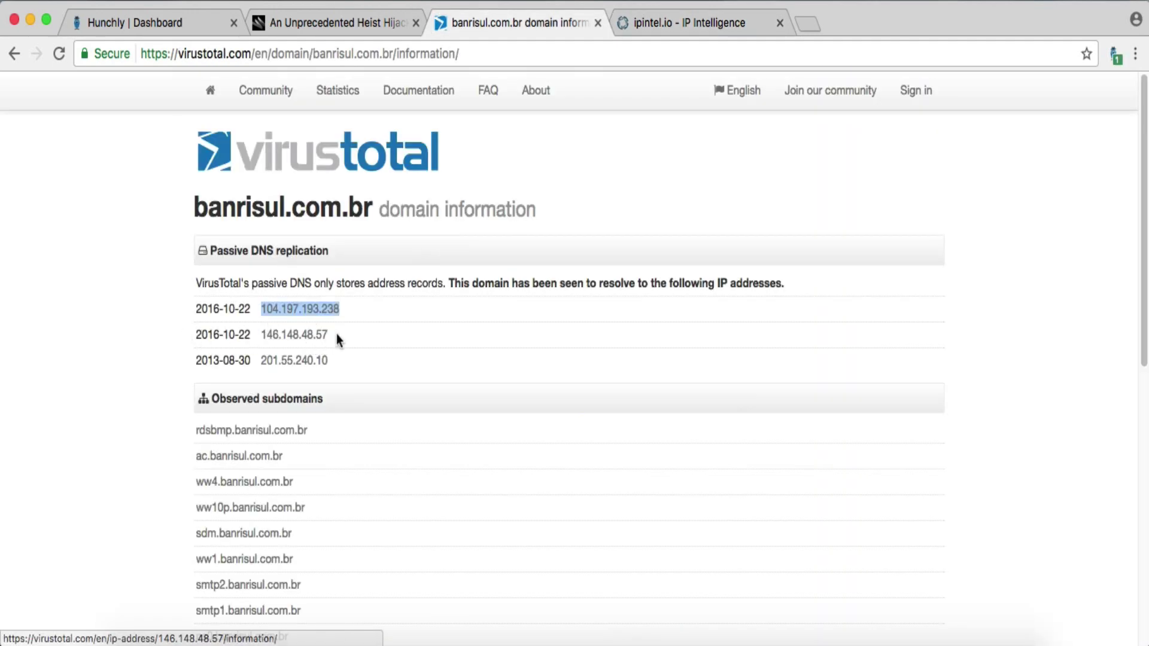
left_click_drag(336, 334, 262, 336)
key("super+c")
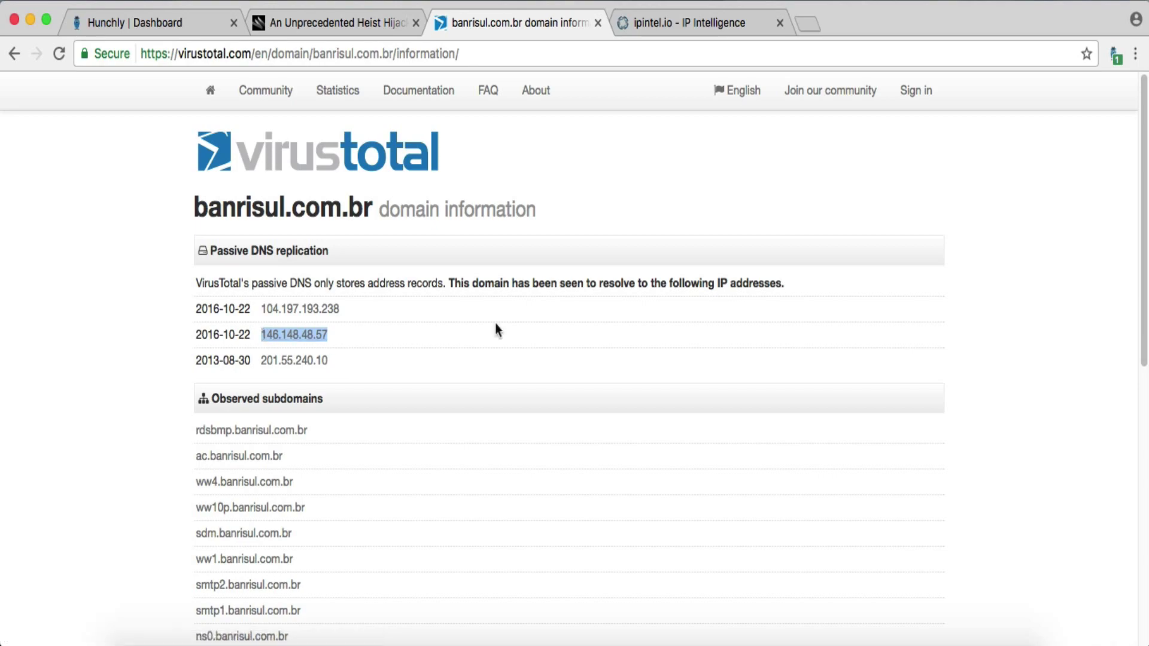
left_click(681, 13)
scroll(560, 503, "up", 3)
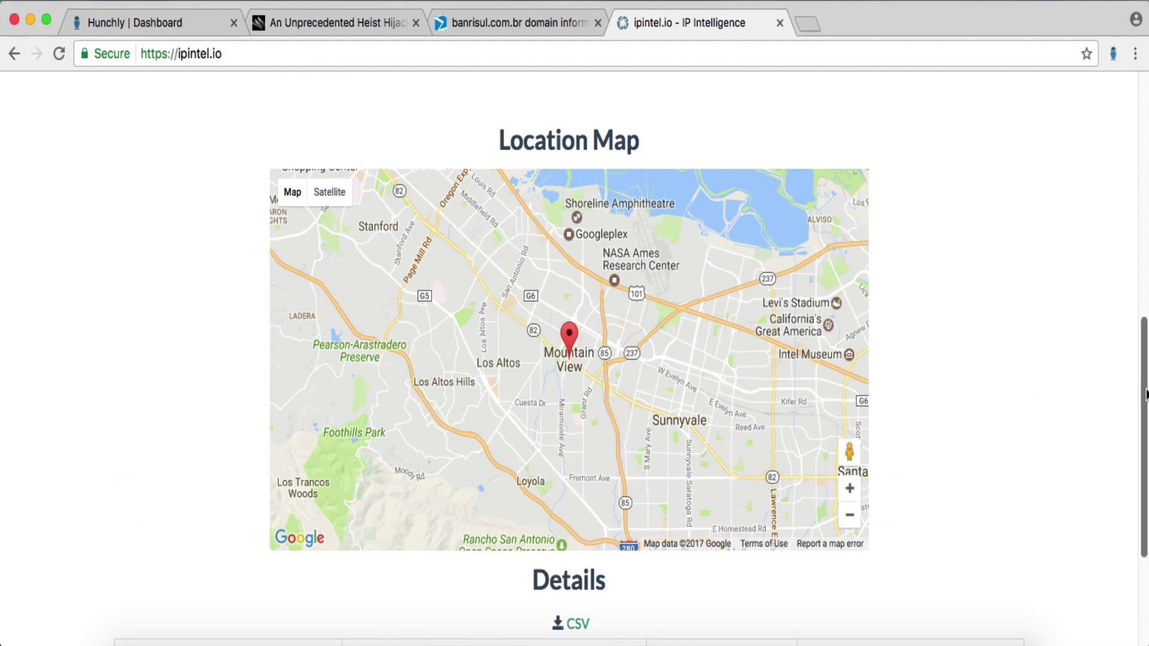
left_click_drag(1146, 395, 1134, 144)
left_click(685, 409)
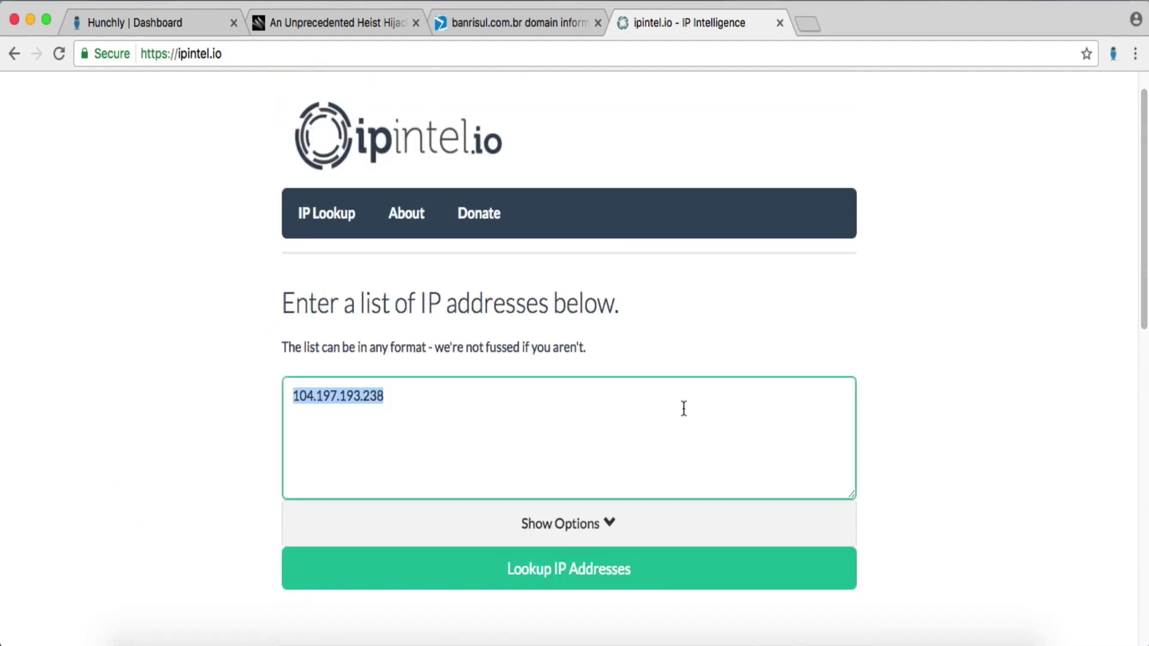
key("super+v")
left_click(561, 583)
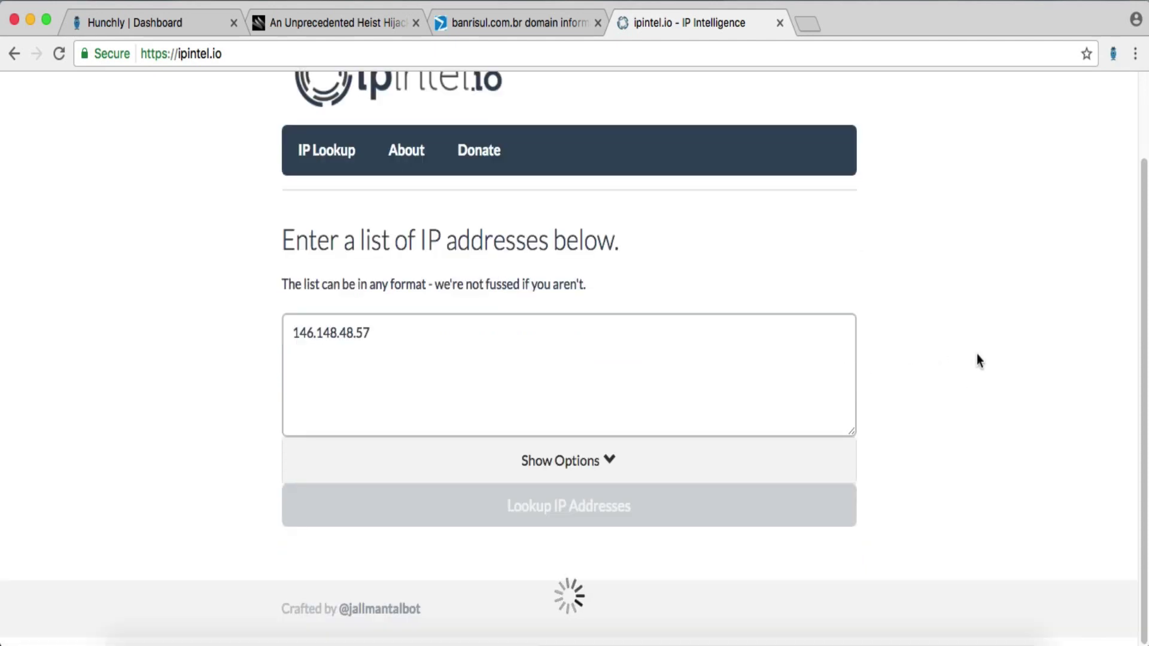
scroll(969, 302, "down", 7)
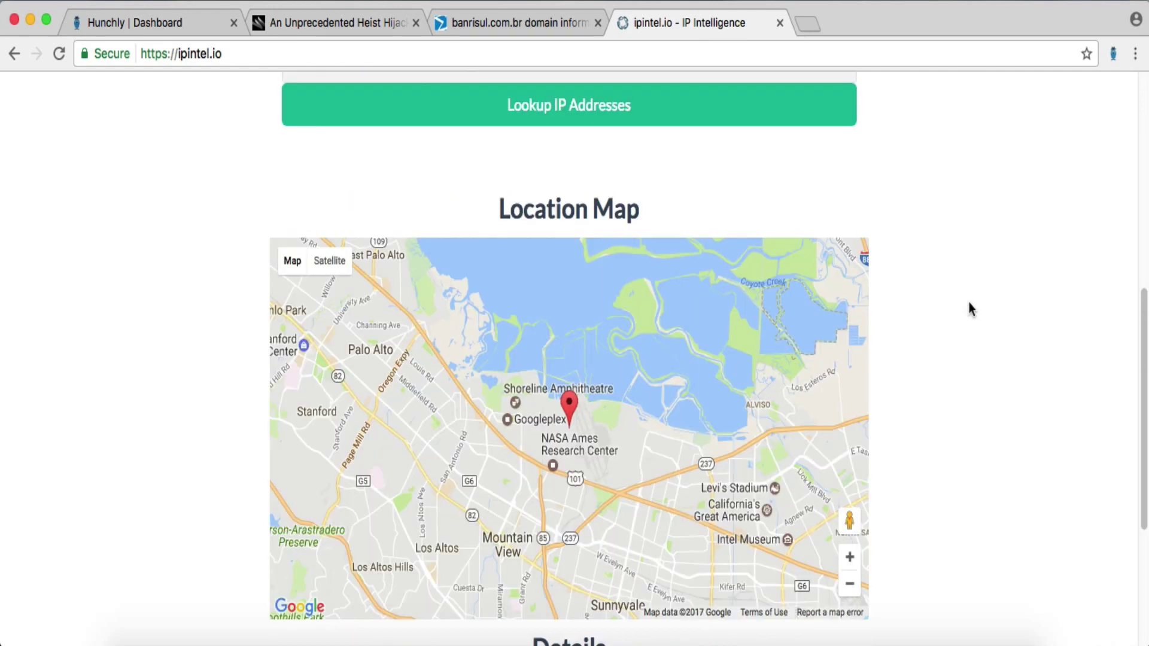
scroll(969, 303, "down", 4)
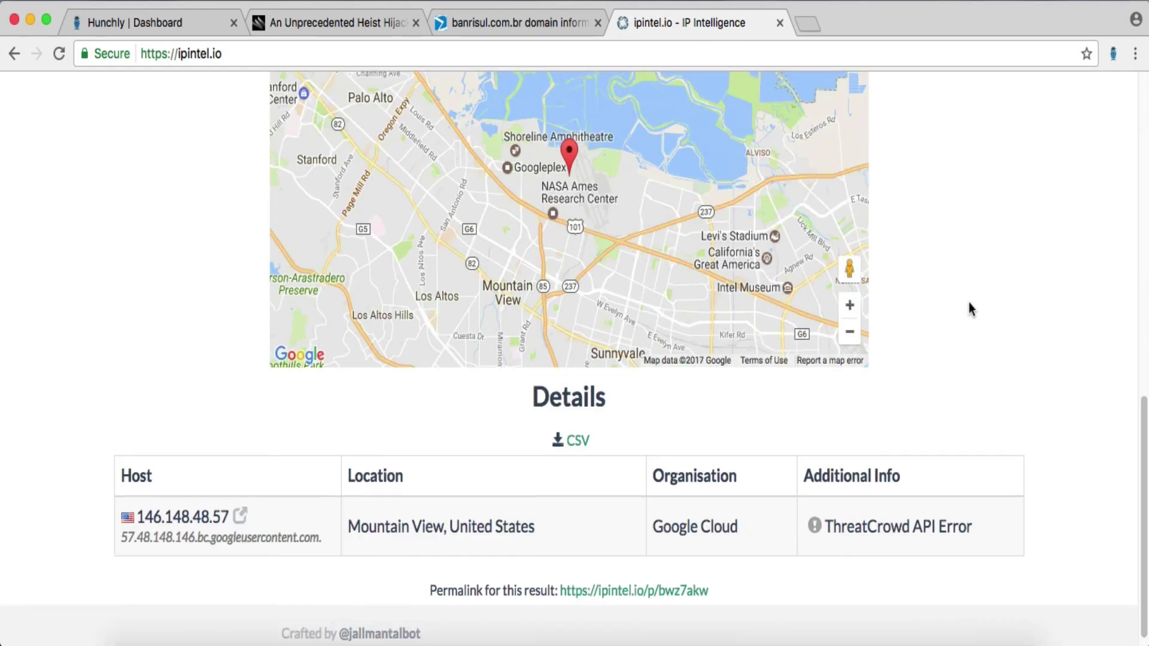
scroll(969, 303, "up", 4)
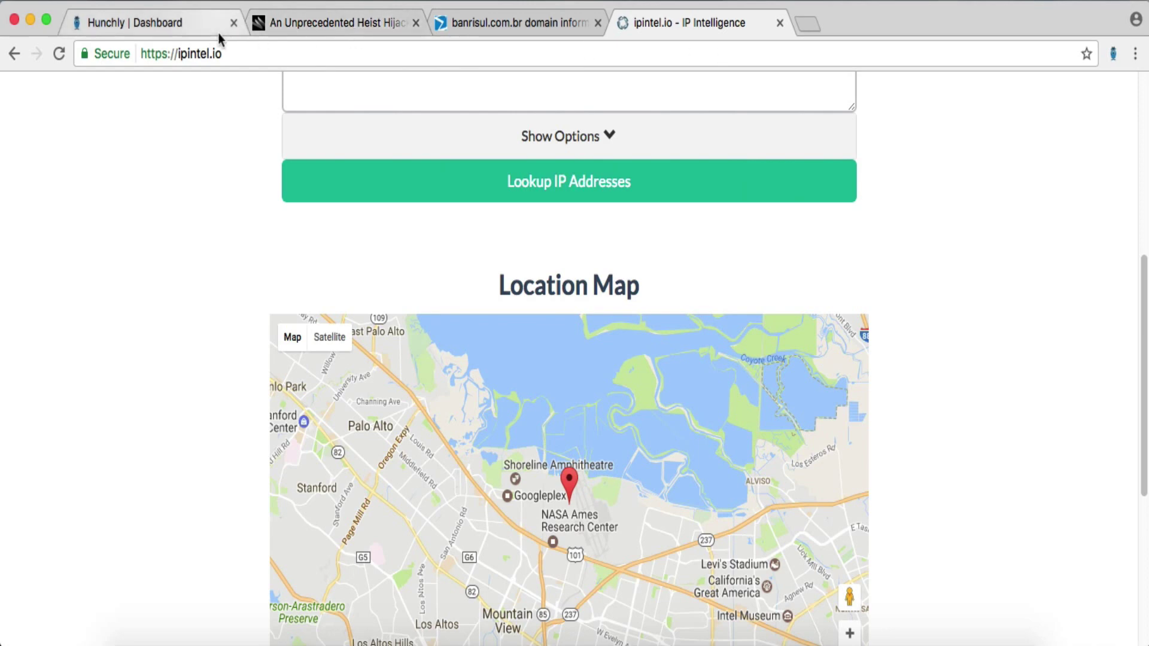
left_click(473, 26)
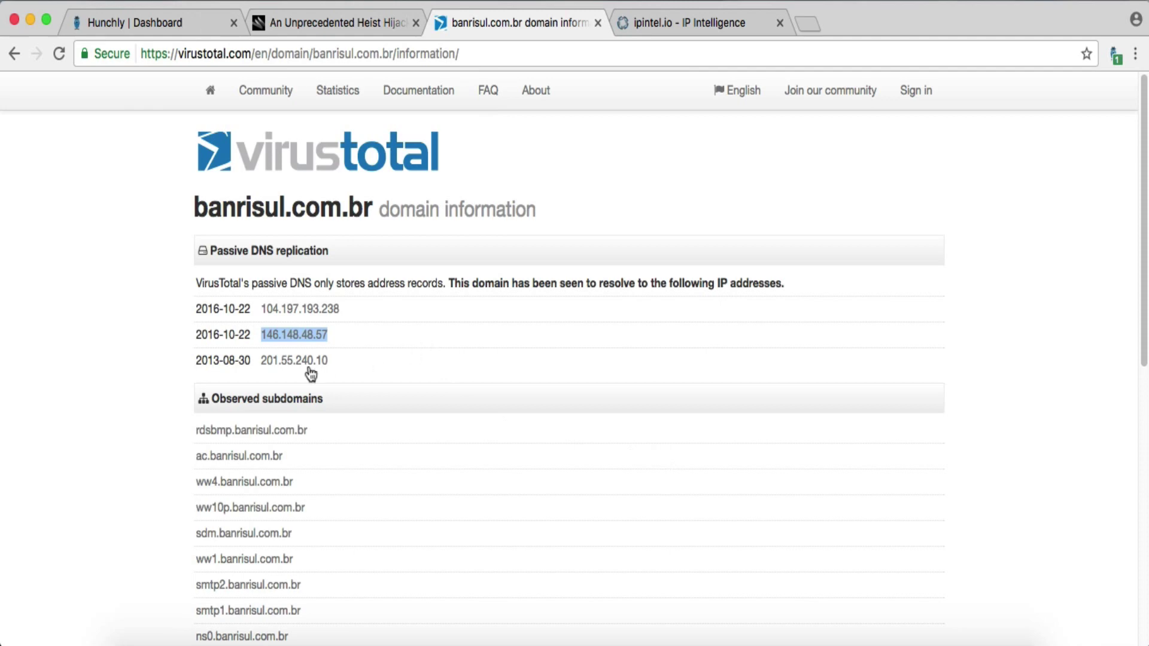
left_click(349, 368)
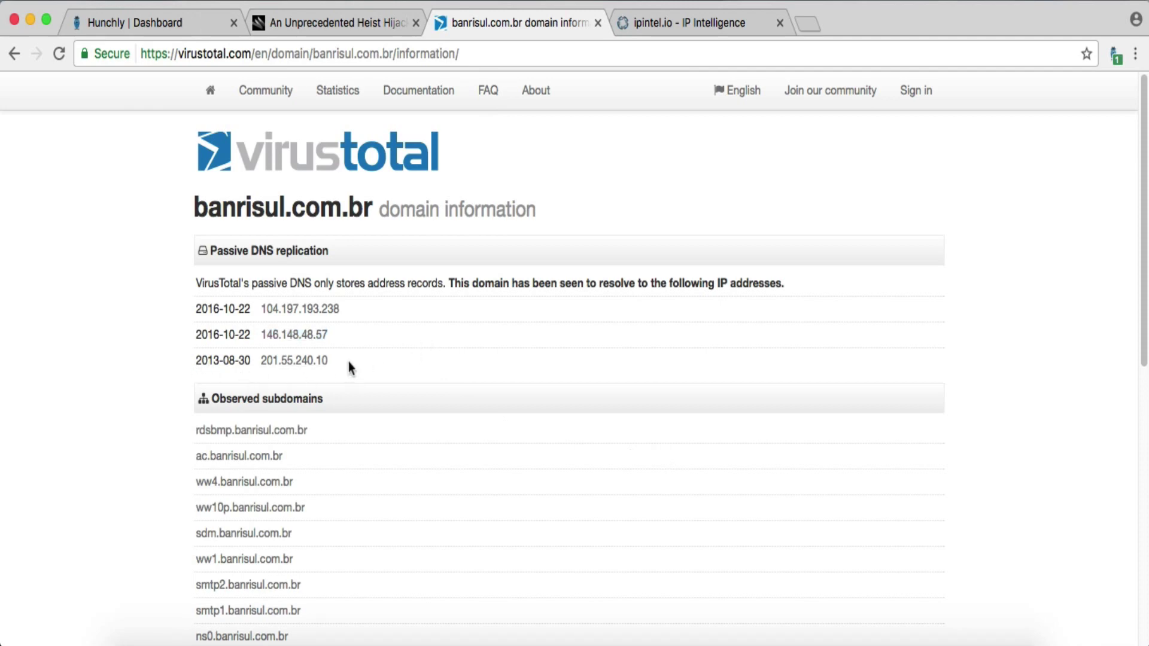
left_click(316, 363, "shift+super")
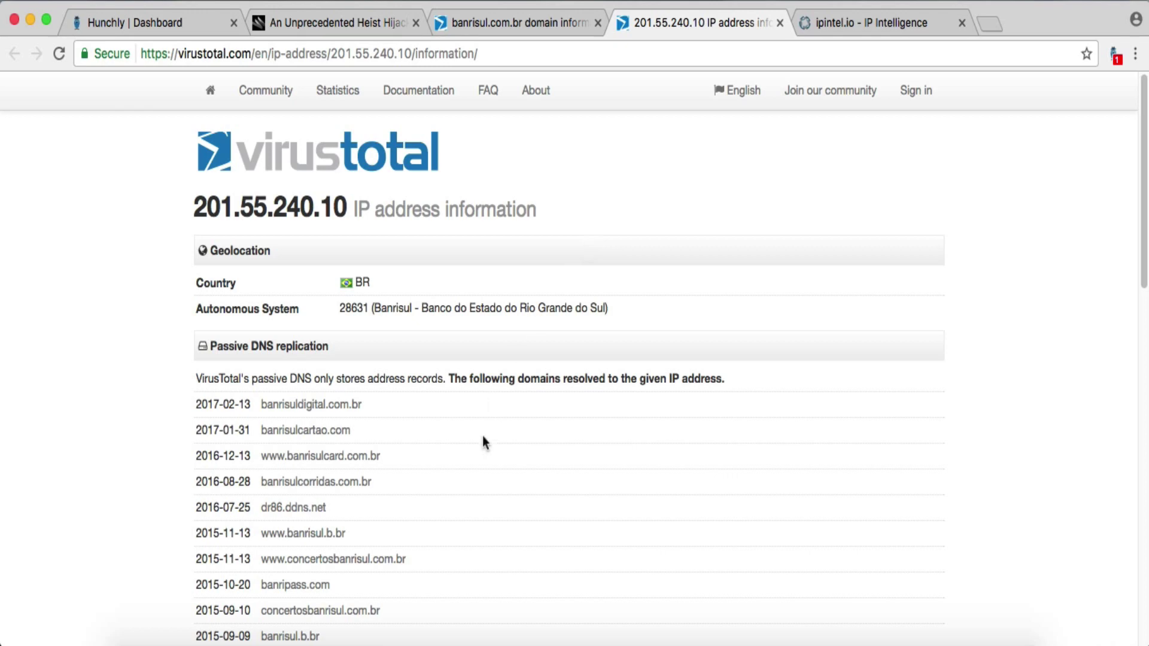
scroll(482, 440, "down", 3)
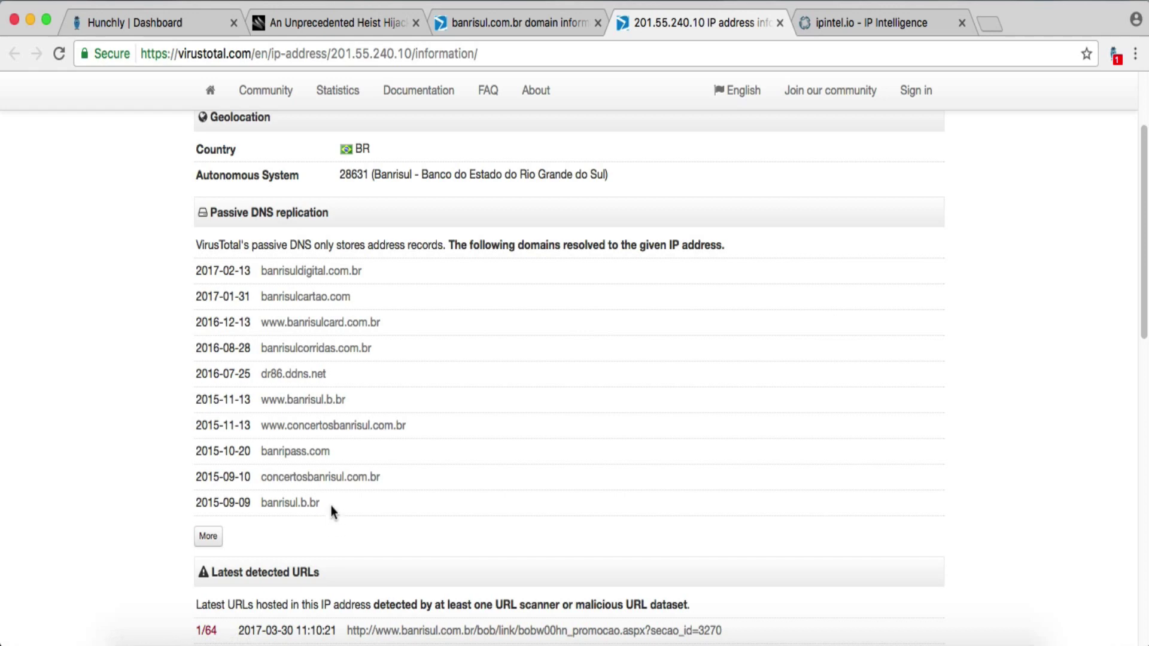
scroll(414, 276, "up", 3)
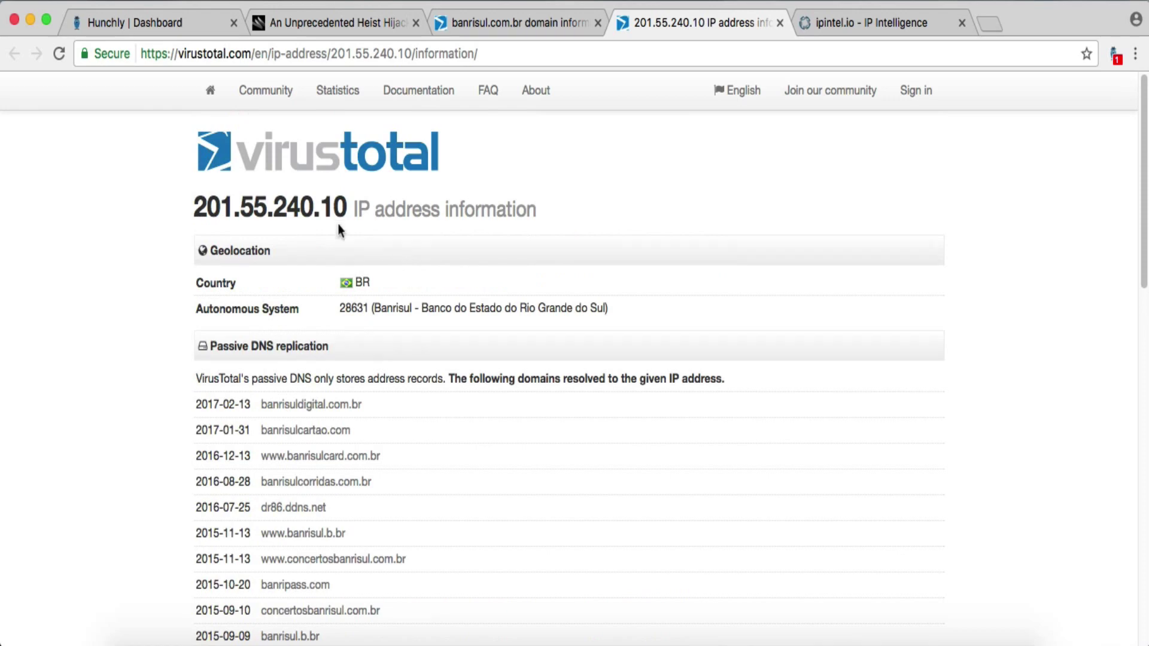
scroll(498, 343, "down", 8)
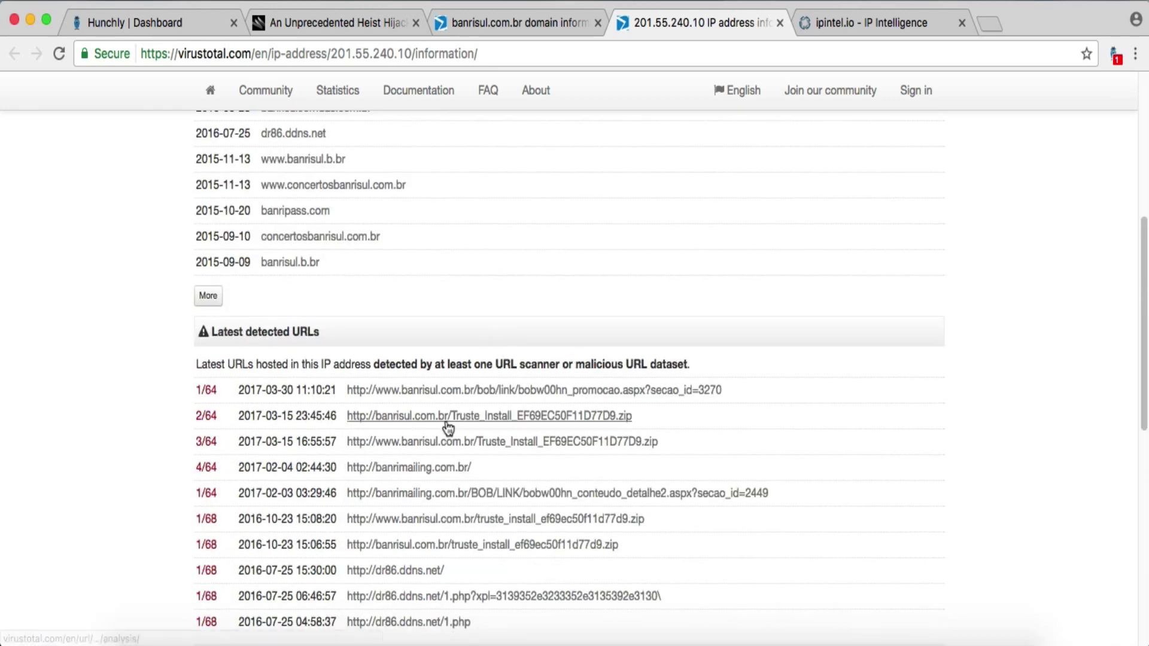
scroll(446, 437, "down", 6)
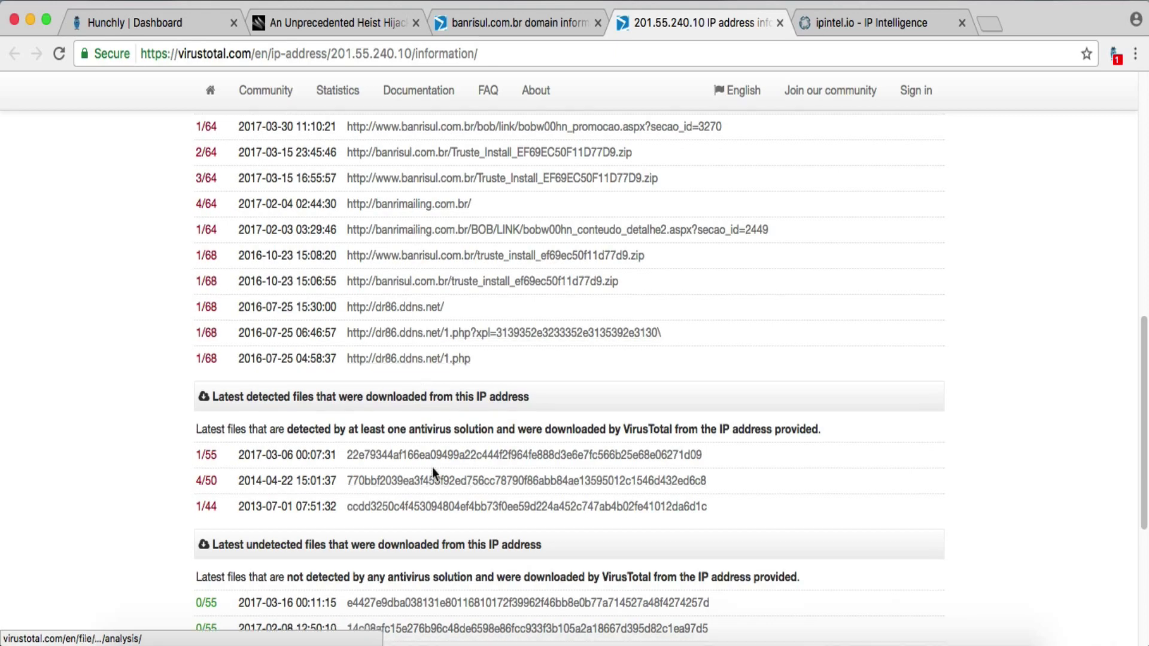
scroll(867, 512, "down", 7)
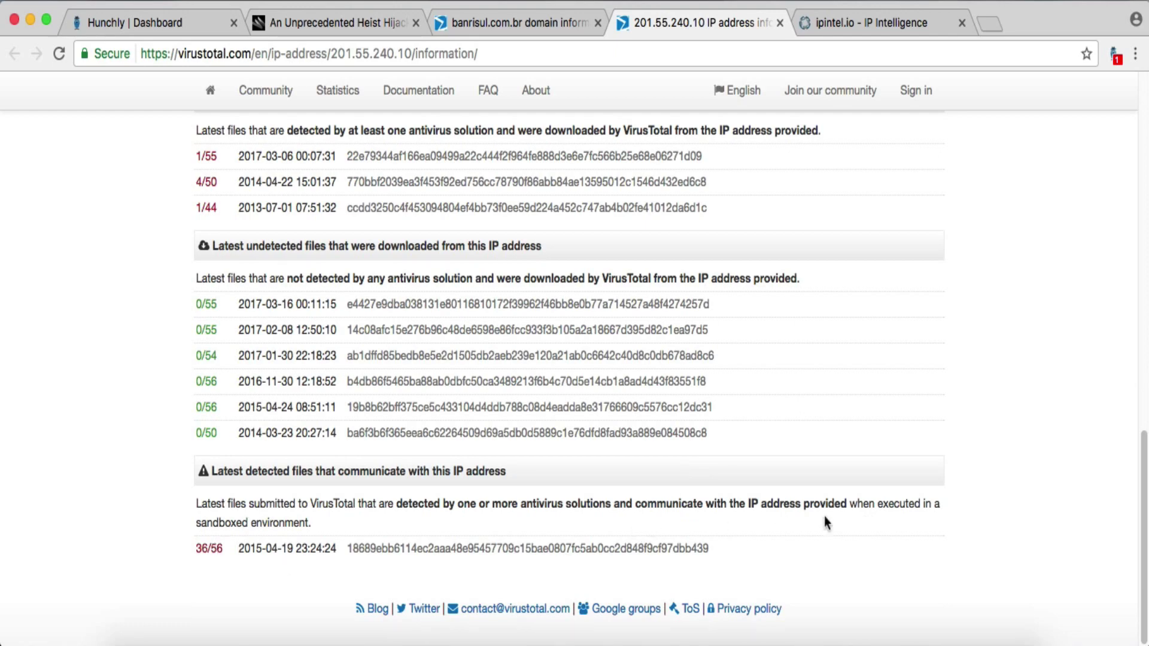
scroll(825, 517, "up", 15)
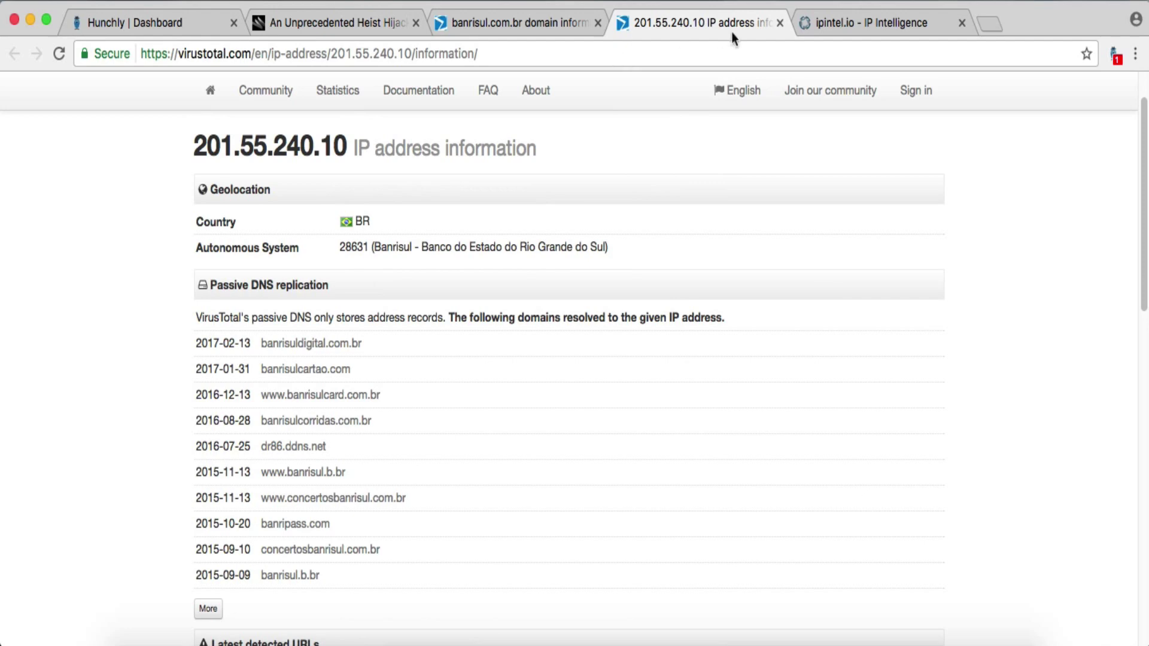
left_click(780, 23)
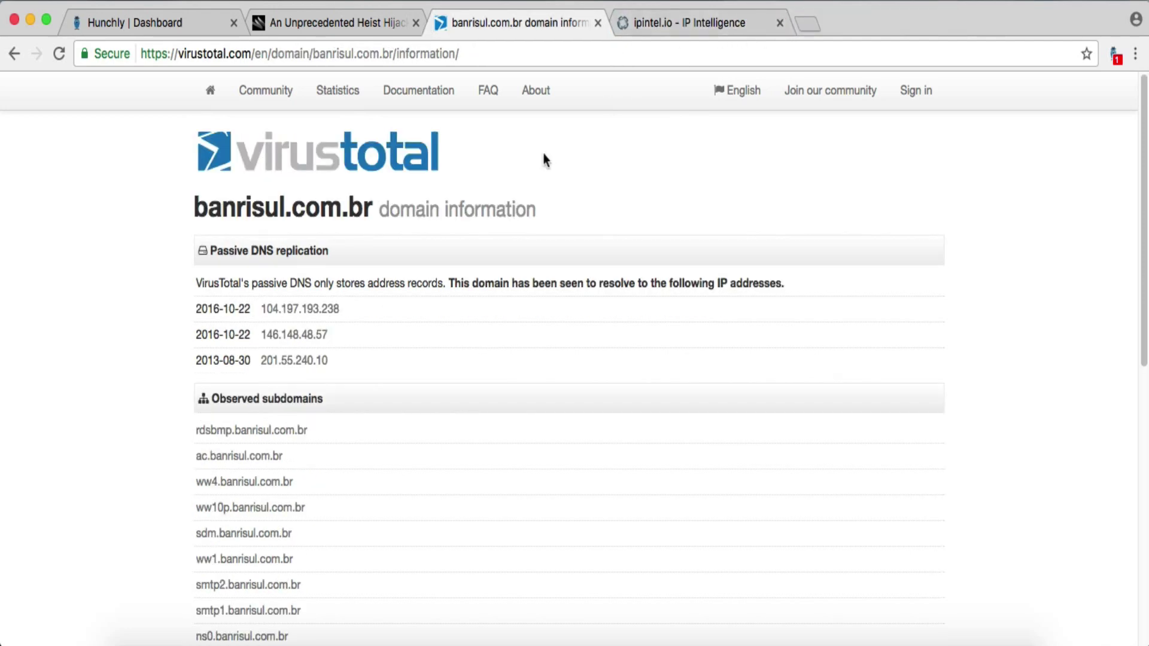
- Look up 201.55.240.10 on ipintel.io (Porto Alegre, Brazil, Level 3 Communications), then close that tab
left_click_drag(333, 361, 259, 361)
key("super+c")
left_click(754, 16)
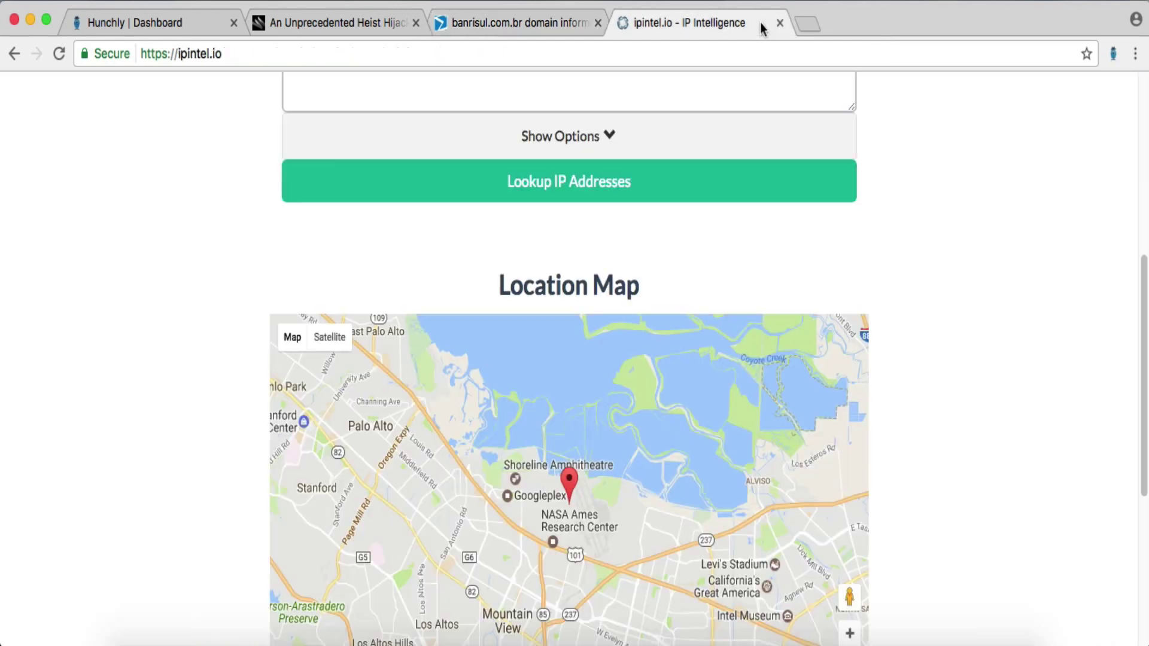
scroll(970, 278, "up", 7)
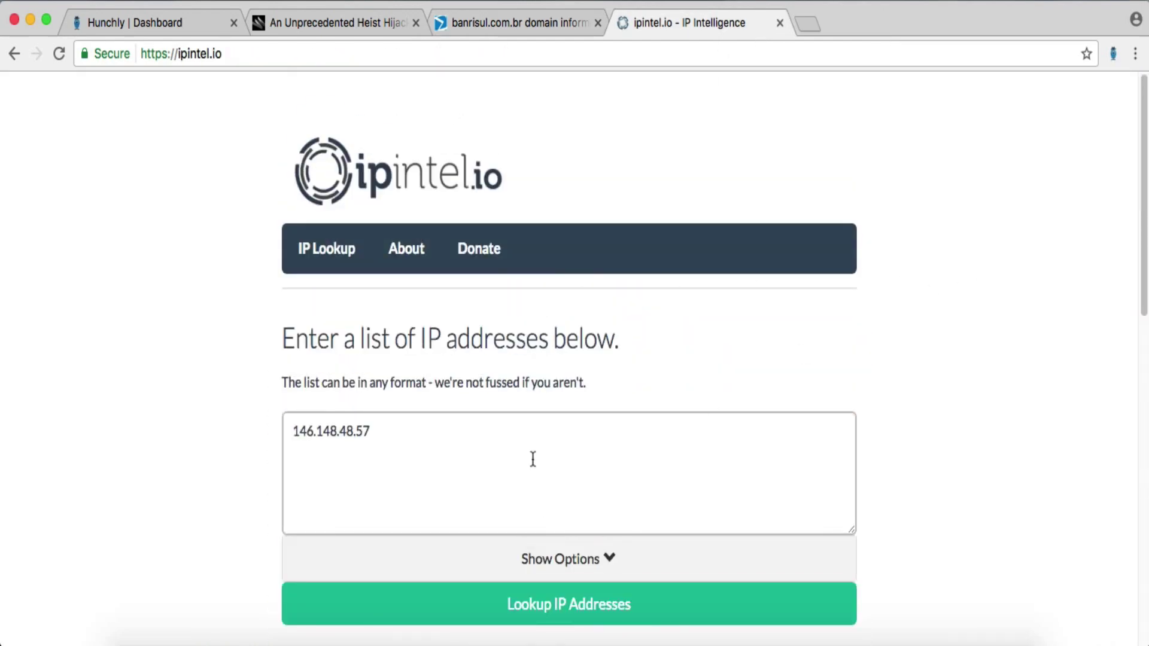
left_click_drag(487, 435, 287, 434)
key("super+v")
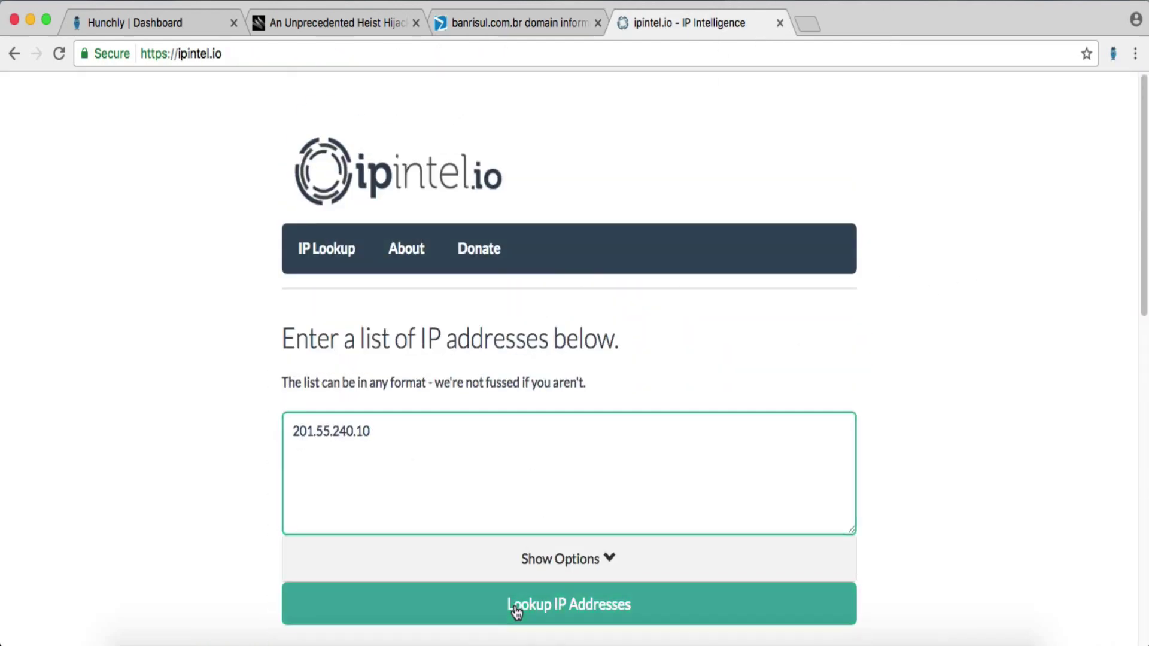
left_click(514, 607)
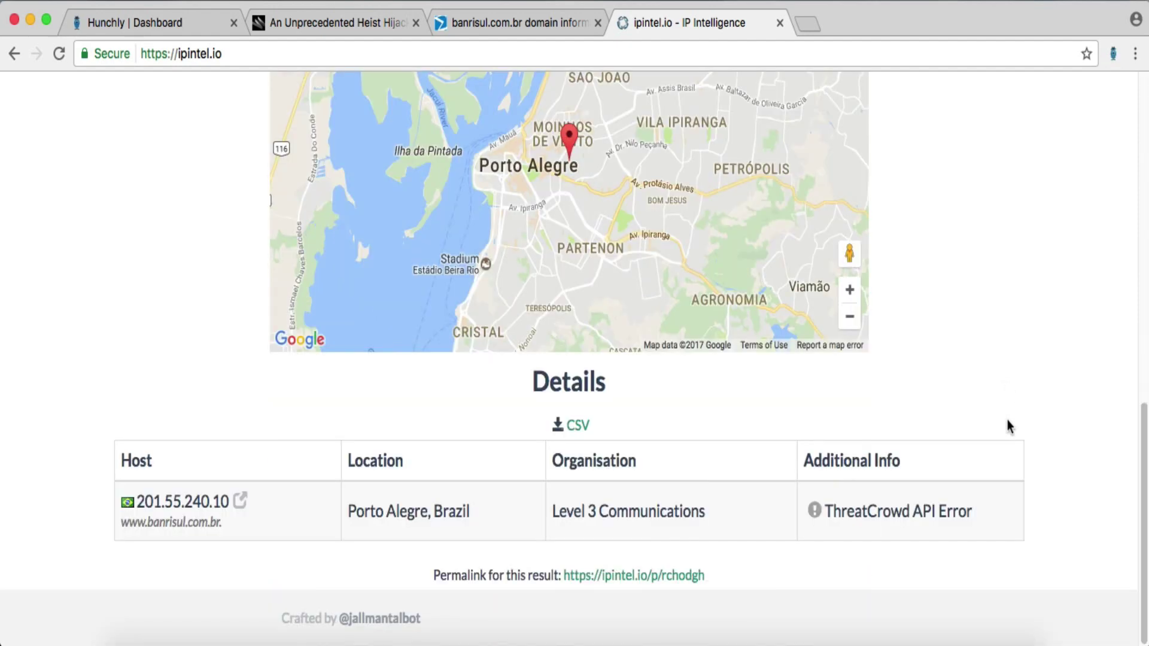
left_click_drag(472, 510, 355, 503)
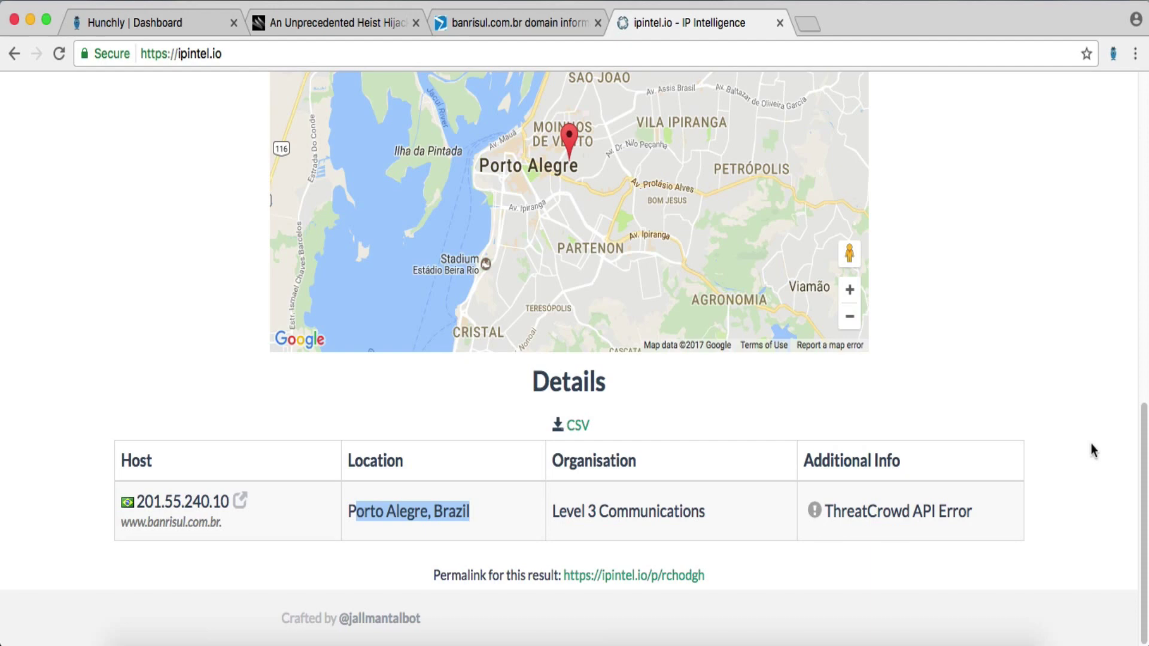
left_click(1009, 421)
scroll(1009, 421, "up", 5)
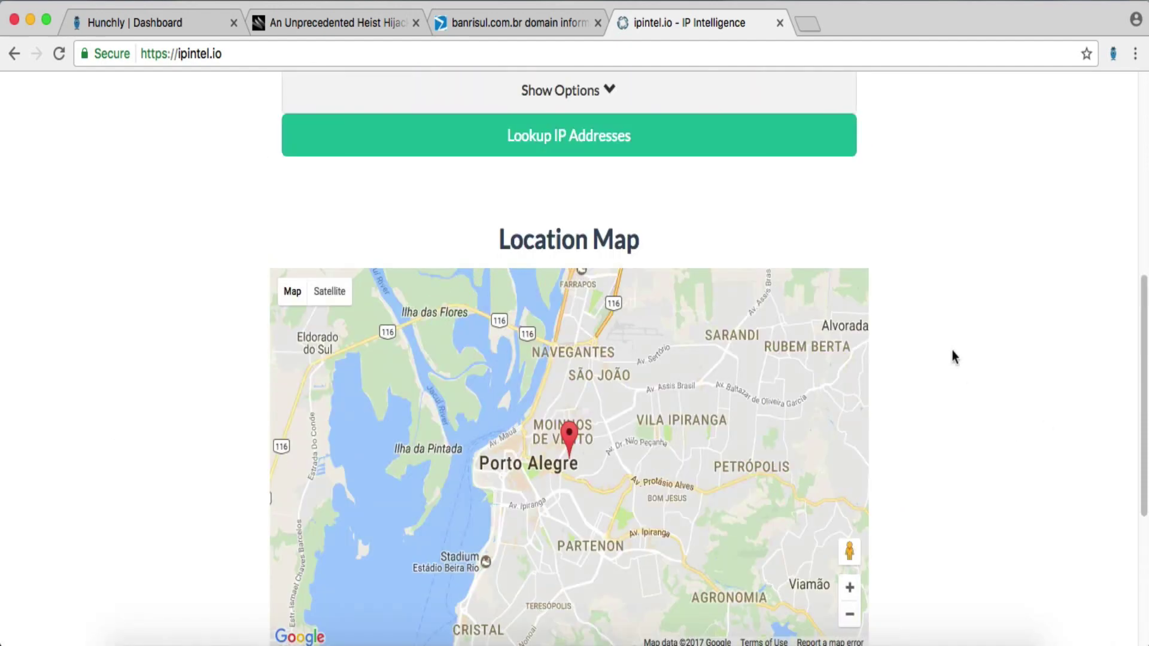
scroll(1051, 380, "down", 3)
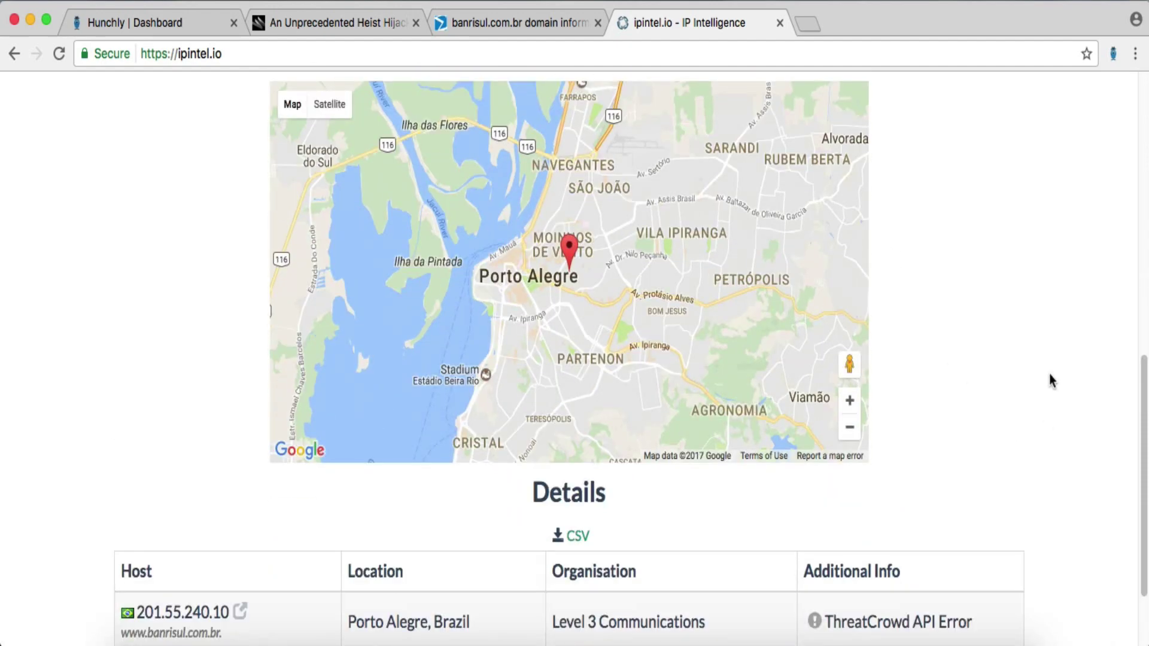
left_click(779, 24)
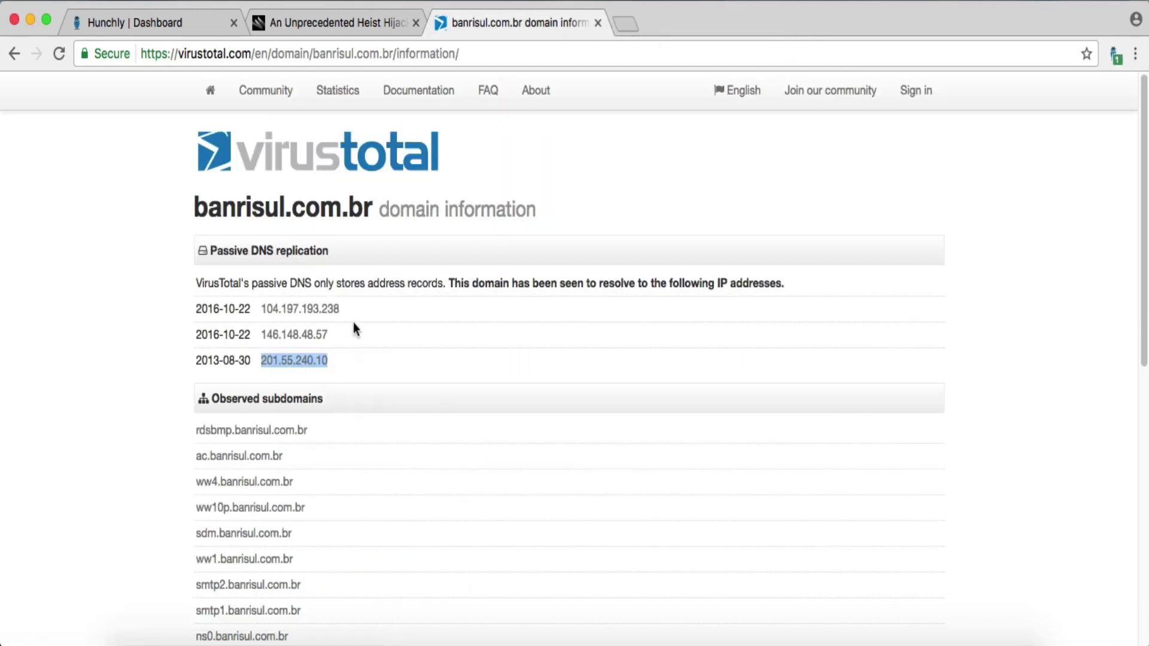
- Save the page note 'VT results look positive.' on VirusTotal's banrisul.com.br page
left_click(108, 338)
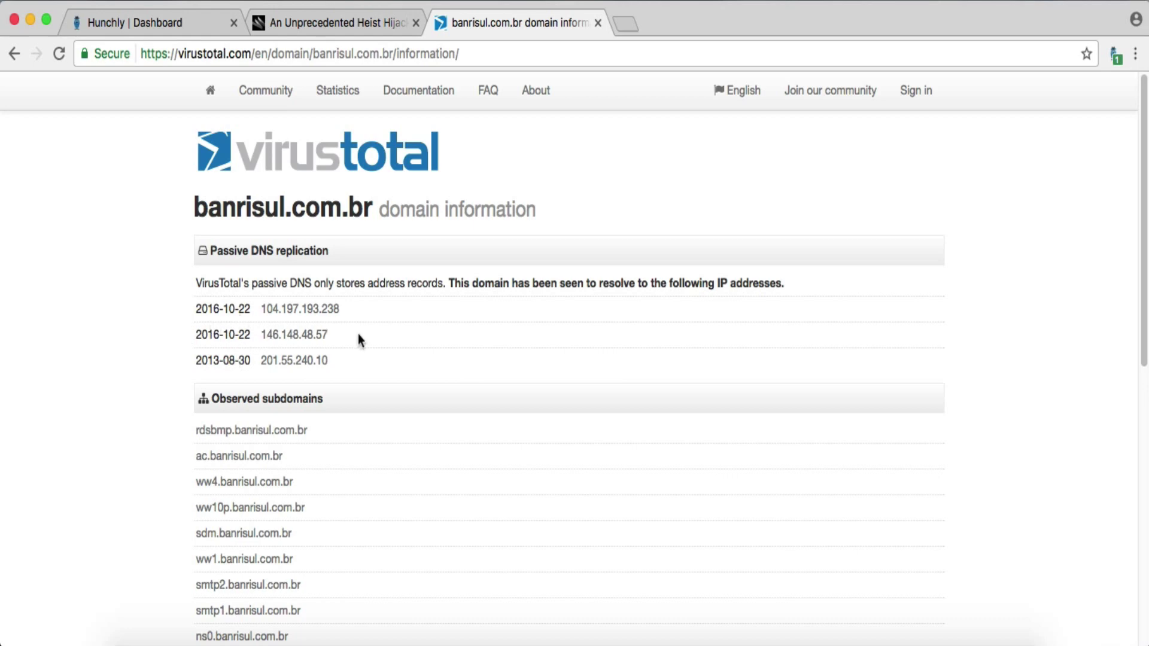
scroll(359, 347, "down", 6)
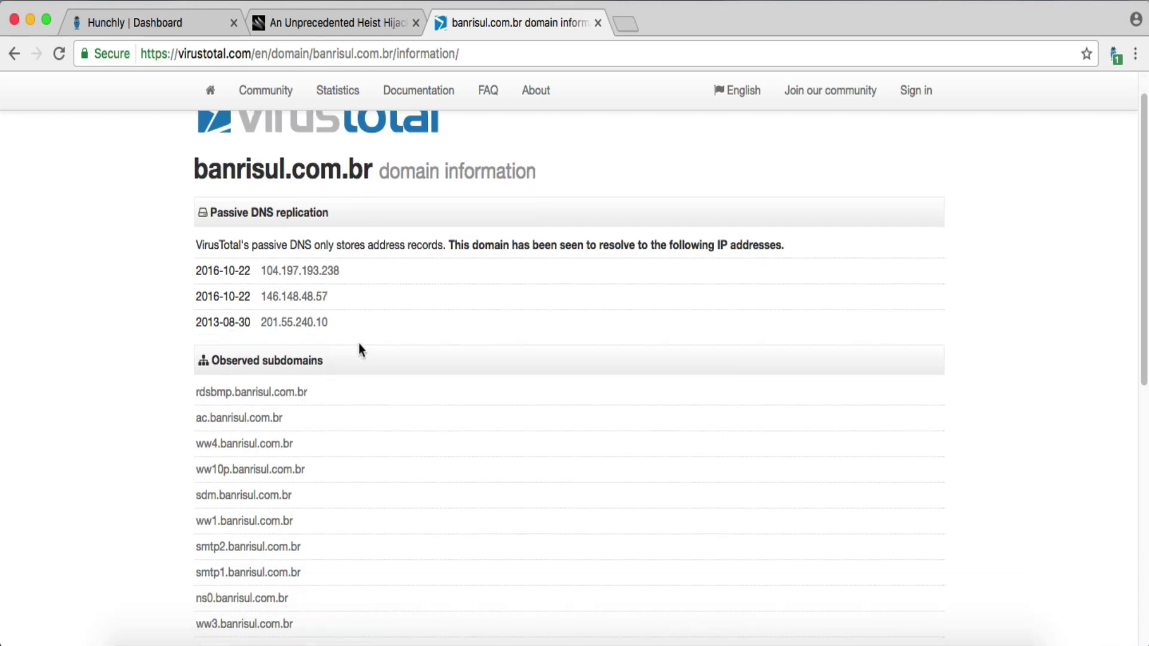
scroll(360, 350, "up", 6)
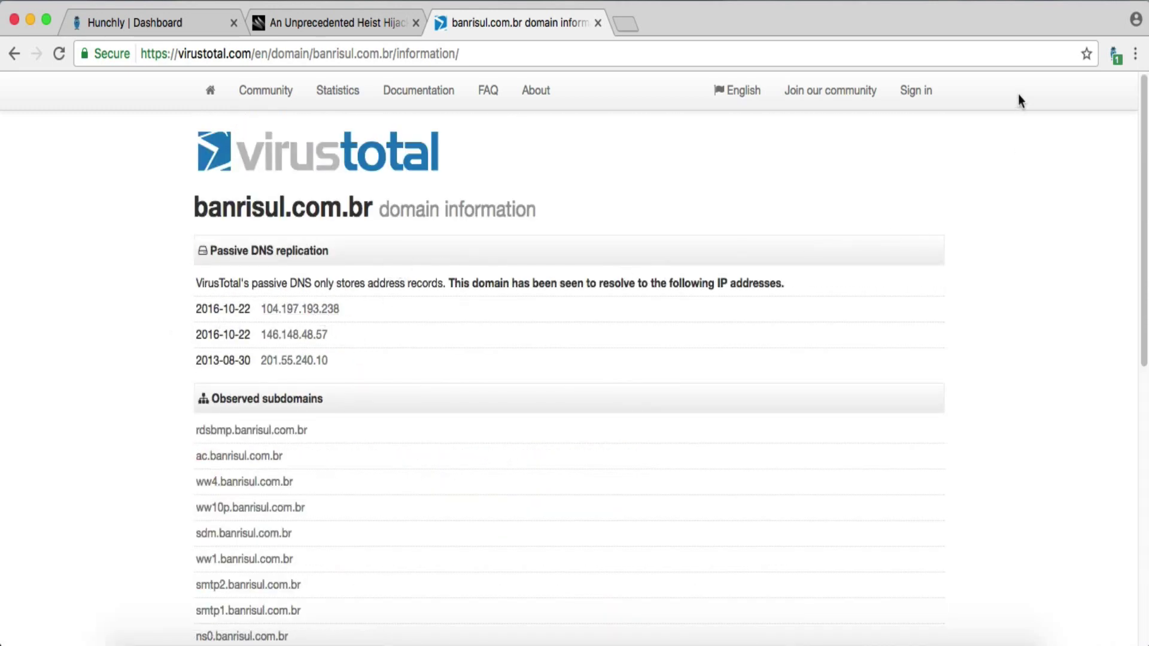
left_click(1114, 54)
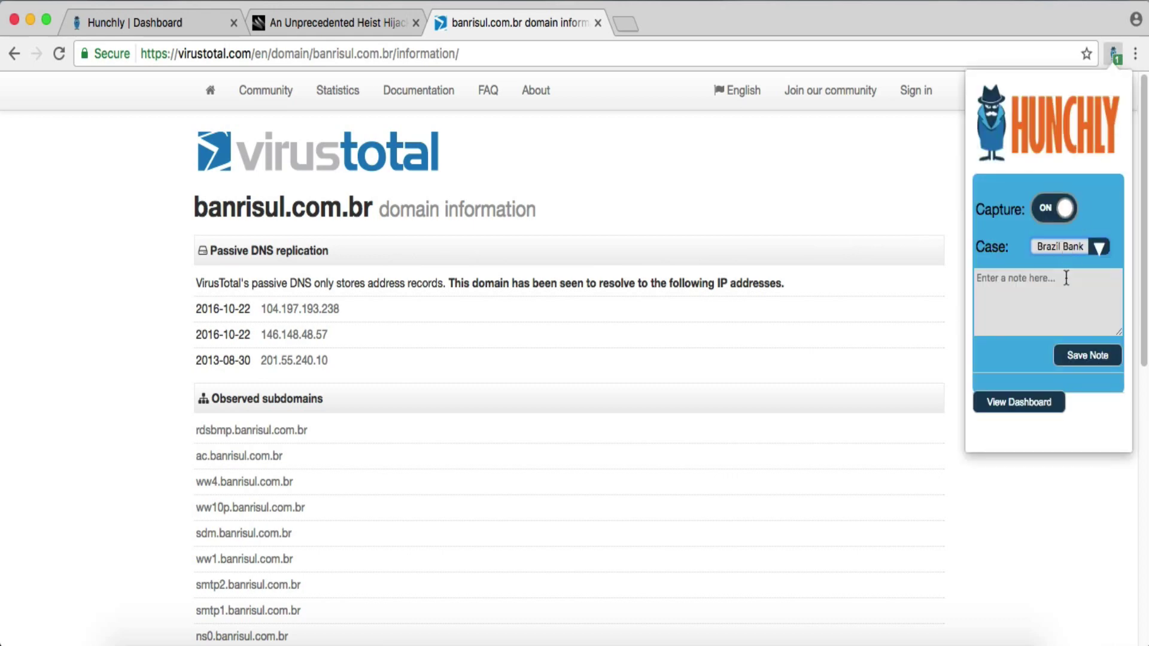
type("VT")
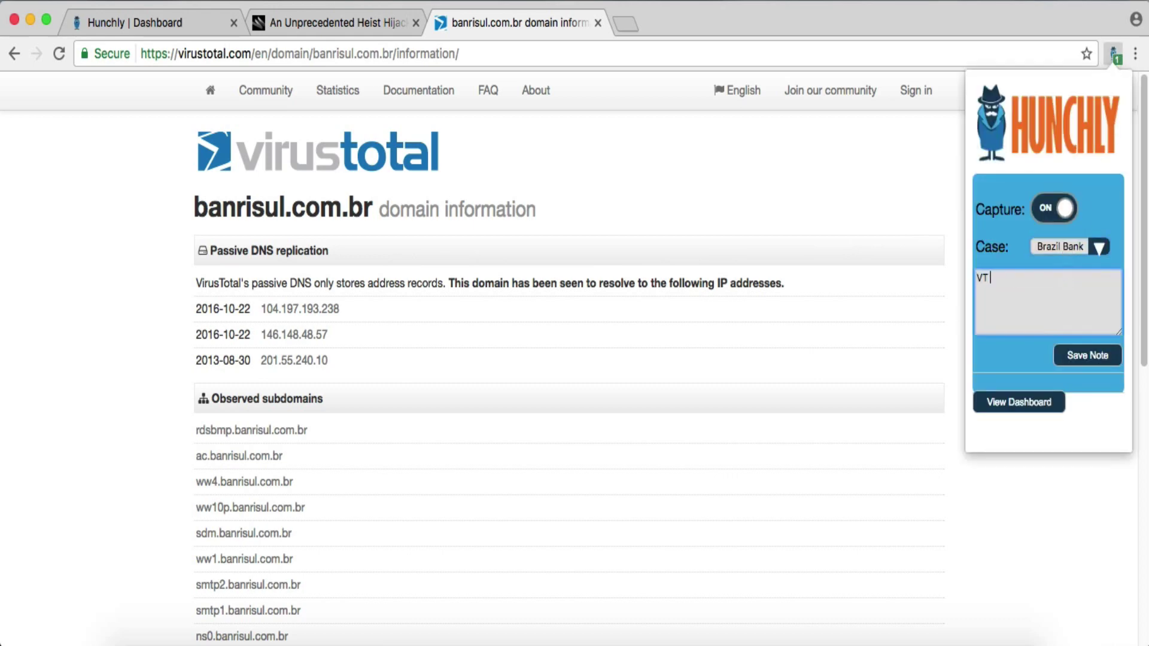
type(" results look positive.")
left_click(1107, 356)
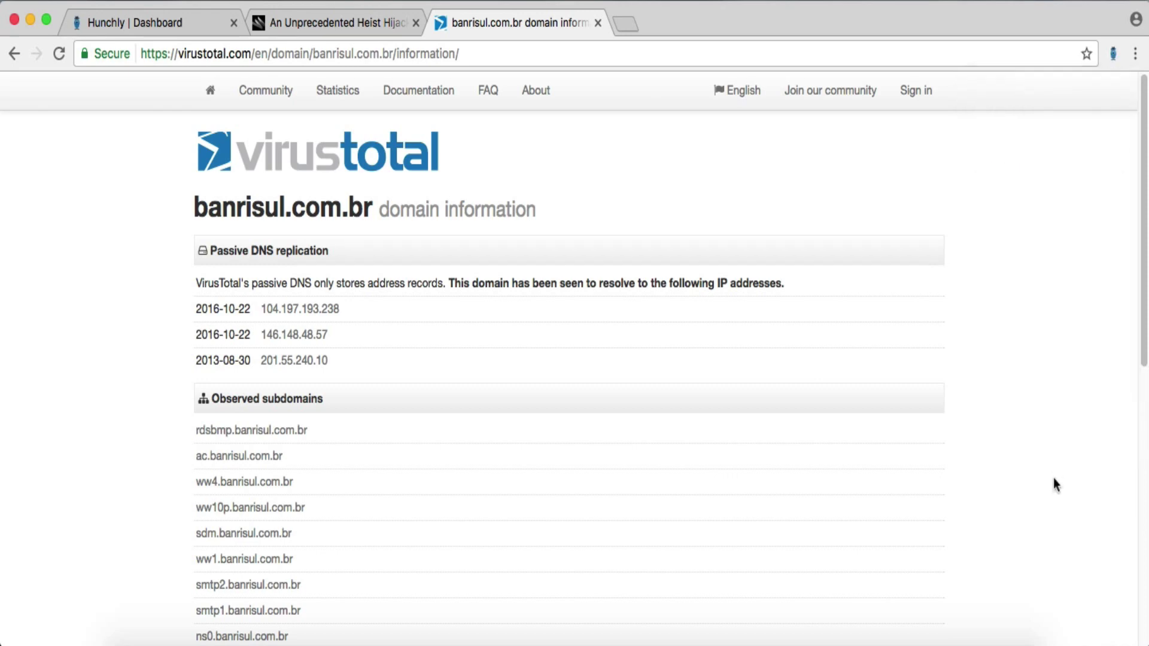
scroll(678, 472, "down", 6)
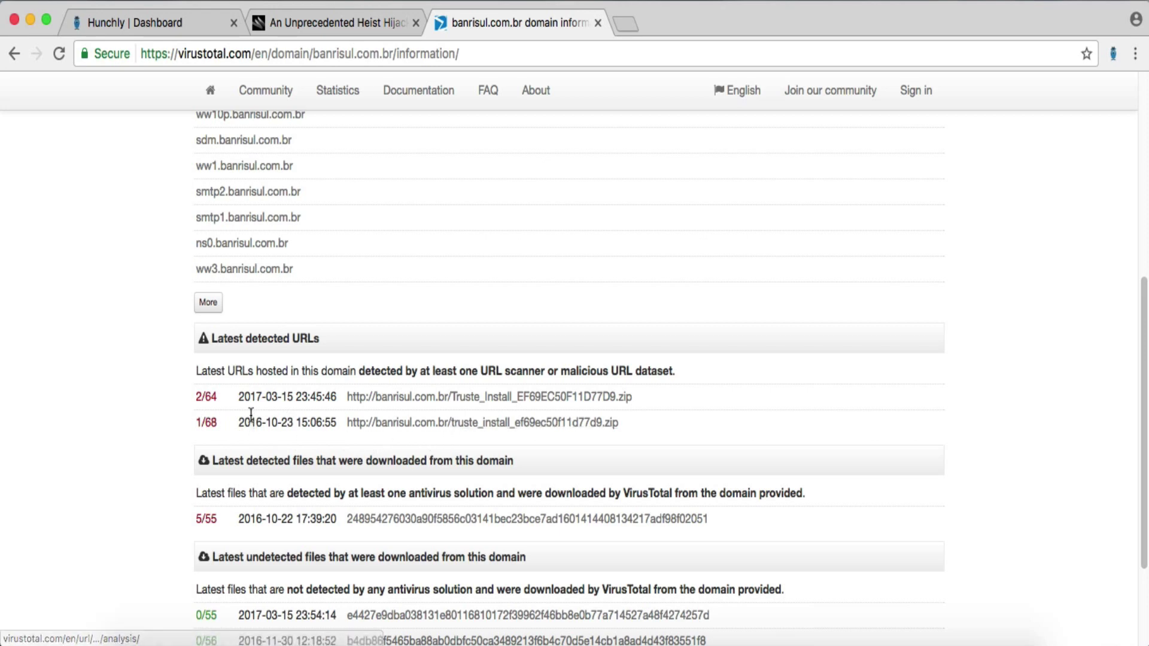
left_click_drag(239, 397, 294, 399)
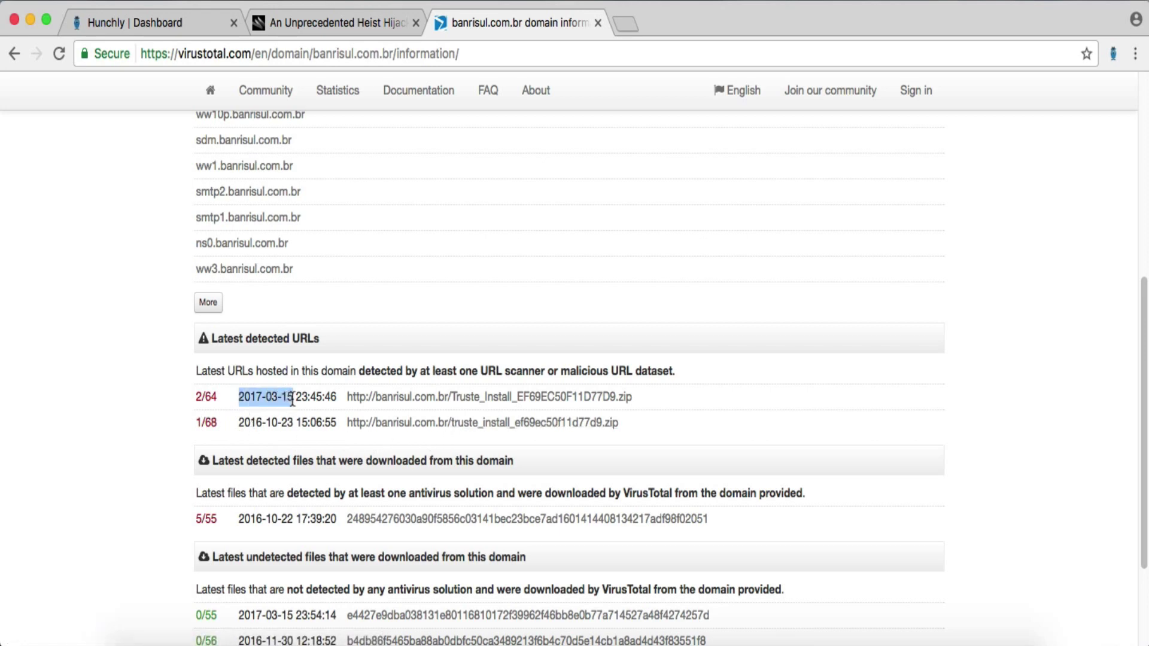
left_click(287, 411)
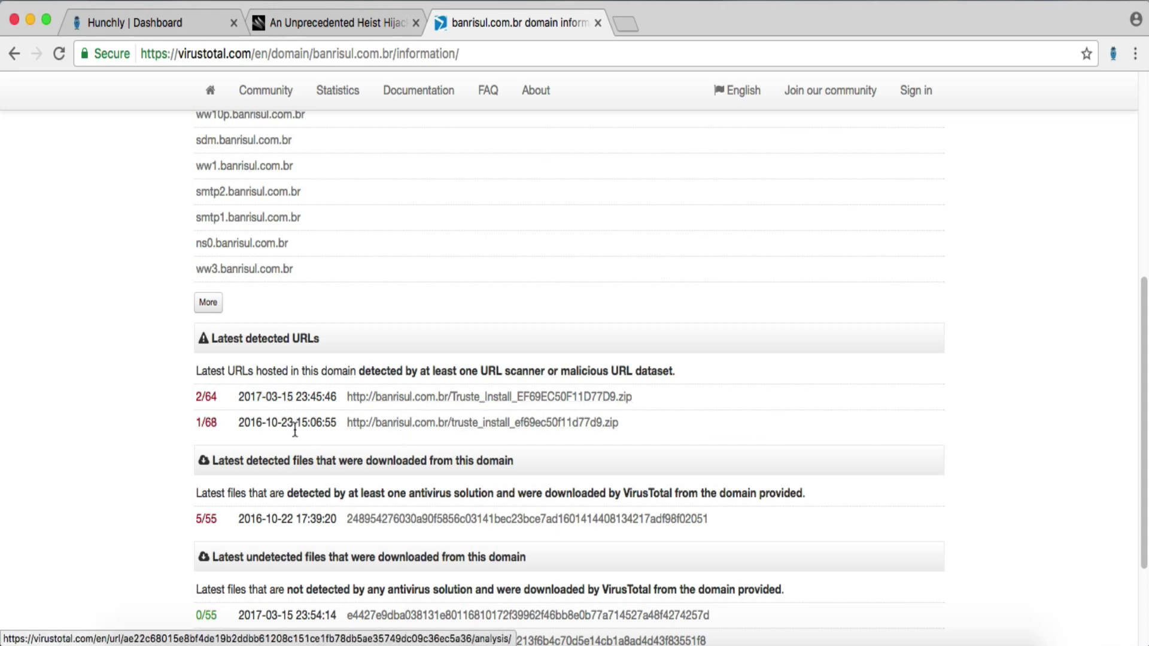
left_click_drag(293, 423, 240, 421)
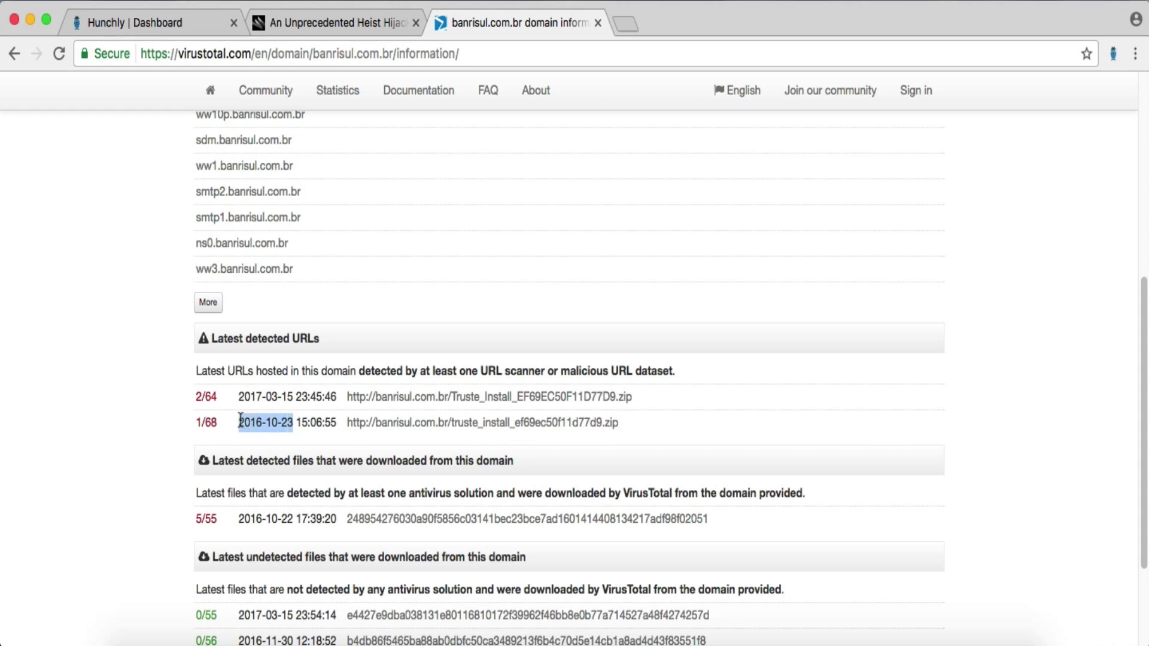
left_click(302, 440)
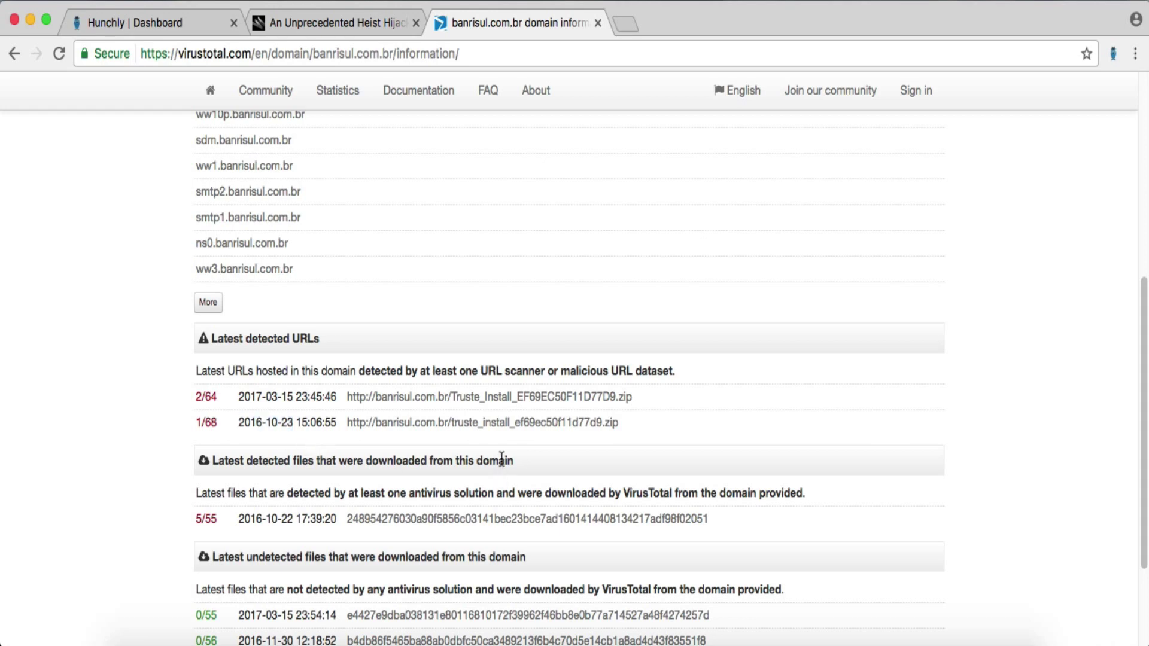
left_click(496, 427)
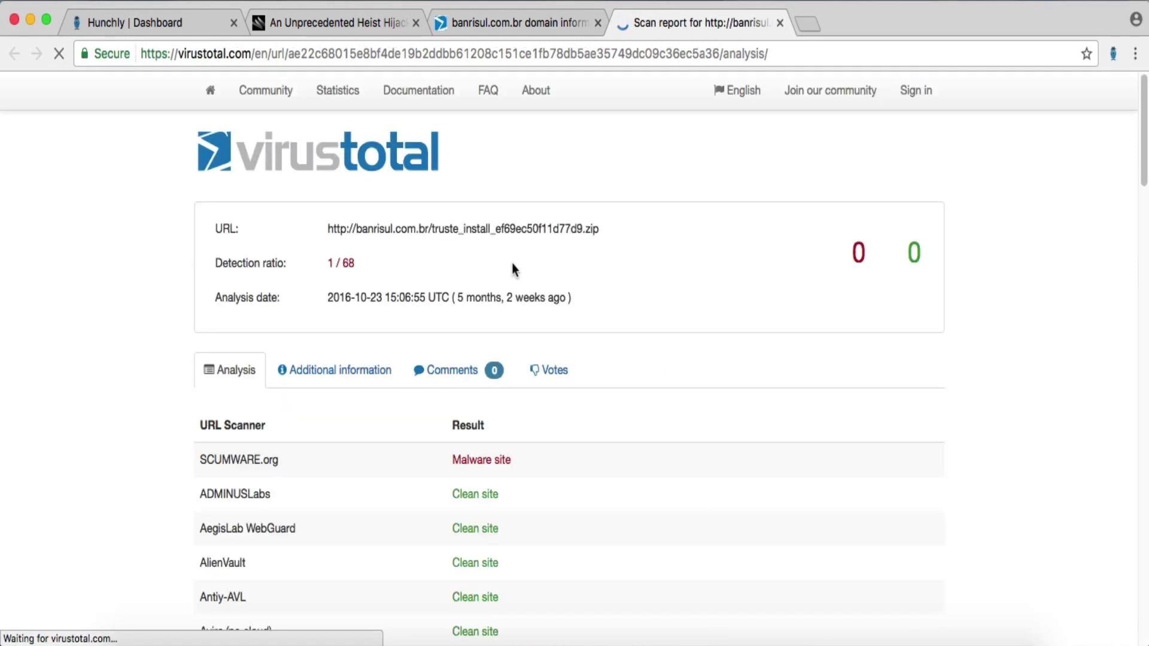
scroll(716, 329, "down", 1)
scroll(717, 335, "down", 3)
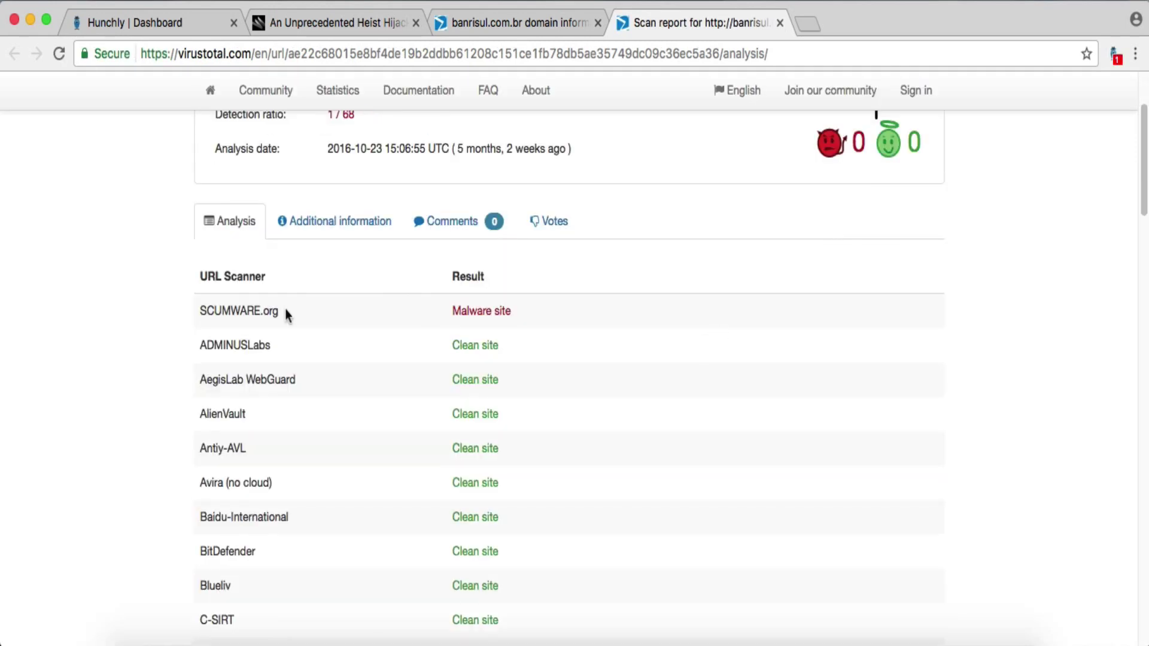
left_click(333, 232)
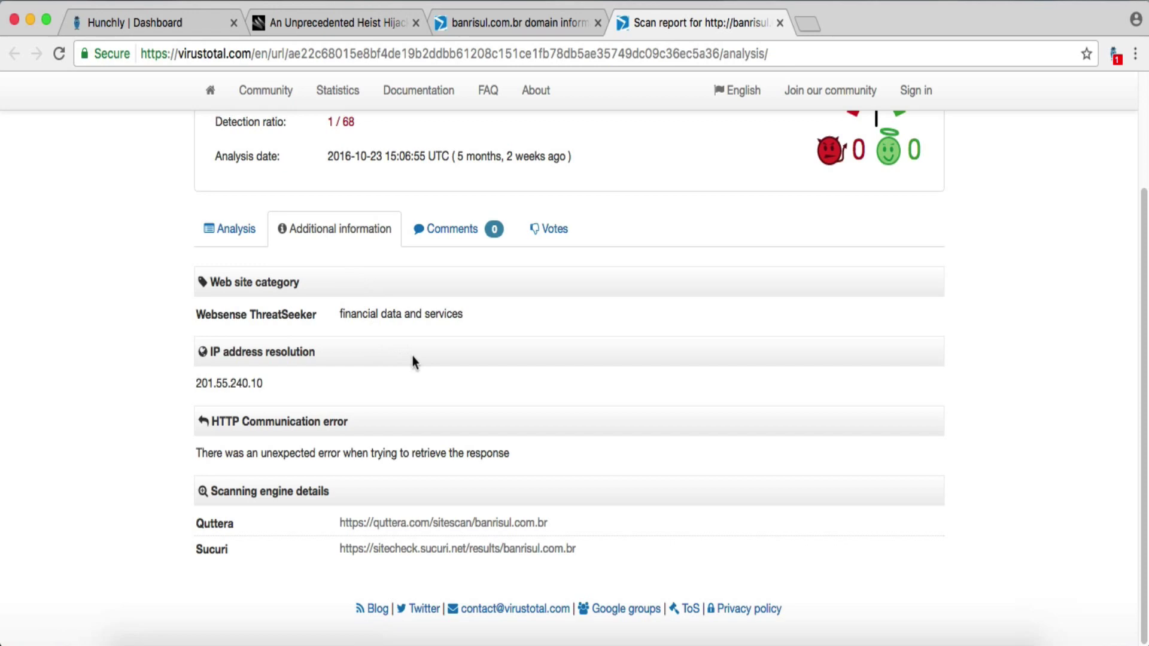
left_click(251, 232)
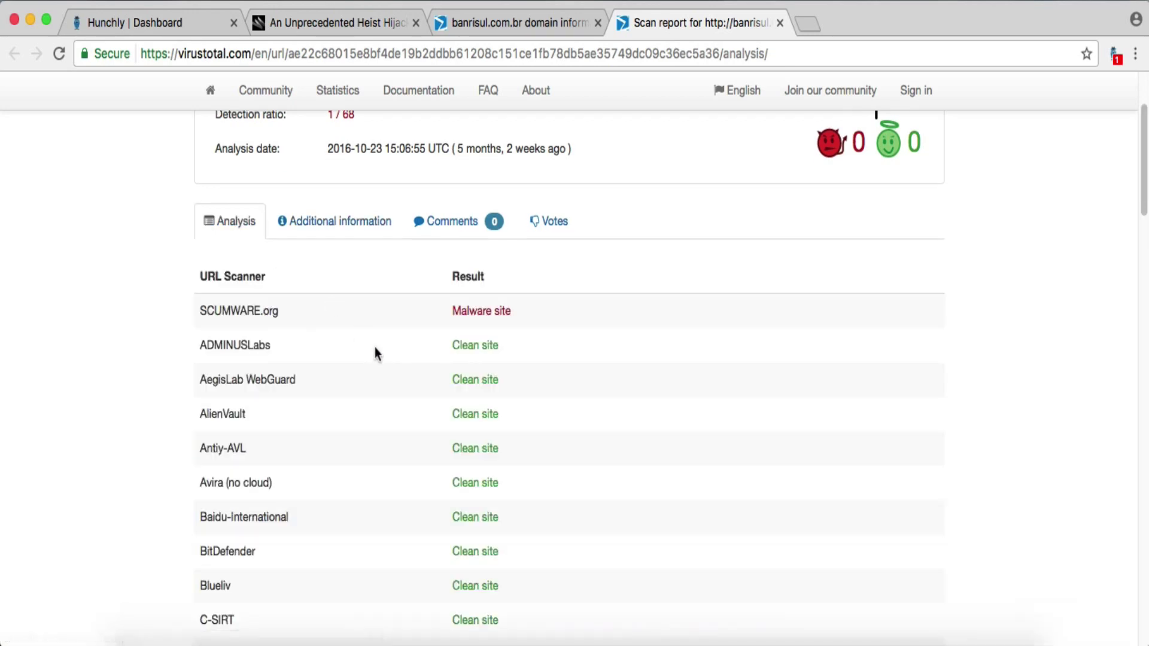
scroll(374, 349, "down", 20)
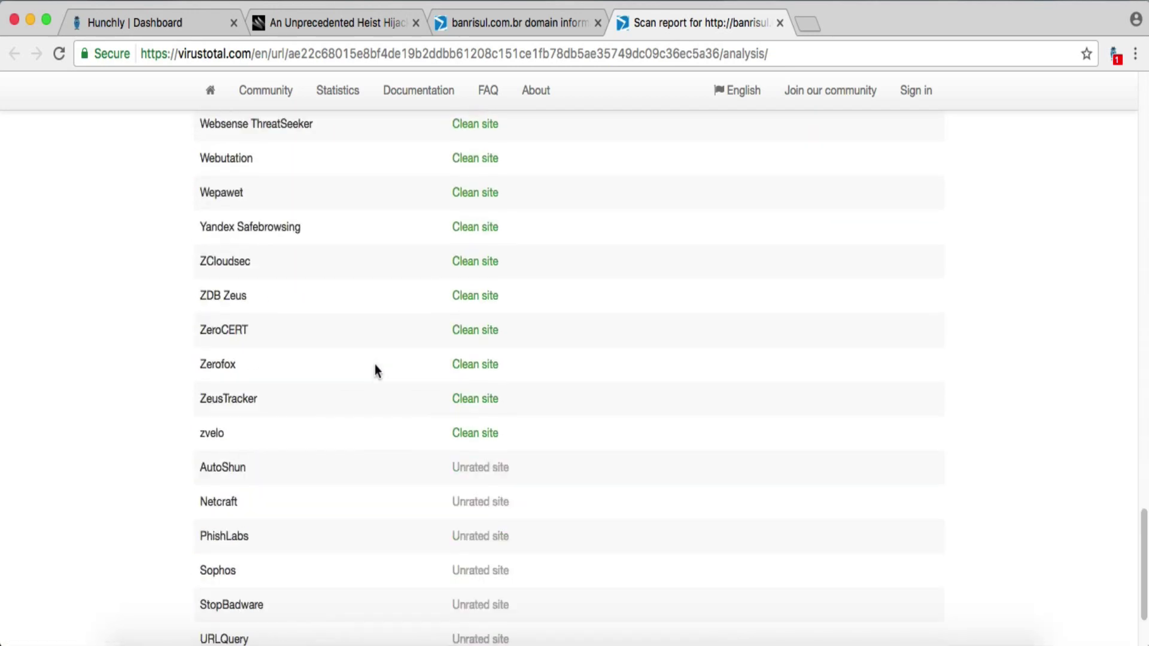
left_click(780, 22)
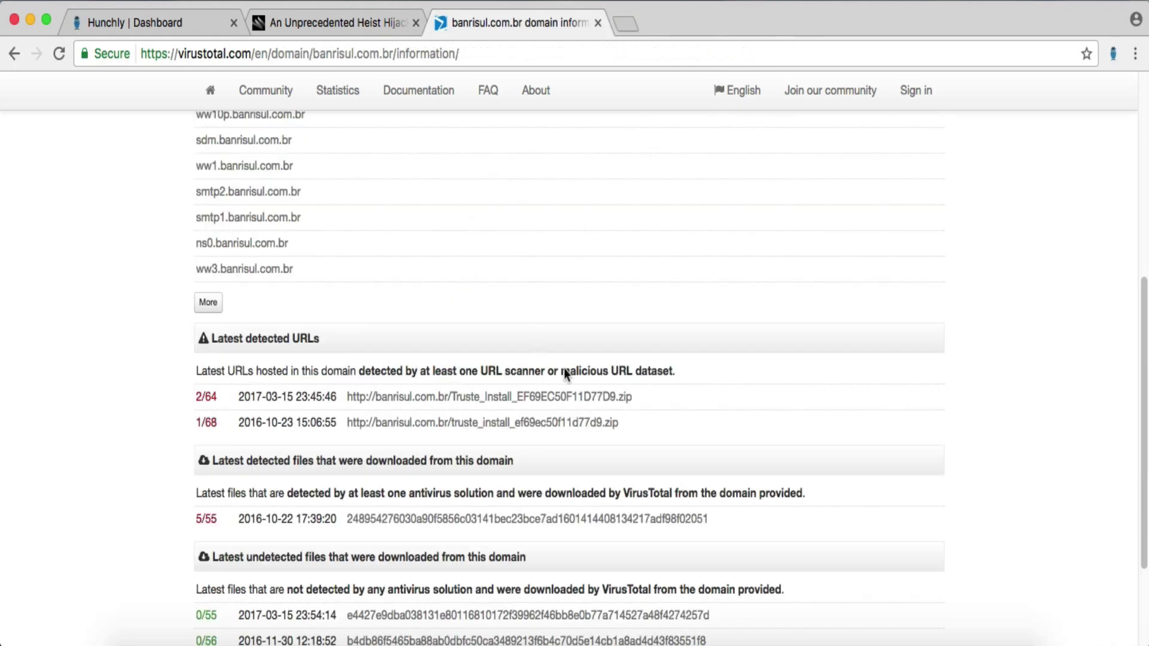
- Open the newest detected Truste_Install URL in a new tab and translate it to English
left_click_drag(658, 397, 349, 396)
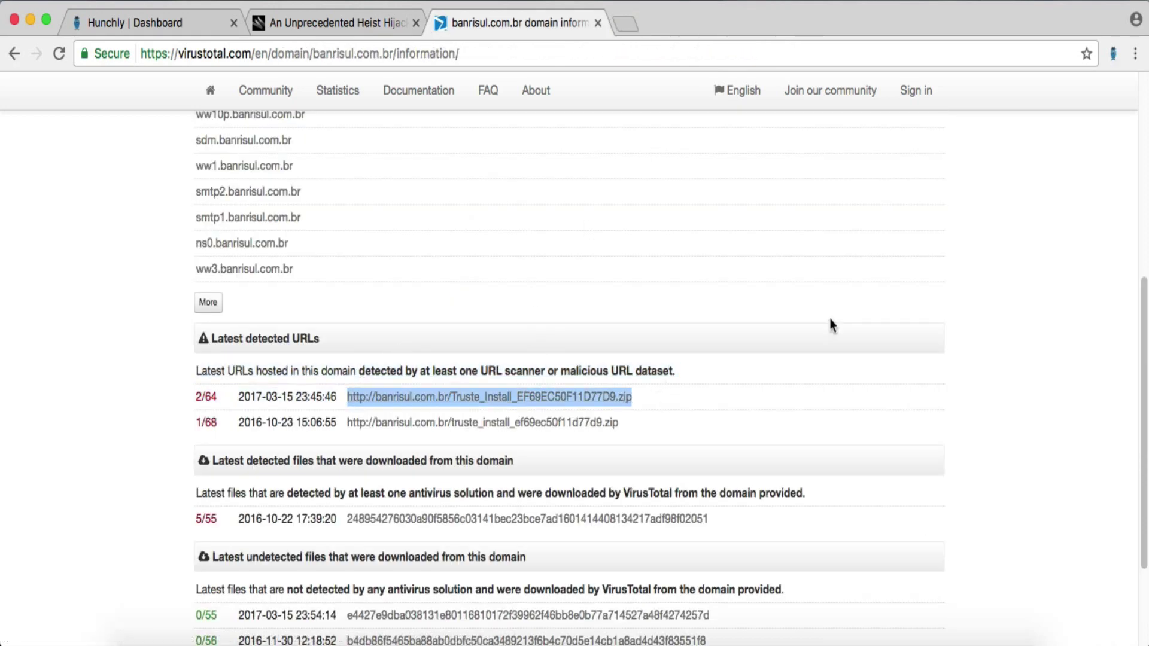
key("super+c")
key("super+t")
key("super+v")
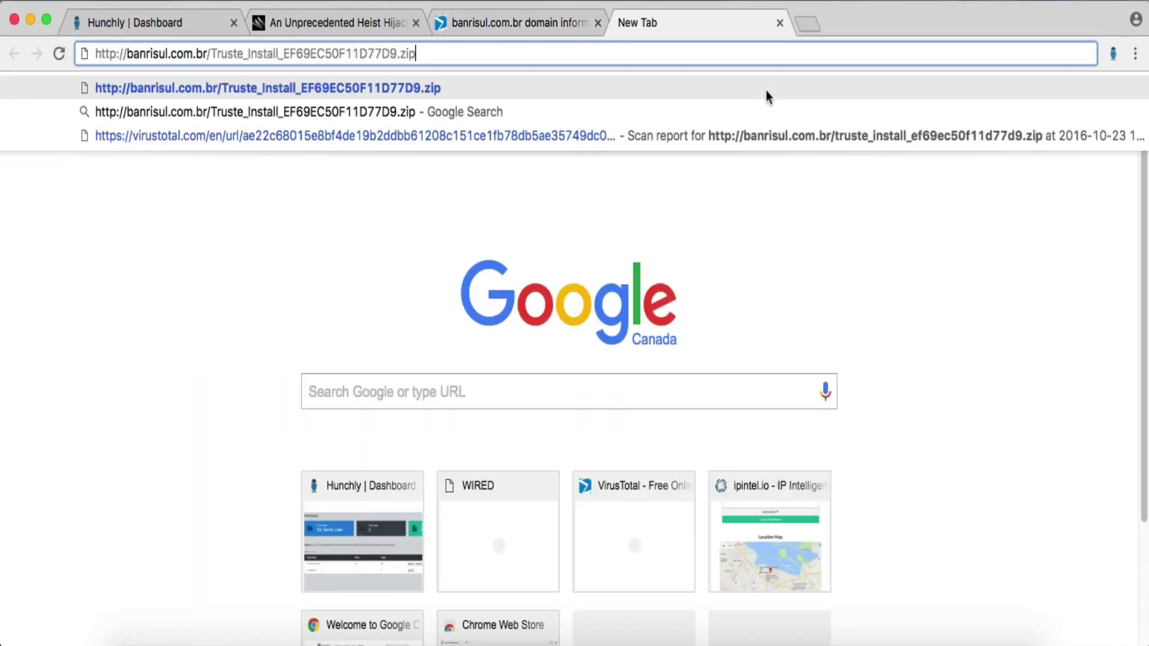
key("Return")
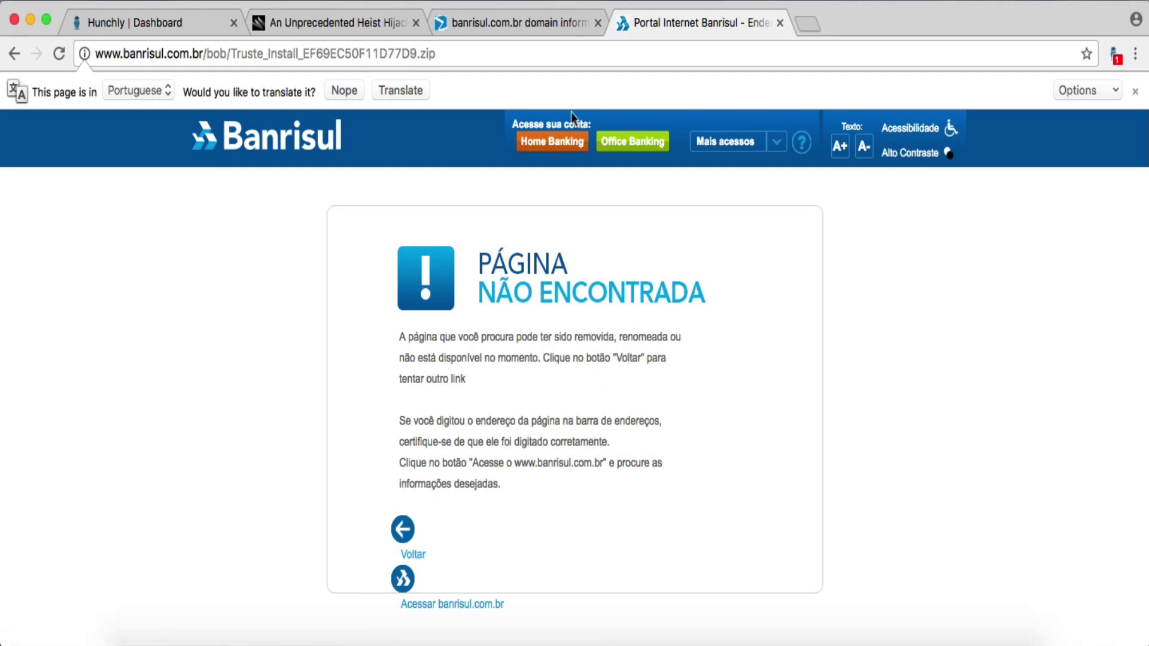
left_click(389, 93)
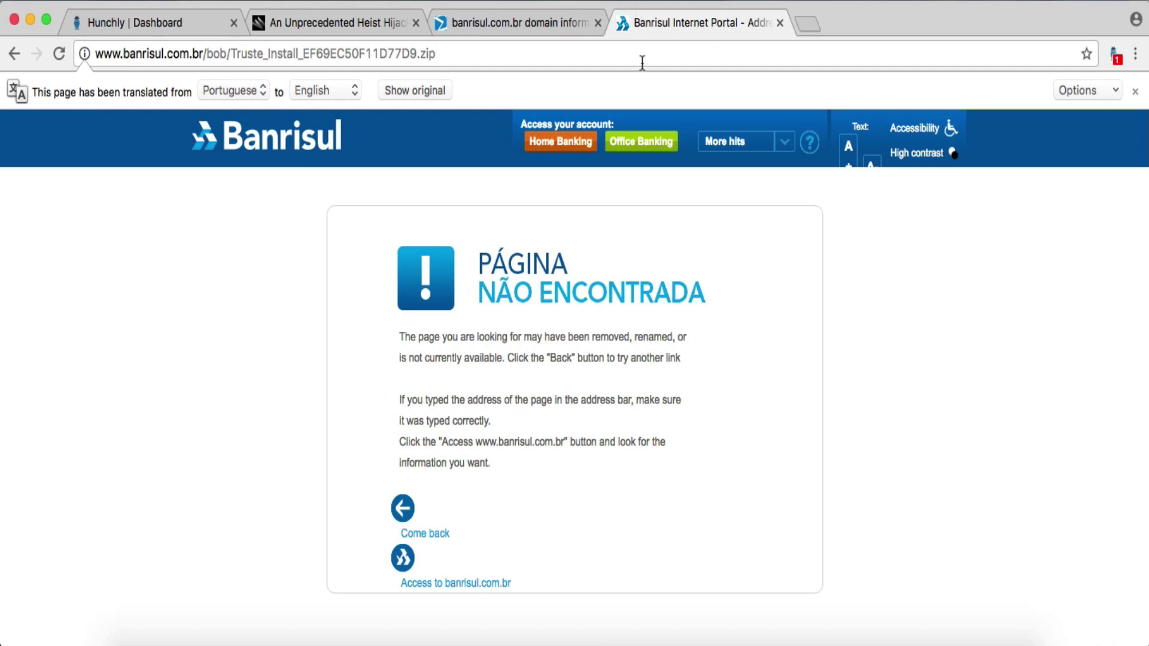
- Search google.com for the copied Banrisul zip URL
left_click(393, 48)
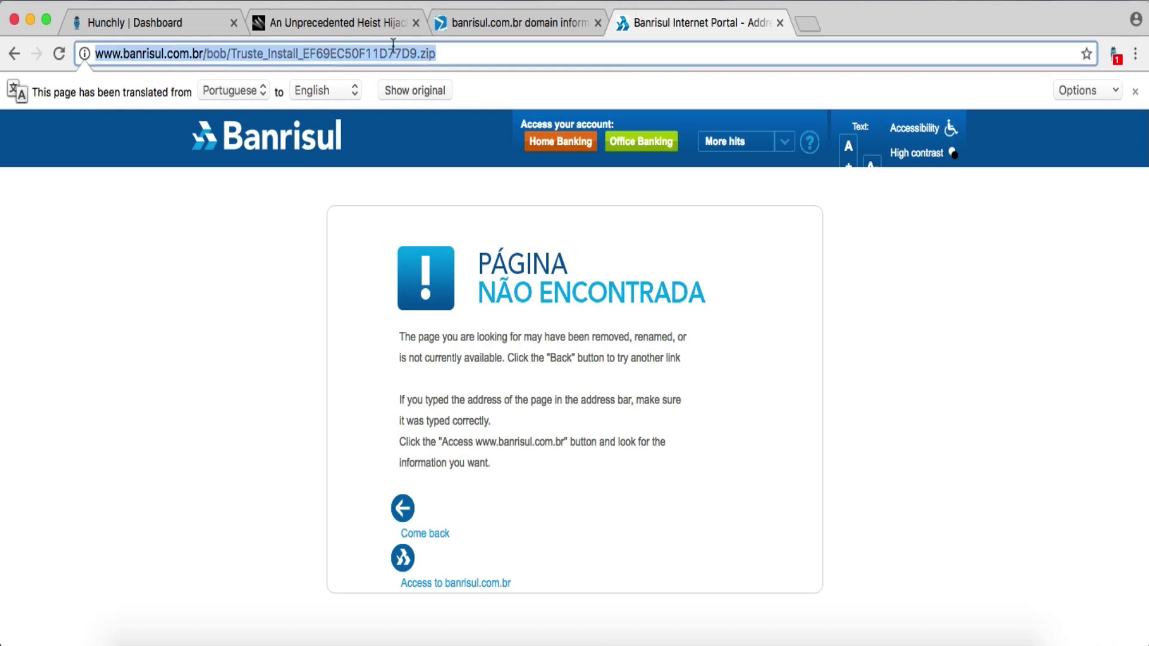
type("1")
key("BackSpace")
type("google.com")
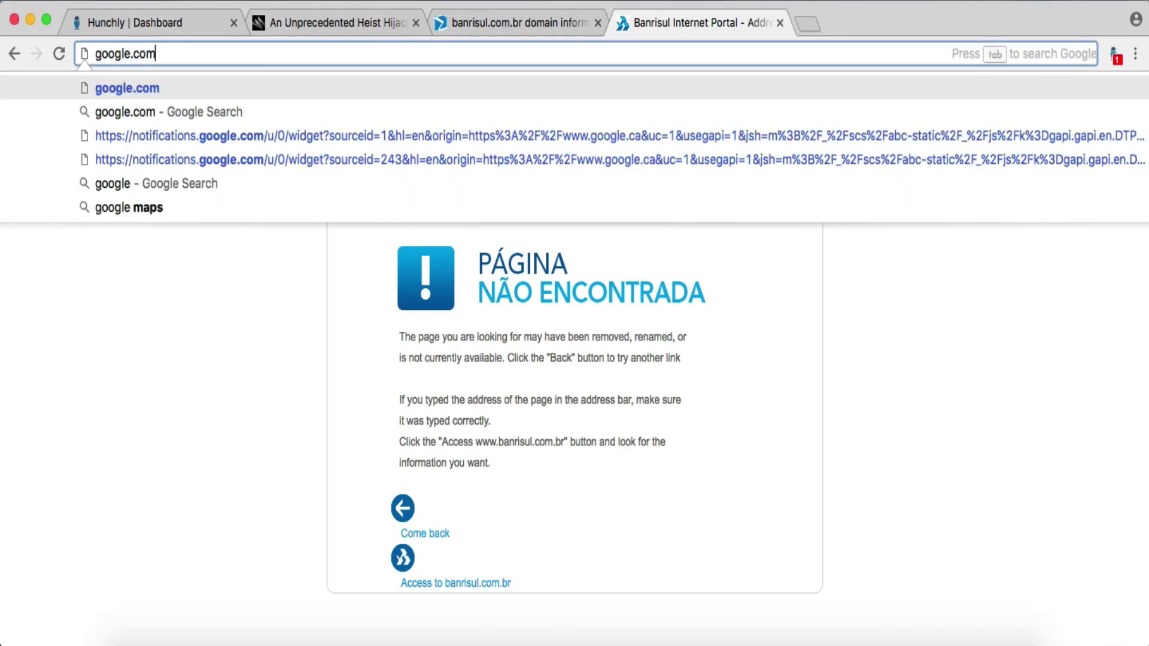
key("Return")
key("super+v")
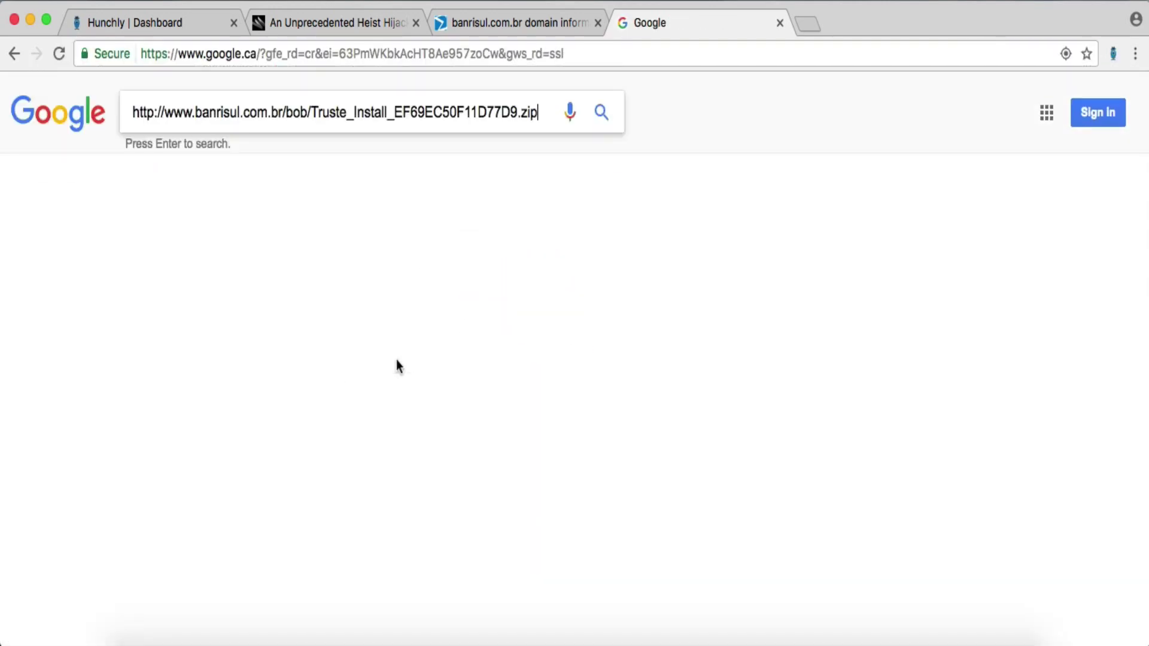
key("Return")
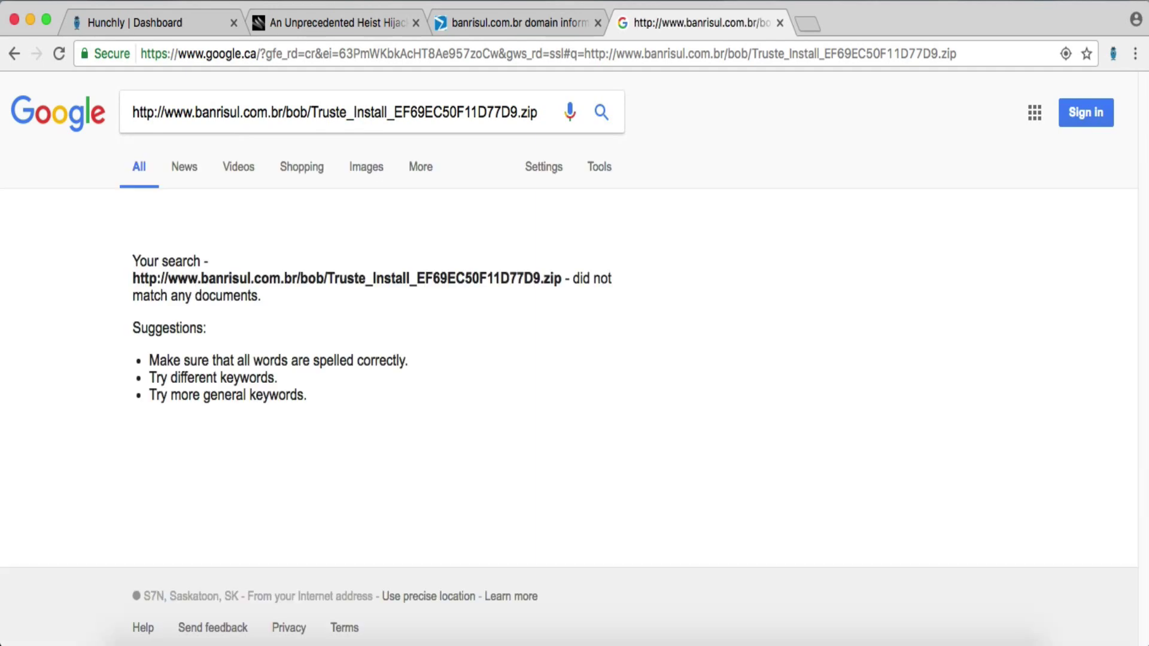
- Back on the banrisul.com.br report, open the 5/55 detected file downloaded 2016-10-22
left_click(779, 23)
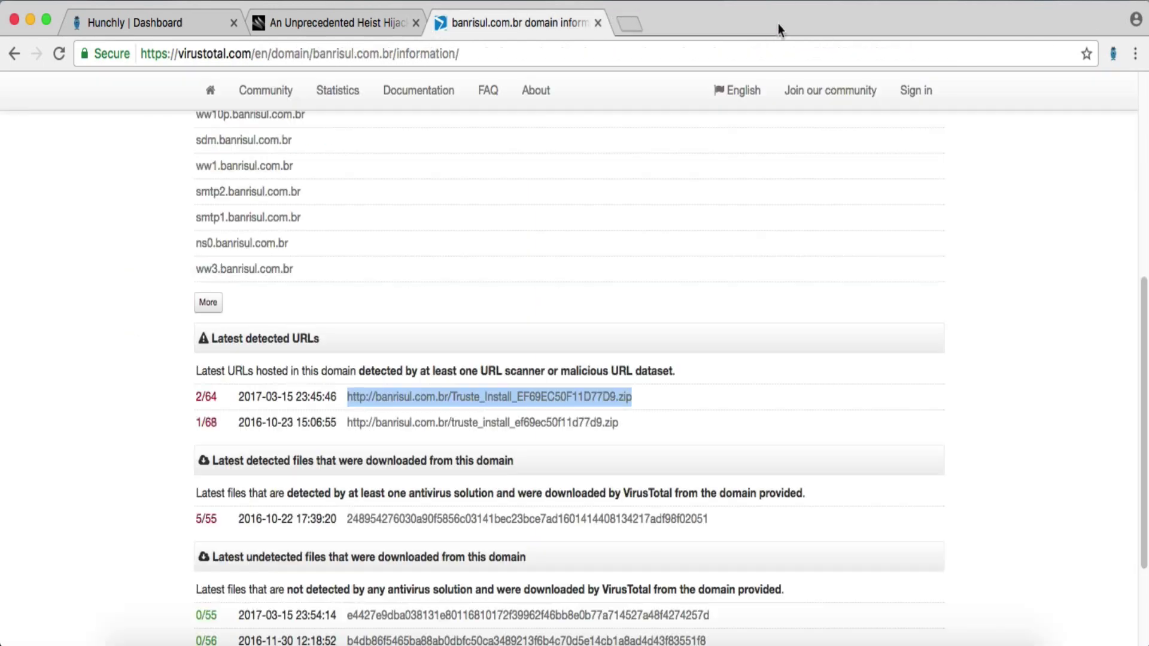
left_click(882, 445)
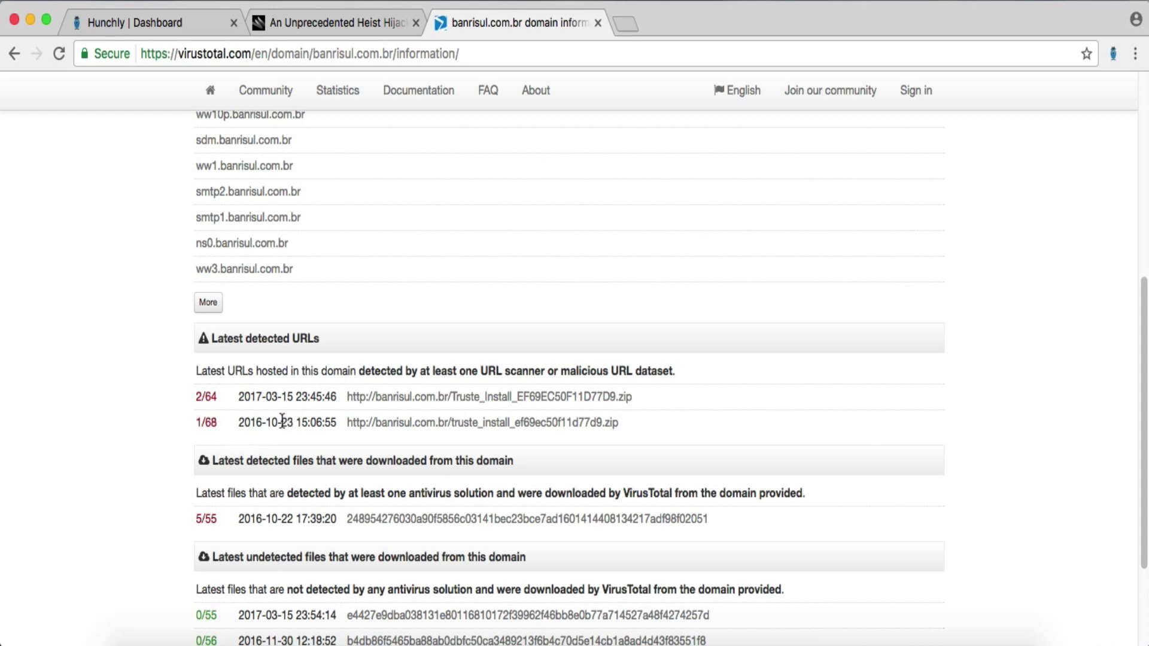
scroll(192, 408, "down", 3)
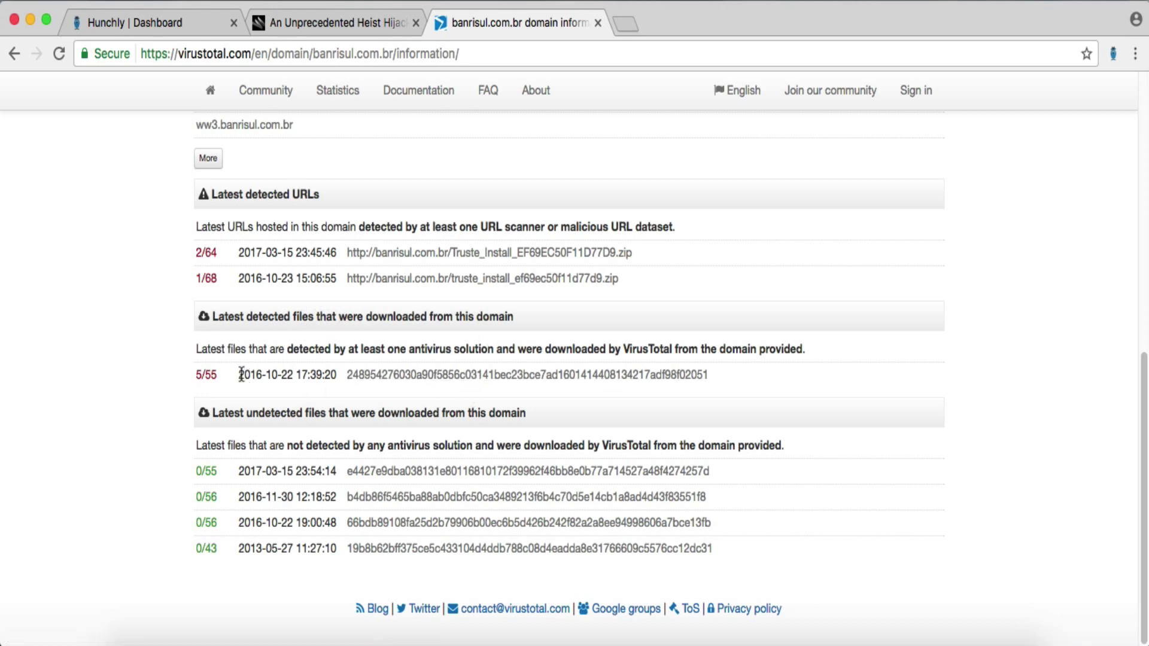
left_click_drag(240, 375, 293, 375)
left_click(294, 375)
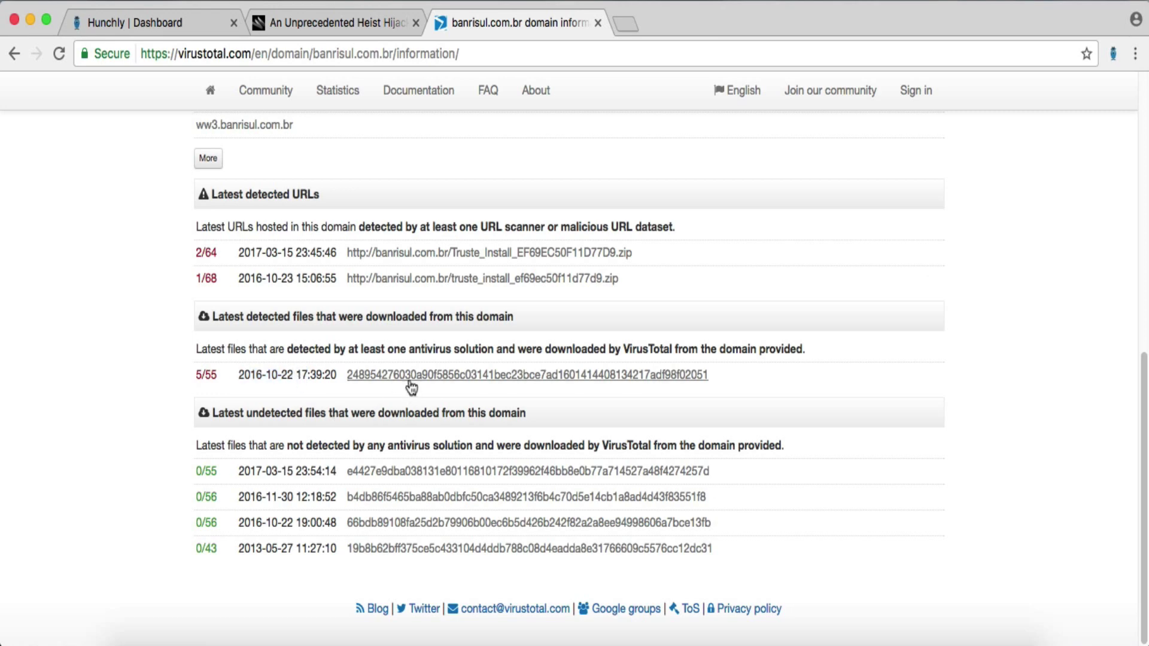
- Review the 10/55 report for Truste_Install_EF69EC50F11D77D9(2).zip and its file details listing one .jar
left_click(411, 377)
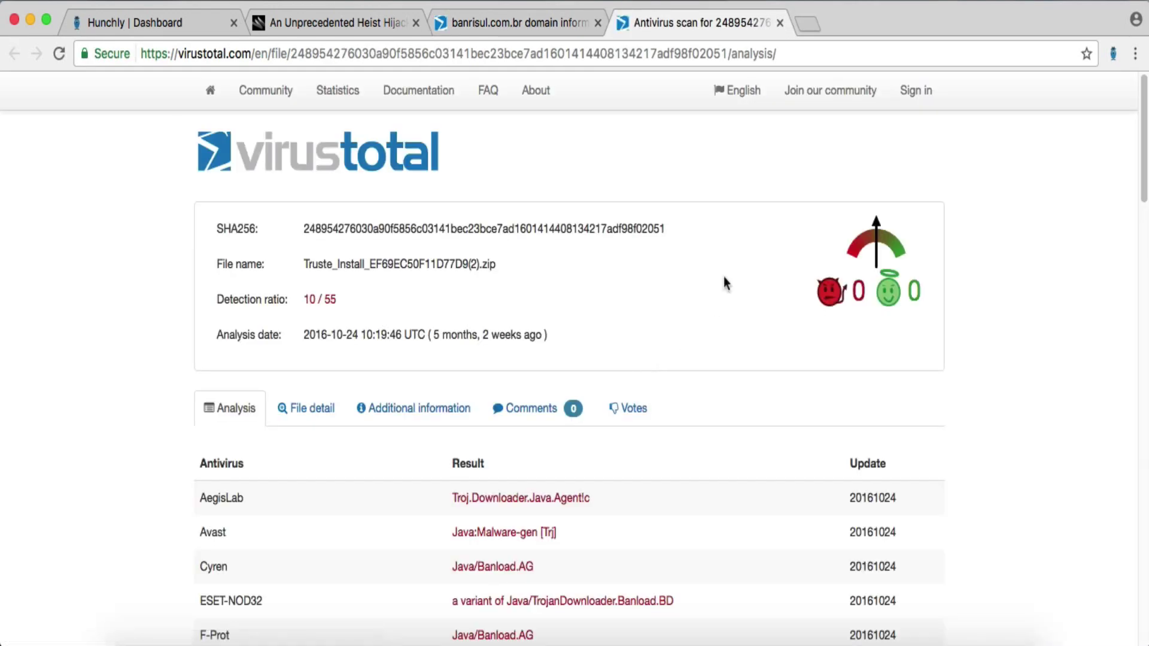
left_click_drag(523, 267, 307, 251)
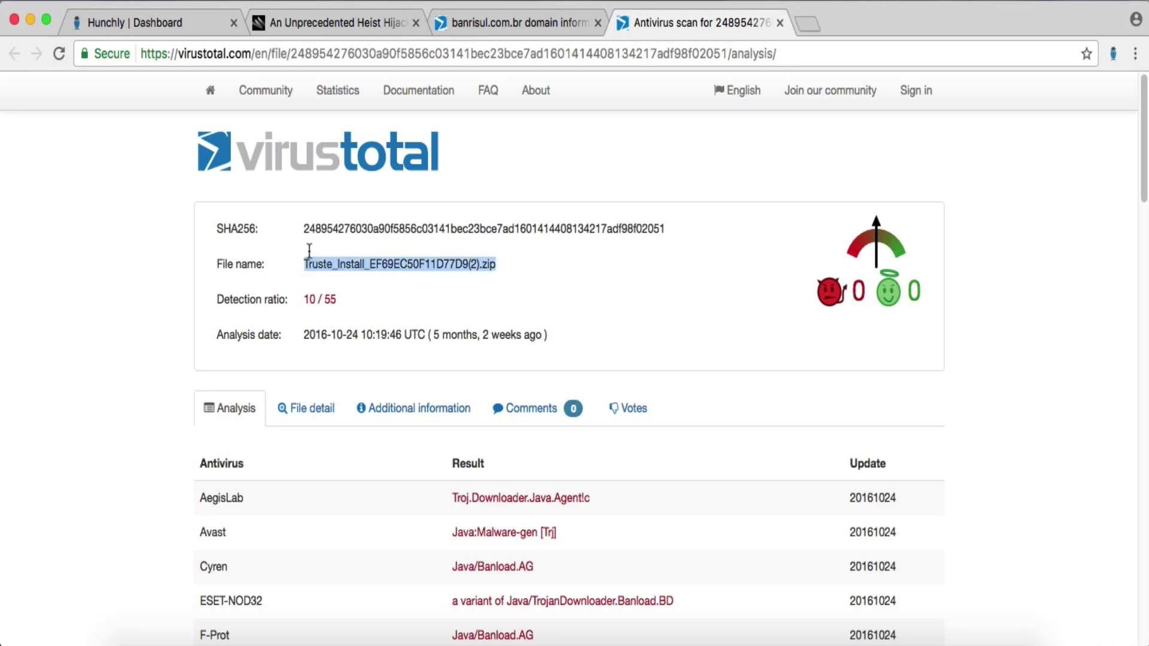
left_click(552, 287)
scroll(155, 383, "down", 3)
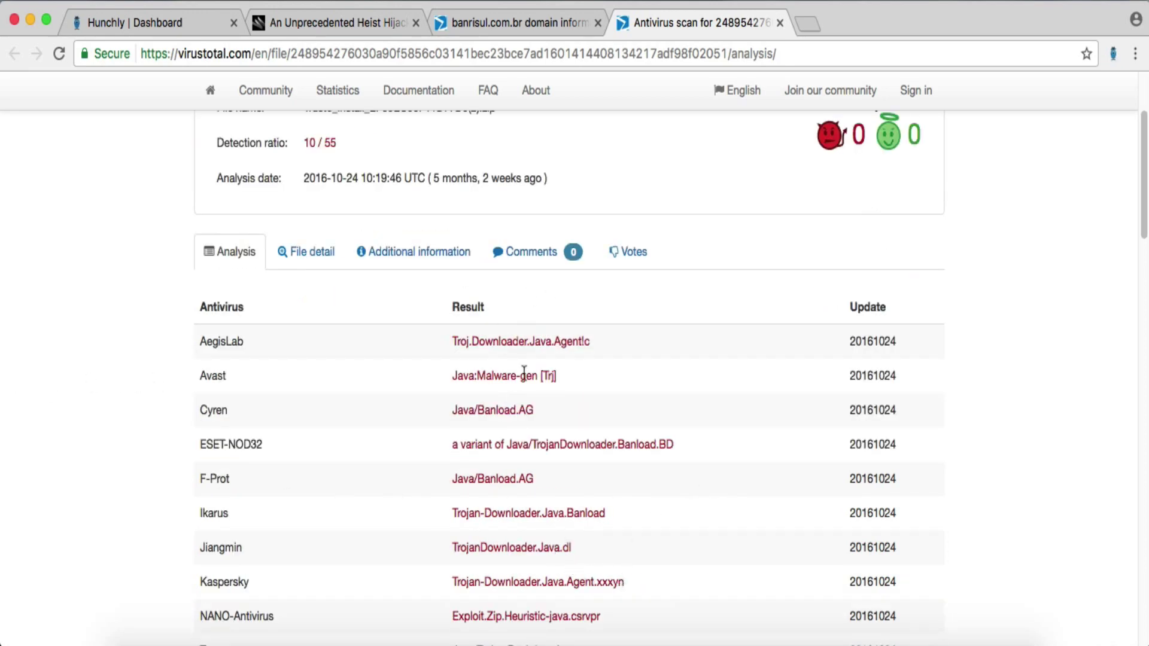
scroll(557, 503, "down", 1)
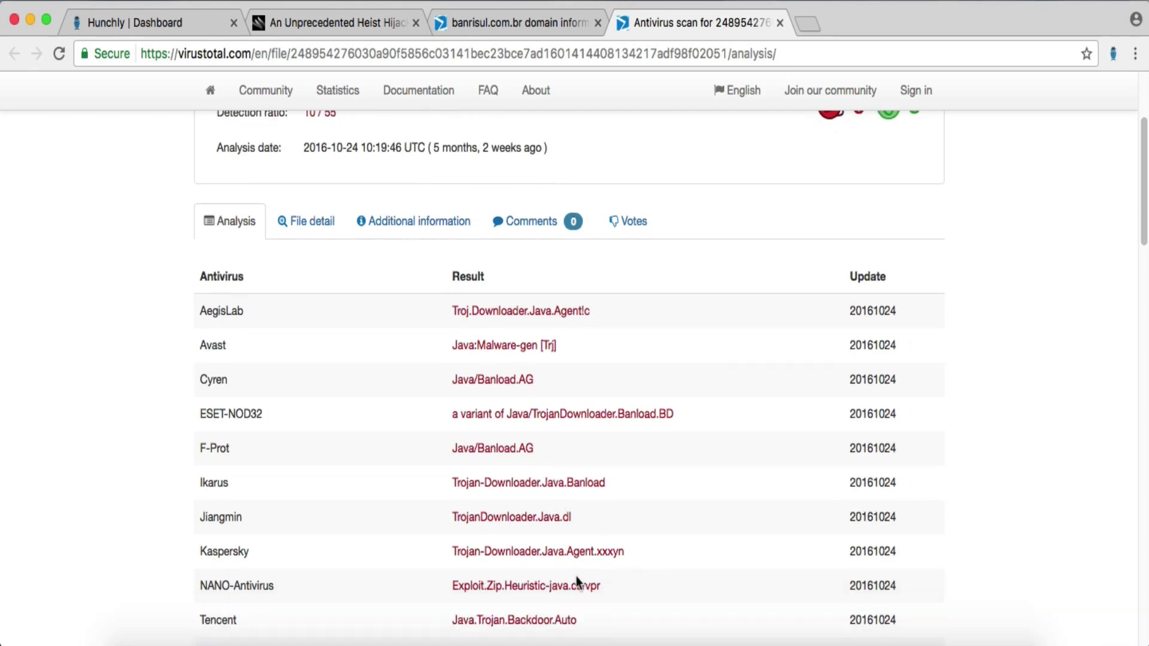
scroll(506, 581, "down", 3)
scroll(506, 580, "up", 7)
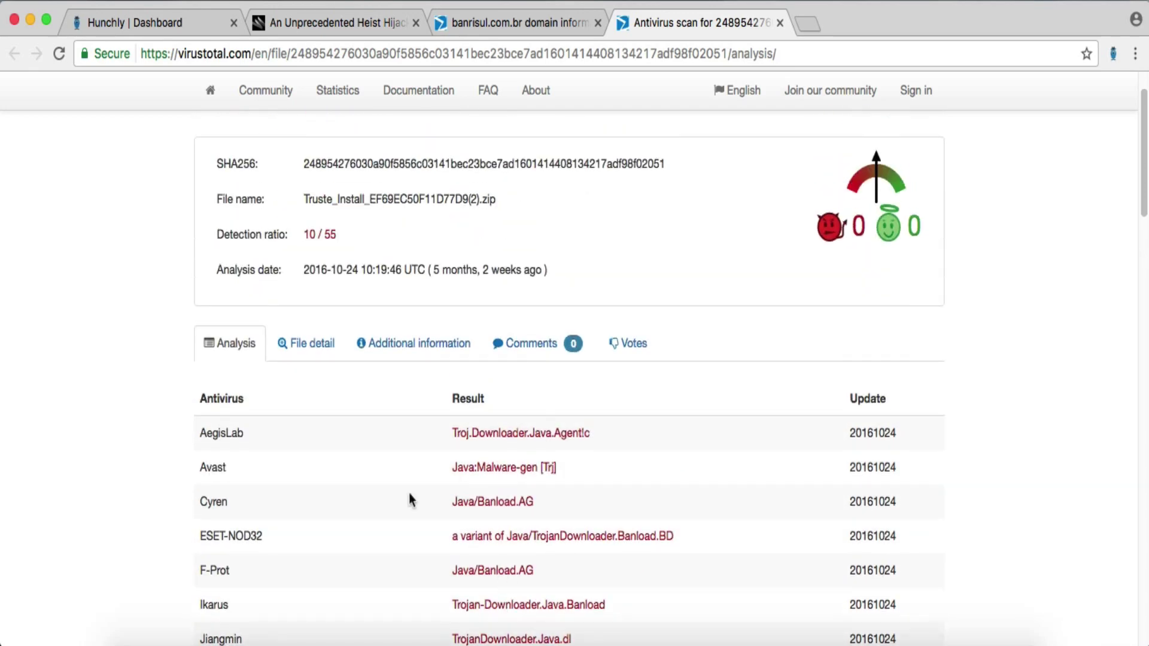
left_click(310, 353)
scroll(540, 417, "down", 5)
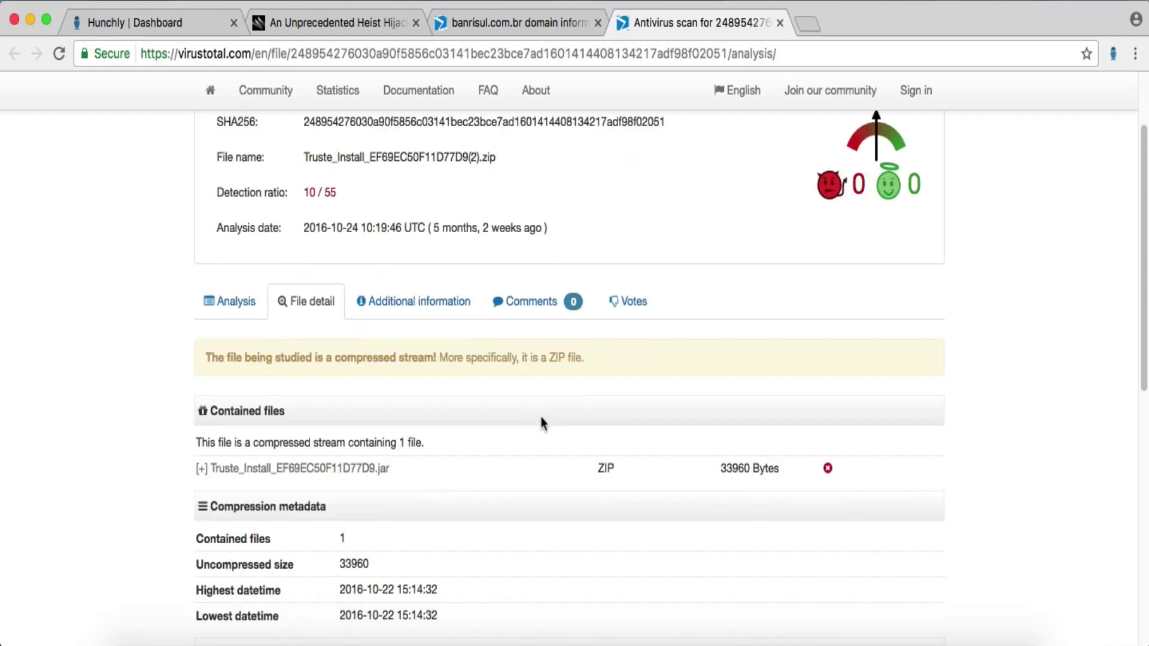
scroll(542, 424, "down", 5)
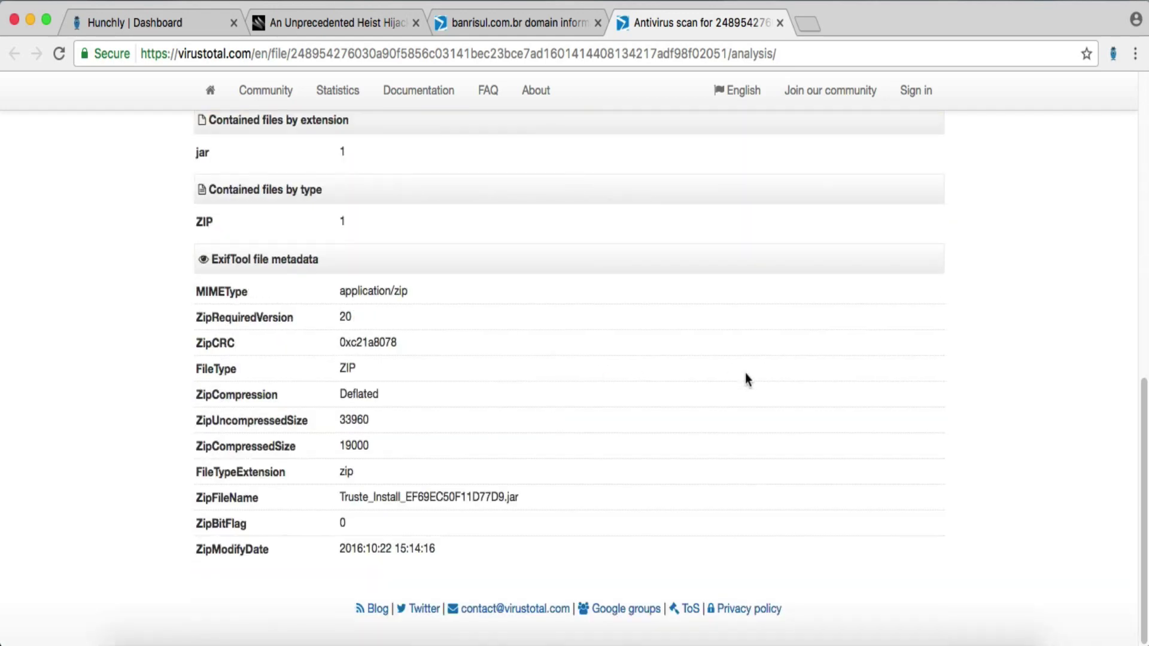
scroll(712, 395, "up", 10)
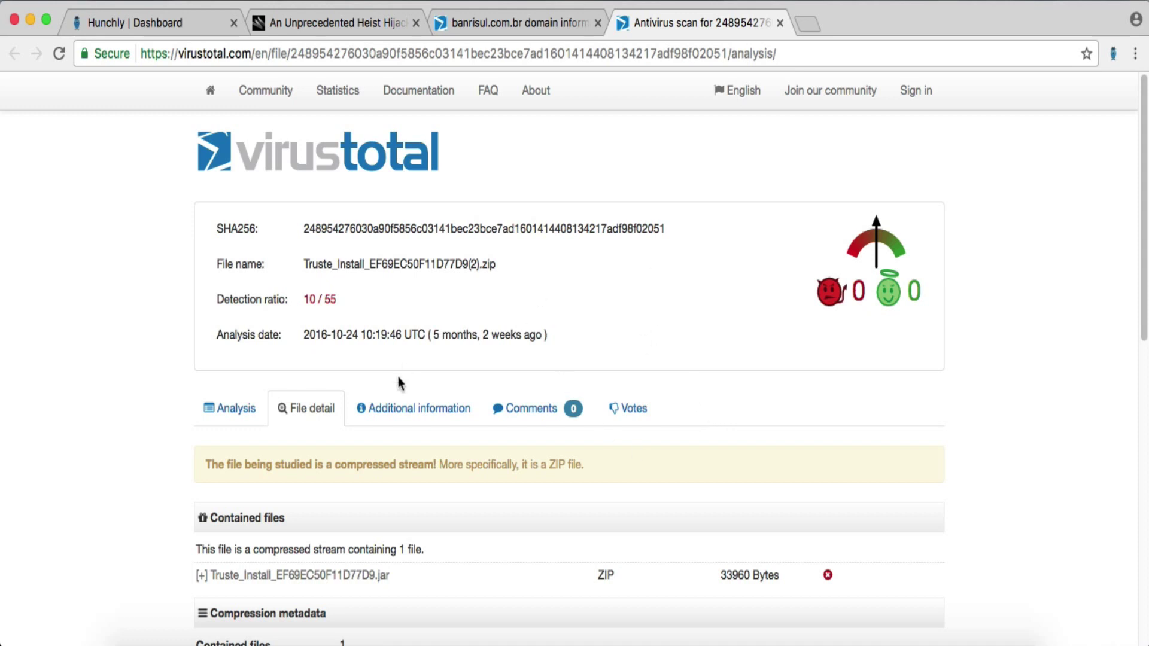
- Save the page note 'Malware sample tied to bank attack.' on the VirusTotal zip scan report
left_click(1112, 53)
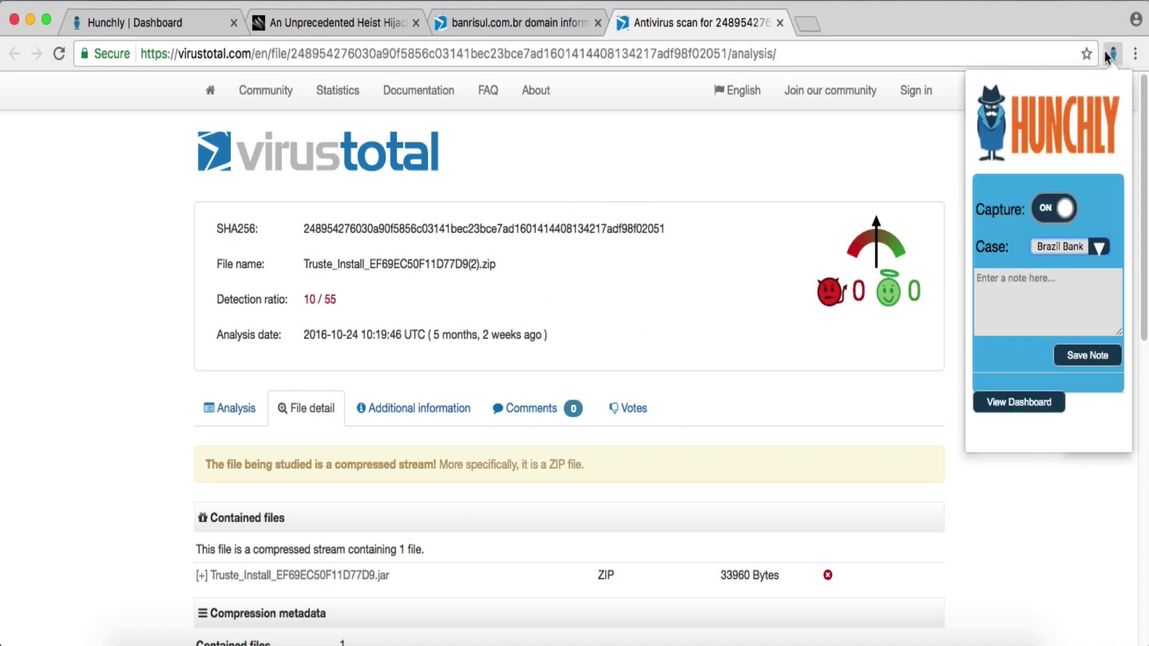
left_click(1021, 314)
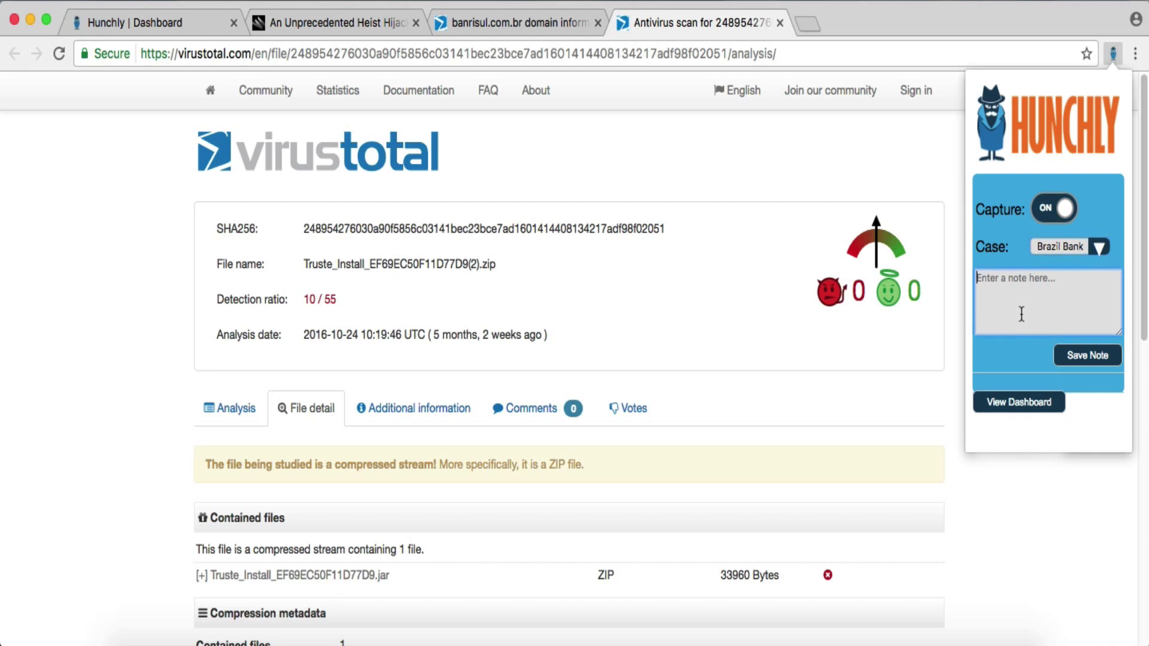
type("Malware sample tied to bank ac")
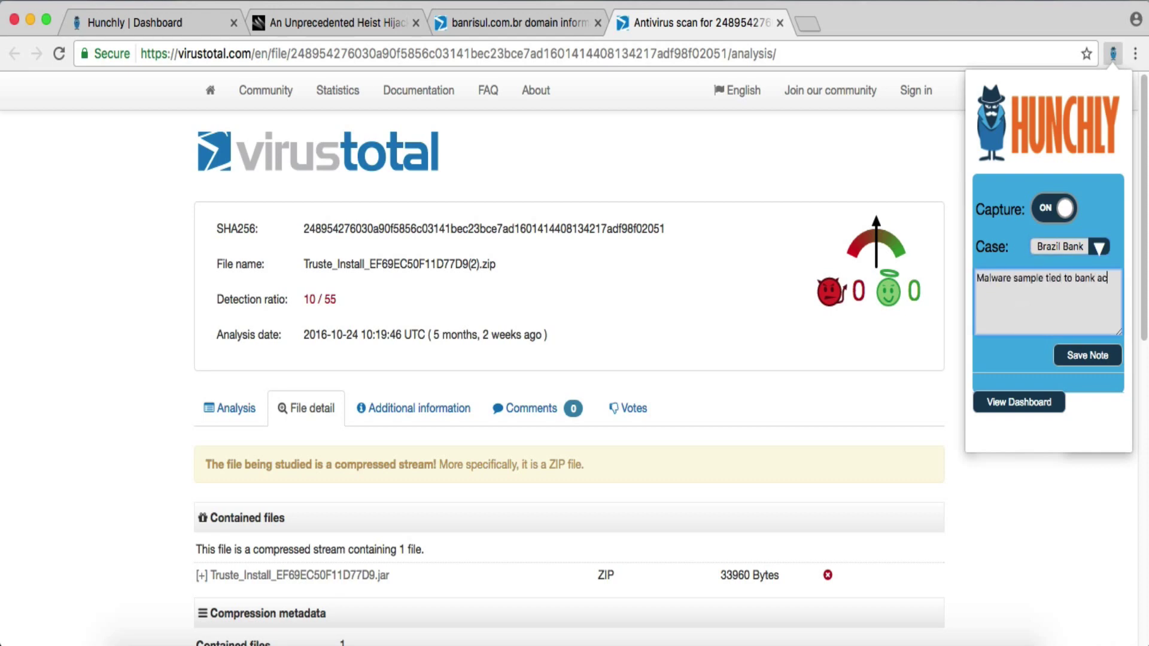
key("BackSpace")
type("ttack.")
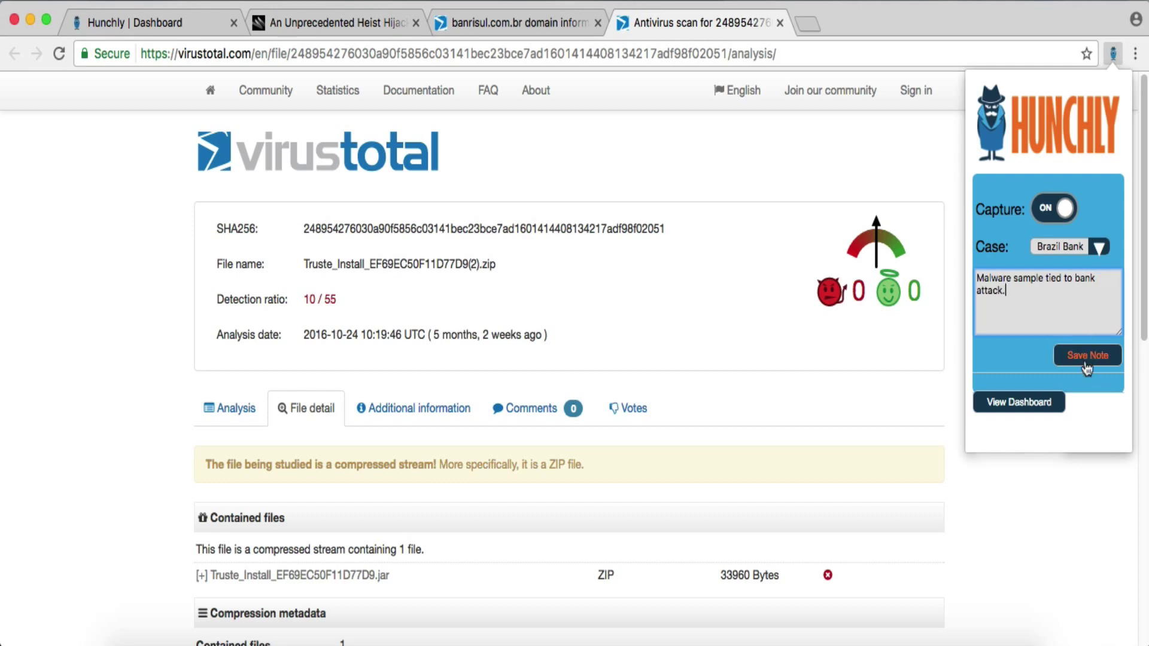
left_click(1087, 356)
scroll(641, 472, "down", 4)
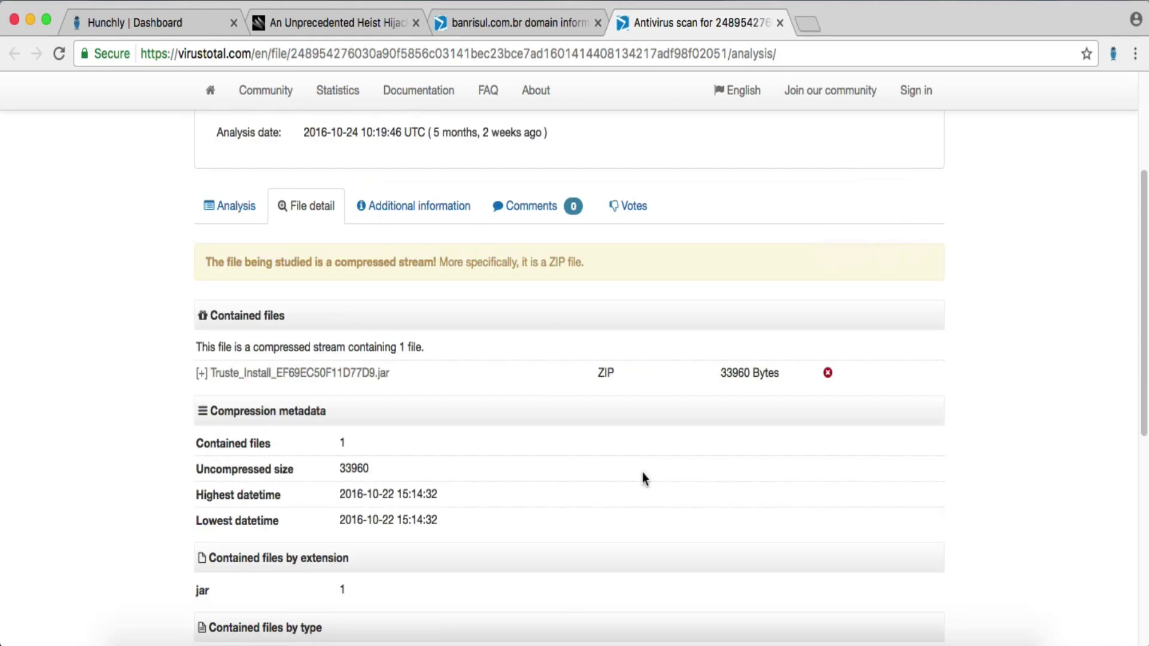
scroll(473, 479, "down", 8)
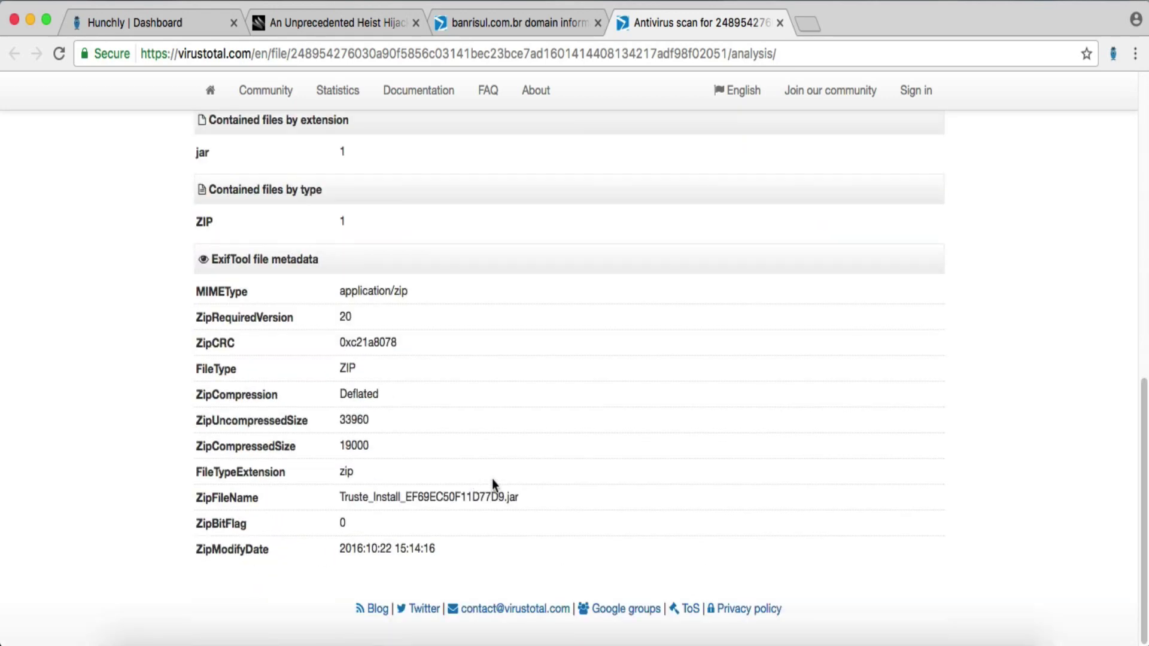
scroll(492, 479, "up", 12)
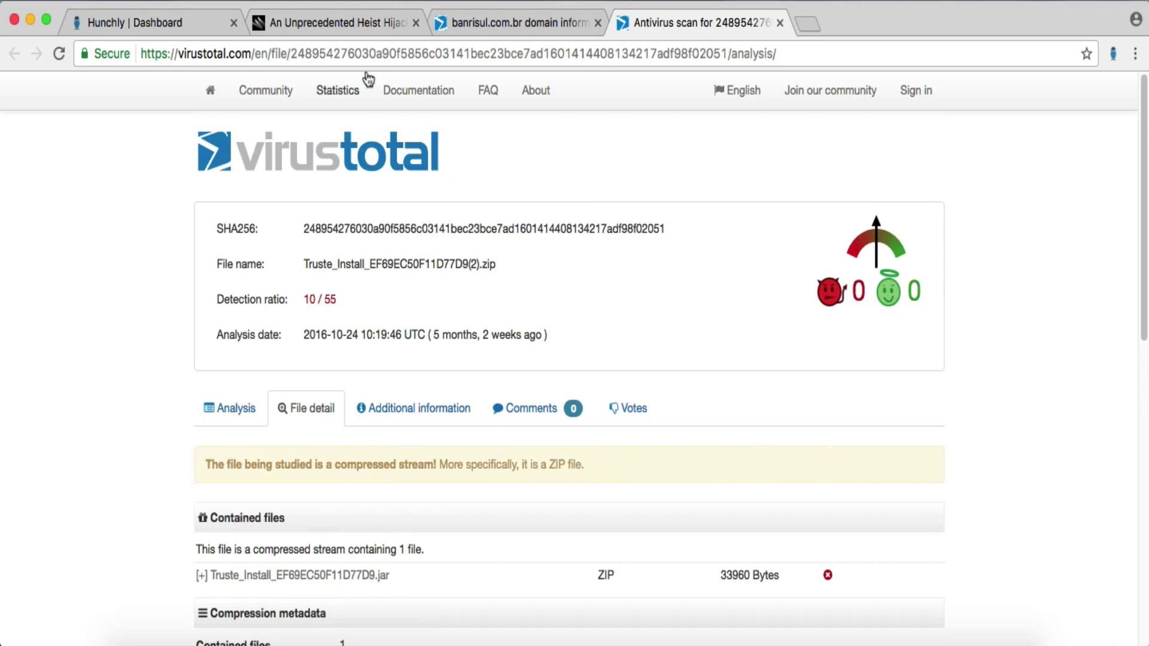
- Read further down the Wired heist article
left_click(353, 27)
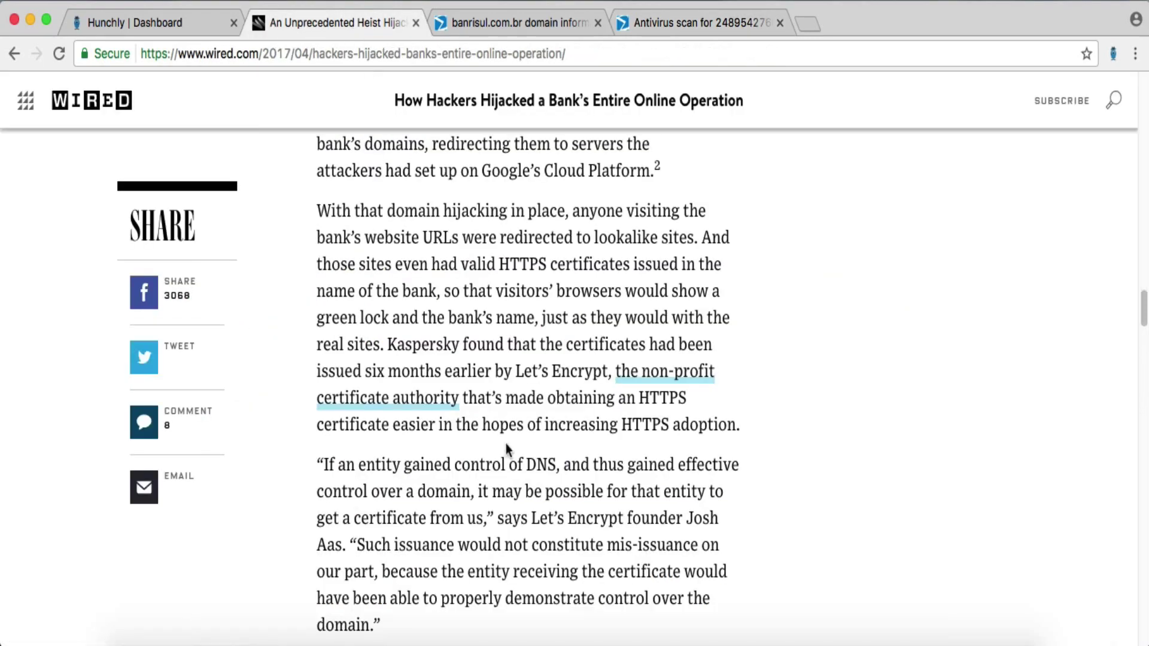
scroll(505, 444, "down", 13)
scroll(505, 450, "down", 10)
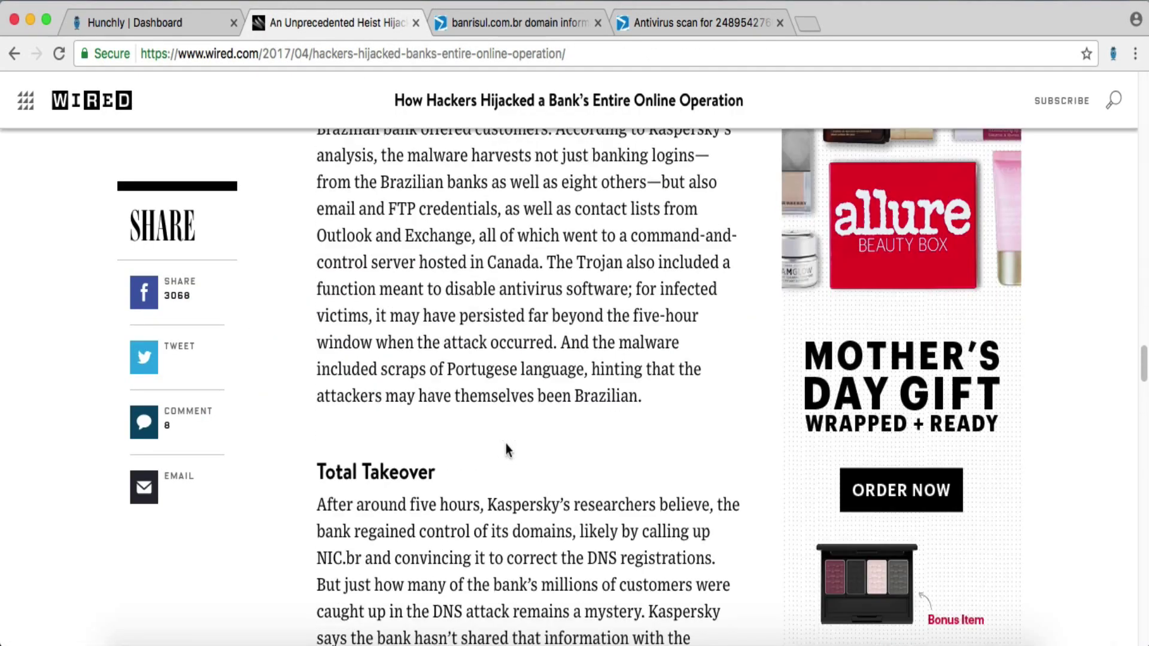
scroll(645, 471, "down", 11)
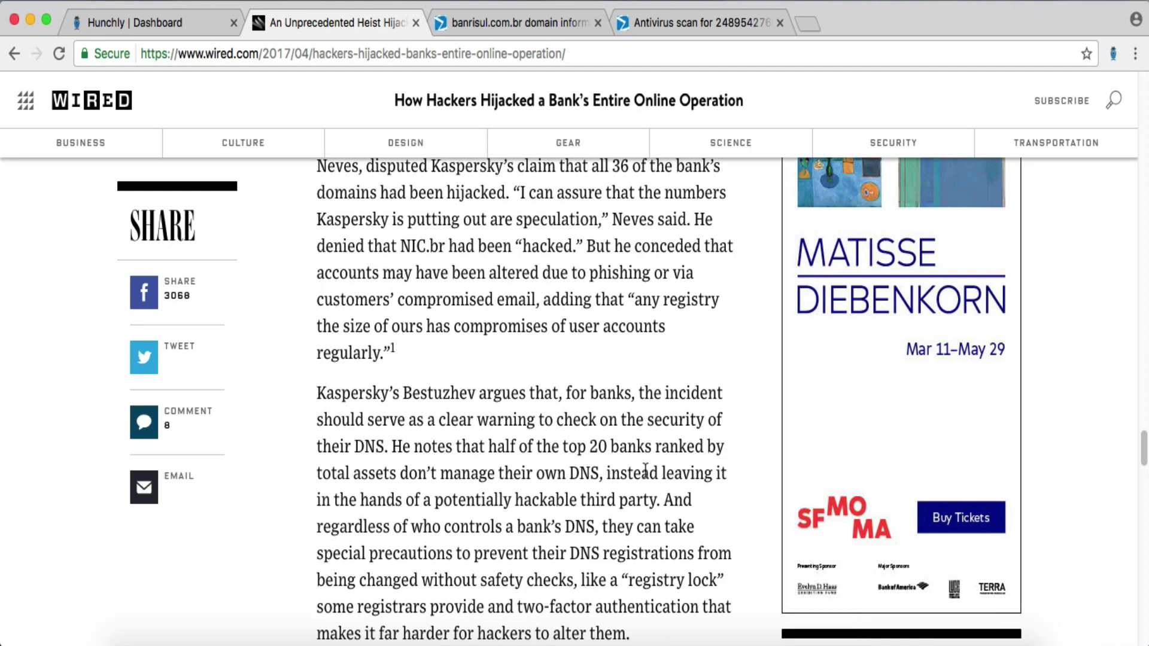
scroll(646, 471, "up", 5)
- Close the zip file analysis tab, returning to the banrisul.com.br domain report
left_click(520, 23)
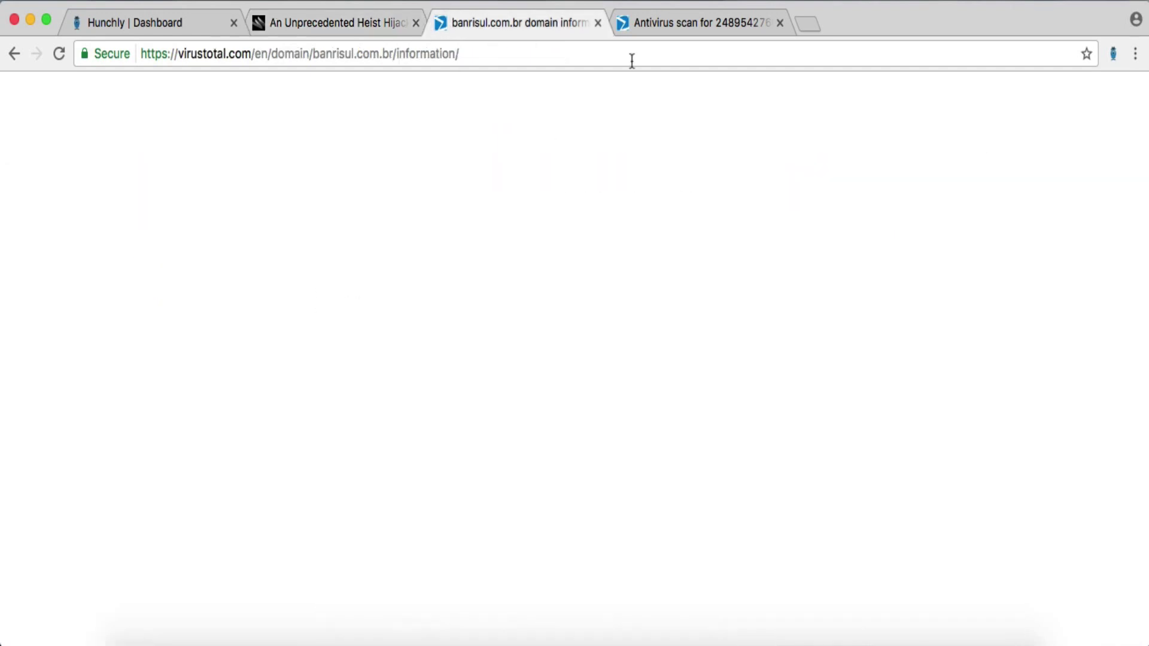
left_click(659, 25)
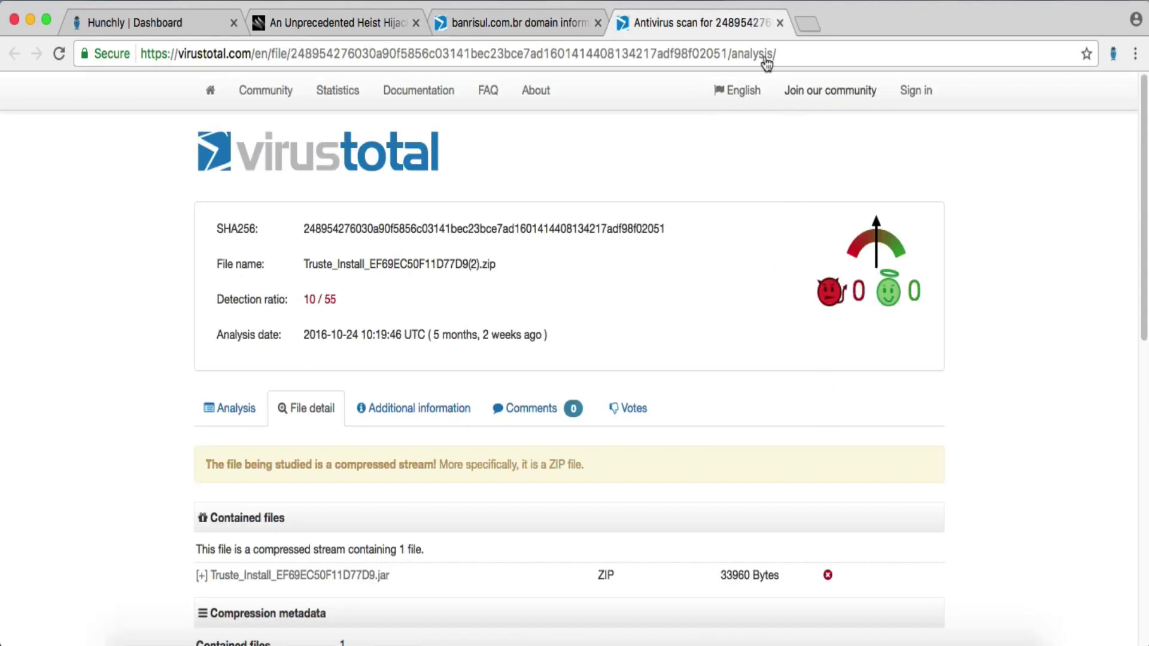
left_click(780, 23)
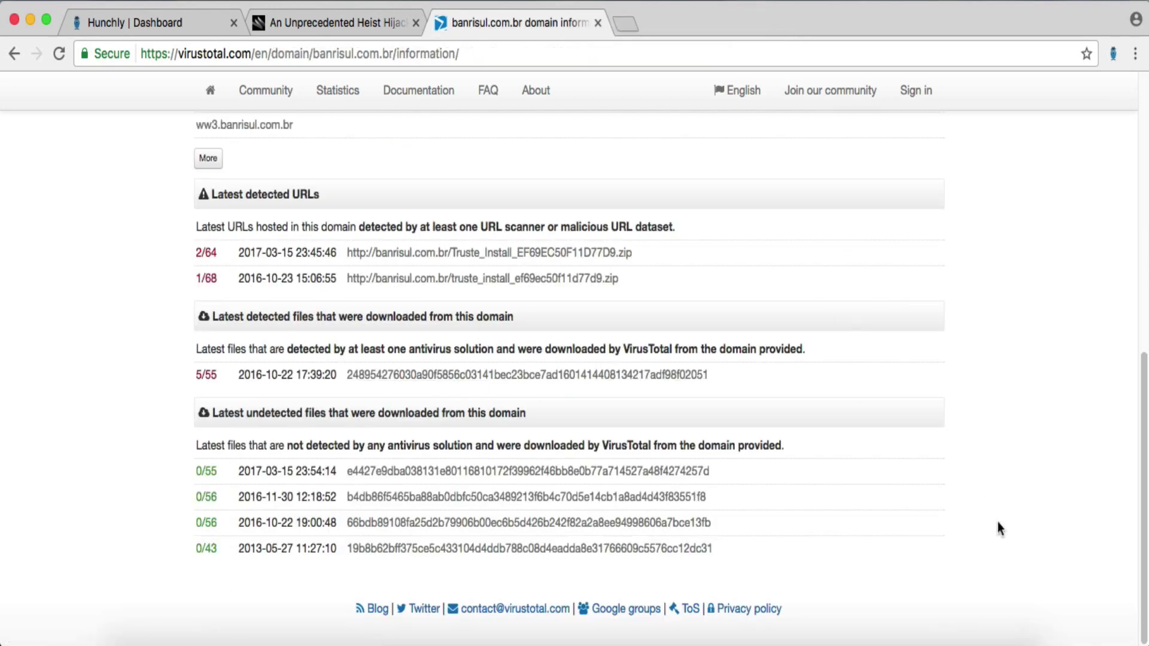
scroll(989, 534, "up", 5)
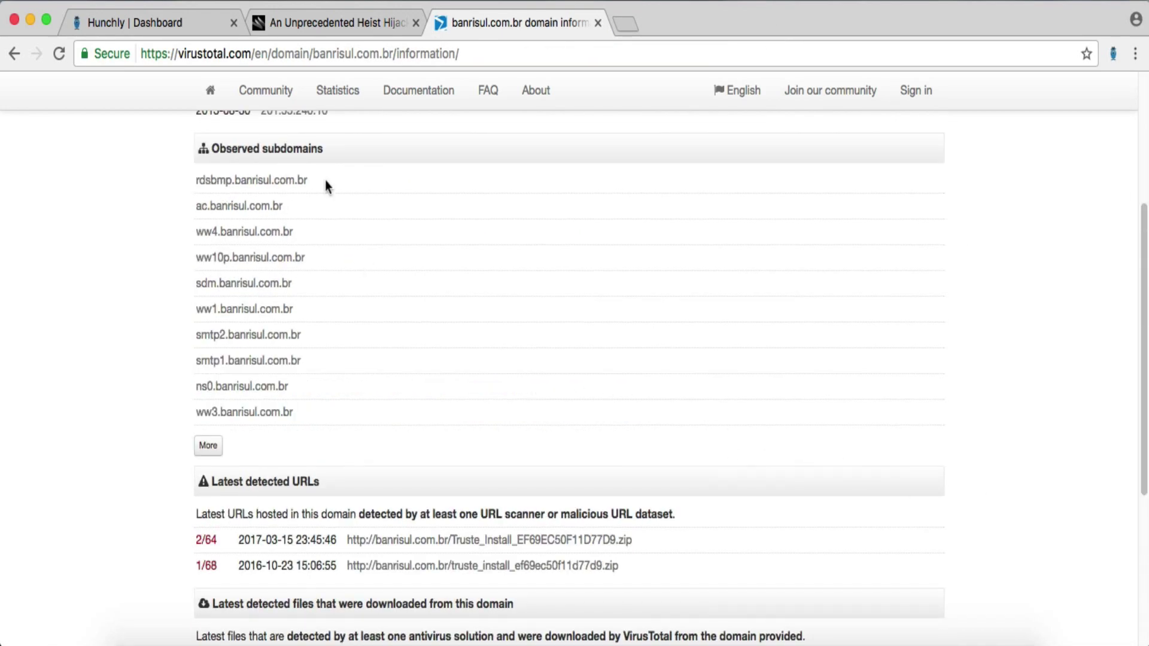
- In Hunchly's Brazil Bank dashboard, open the panamericano.com.br selector hits listing two captured pages
left_click(171, 21)
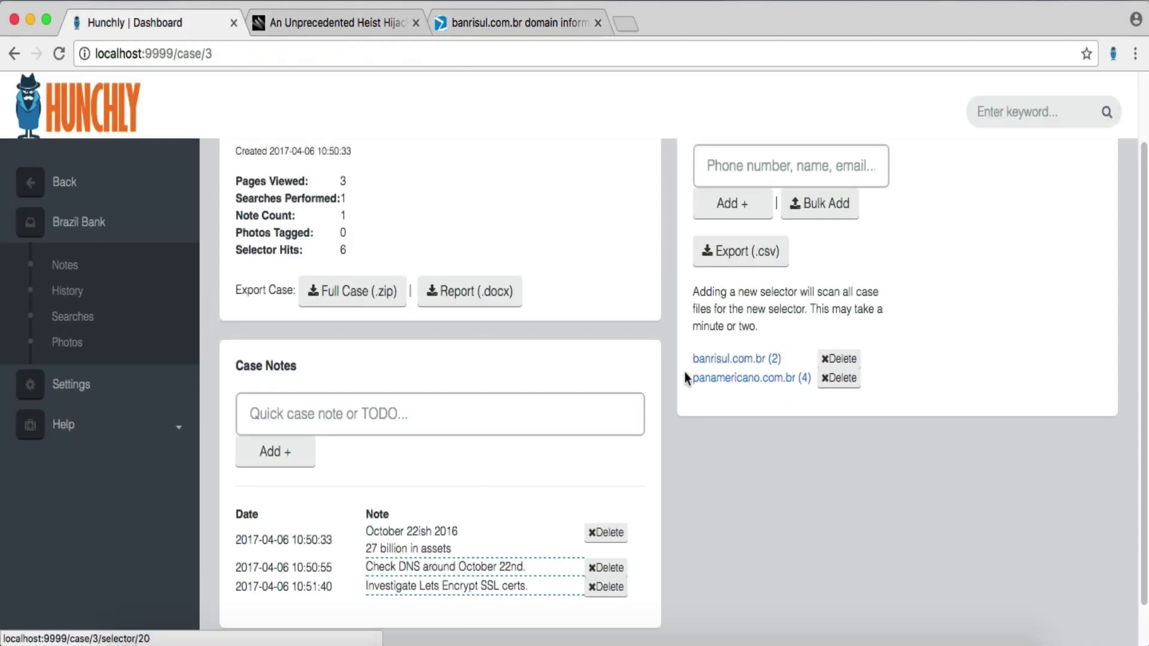
left_click_drag(690, 377, 770, 379)
left_click(760, 417)
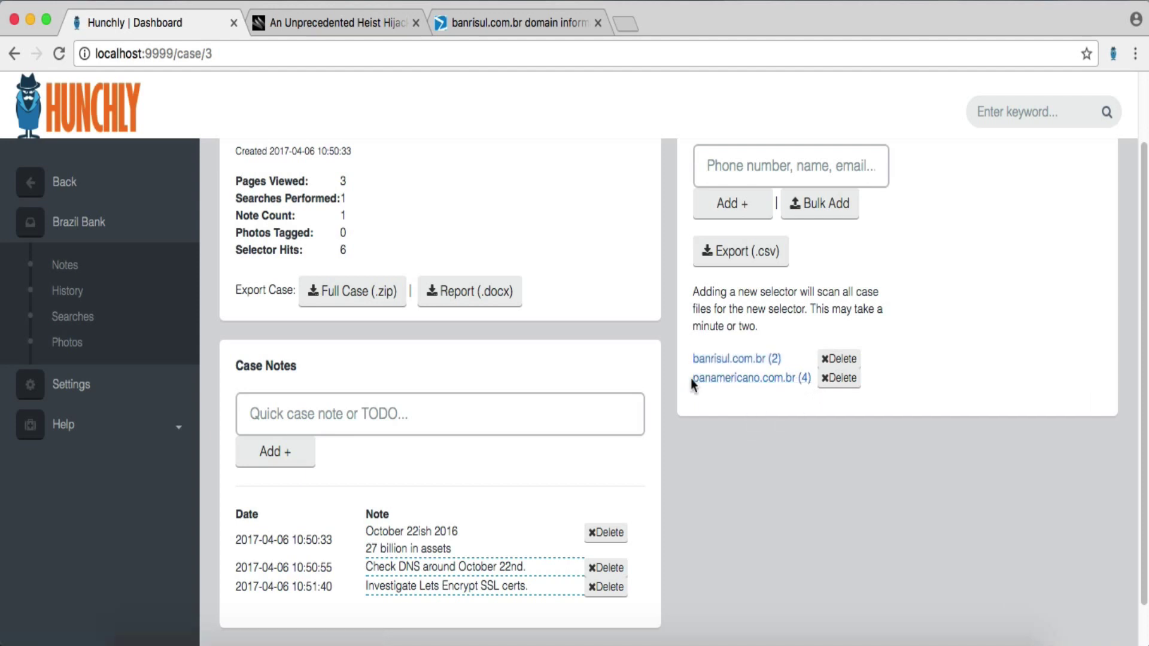
left_click_drag(692, 381, 771, 389)
left_click(790, 378)
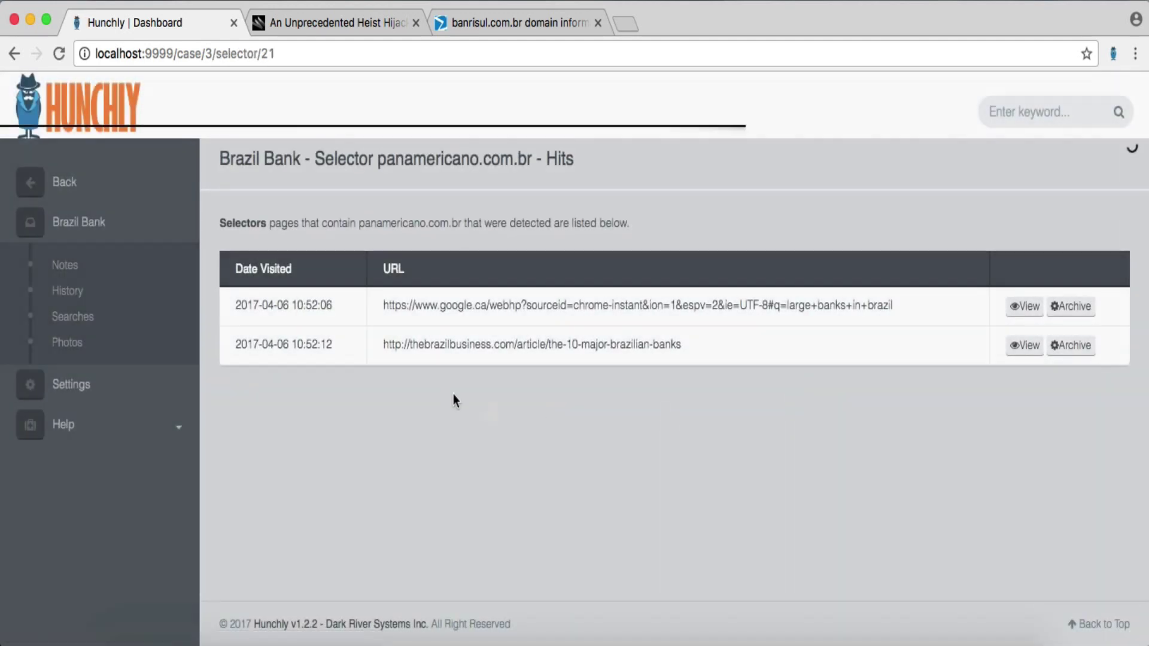
left_click_drag(532, 160, 376, 160)
key("super+c")
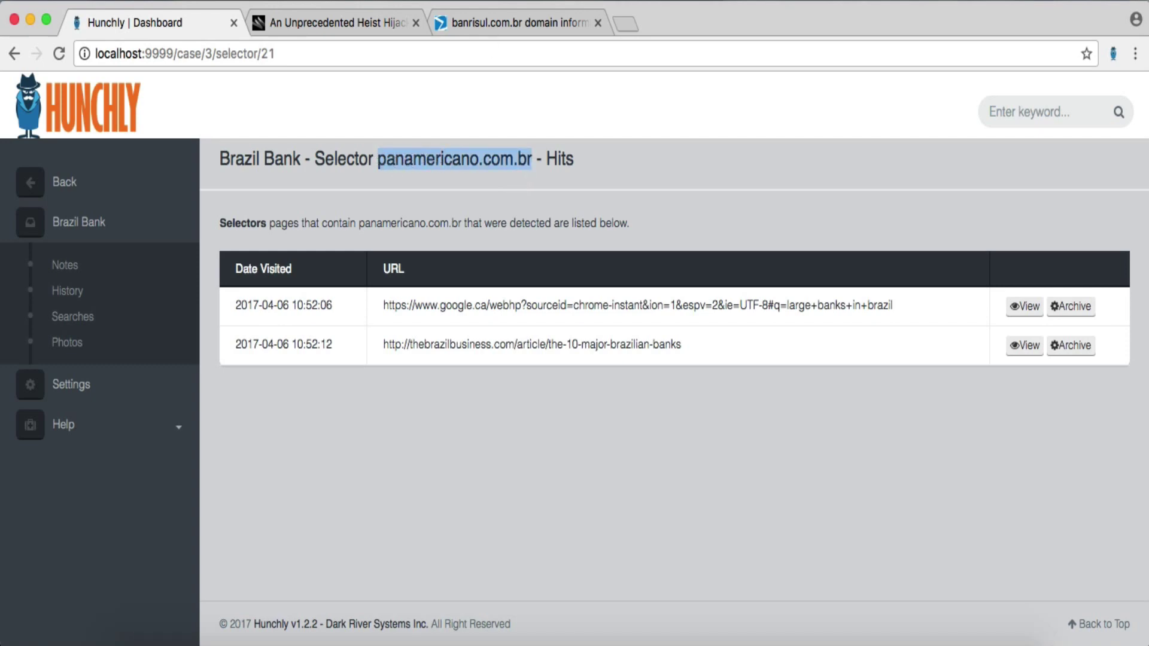
- Return to the banrisul.com.br VirusTotal domain report
left_click(301, 21)
left_click(506, 20)
scroll(484, 195, "up", 5)
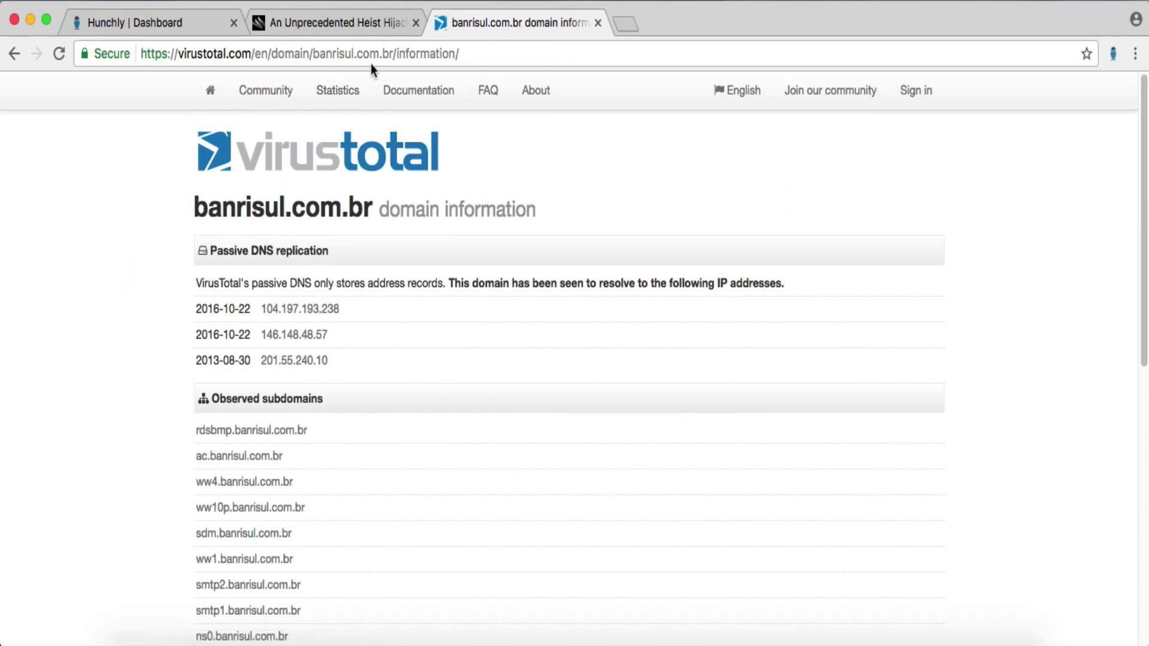
left_click_drag(313, 53, 394, 53)
key("super+v")
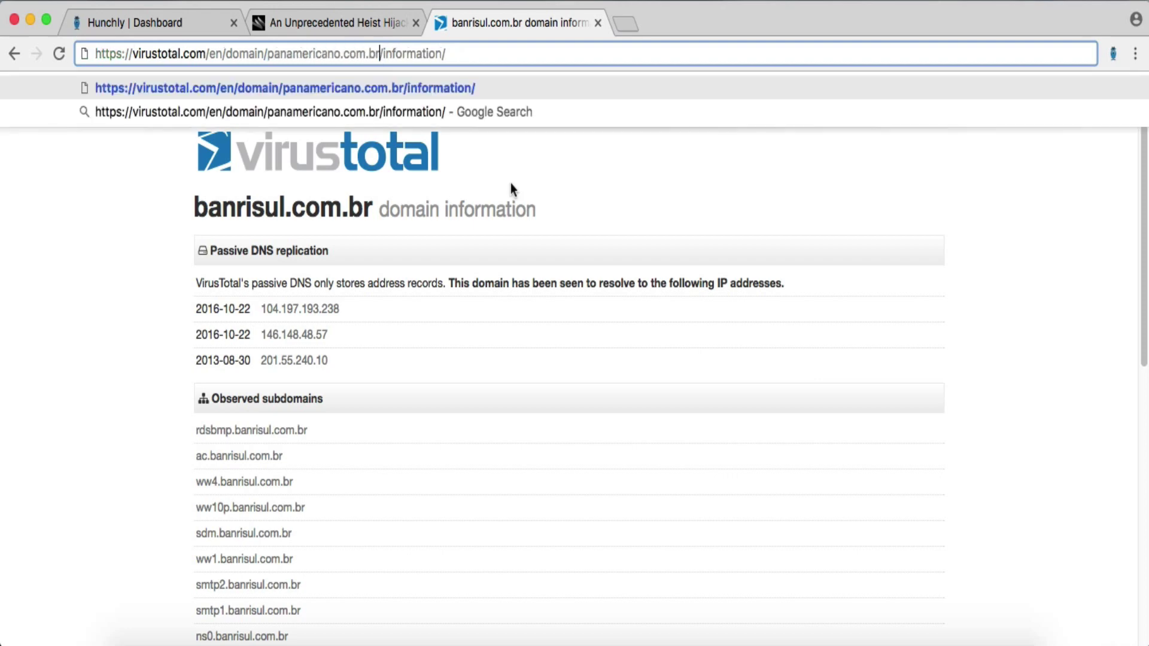
key("Return")
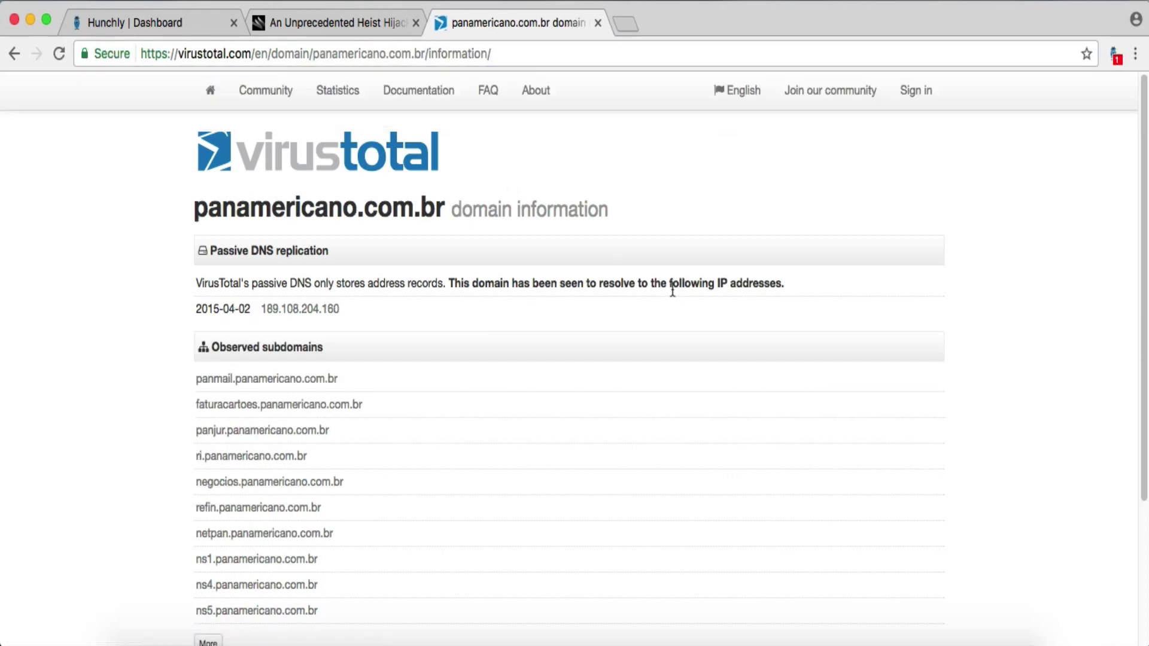
left_click(307, 308)
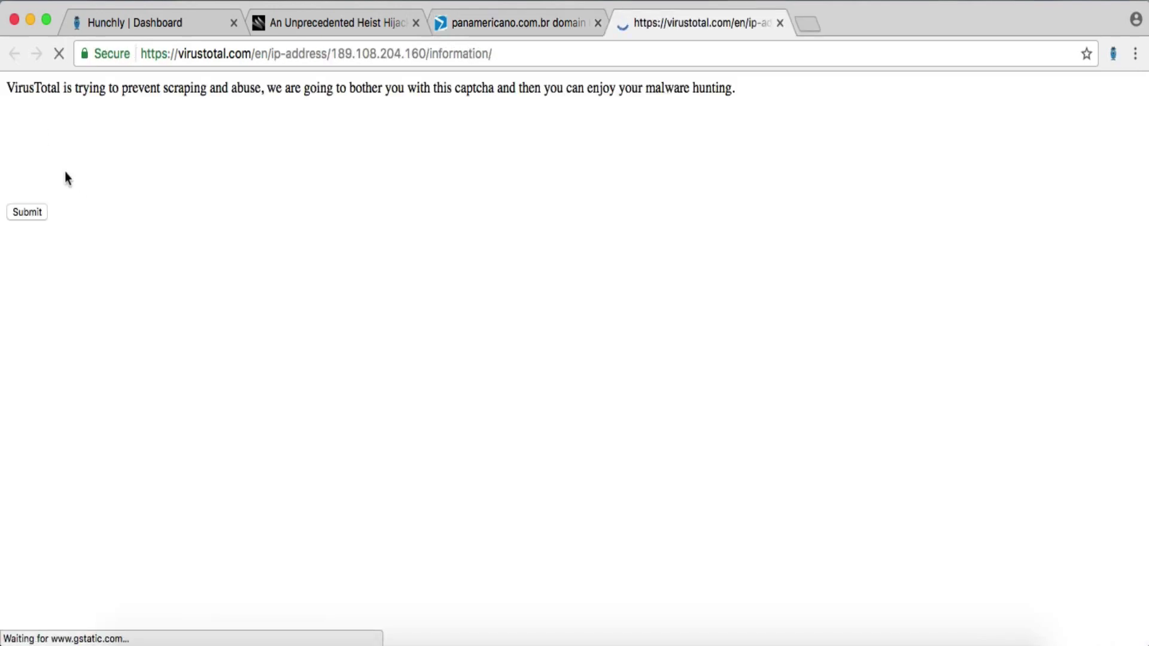
left_click(20, 148)
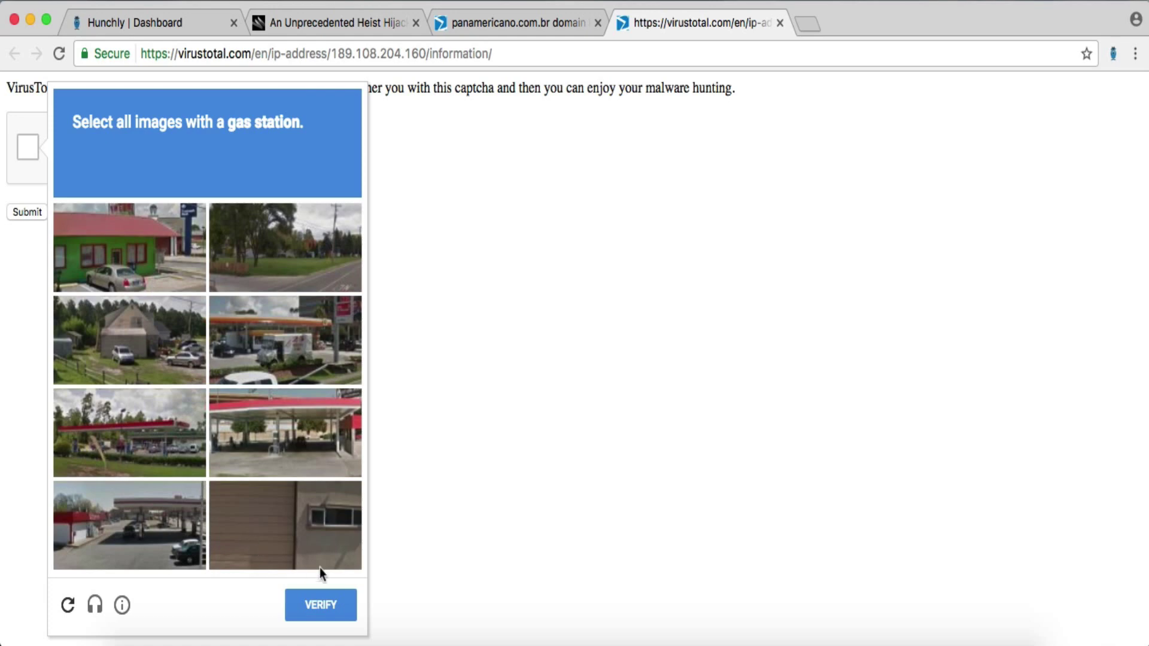
left_click(314, 382)
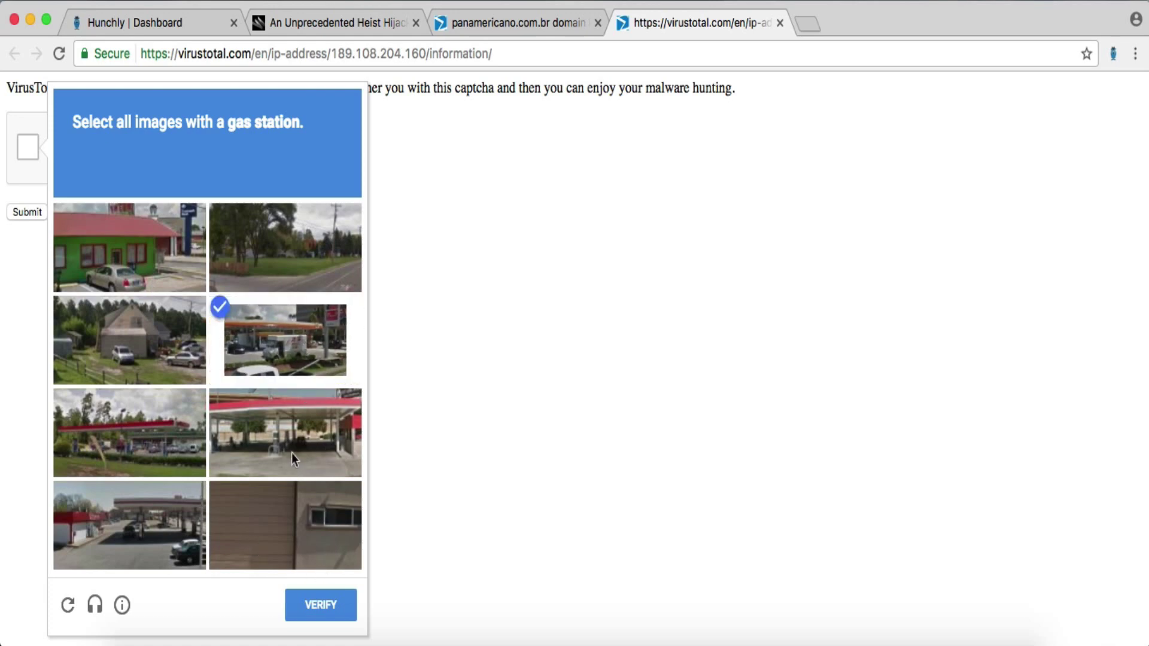
left_click(293, 454)
left_click(167, 429)
left_click(173, 522)
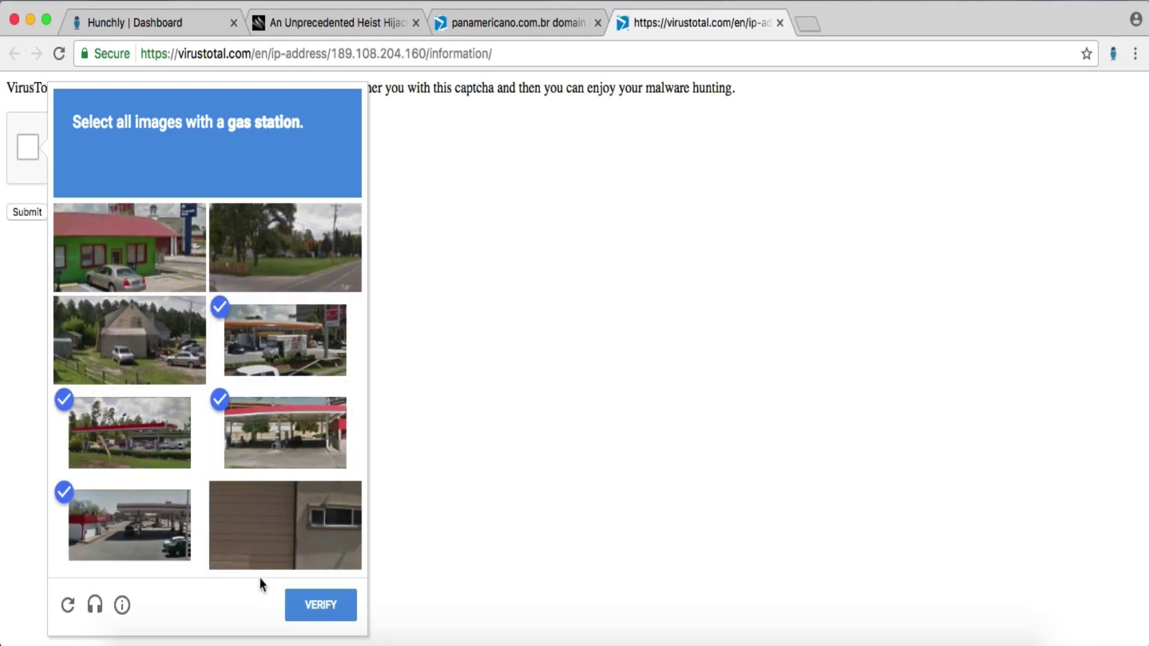
left_click(316, 616)
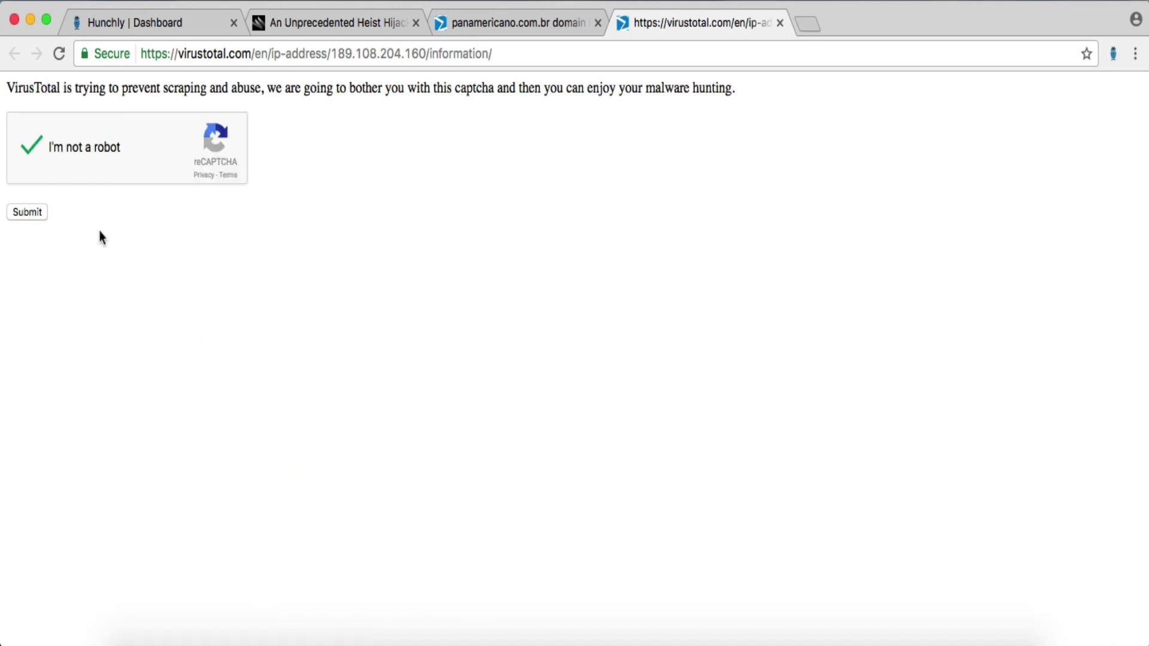
left_click(27, 213)
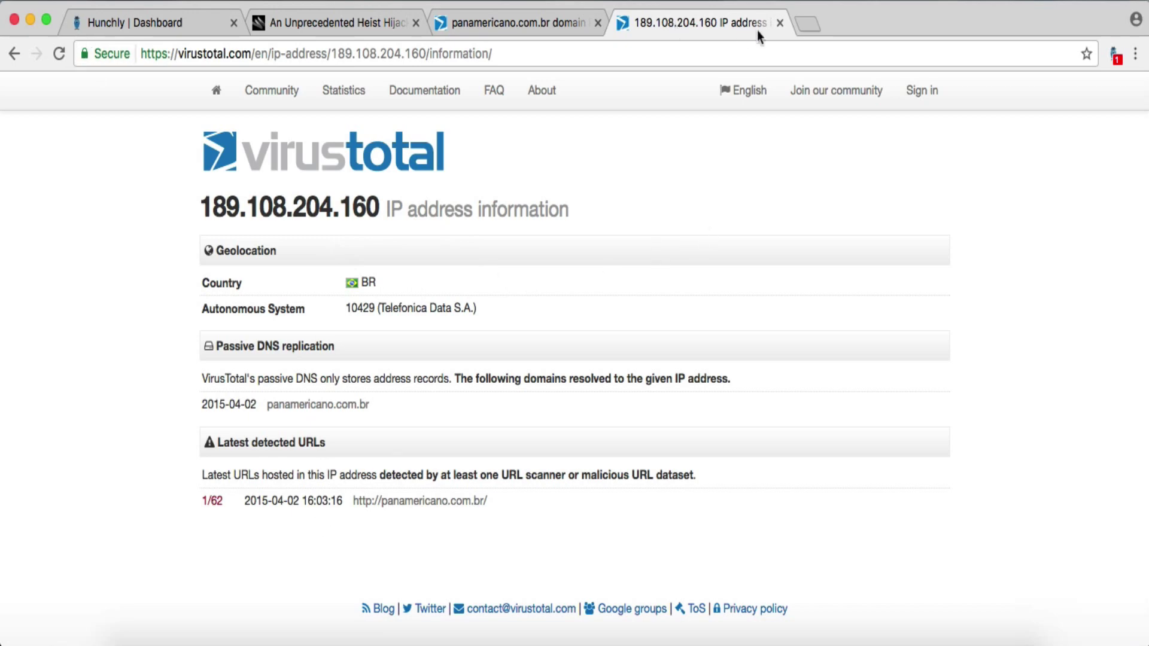
left_click(778, 24)
scroll(624, 258, "down", 5)
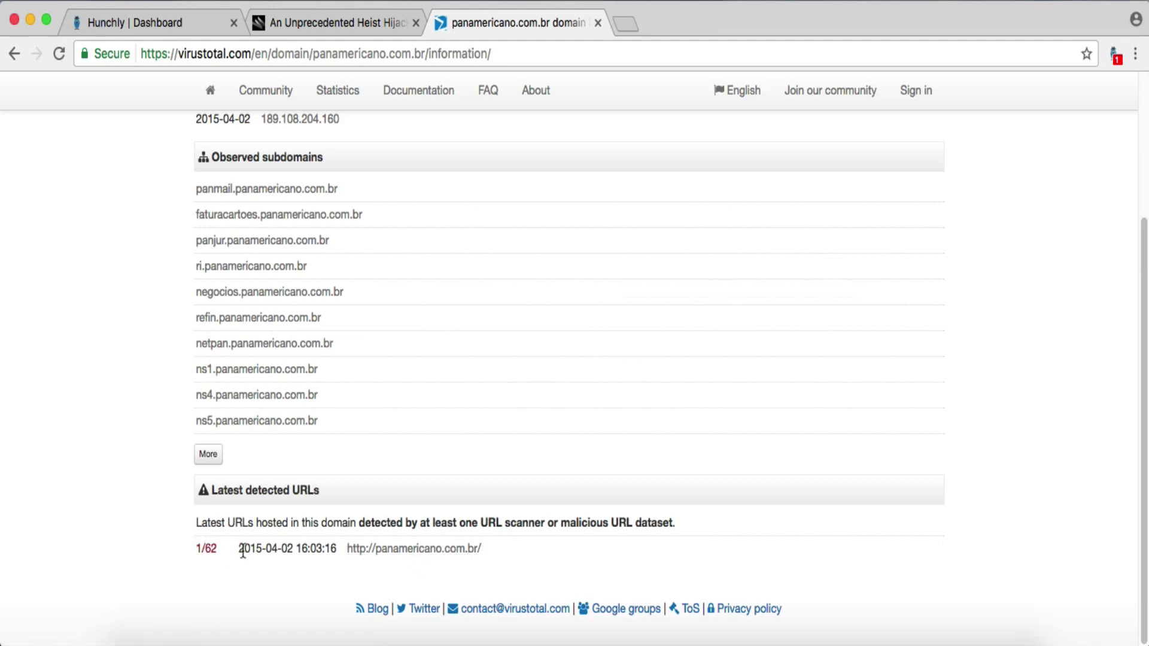
left_click_drag(240, 551, 294, 551)
left_click(295, 569)
- View the Brazil Bank case overview with 13 selector hits, then select VirusTotal's address bar
left_click(109, 25)
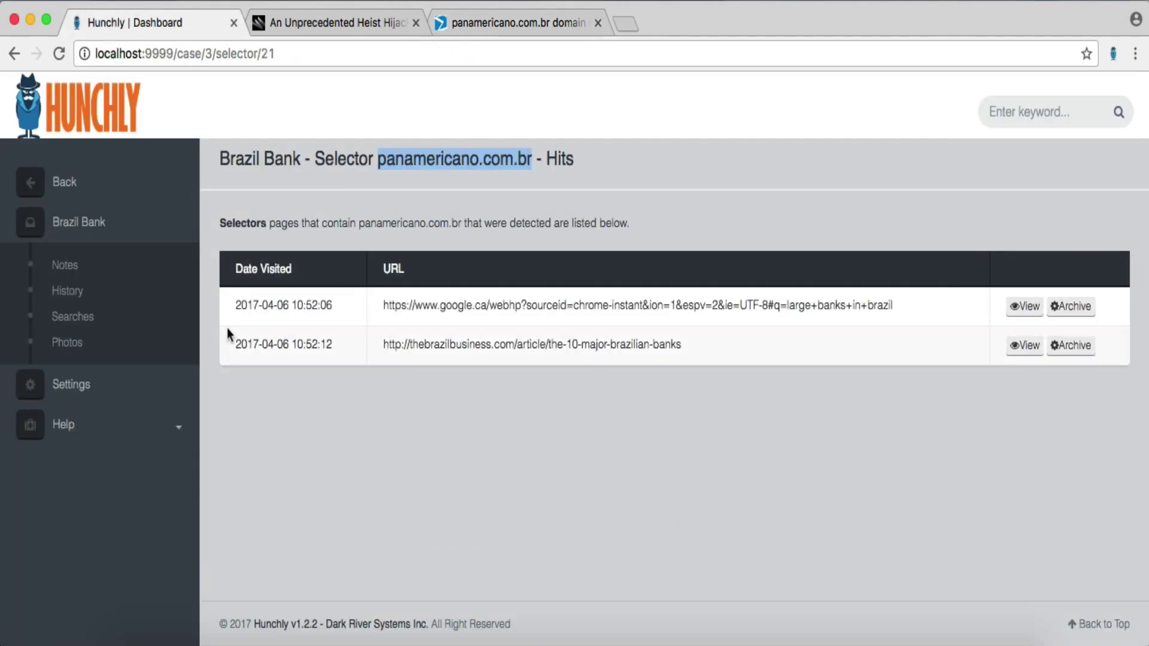
left_click(99, 230)
scroll(568, 452, "down", 3)
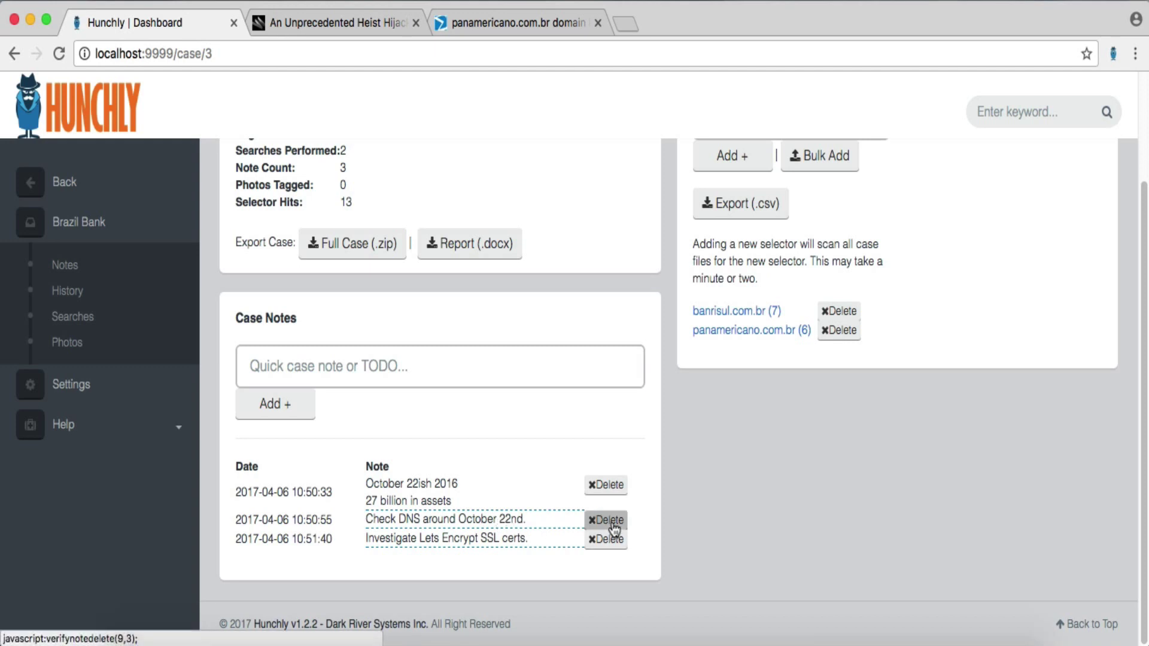
left_click(504, 35)
left_click(504, 60)
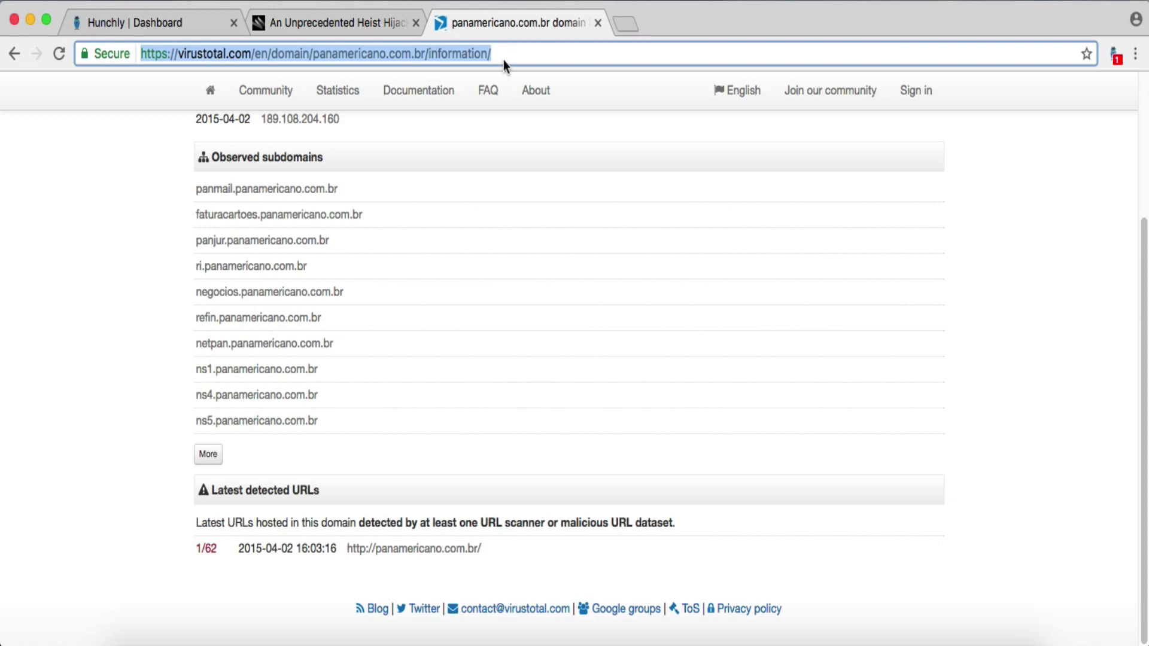
- Go to domaintools.com and open its WHOIS lookup, closing the extra home page tab
type("domaintools.com")
key("Return")
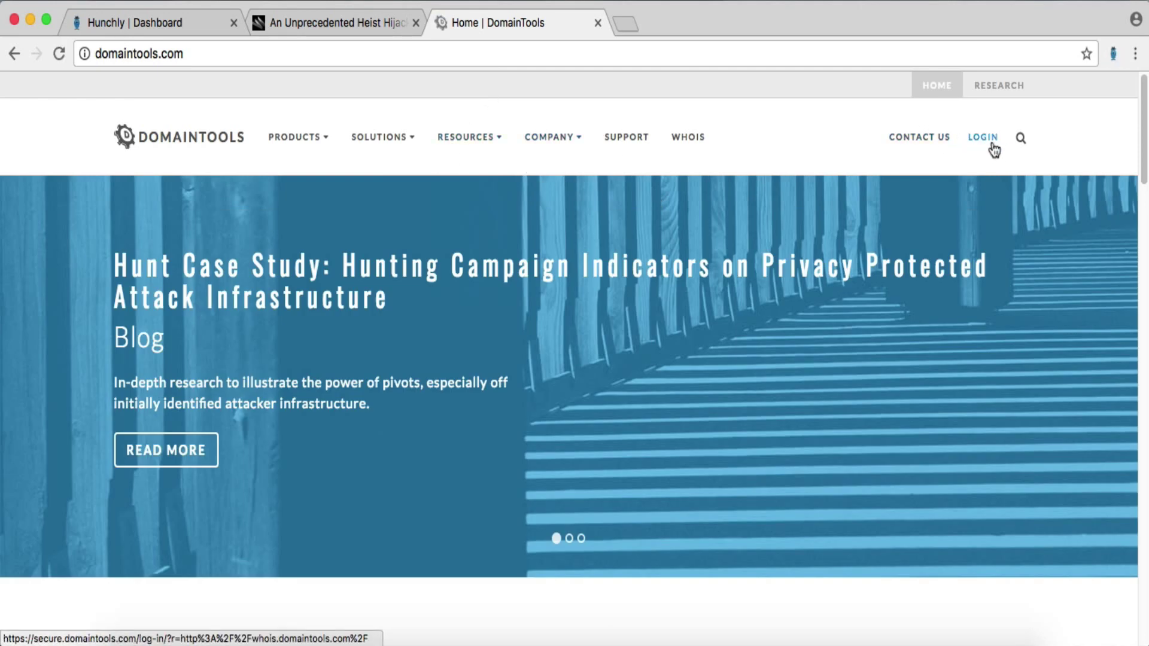
left_click(684, 144)
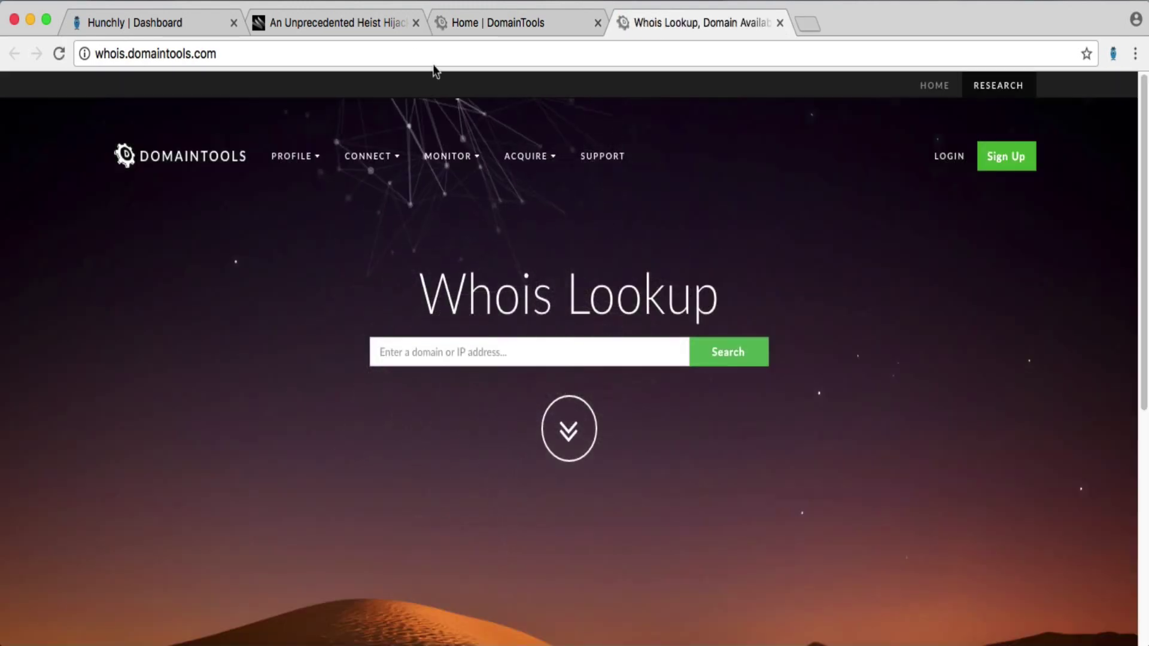
left_click(473, 35)
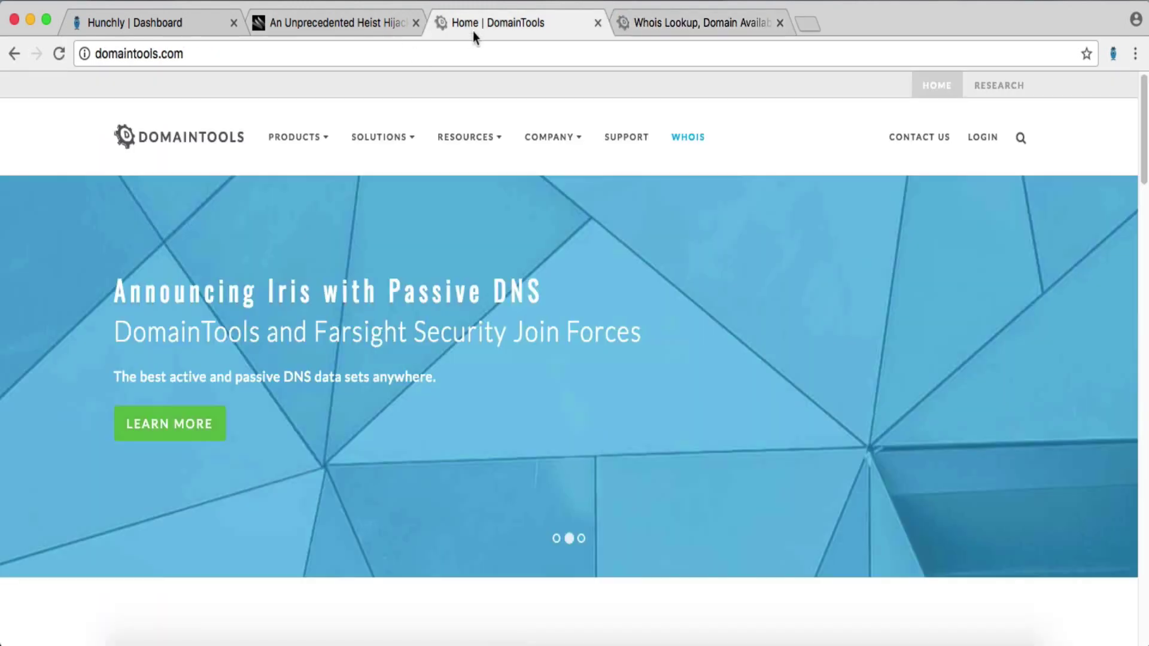
left_click(593, 23)
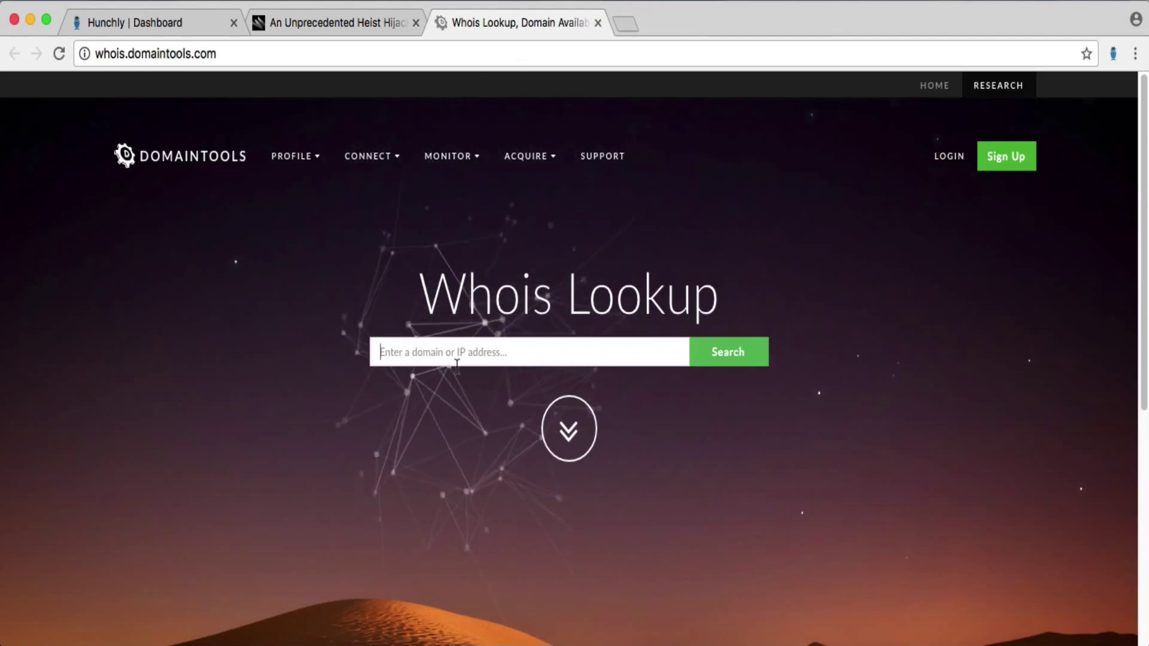
- Run a Whois search for banrisul.br.com
key("Return")
type("banrisual")
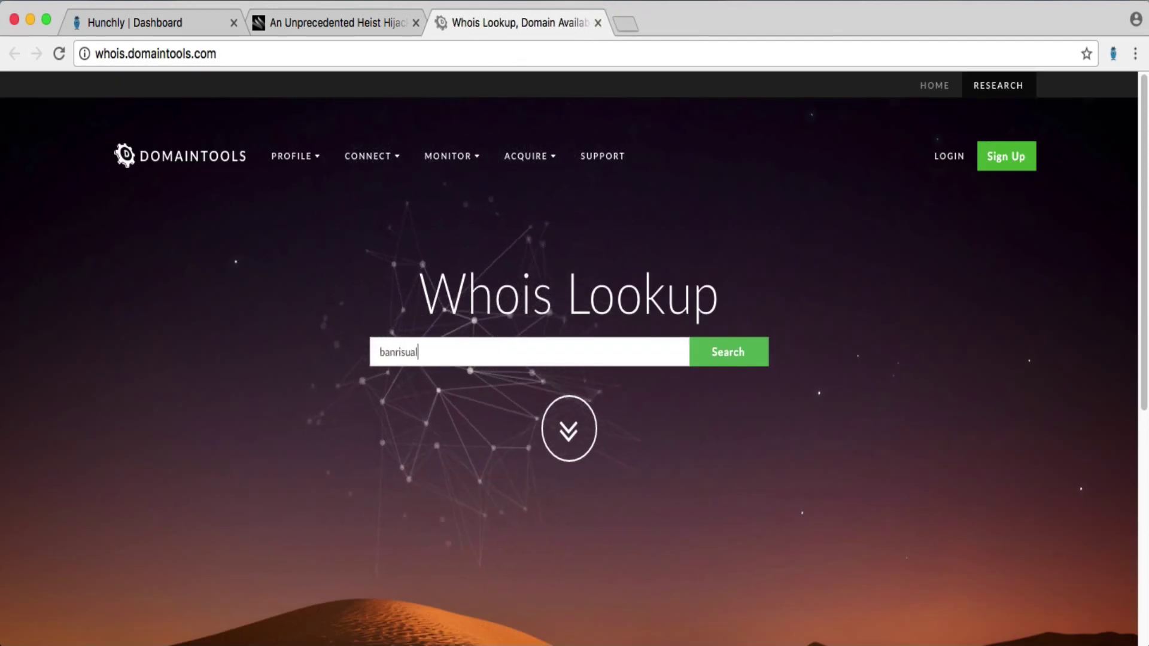
key("BackSpace")
key("BackSpace")
type("l.br.com")
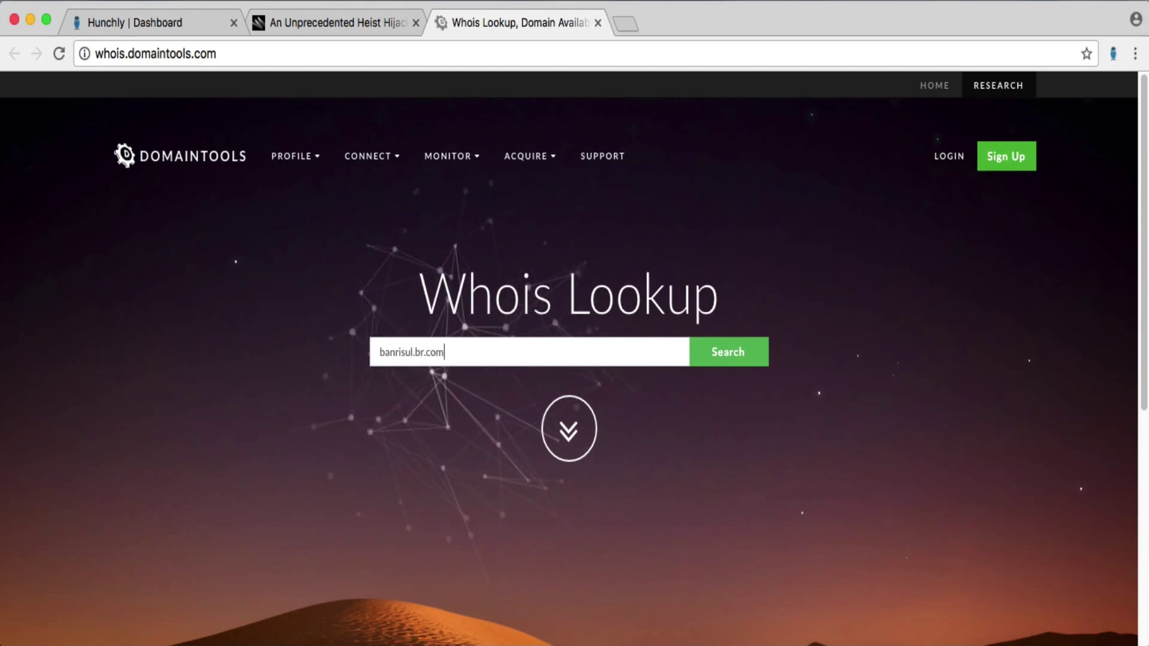
key("Return")
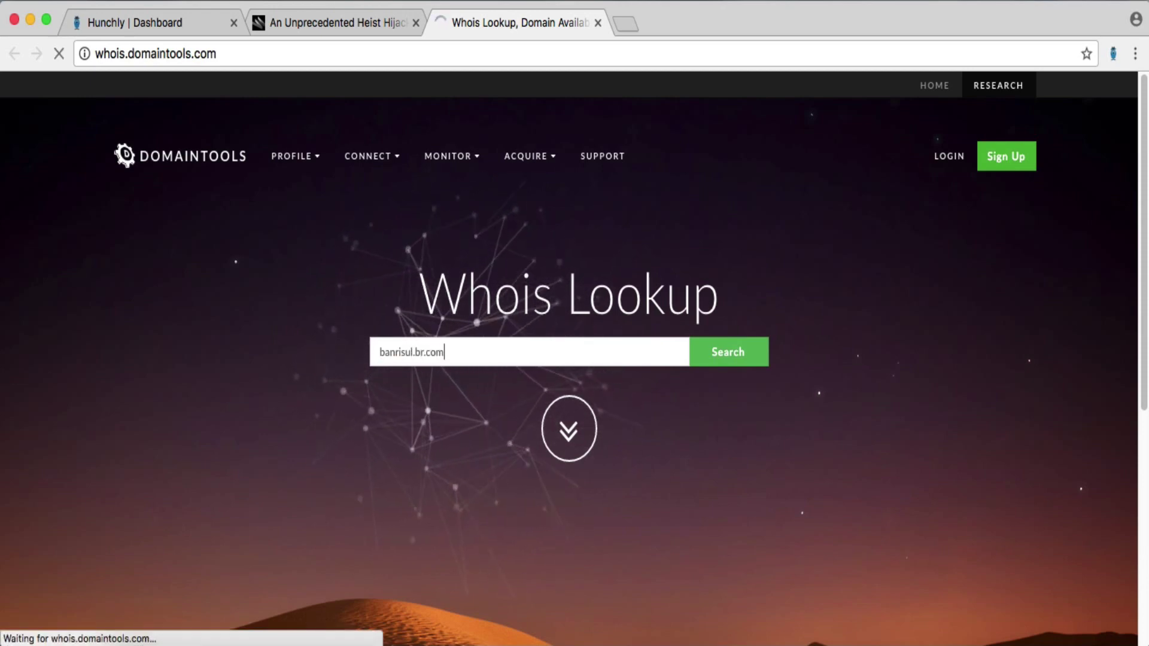
- Check the banrisul.com.br selector name in Hunchly, then ready the Whois Lookup box for another domain
left_click(198, 25)
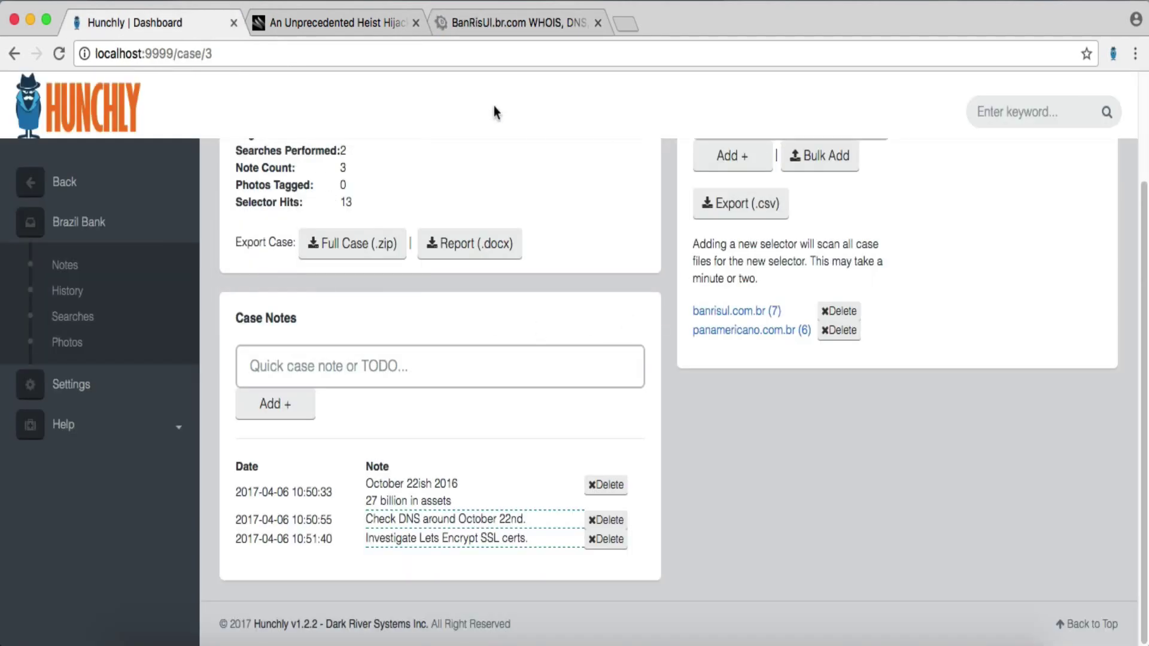
left_click_drag(682, 311, 767, 312)
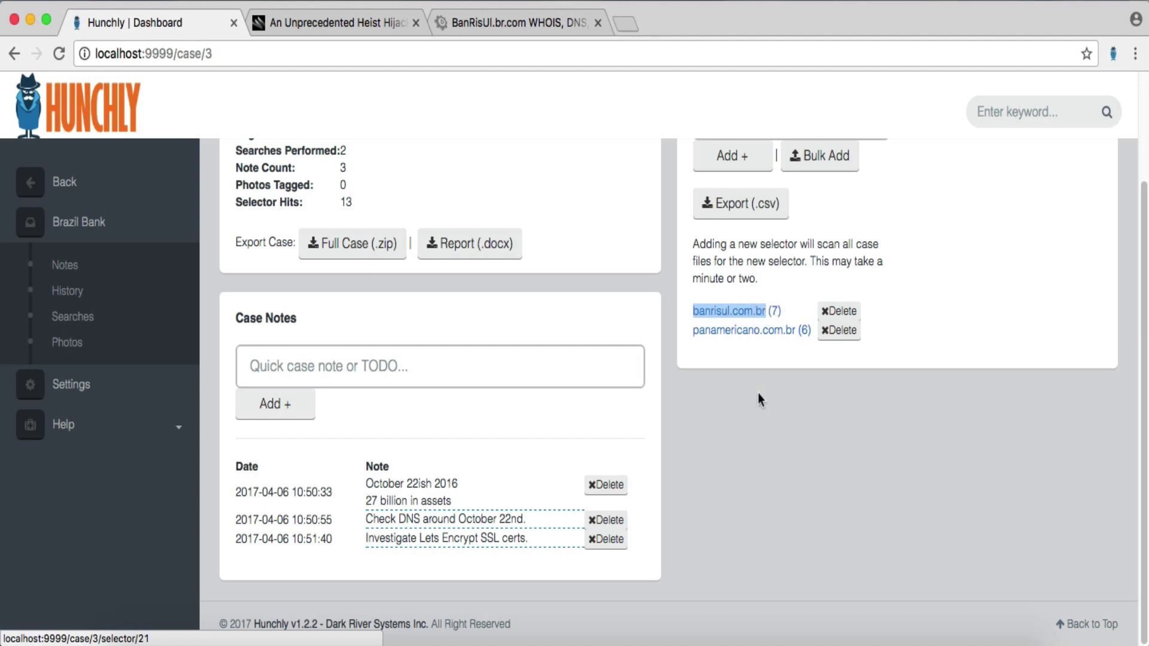
left_click(523, 26)
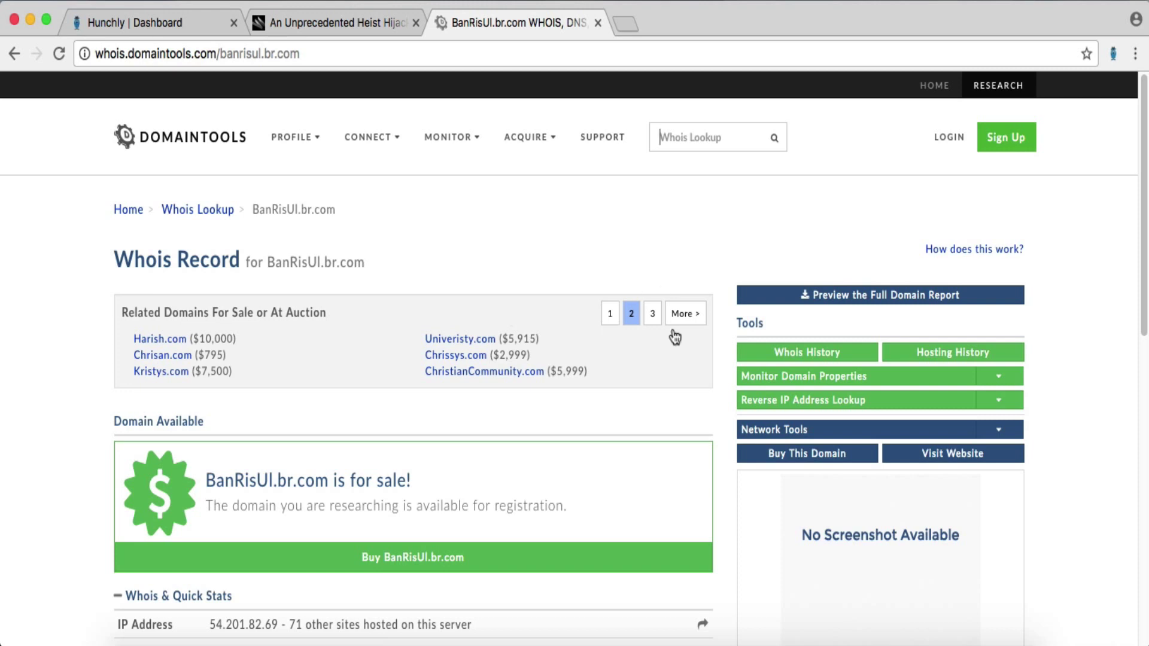
scroll(686, 419, "down", 1)
scroll(687, 419, "down", 2)
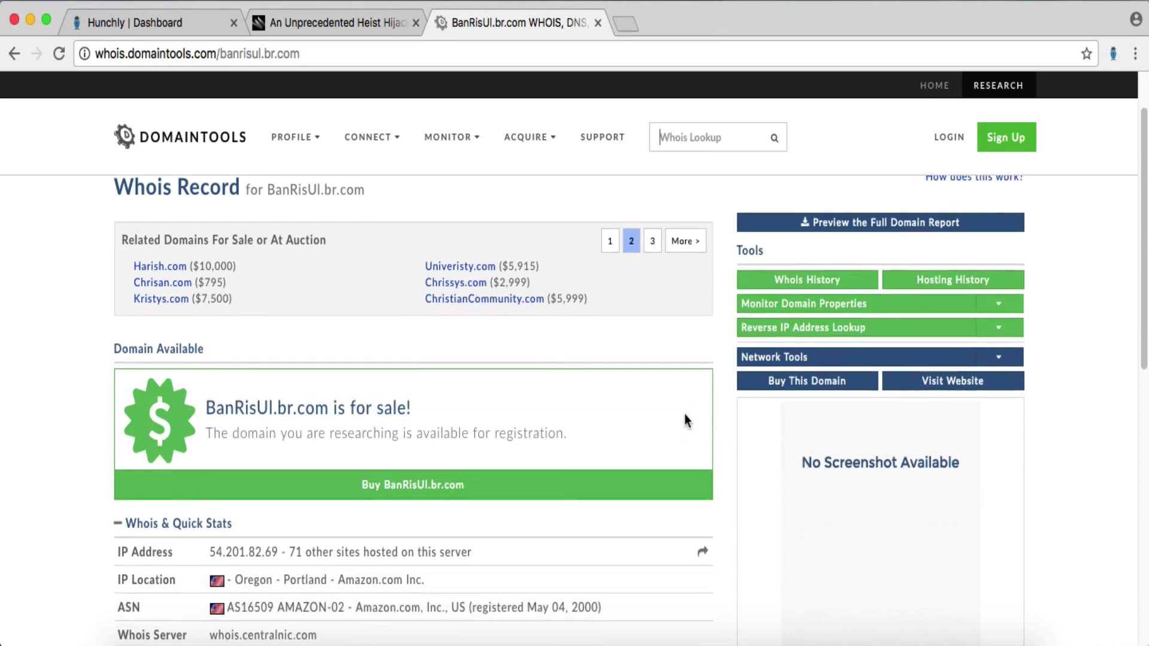
left_click(716, 112)
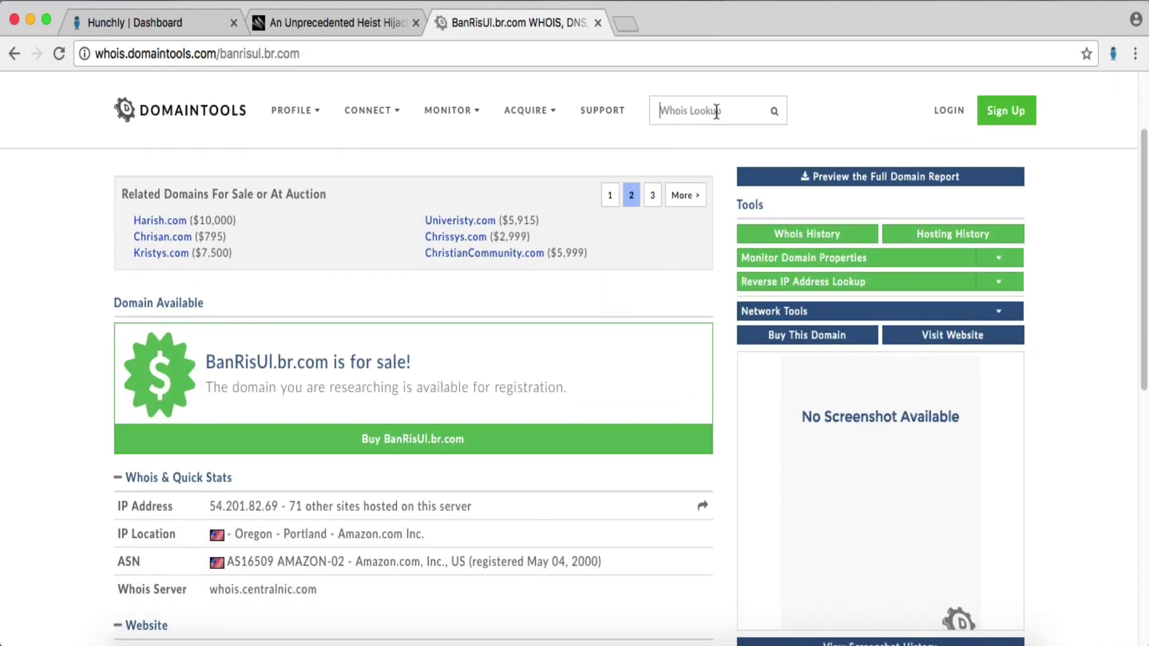
- Look up banrisul.com.br's Whois record, review its Quick Stats, and open its Whois History
type("banrisul.com.br")
key("Return")
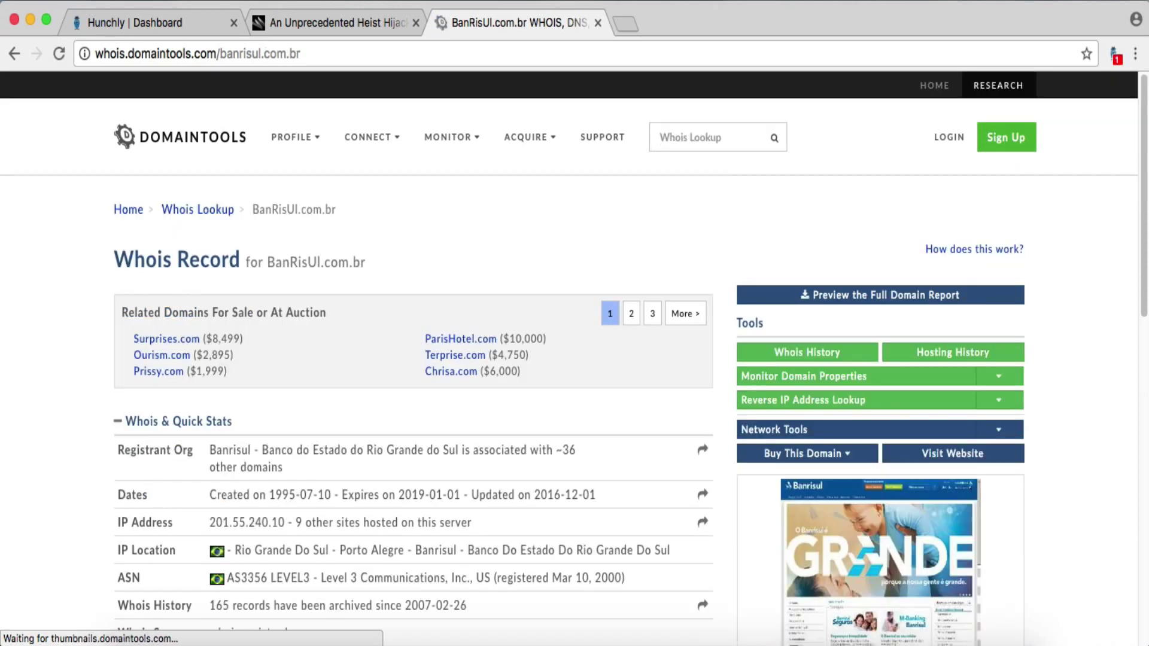
scroll(450, 476, "down", 3)
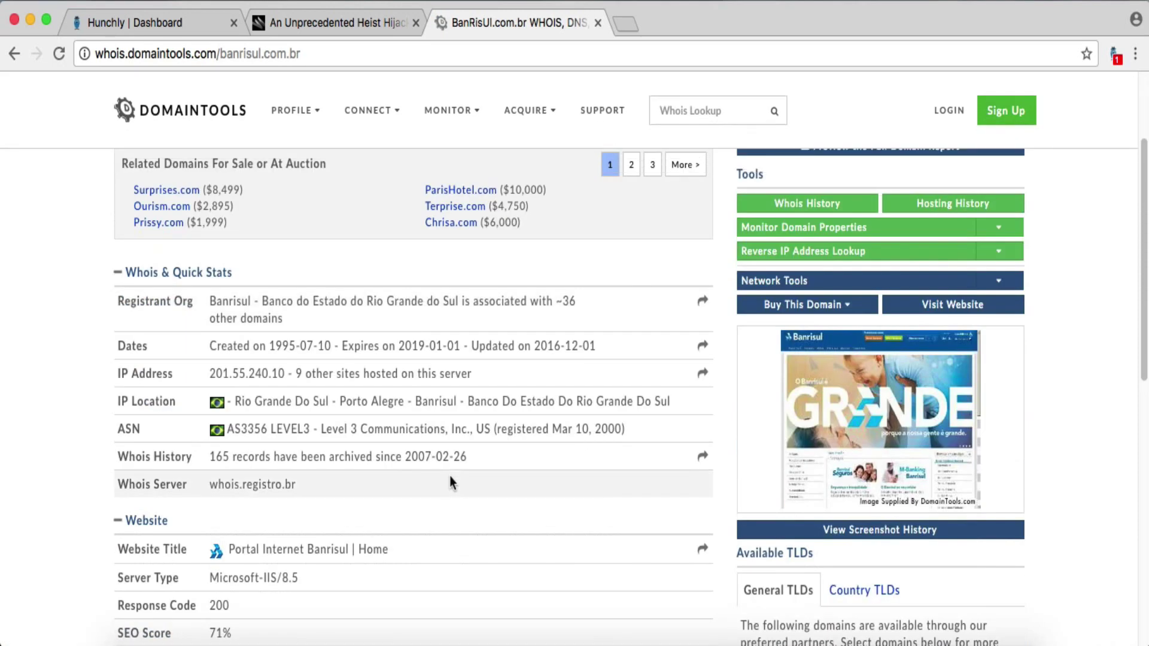
scroll(451, 476, "down", 3)
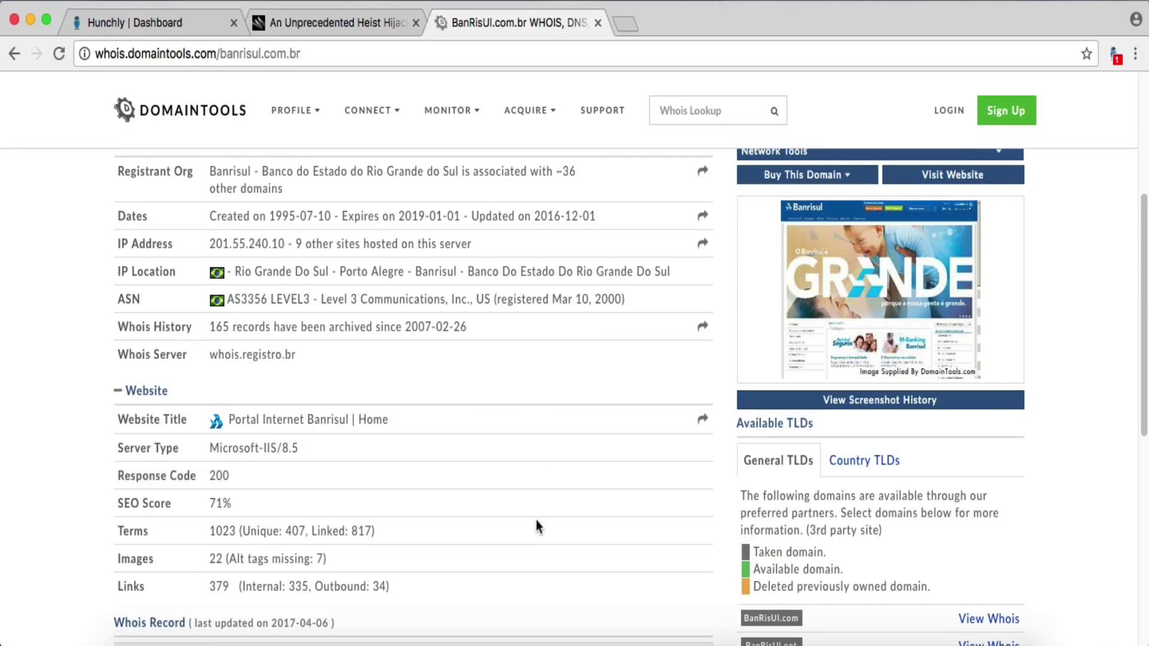
scroll(566, 494, "down", 1)
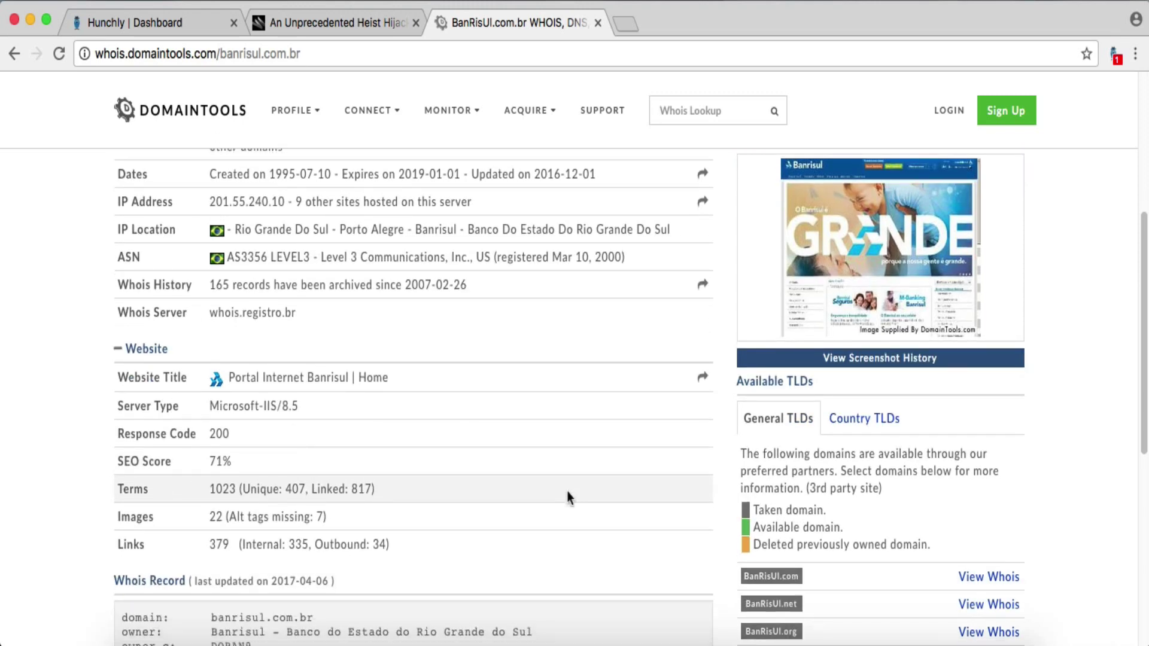
scroll(569, 497, "up", 1)
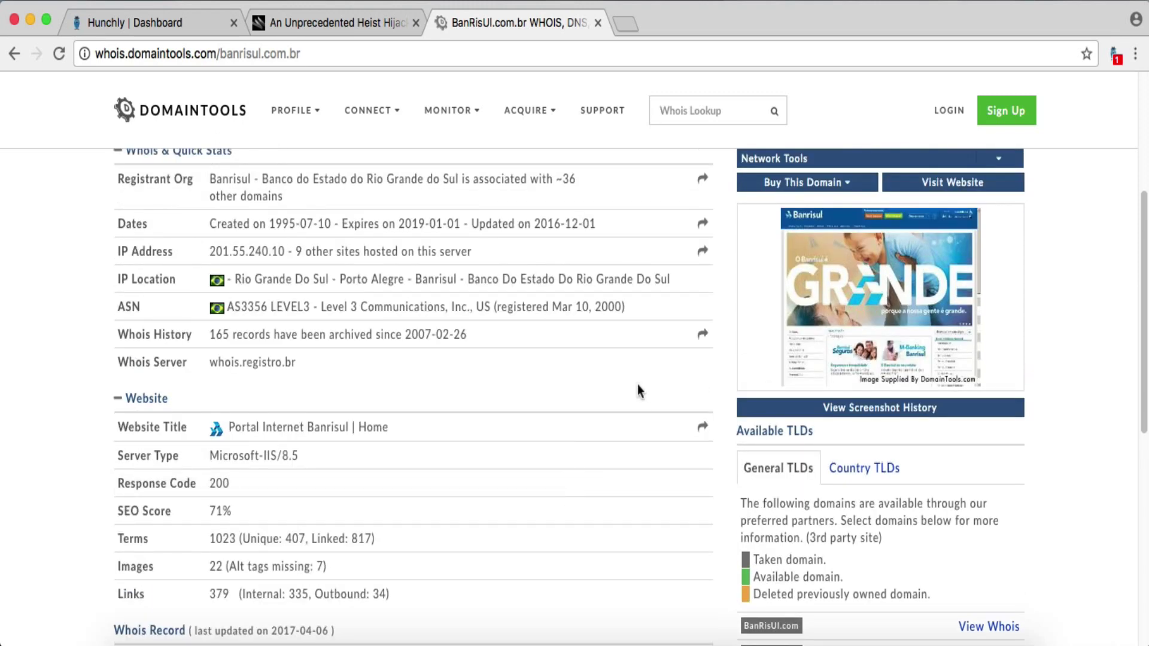
left_click(637, 334)
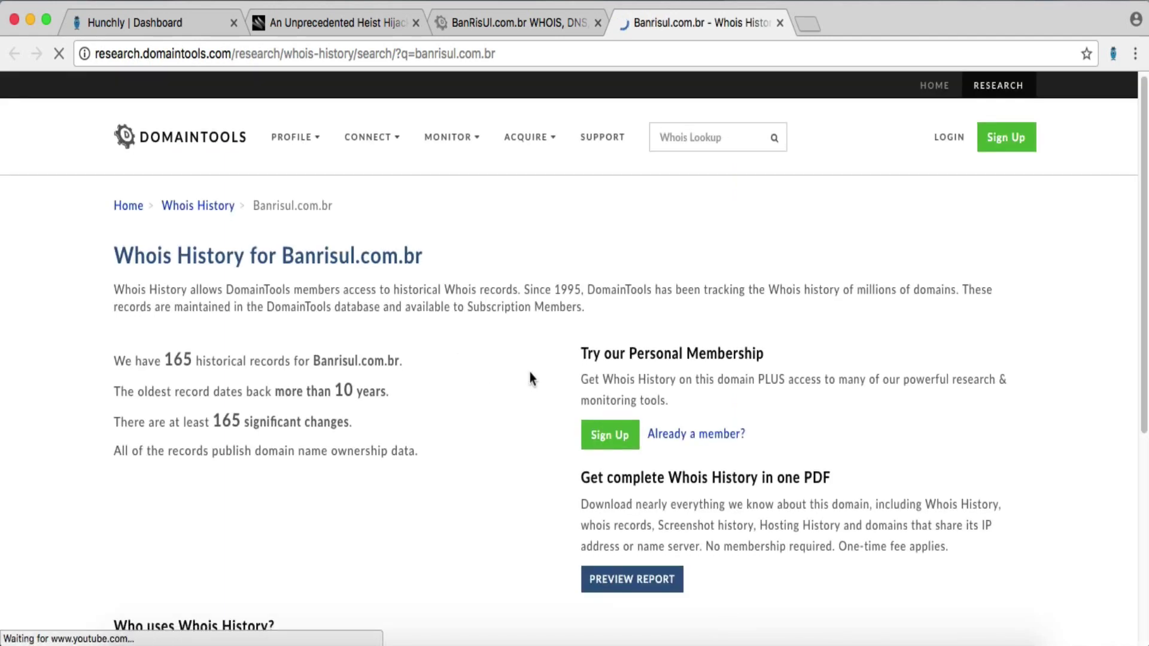
- Scroll the banrisul.com.br Whois History to the 2016 records and open the 2016-10-22 changes
scroll(530, 372, "down", 3)
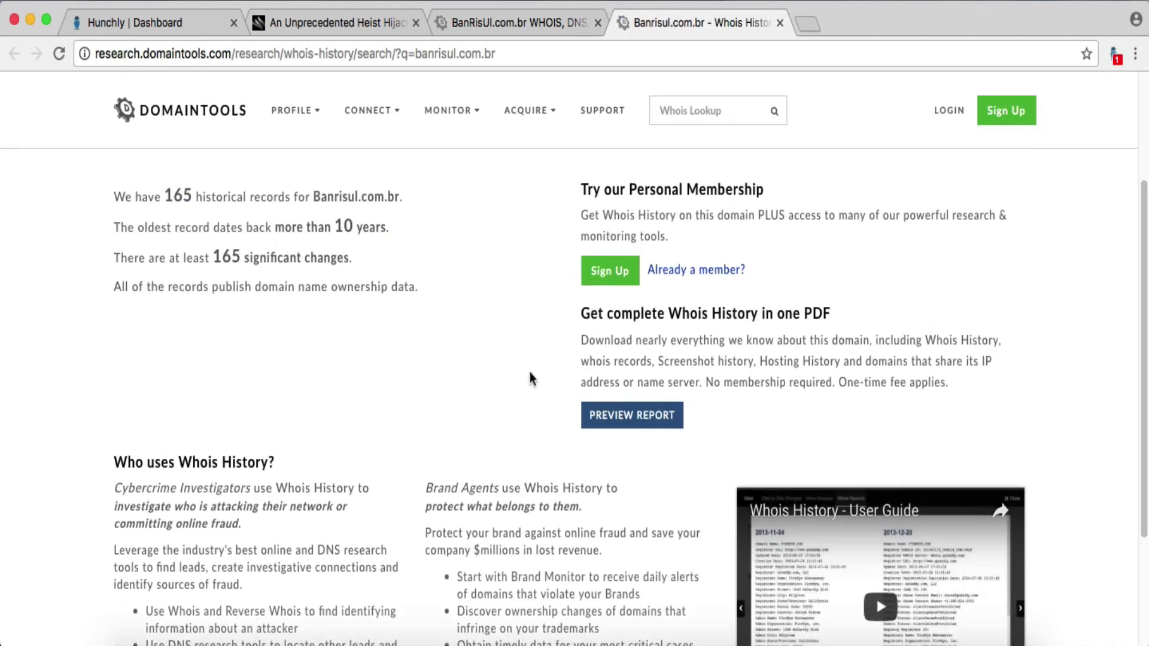
scroll(530, 378, "up", 1)
scroll(530, 378, "up", 5)
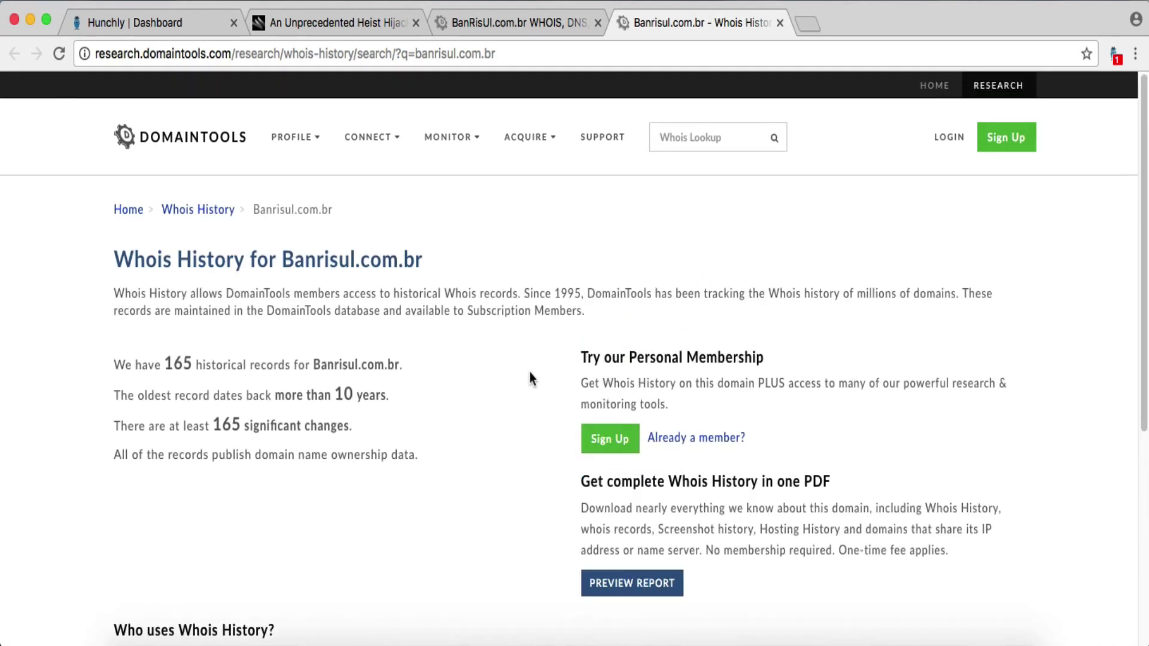
left_click(948, 144)
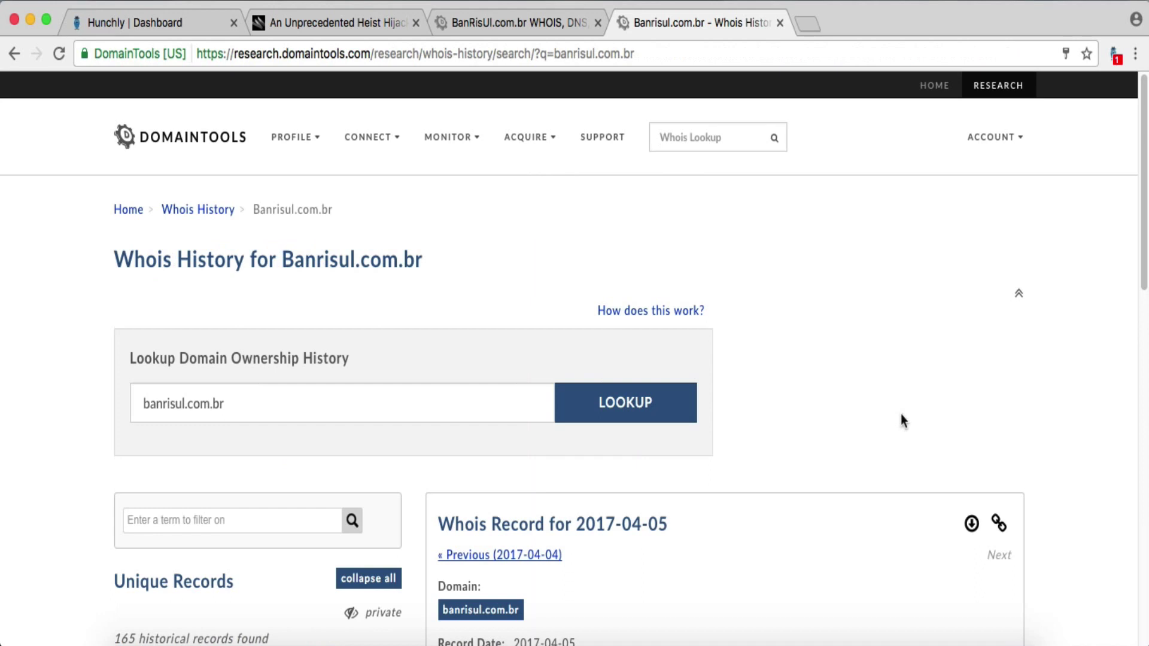
scroll(901, 414, "down", 1)
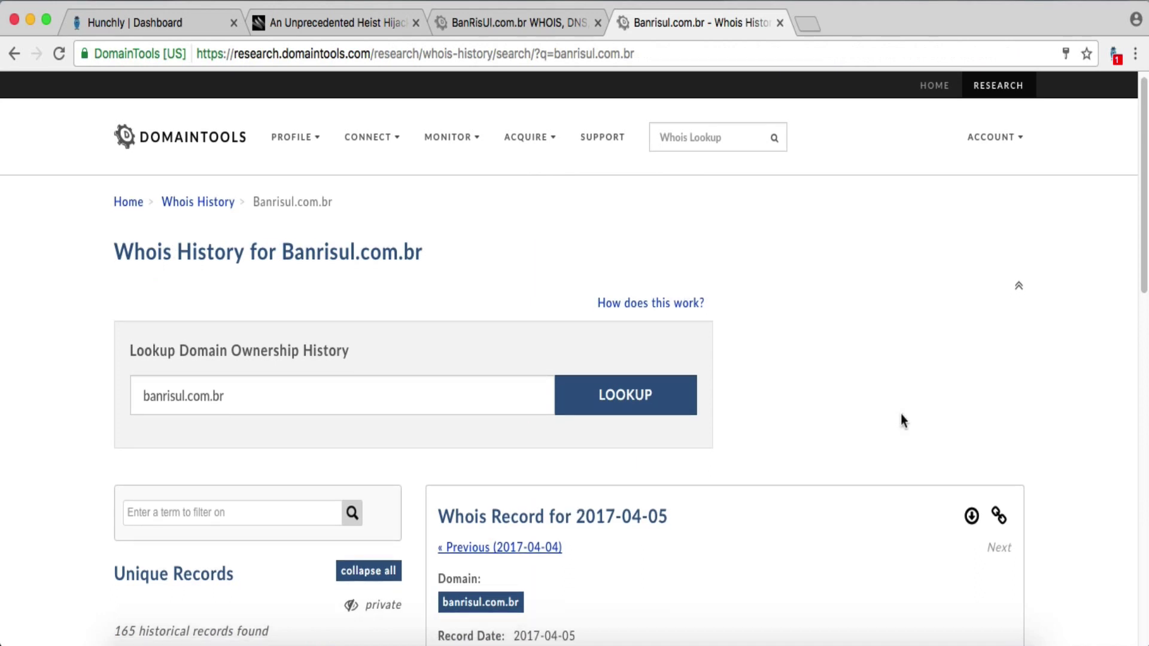
scroll(869, 408, "down", 3)
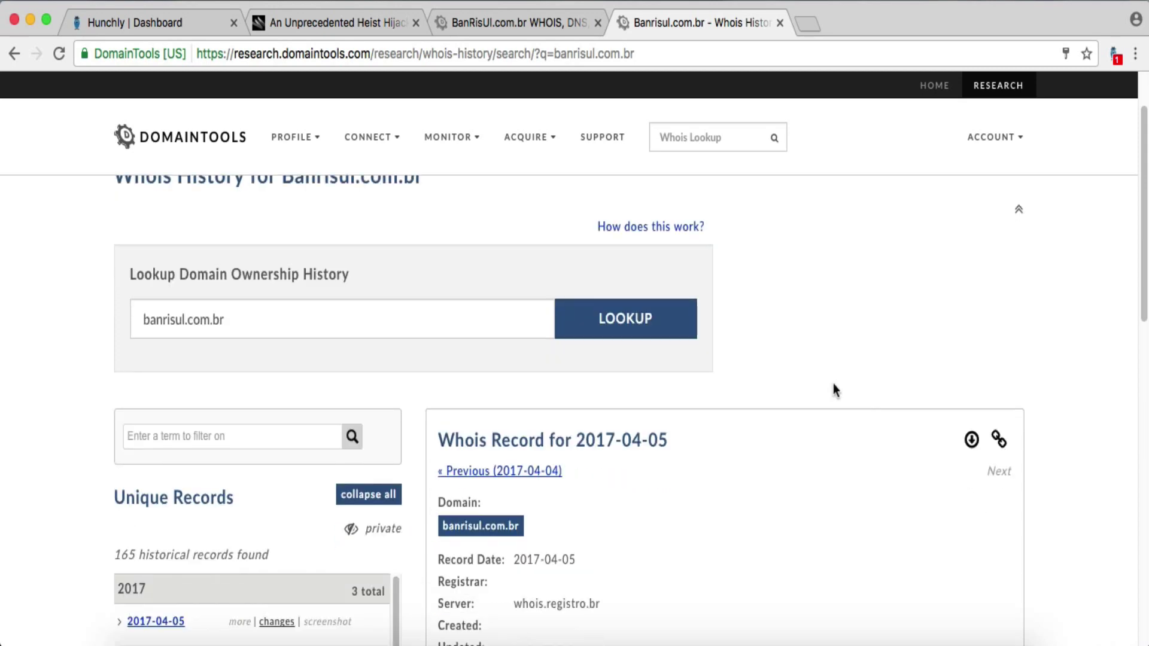
scroll(833, 383, "up", 3)
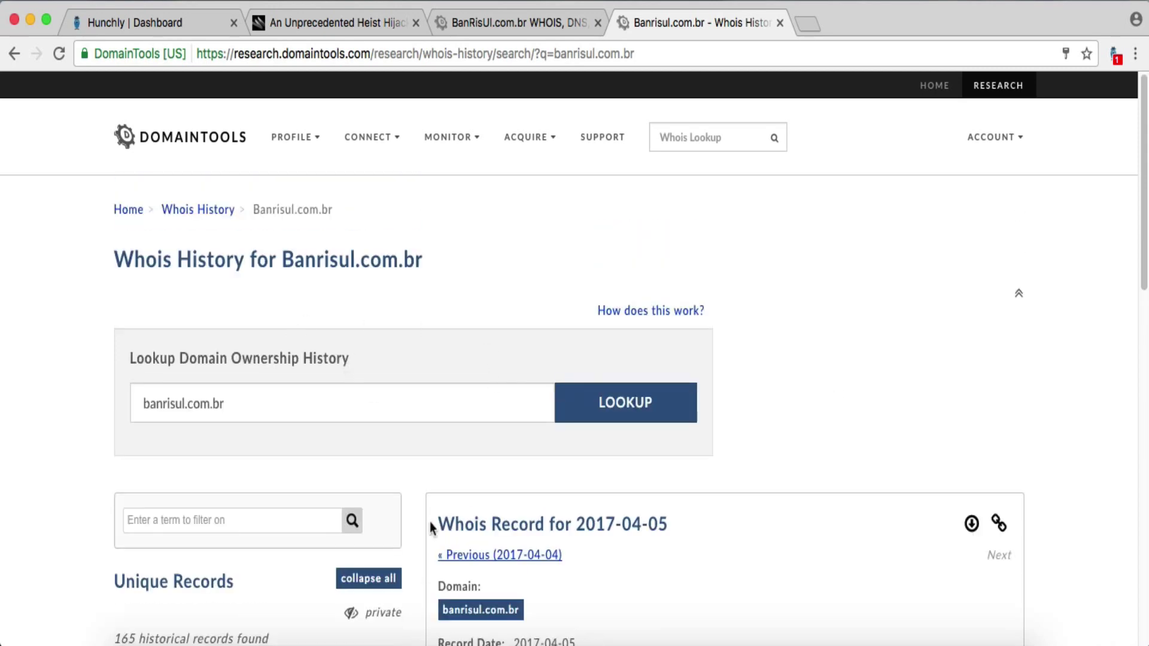
scroll(832, 353, "down", 12)
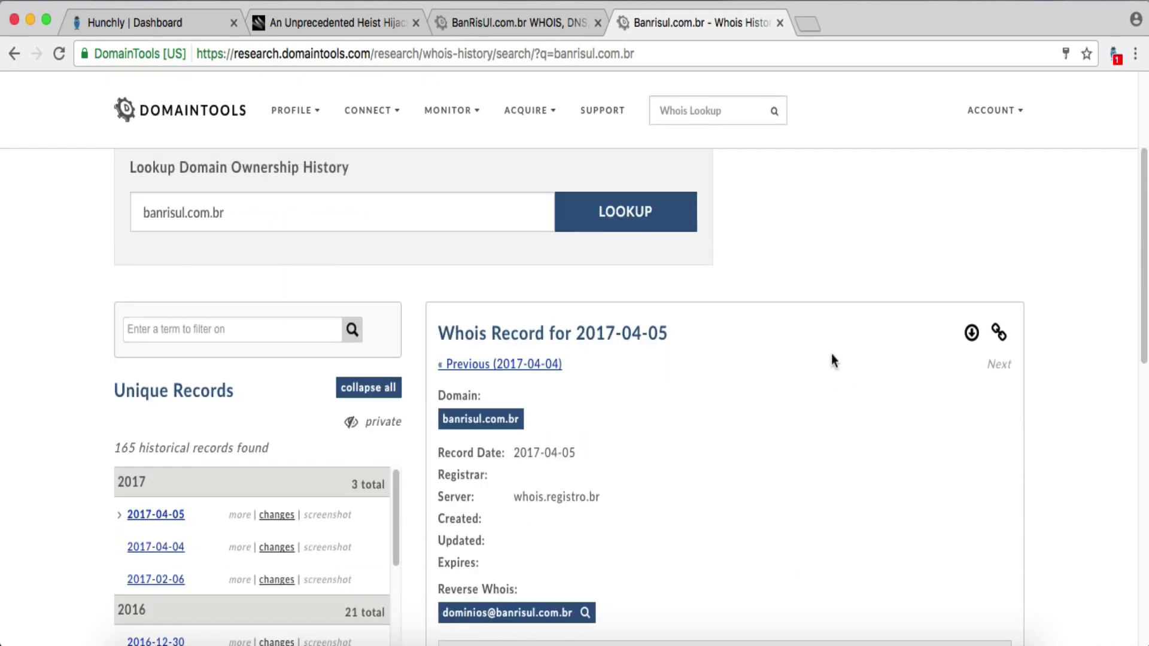
scroll(730, 390, "down", 7)
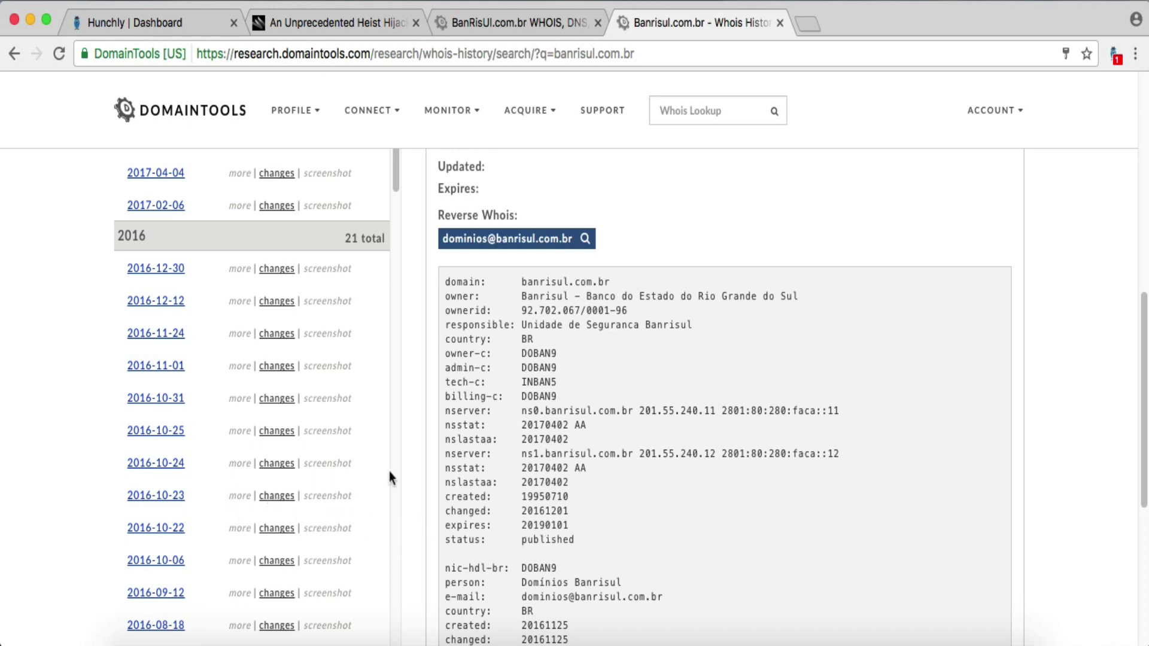
left_click(275, 530)
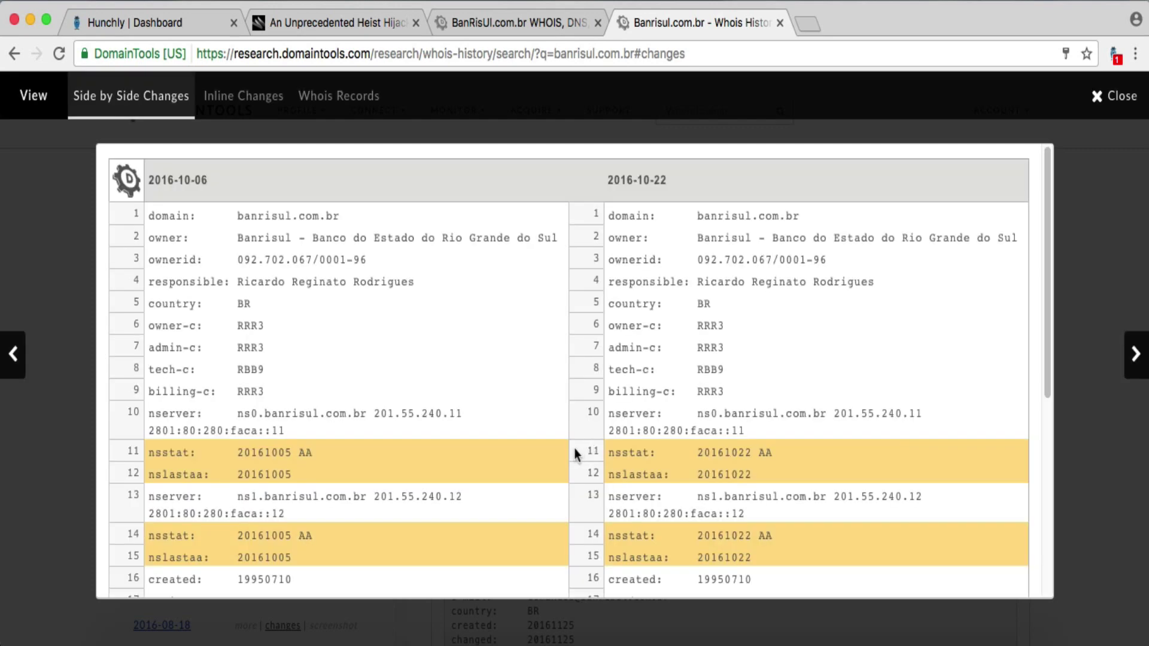
- Read the 2016-10-06 vs 2016-10-22 diff to its end, then advance to the next pair
scroll(574, 447, "down", 1)
scroll(573, 455, "down", 1)
scroll(575, 455, "down", 5)
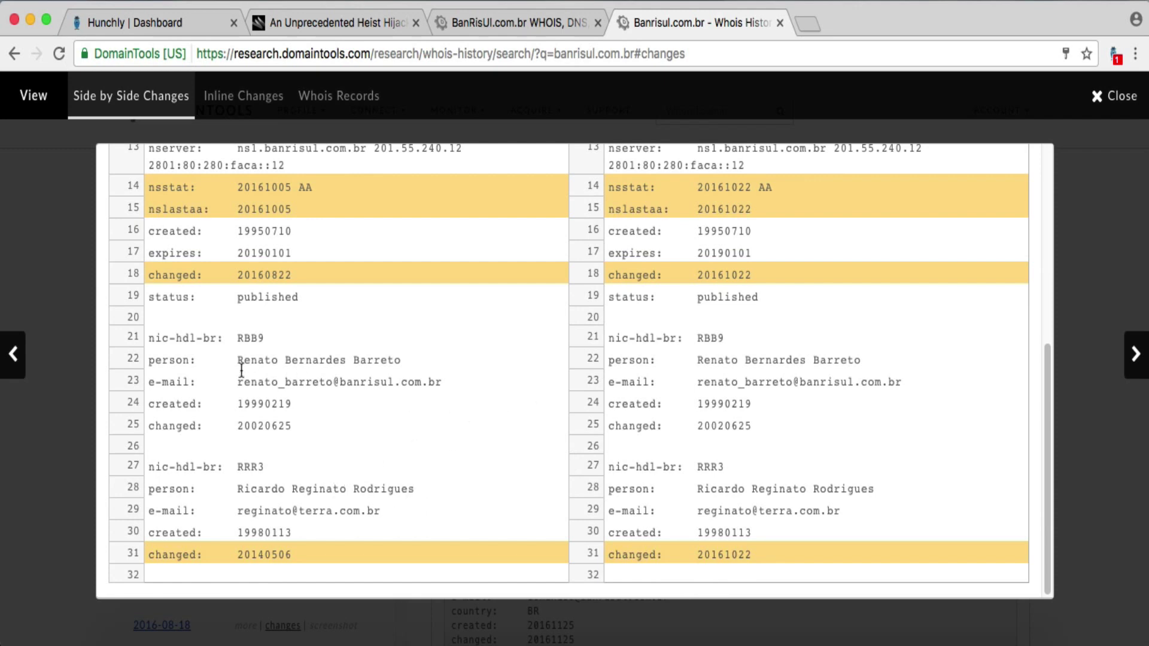
left_click_drag(243, 377, 148, 382)
left_click(383, 380)
scroll(328, 491, "up", 5)
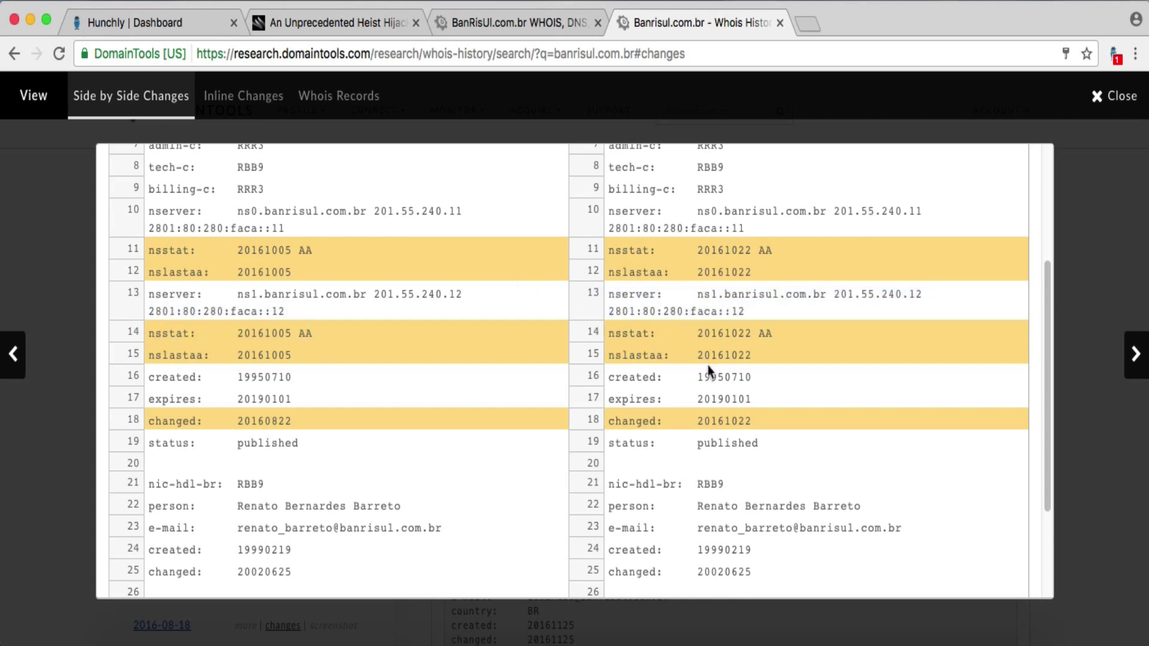
scroll(722, 443, "up", 5)
scroll(722, 443, "down", 5)
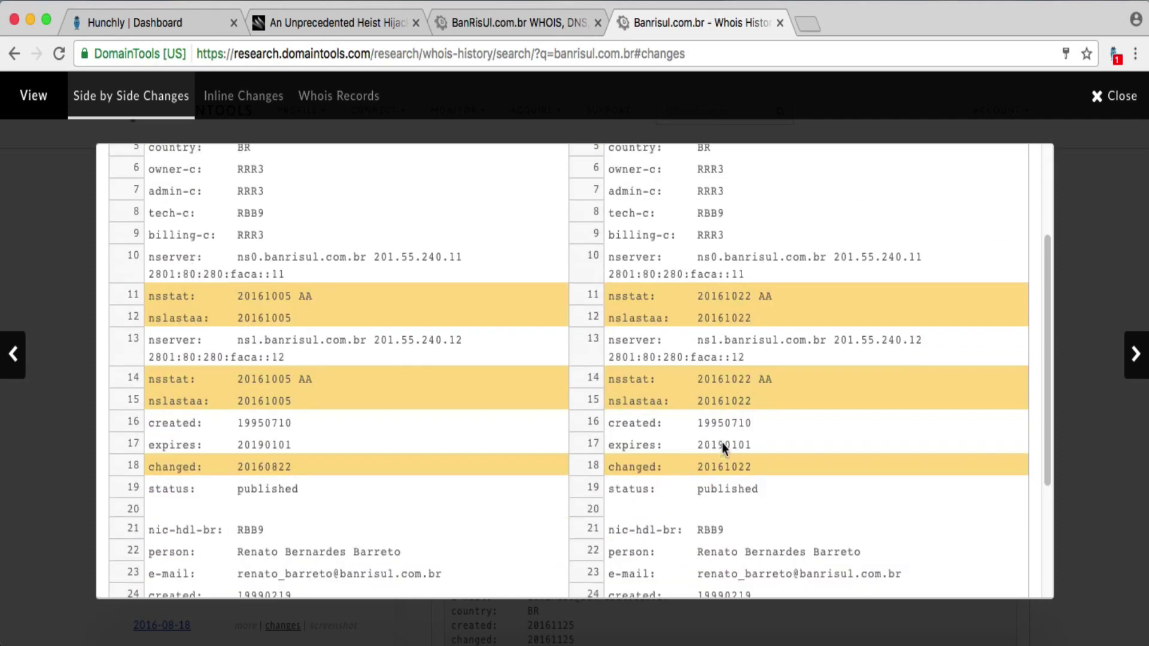
scroll(723, 448, "up", 5)
scroll(723, 448, "down", 2)
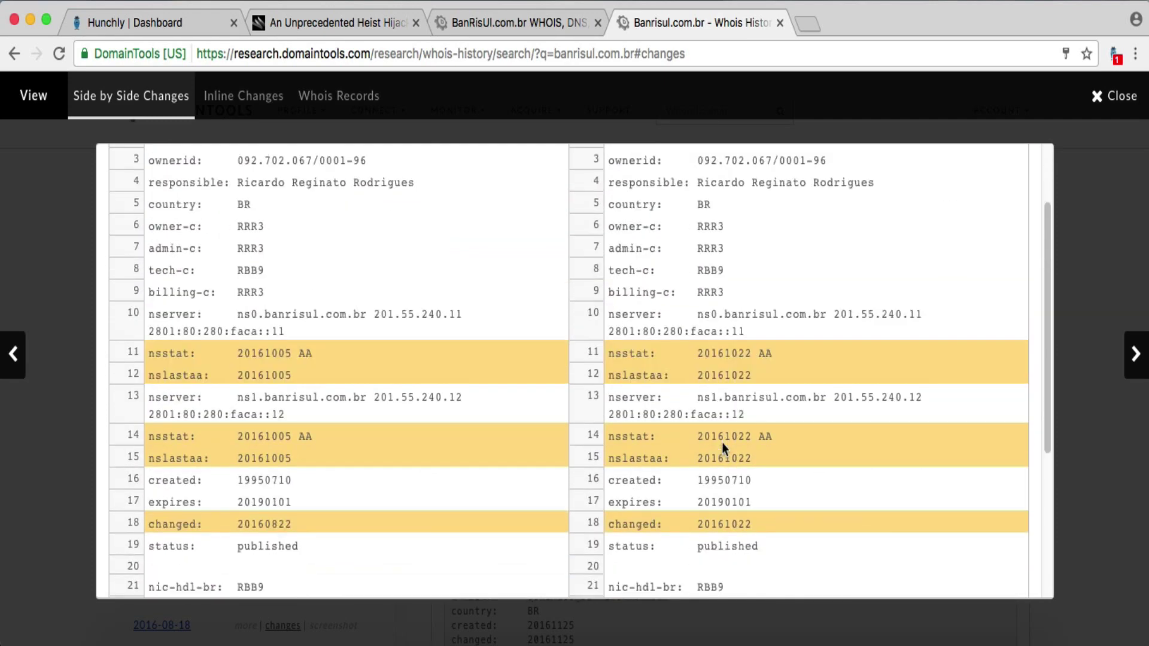
scroll(587, 445, "down", 1)
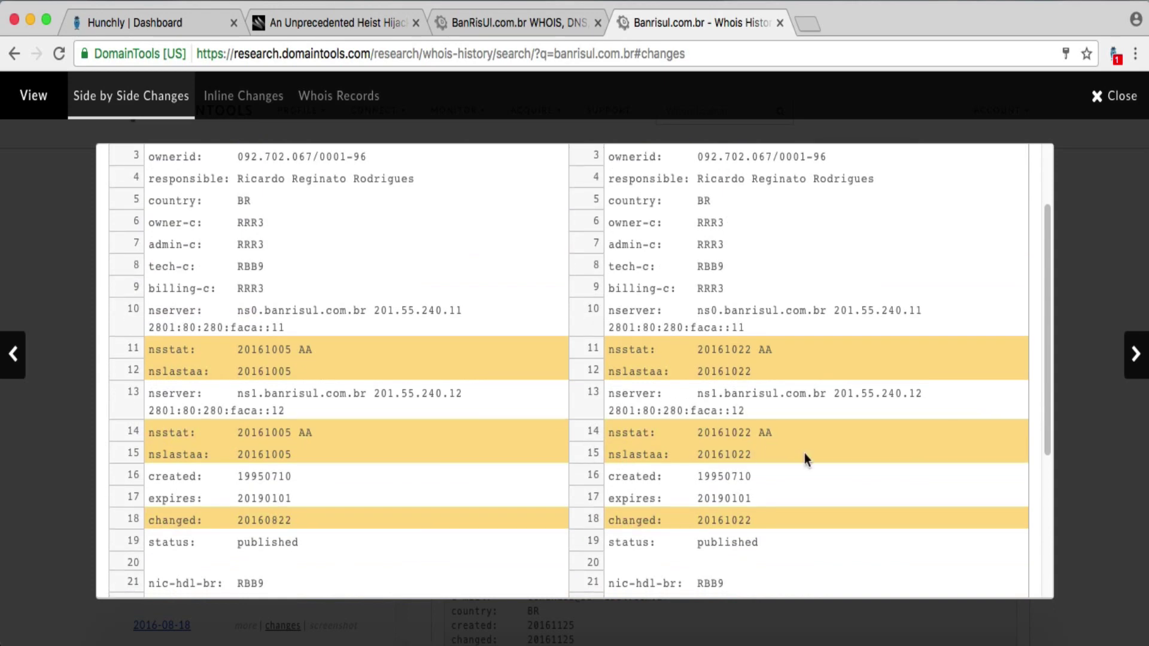
scroll(804, 454, "down", 3)
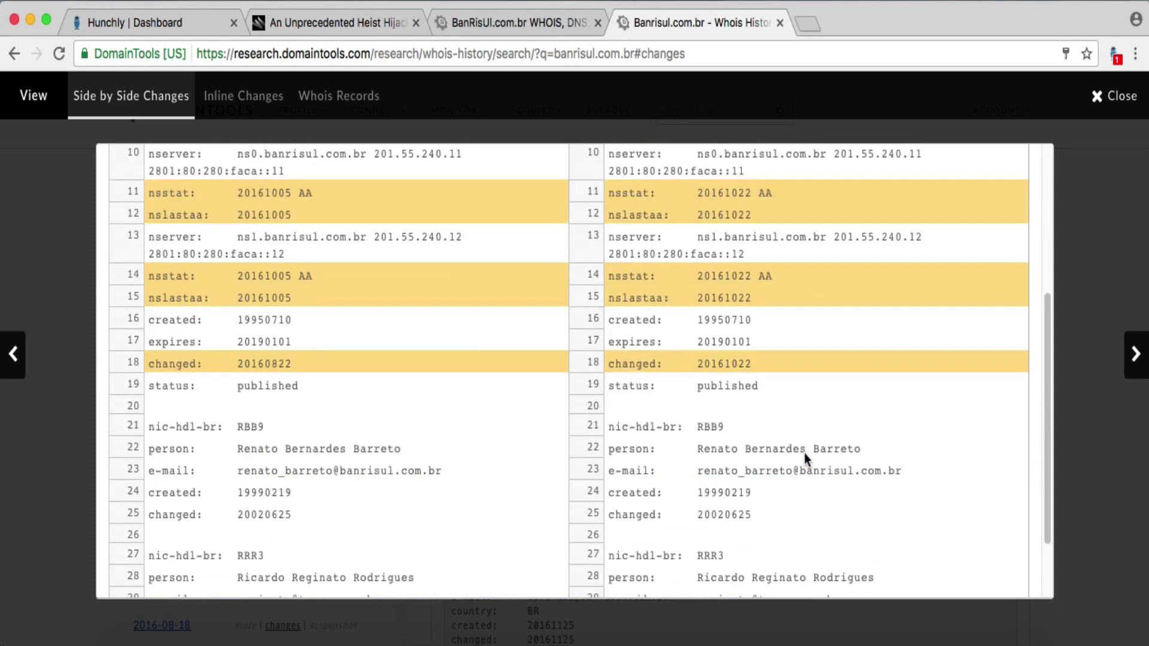
scroll(805, 457, "down", 3)
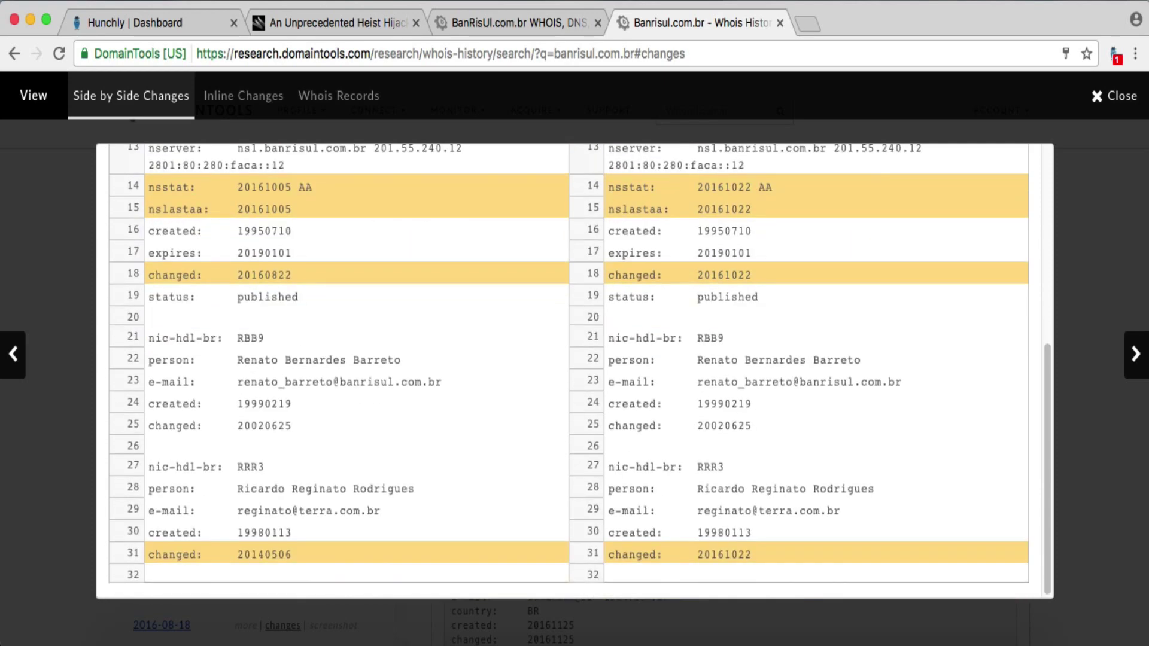
key("Right")
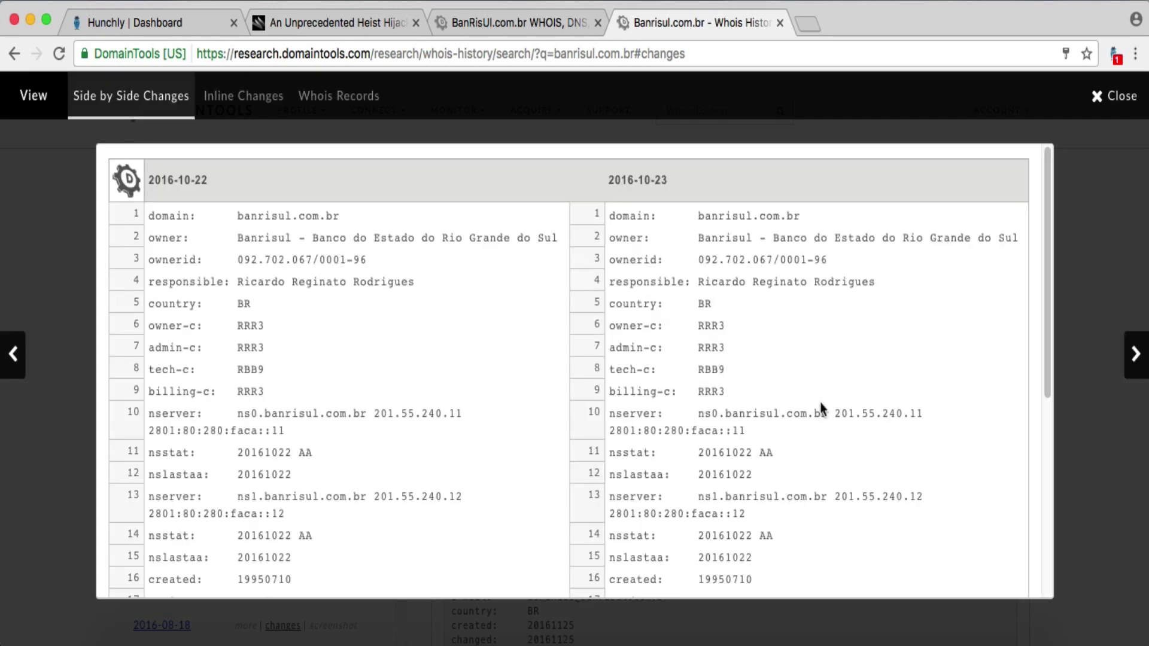
- Step through the 2016-10-23 and 2016-10-24 diffs, seeing tech-c change from RBB9 to RRR3
scroll(822, 407, "down", 6)
scroll(821, 407, "up", 6)
key("Right")
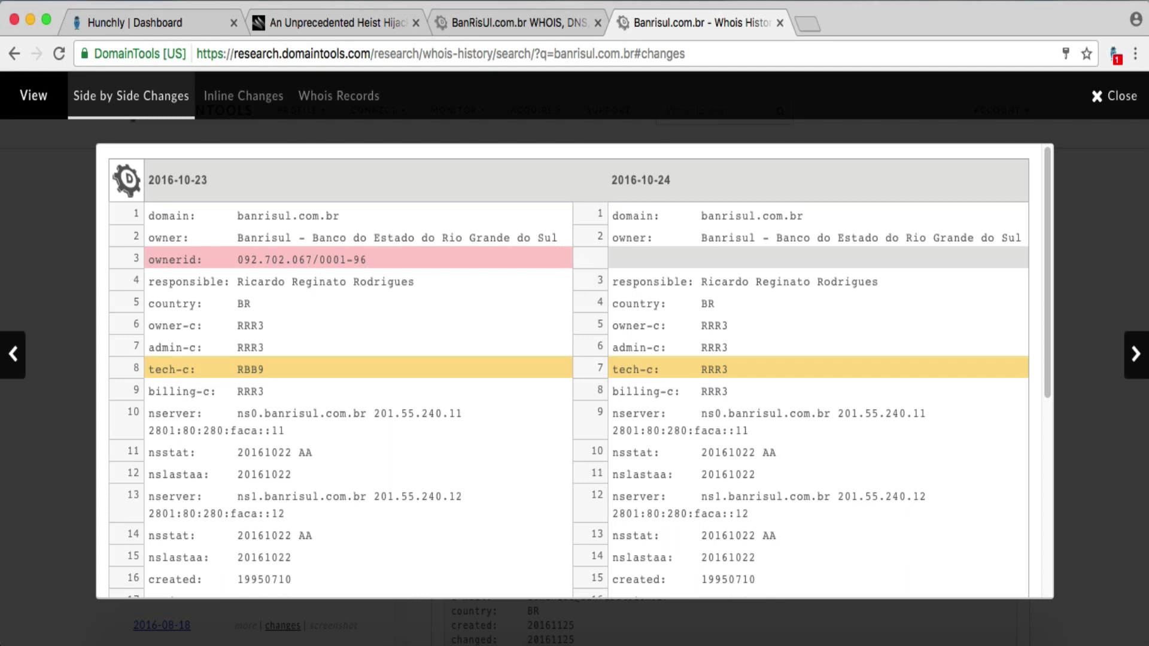
scroll(780, 336, "down", 6)
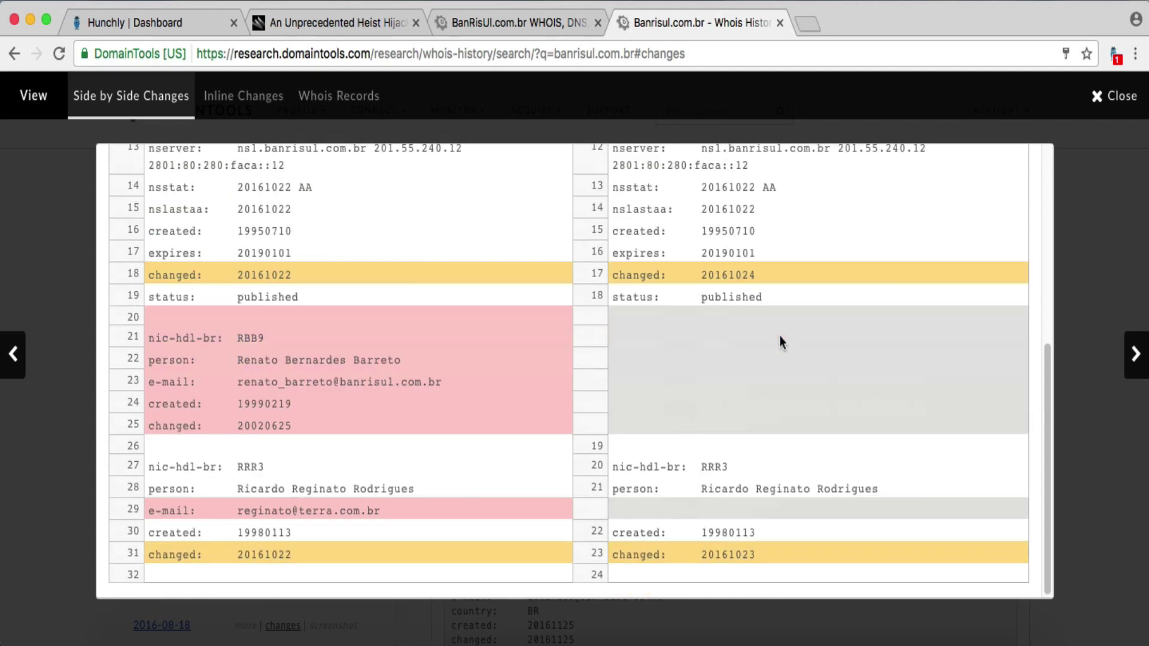
scroll(780, 336, "up", 6)
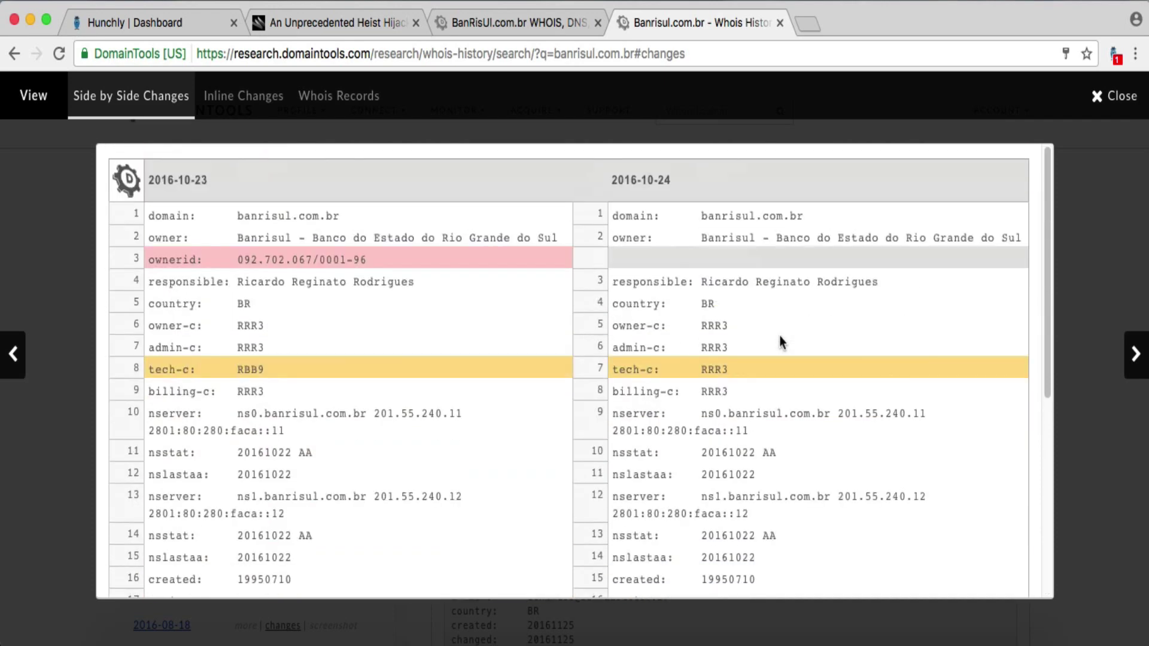
scroll(706, 429, "down", 1)
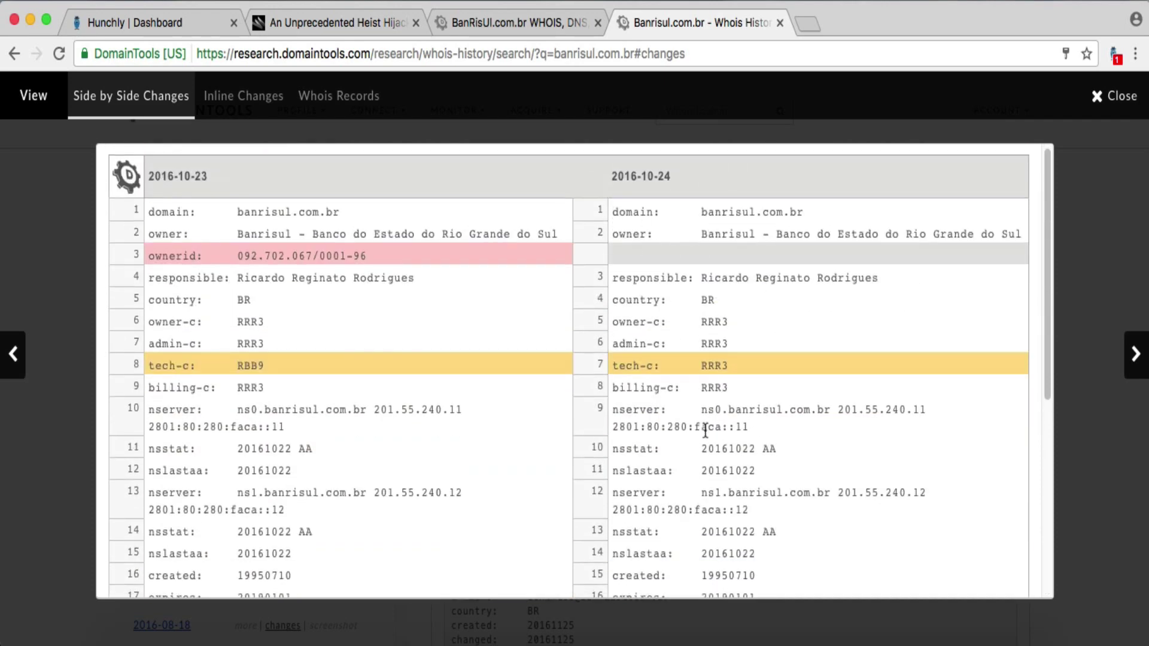
scroll(706, 430, "down", 6)
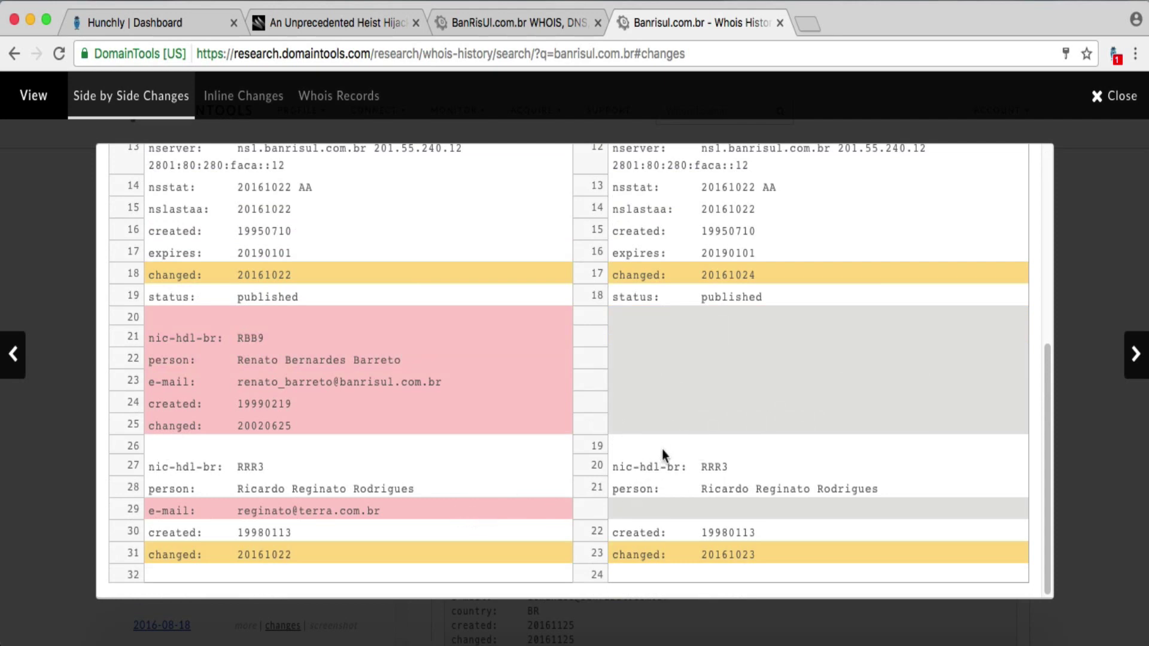
key("Right")
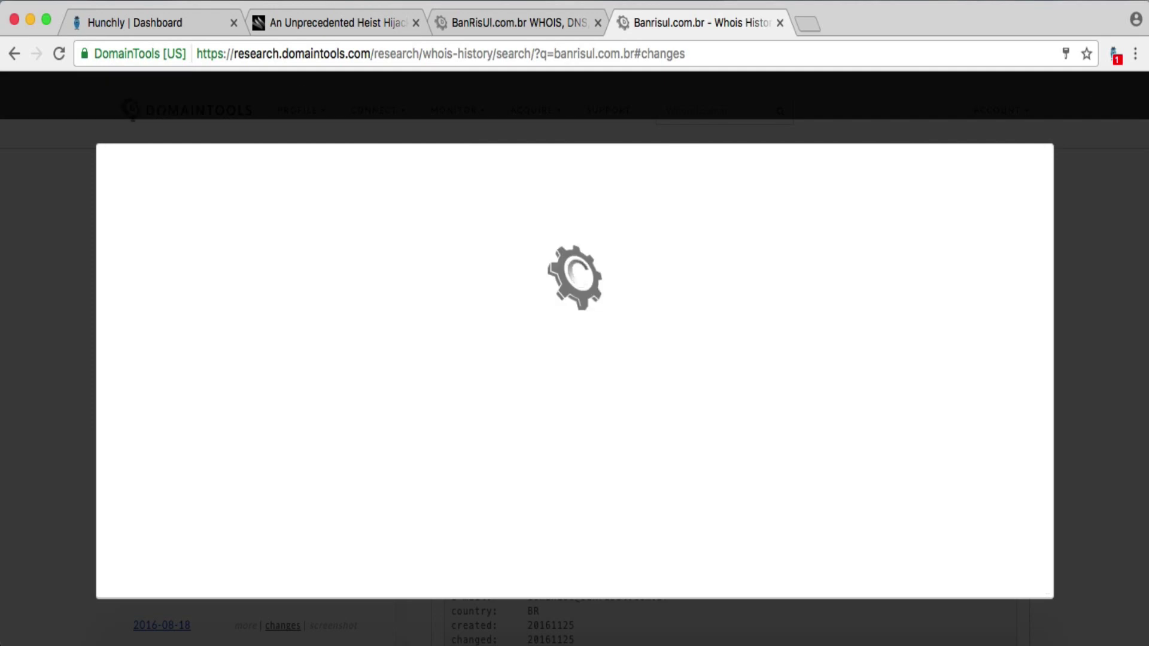
- Review the 2016-10-25 vs 2016-10-31 diff, where only nsstat and nslastaa dates changed
scroll(667, 386, "down", 5)
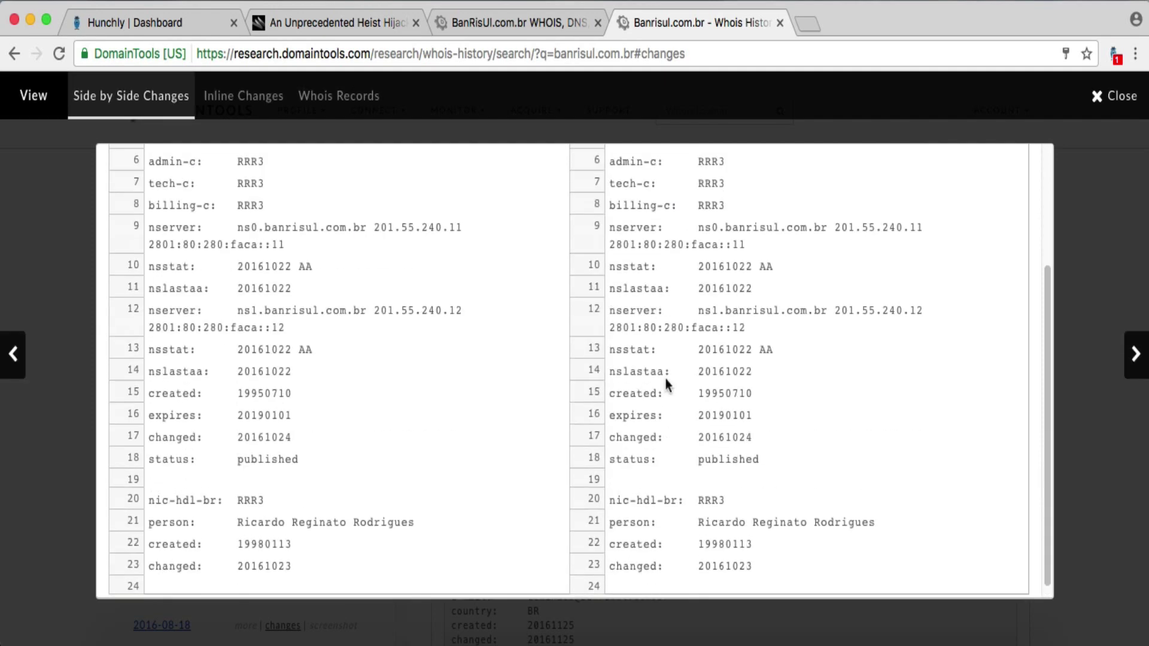
key("Right")
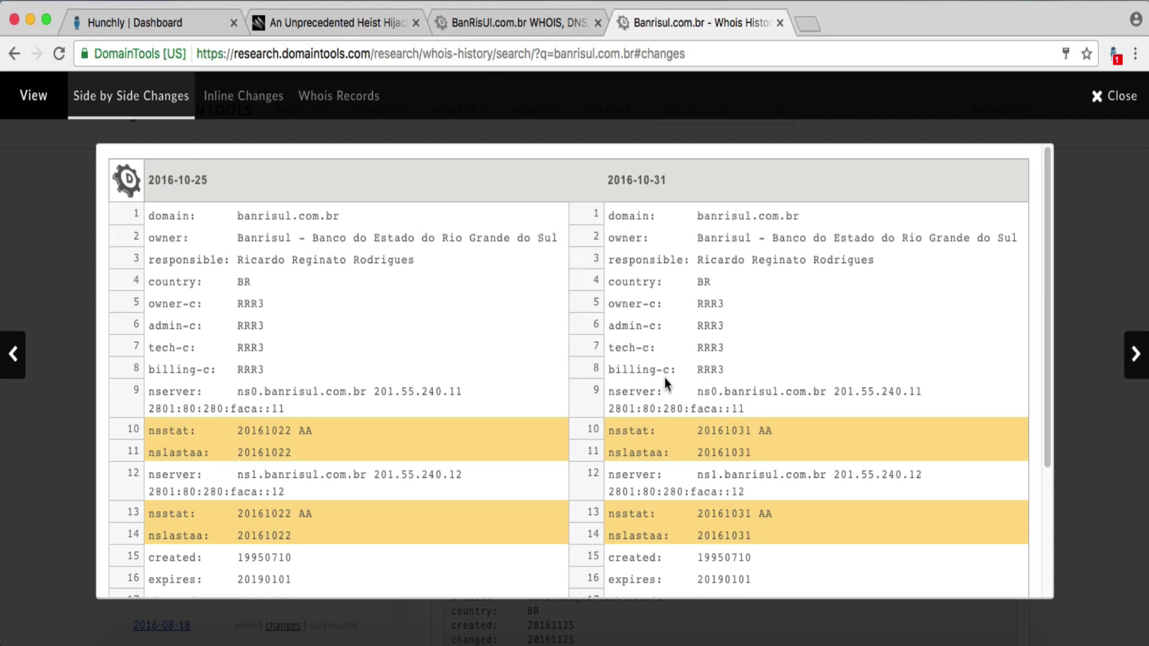
scroll(666, 383, "down", 5)
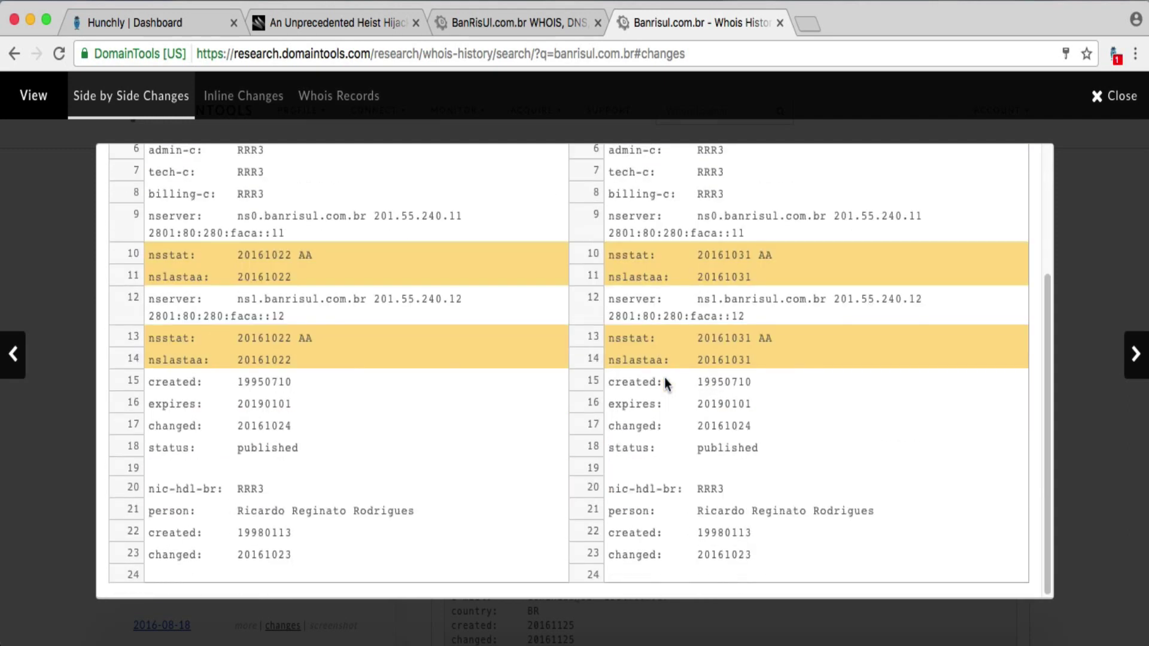
scroll(666, 383, "up", 3)
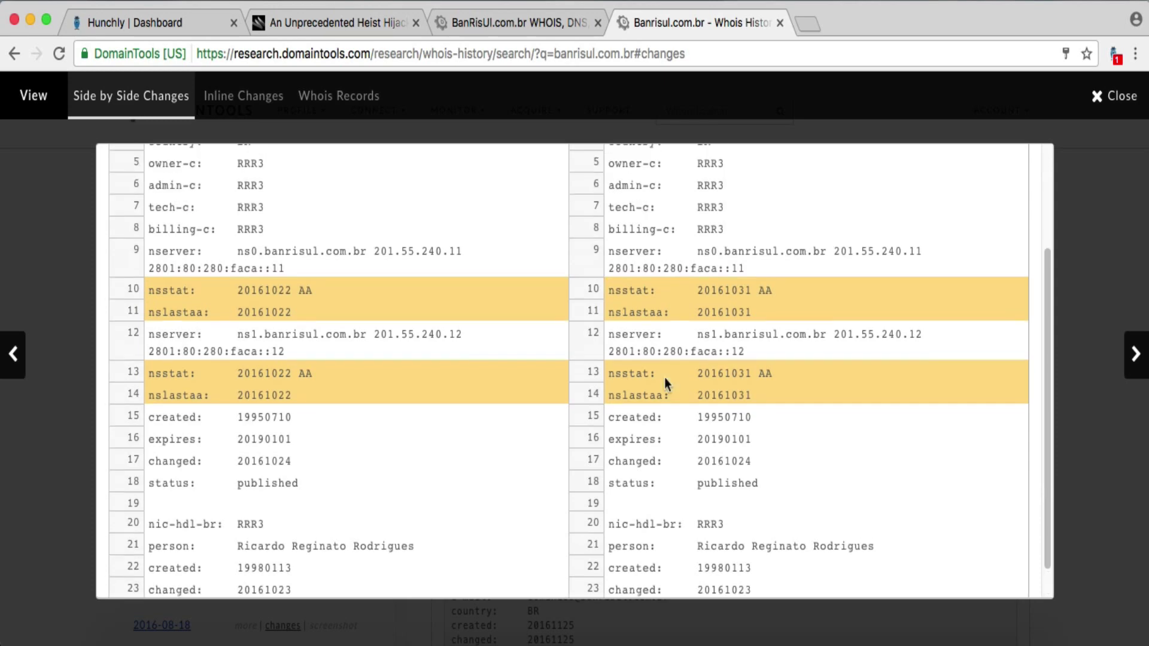
scroll(665, 378, "up", 3)
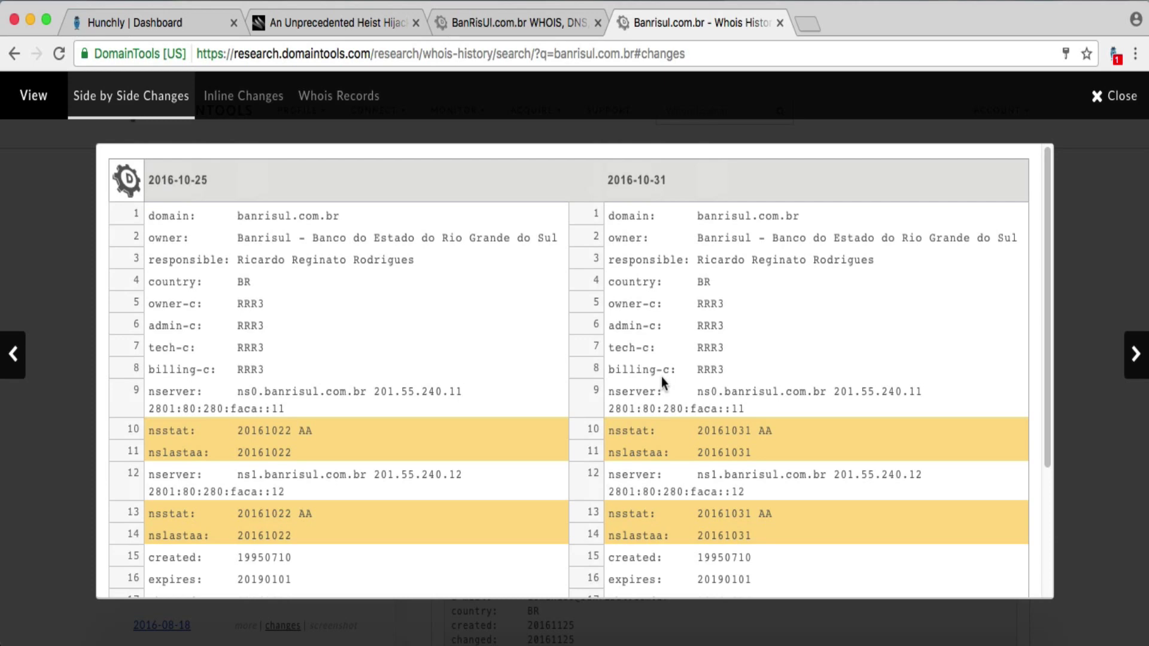
scroll(662, 376, "down", 5)
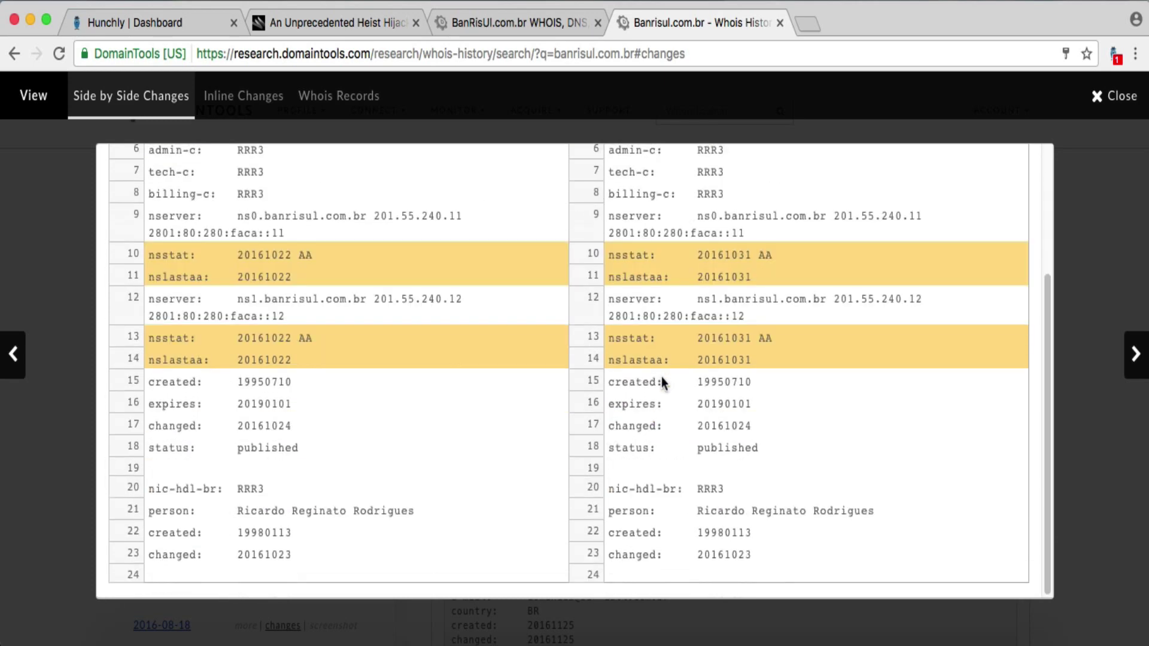
scroll(662, 382, "up", 5)
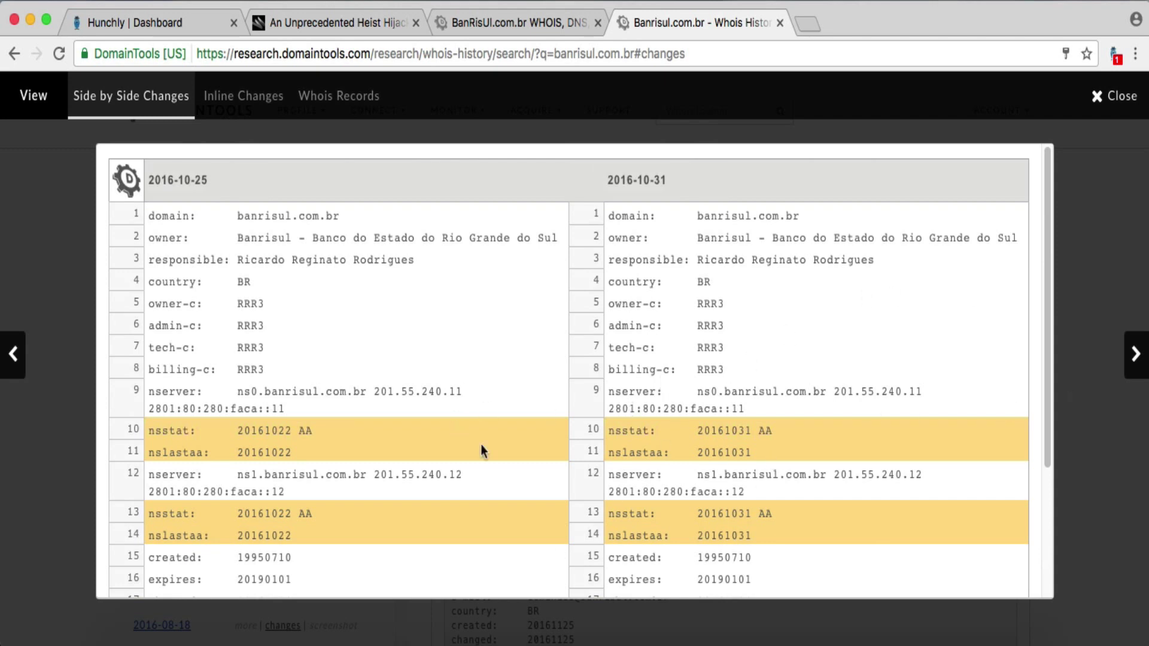
scroll(746, 476, "down", 5)
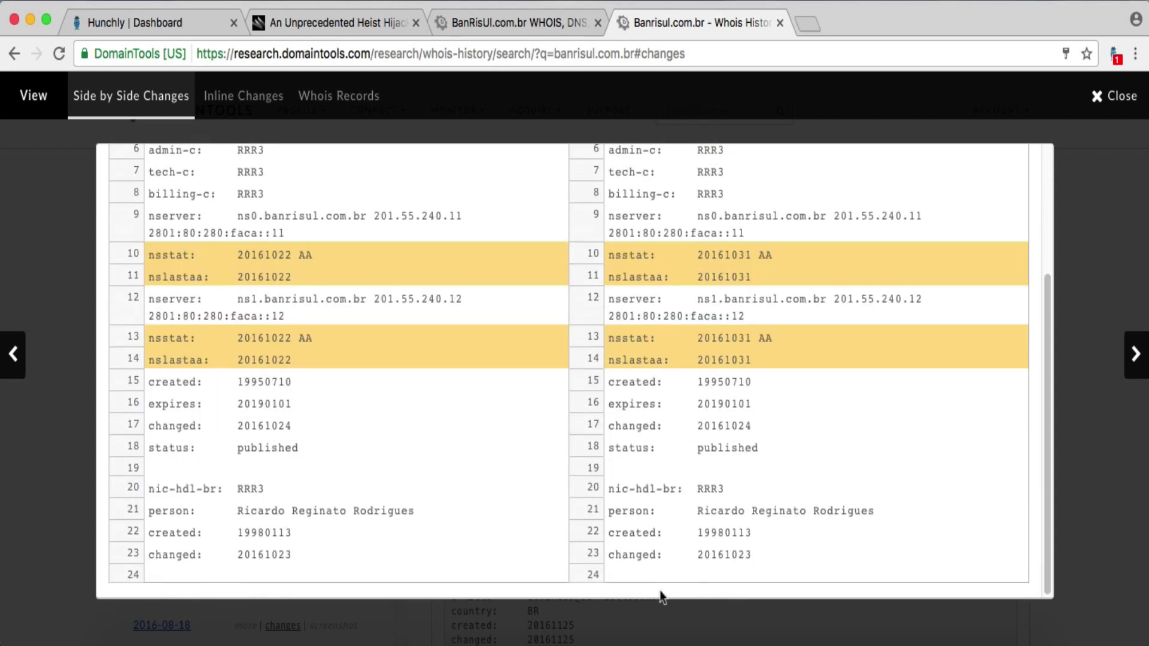
scroll(813, 476, "up", 1)
scroll(811, 473, "up", 3)
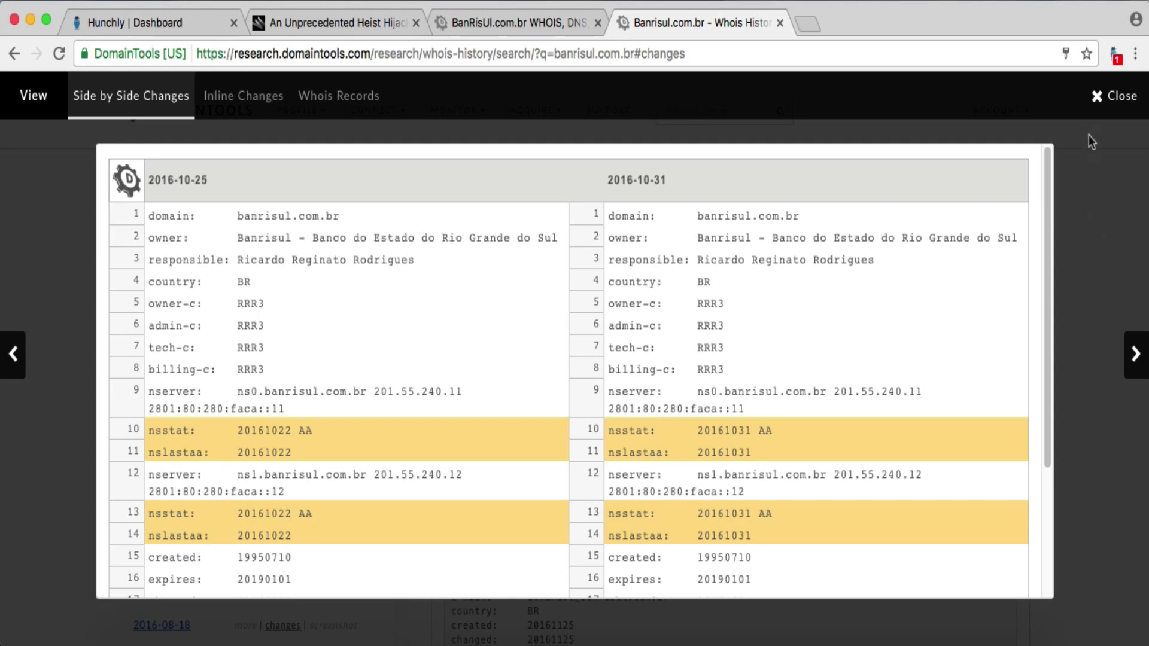
- Close the Whois comparison and both banrisul.com.br DomainTools tabs, then start a blank new tab
left_click(1099, 103)
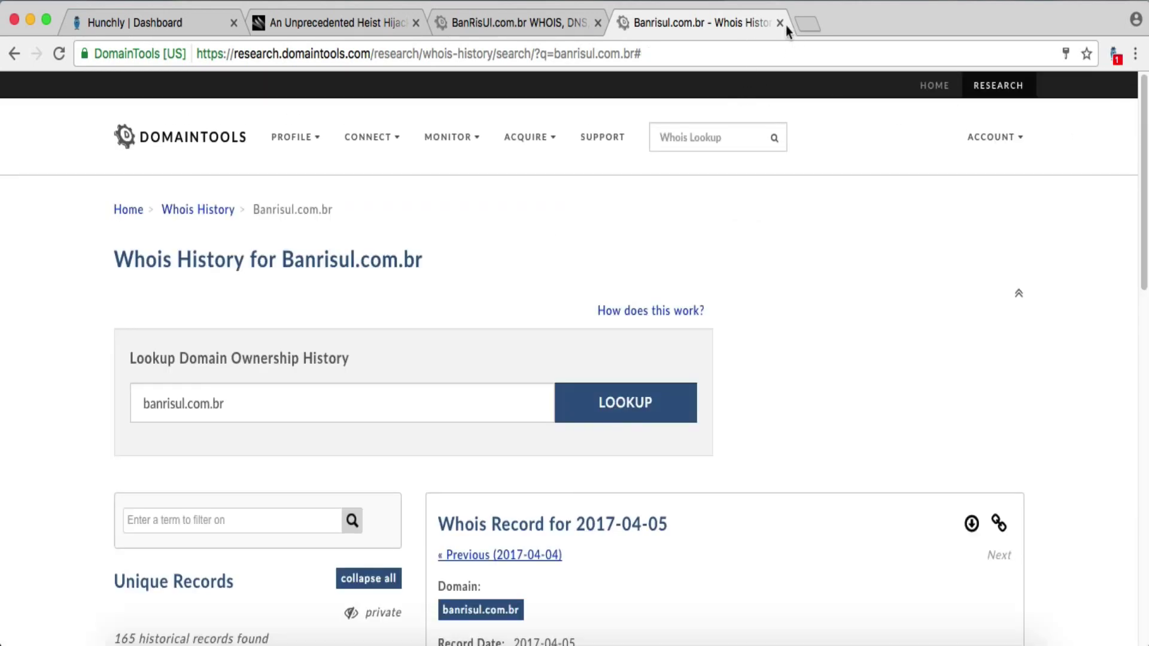
left_click(781, 23)
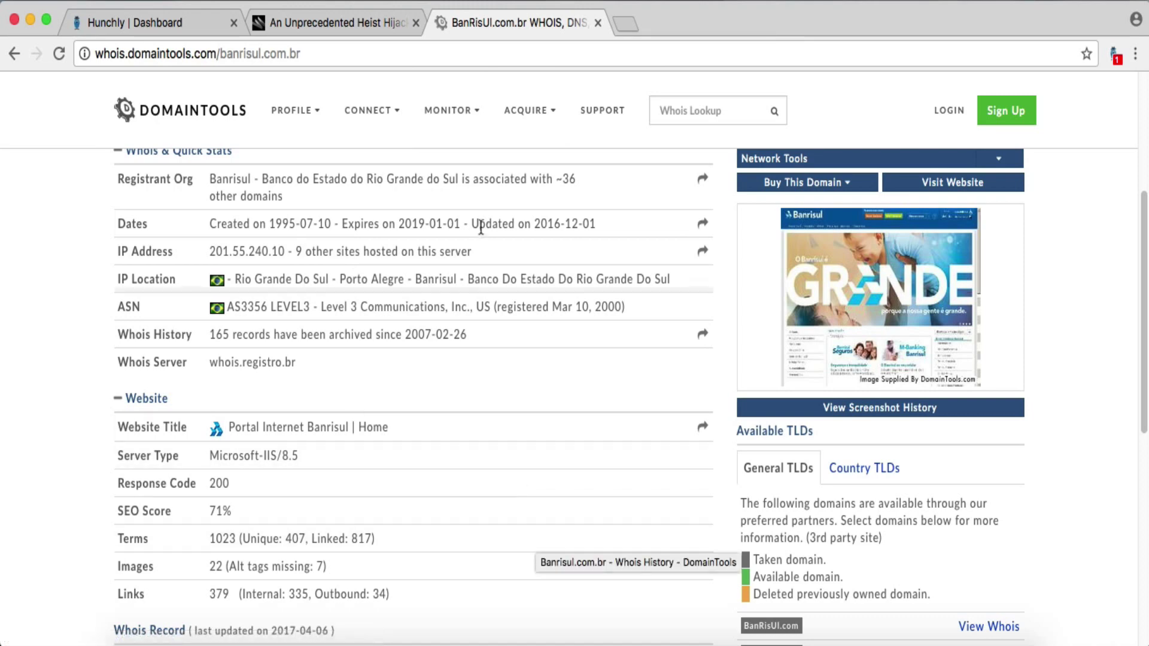
left_click(596, 24)
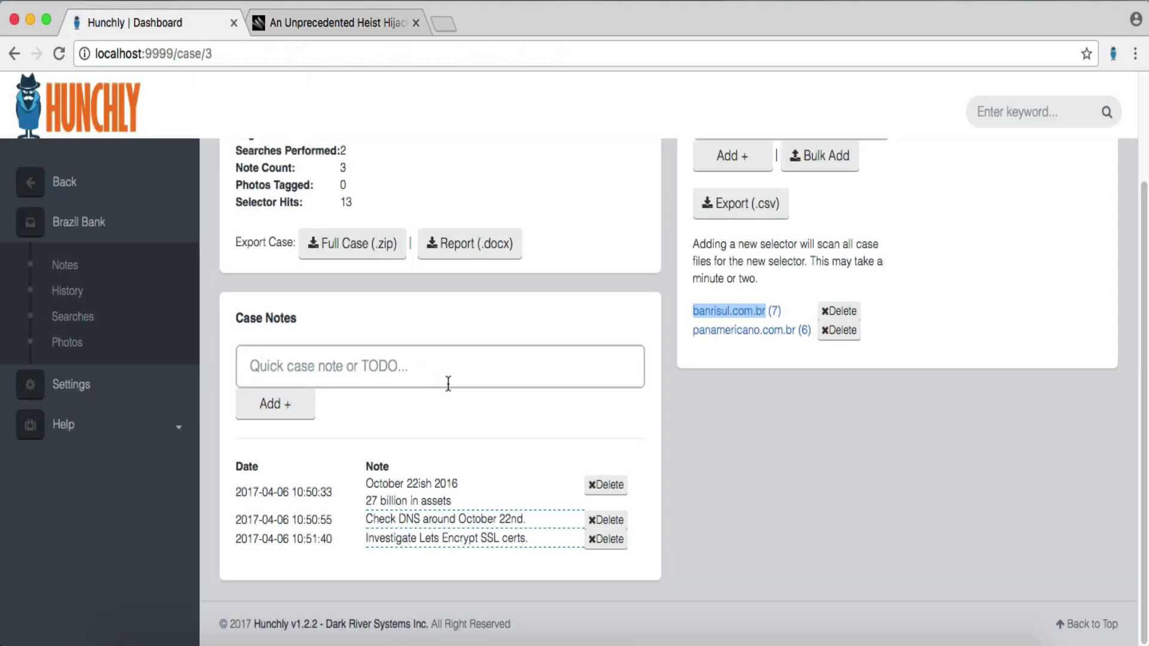
left_click(145, 23)
left_click(437, 26)
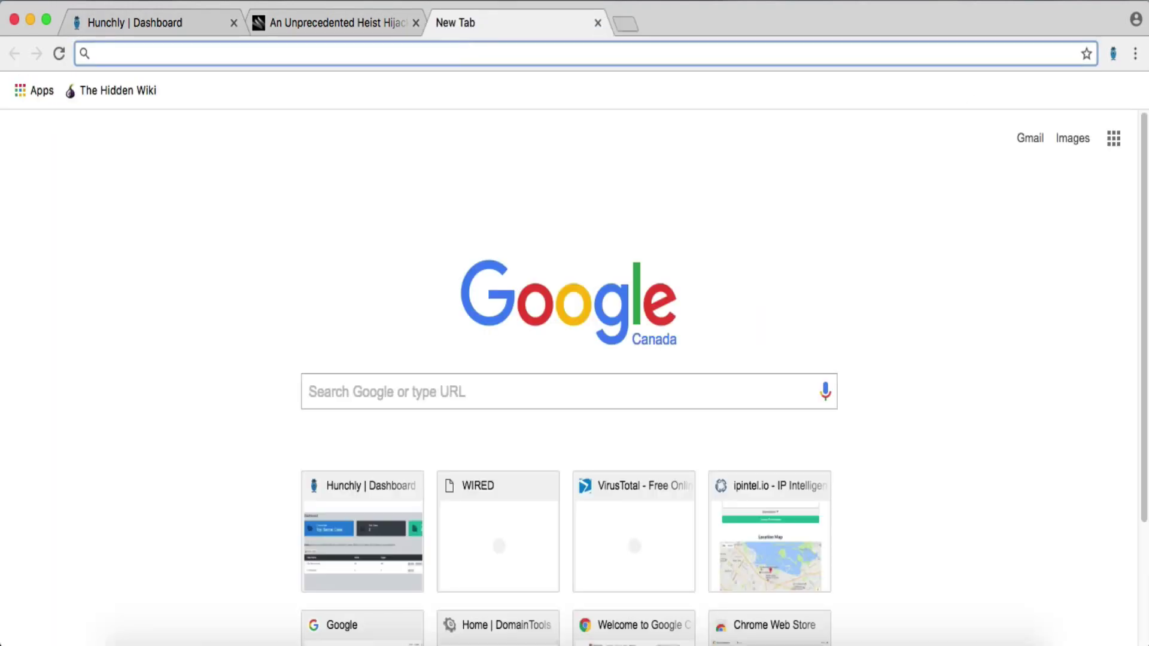
- Look up banrisul.com.br's archived captures on the archive.org Wayback Machine
type("archive.or")
key("Return")
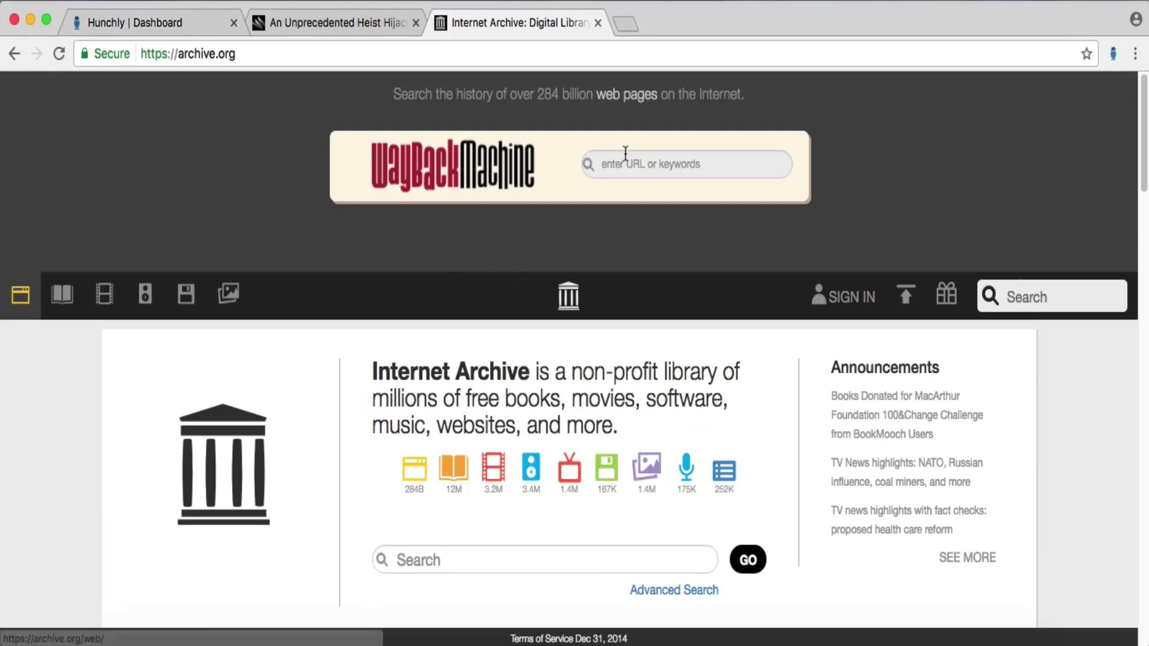
left_click(627, 172)
type("banrisul.com.br")
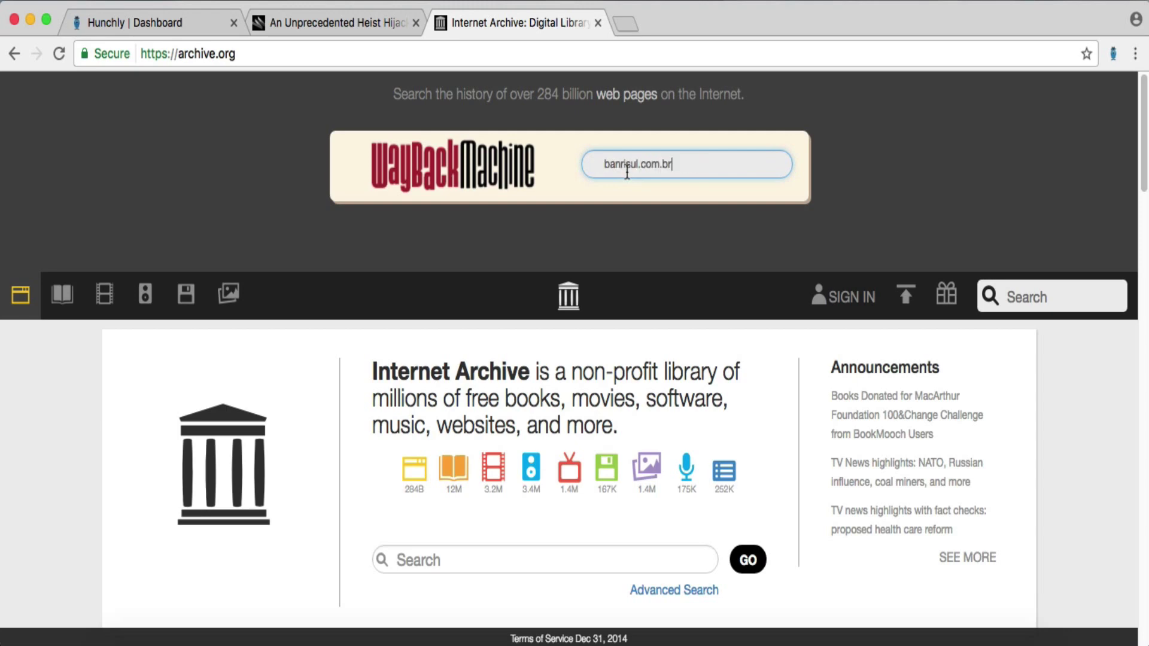
key("Return")
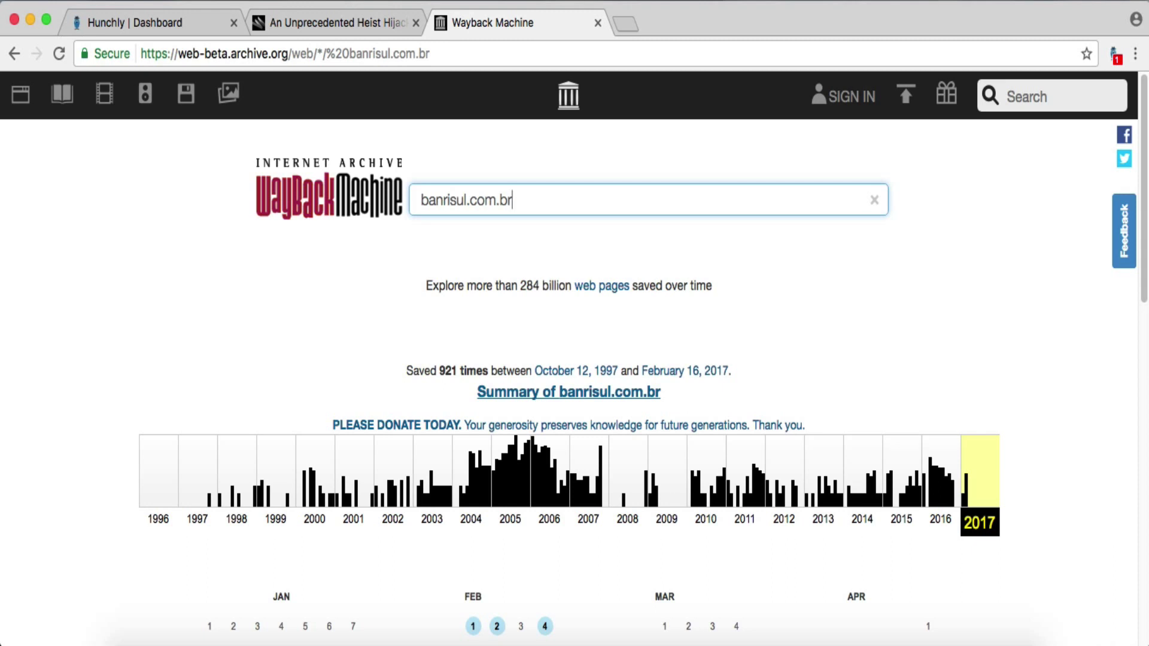
- Browse the 2016 capture calendar for banrisul.com.br, then close the archive tab
left_click(946, 499)
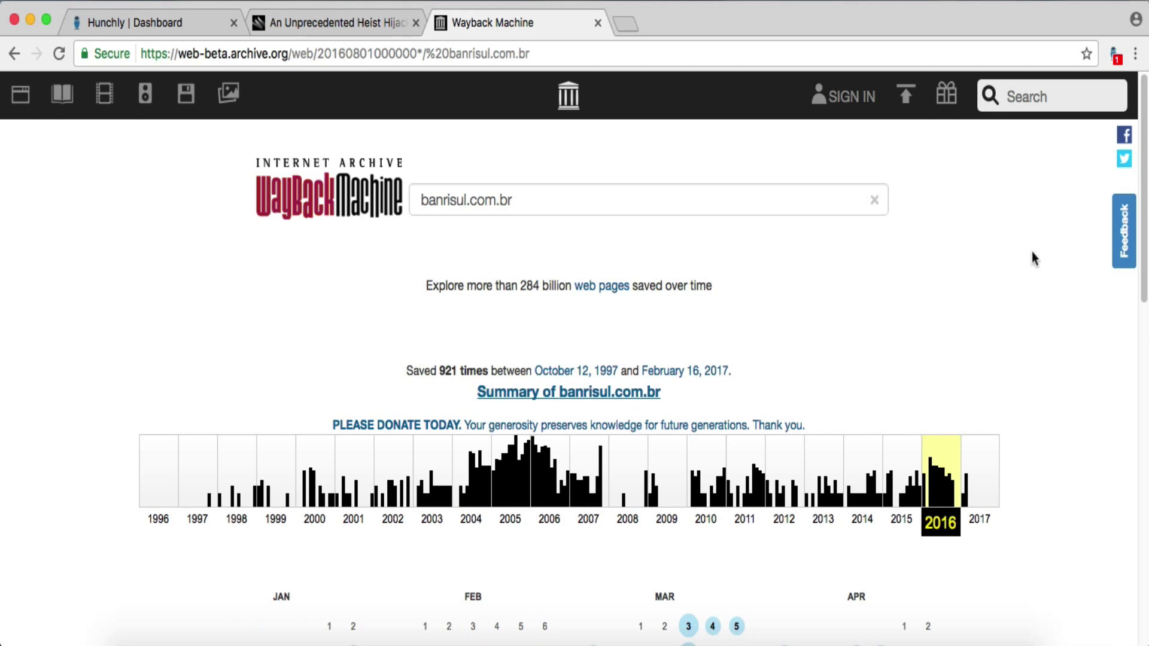
scroll(1057, 322, "down", 3)
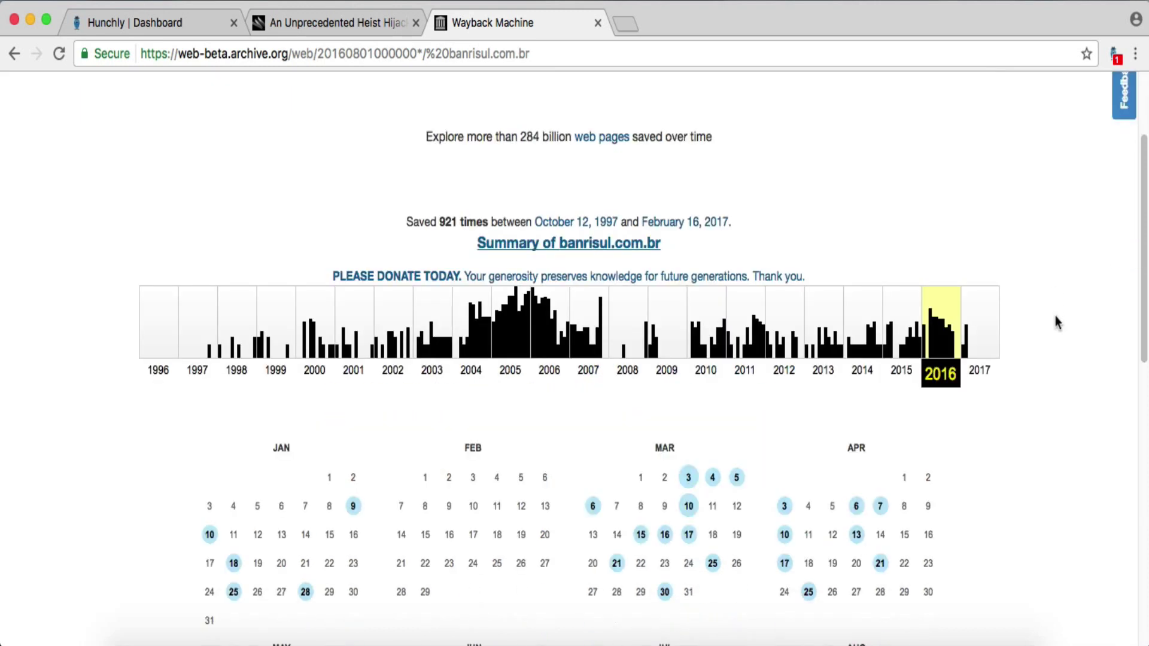
scroll(1055, 315, "down", 7)
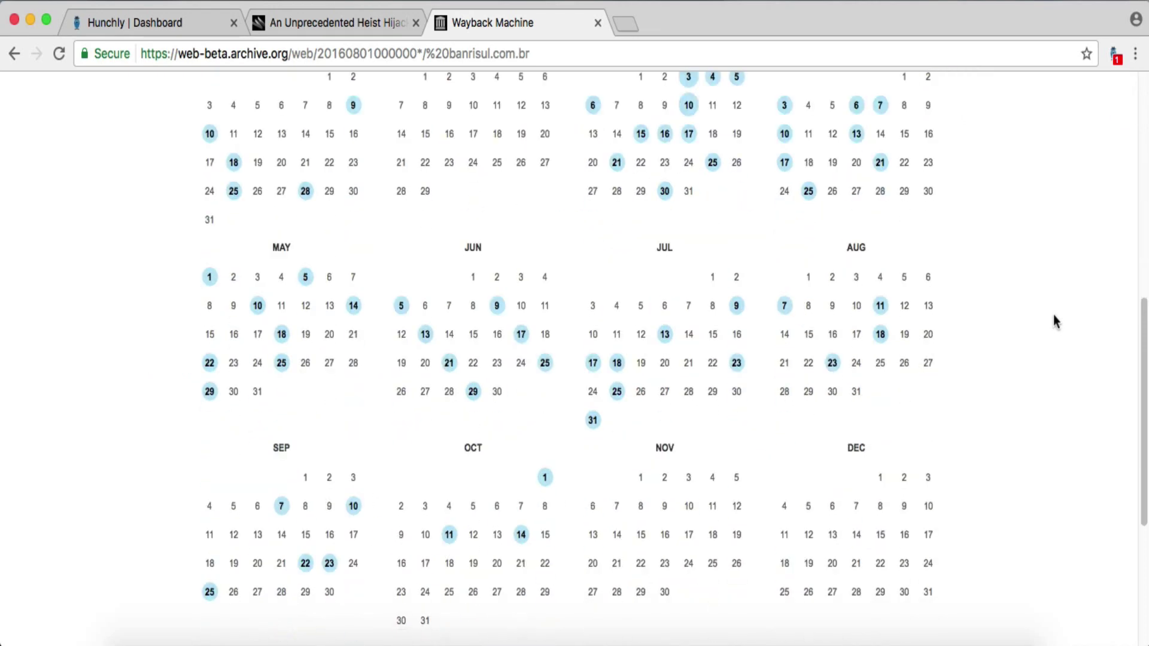
scroll(526, 531, "down", 2)
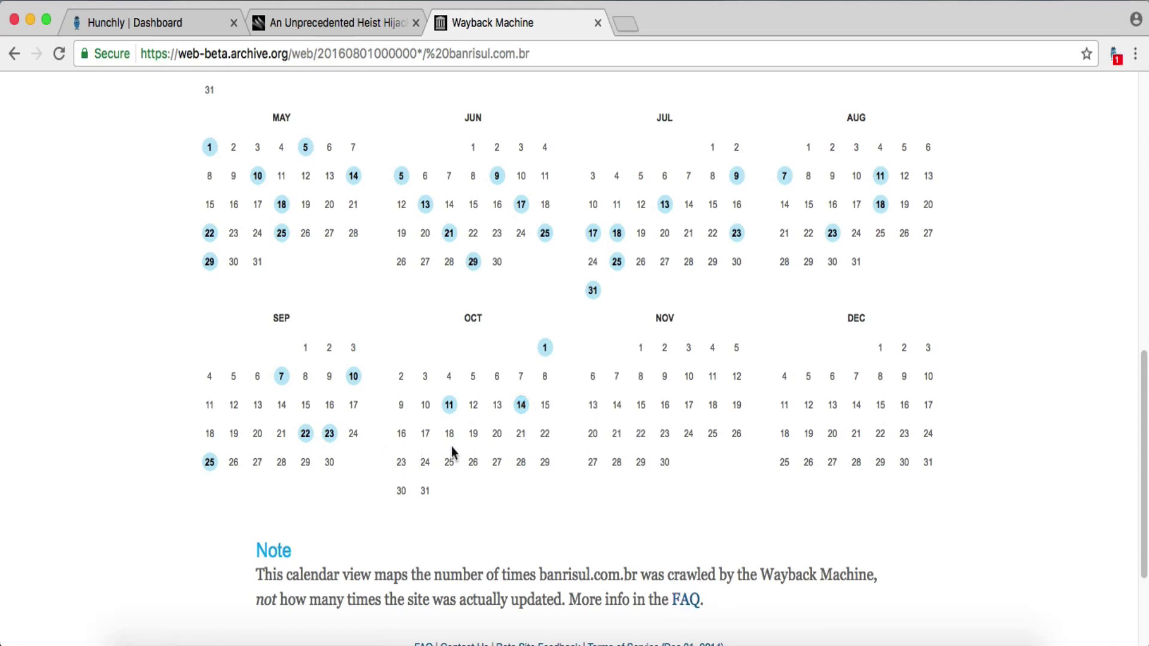
mouse_move(519, 407)
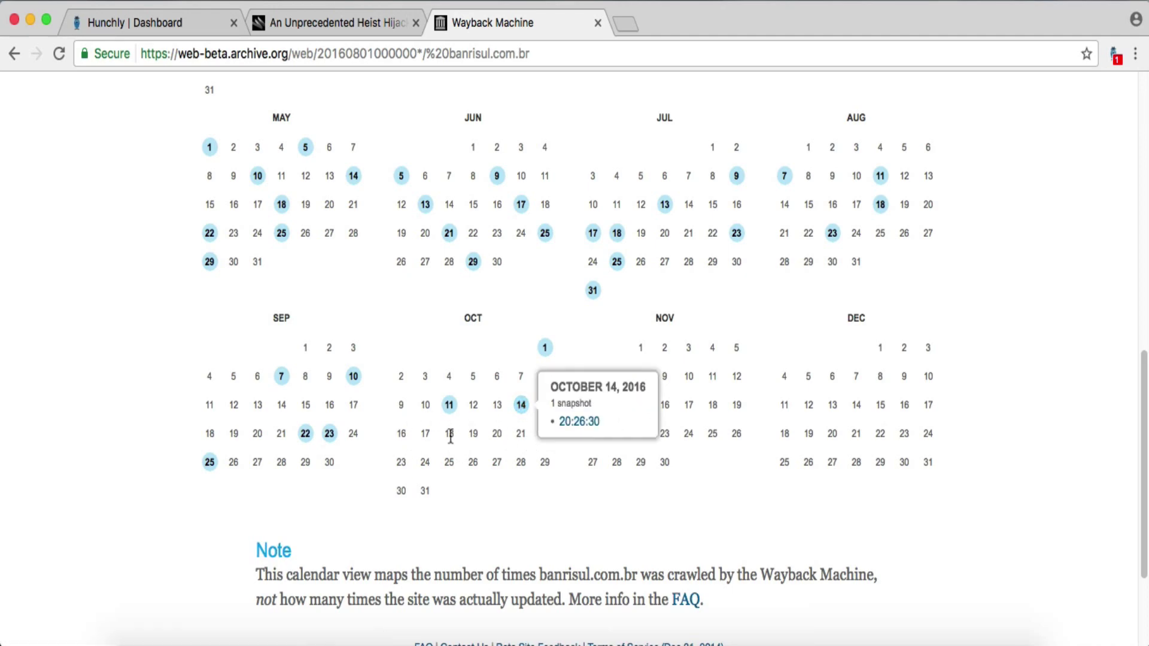
scroll(684, 462, "up", 3)
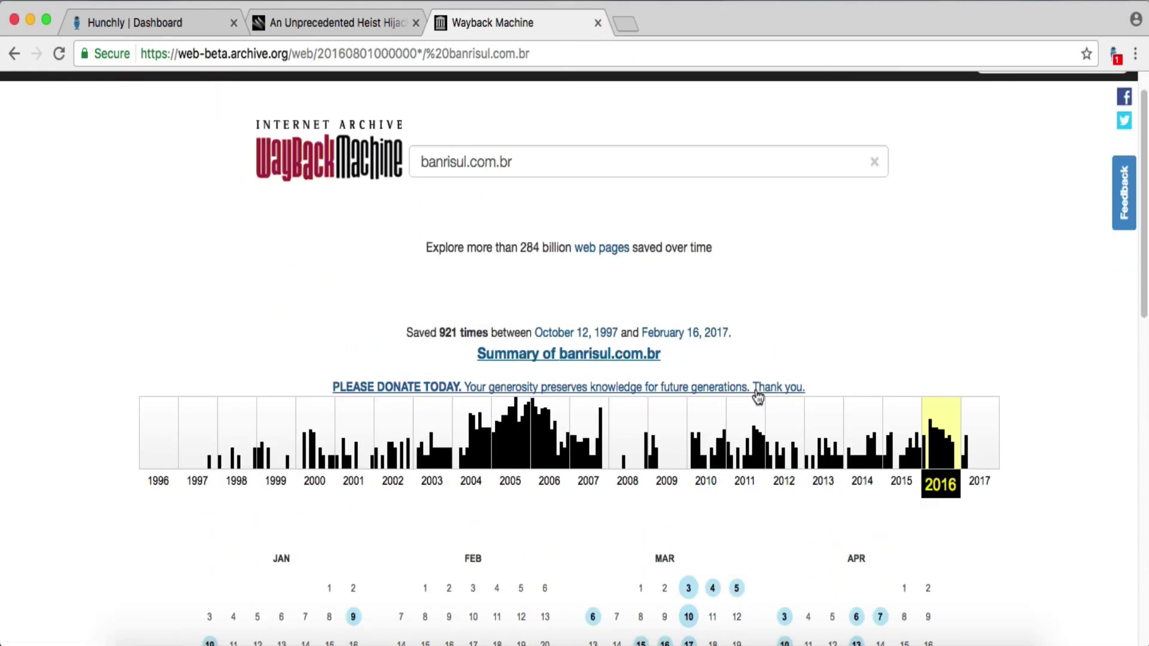
scroll(757, 395, "down", 12)
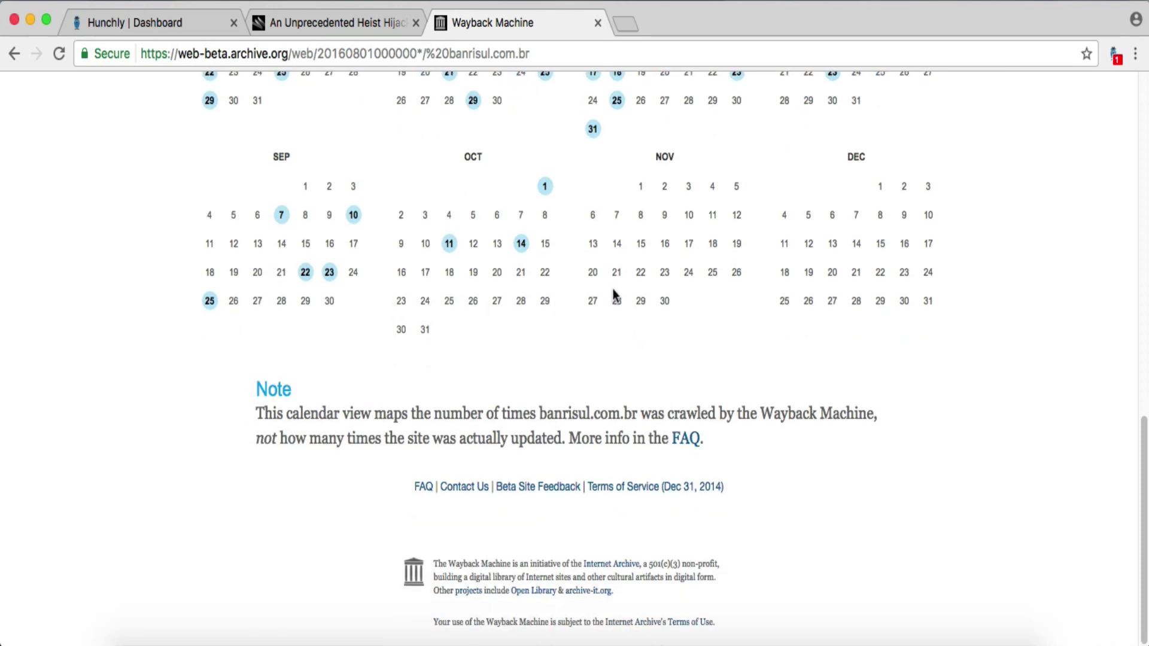
left_click(597, 23)
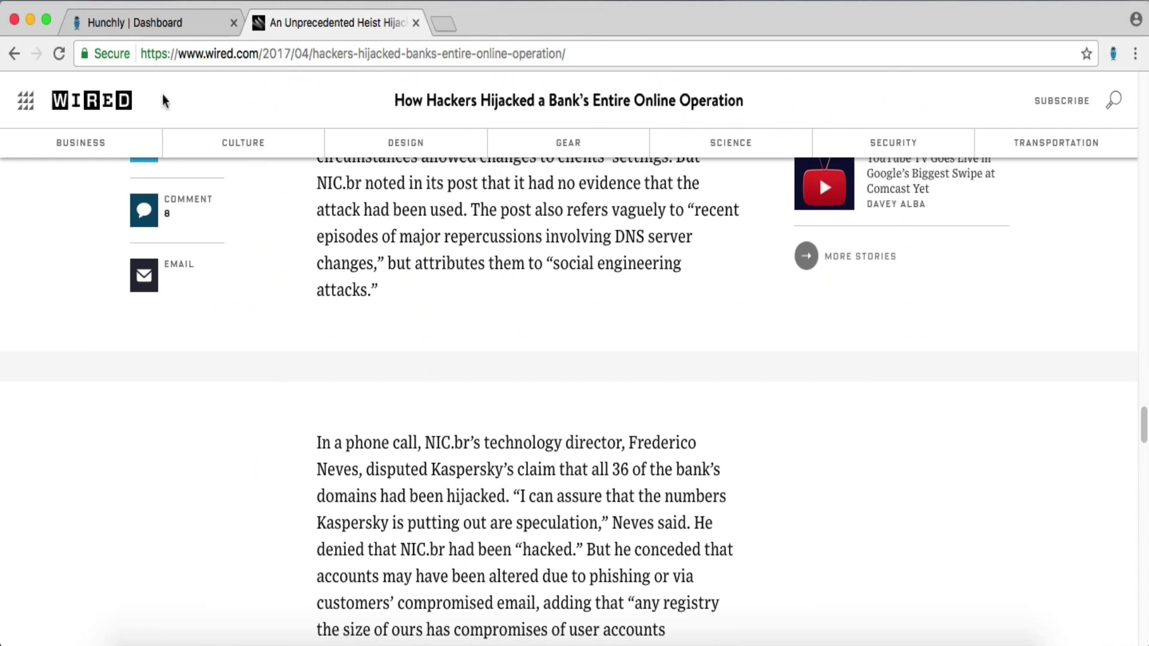
- Delete the 'Check DNS around October 22nd.' note from the Brazil Bank case, leaving two notes
left_click(141, 21)
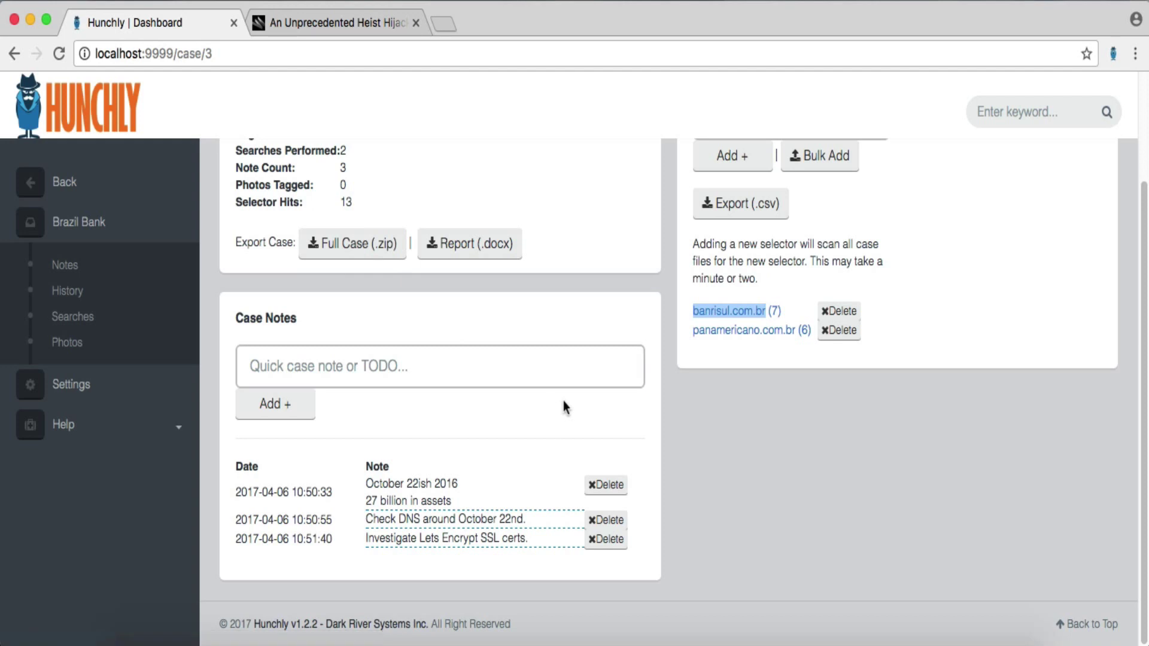
left_click(601, 521)
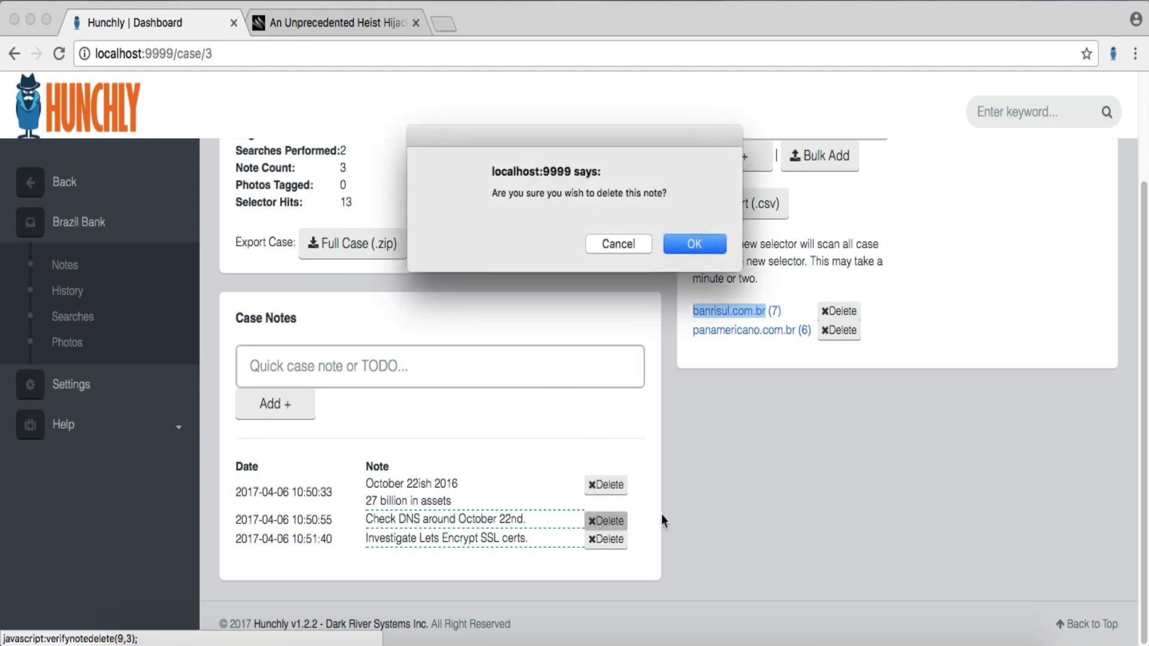
left_click(691, 248)
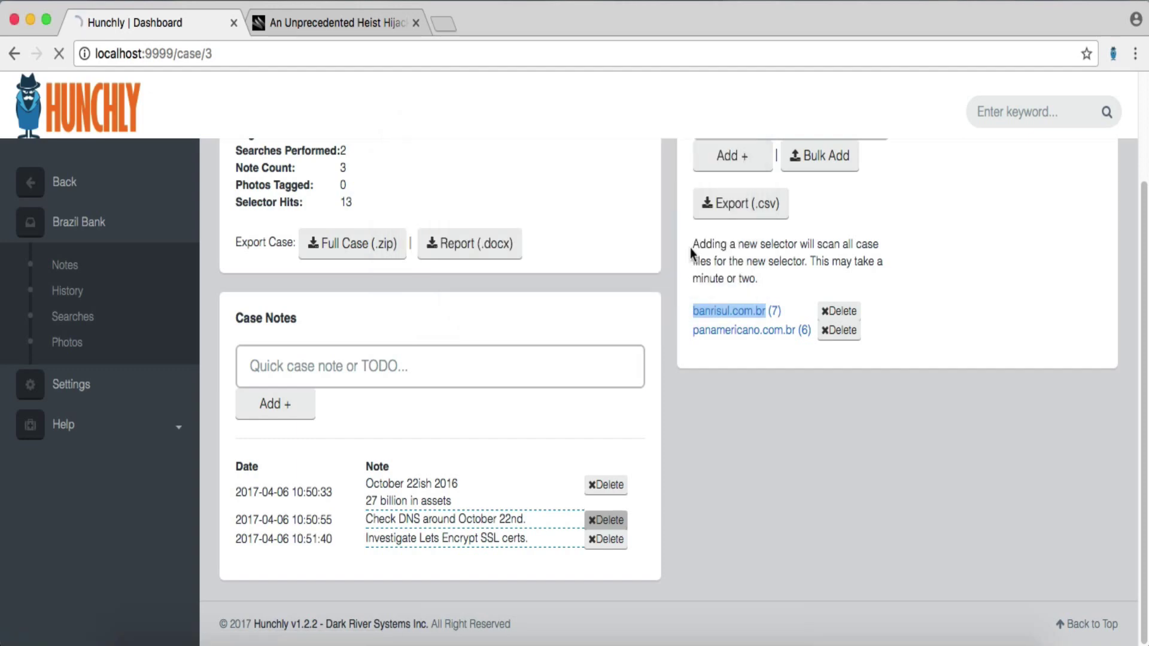
scroll(623, 542, "down", 3)
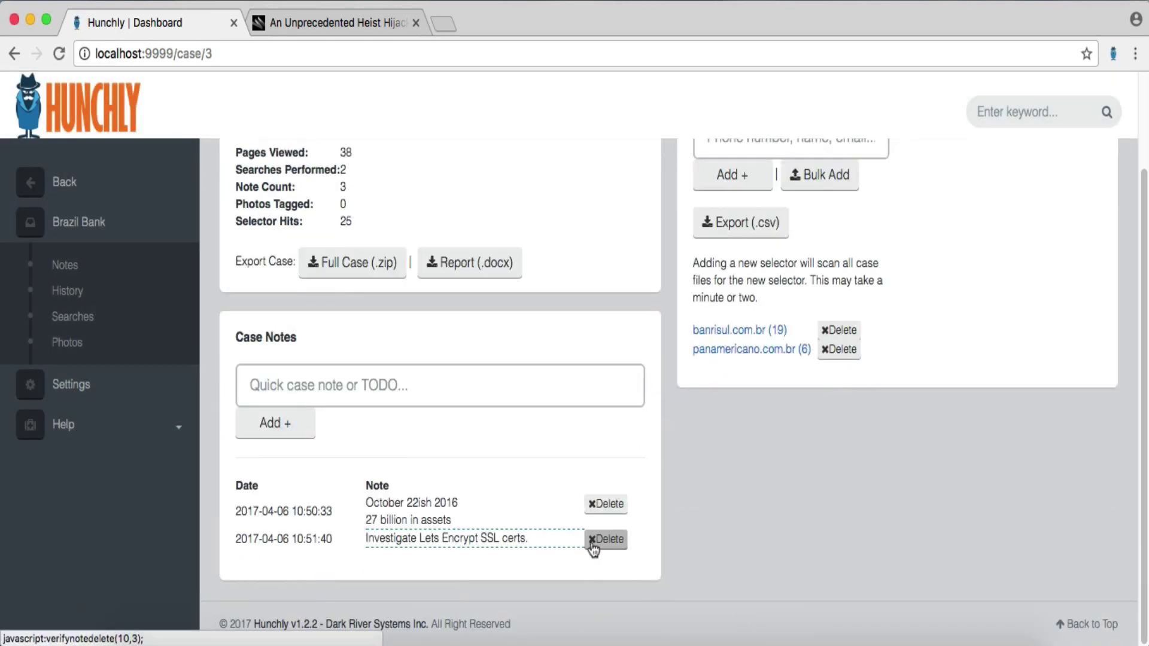
- On censys.io, search Certificates for banrisul.com.br, reaching the required login page
left_click(449, 24)
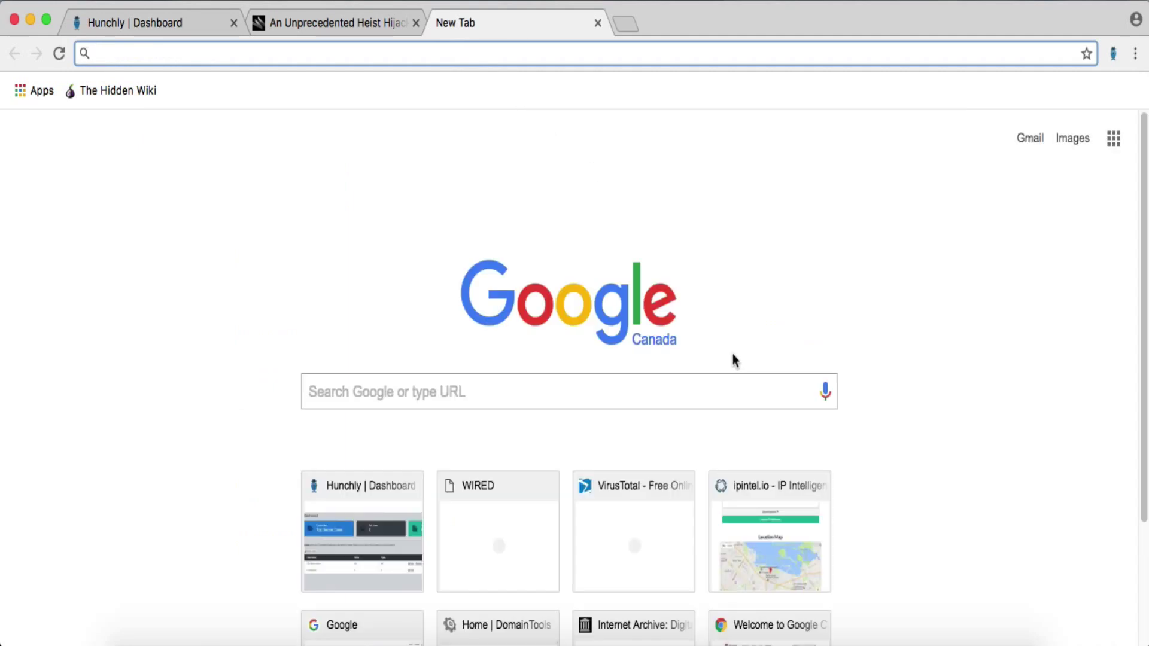
type("censys.io")
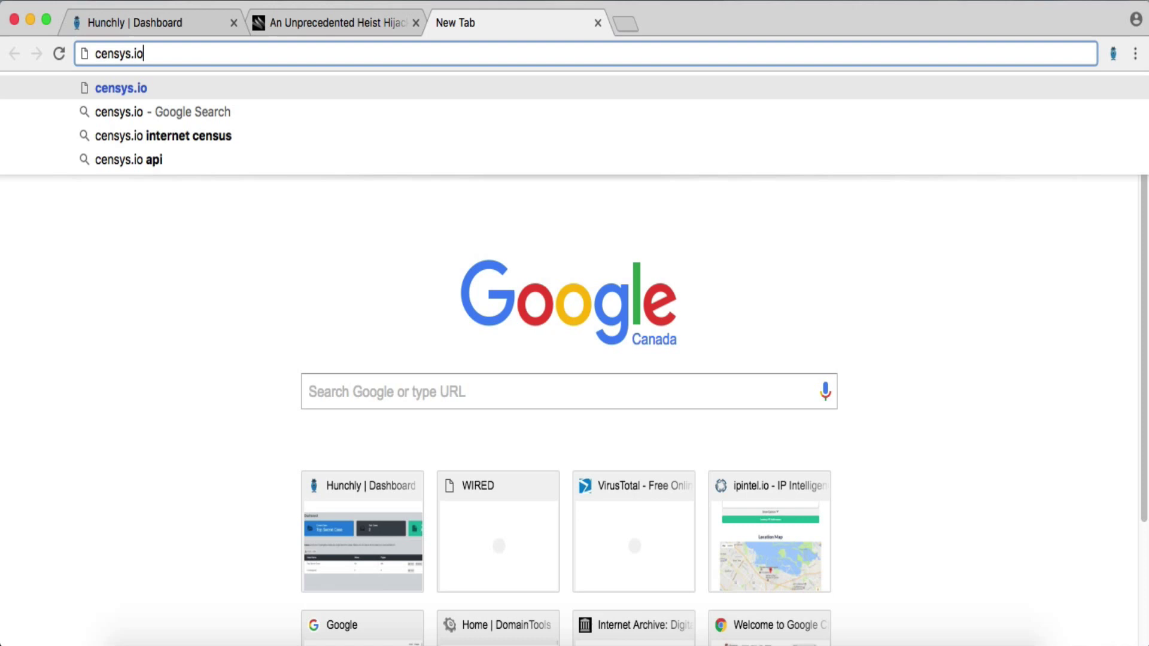
key("Return")
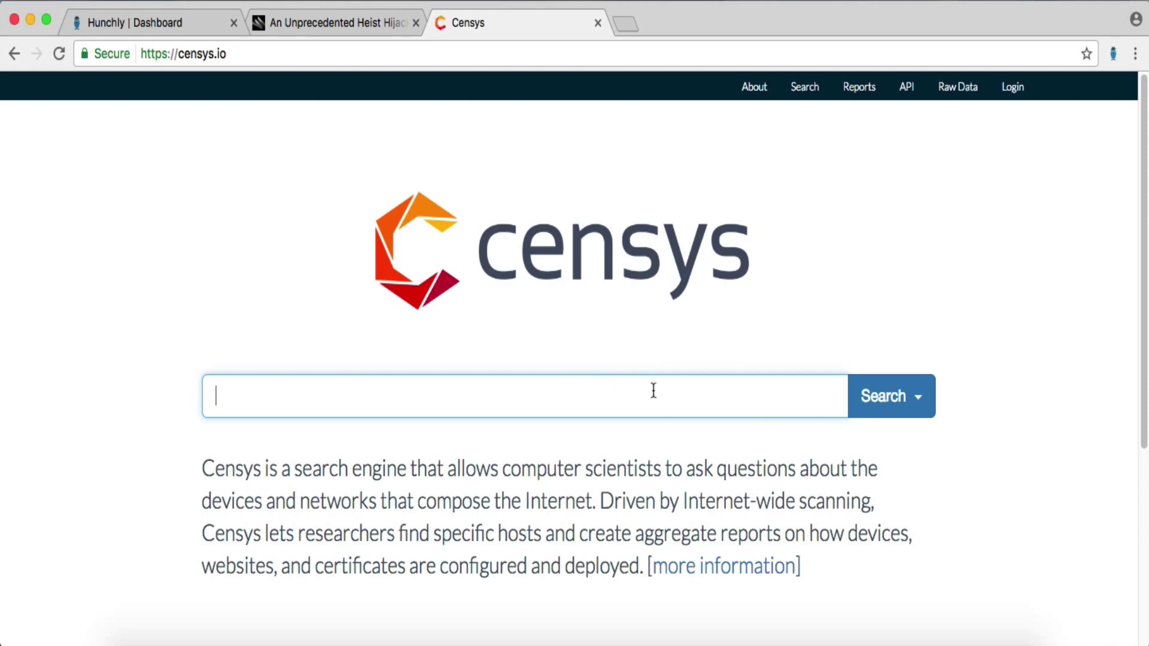
type("banrisul.com.br")
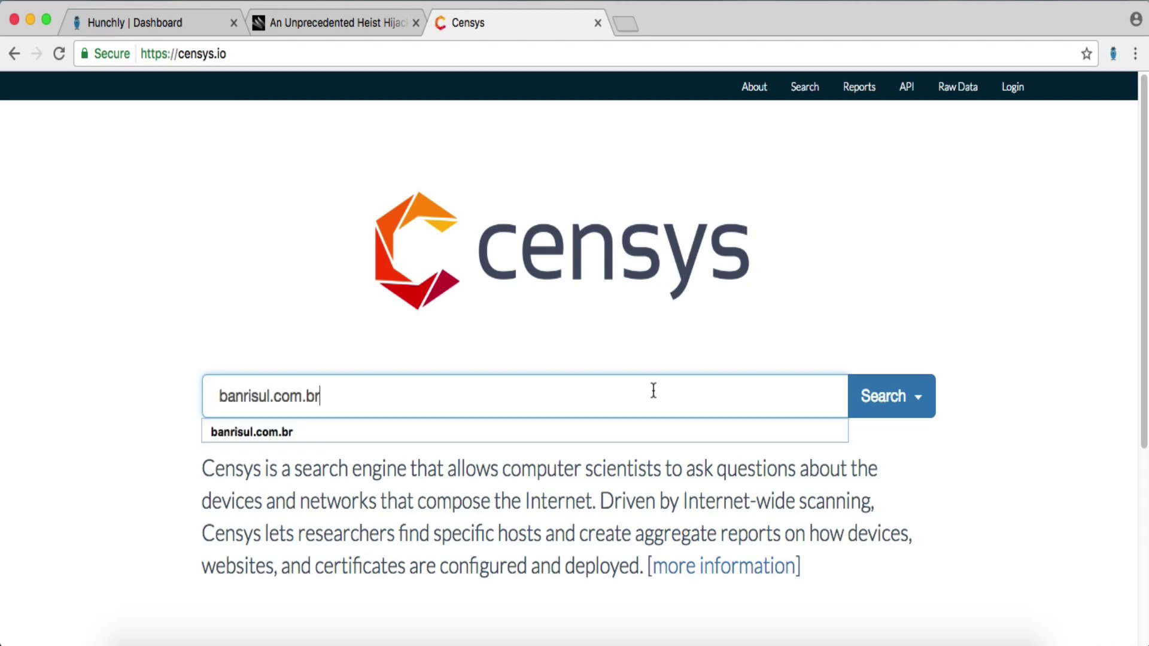
left_click(862, 404)
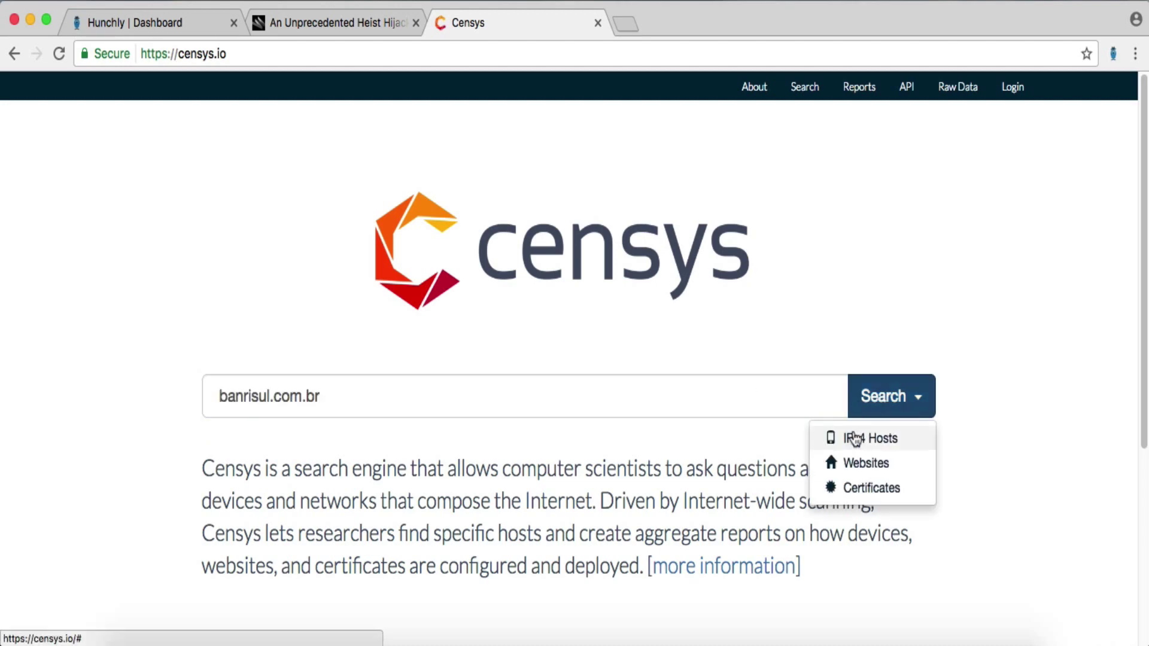
left_click(856, 489)
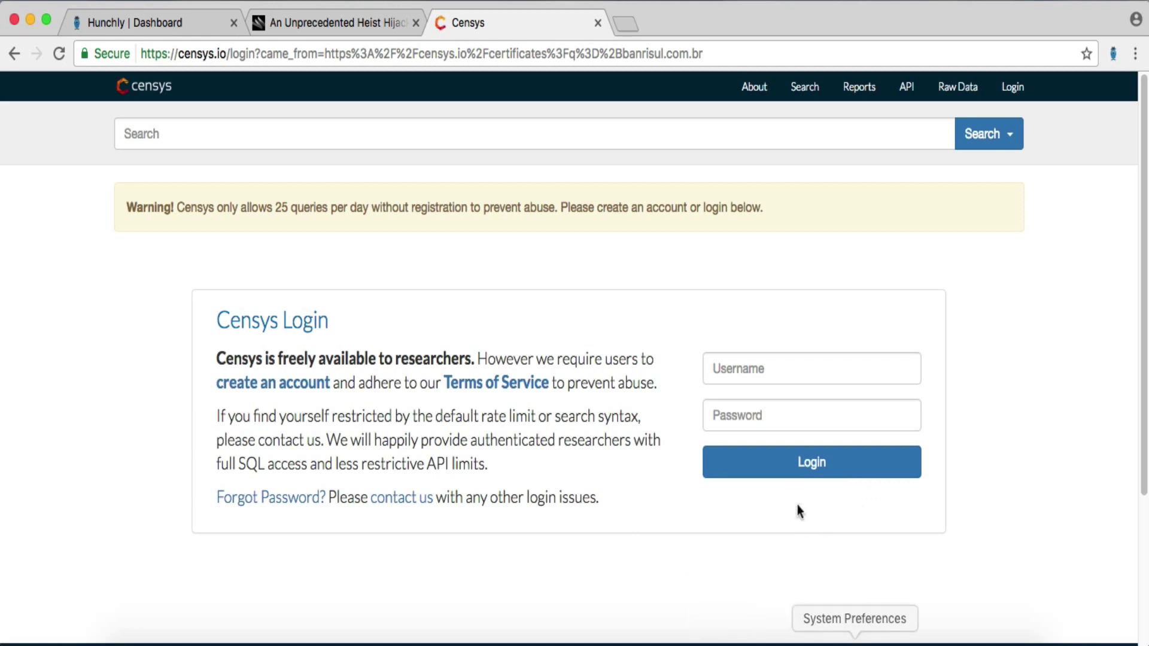
- Log in to Censys with the account e-mail and password, declining to save the password
left_click(762, 371)
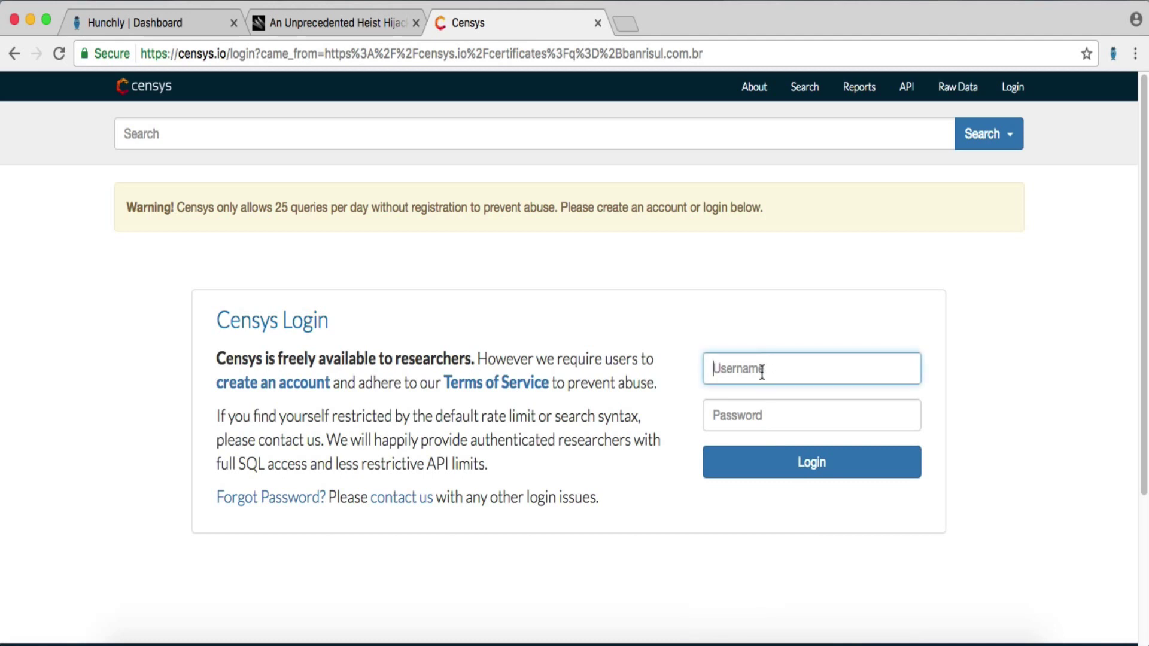
key("Tab")
type("••••")
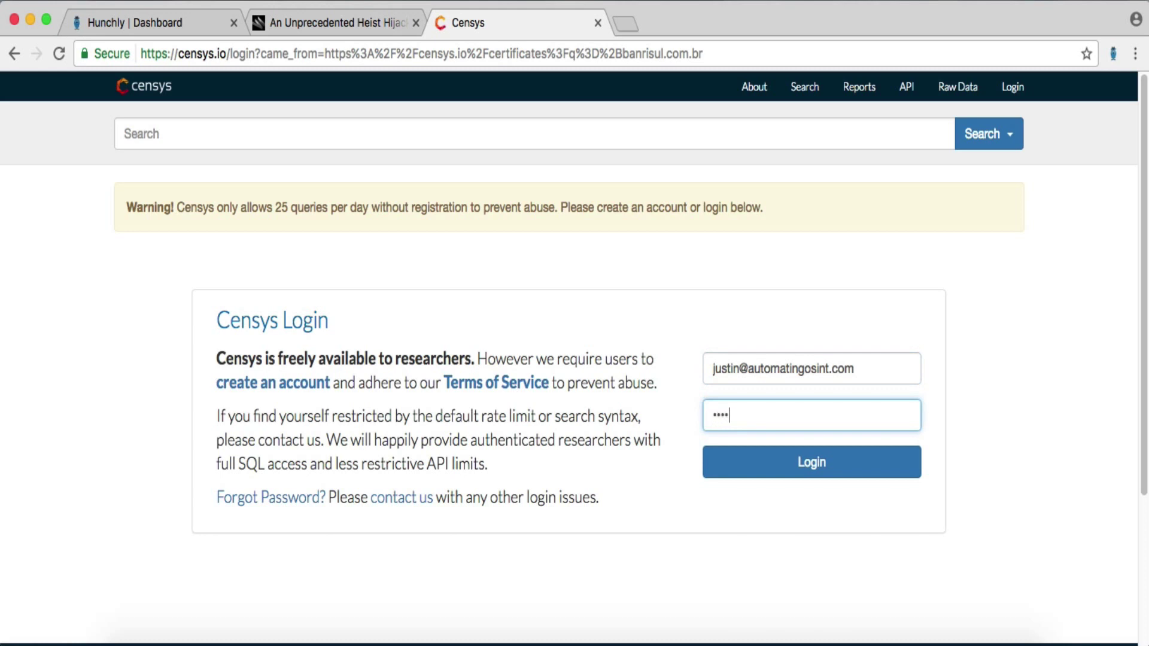
key("BackSpace")
key("BackSpace")
key("BackSpace")
key("BackSpace")
type("••••••••••")
key("Return")
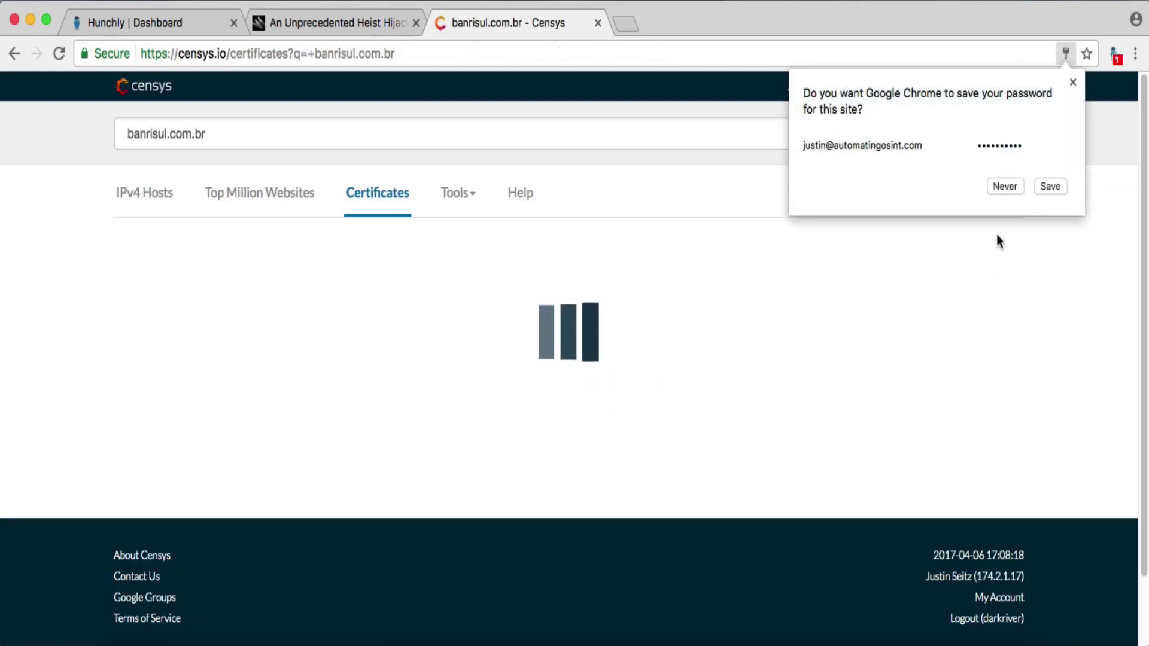
left_click(1007, 187)
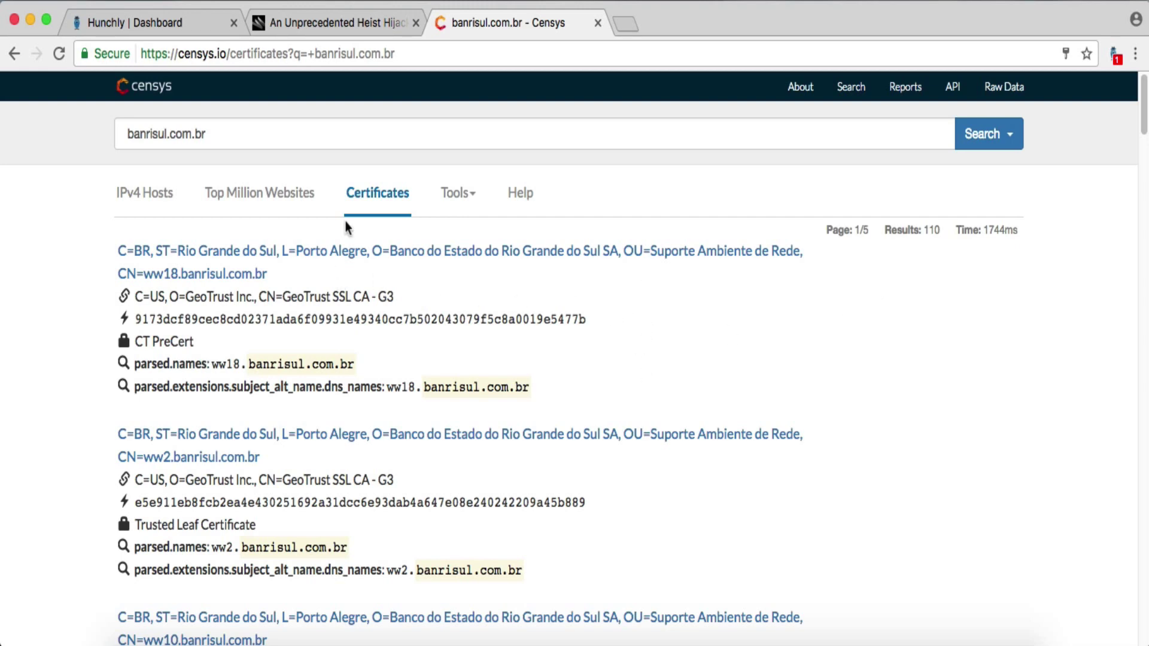
- Check the IPv4 hosts, then return to the 110 banrisul.com.br certificate results
left_click(159, 201)
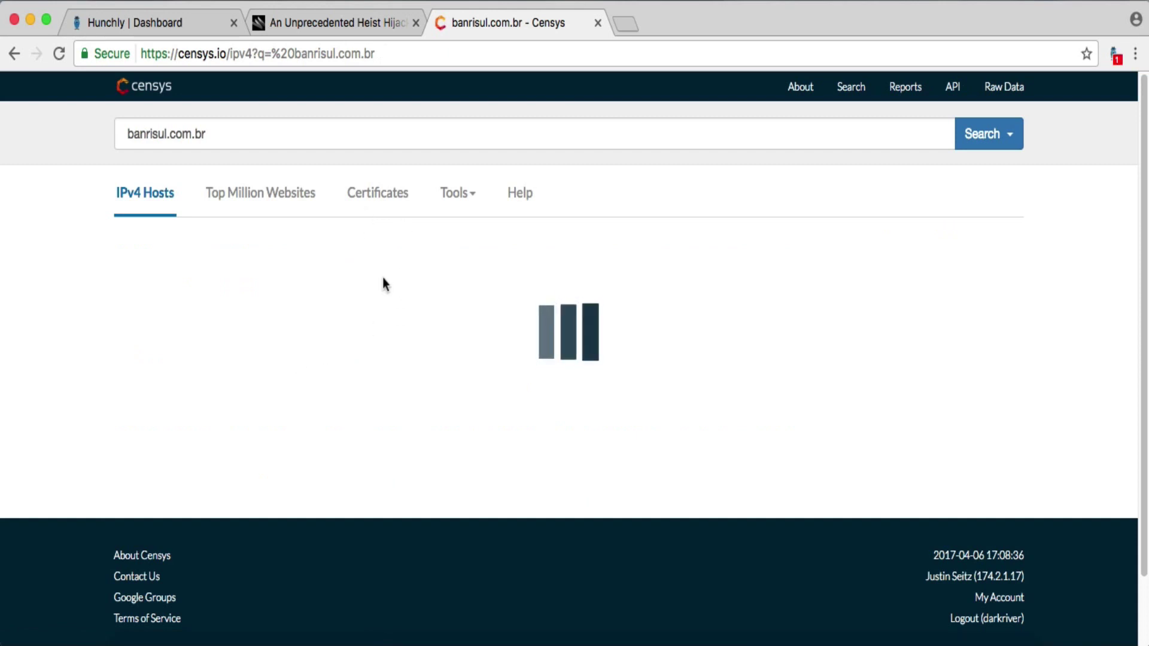
left_click(365, 192)
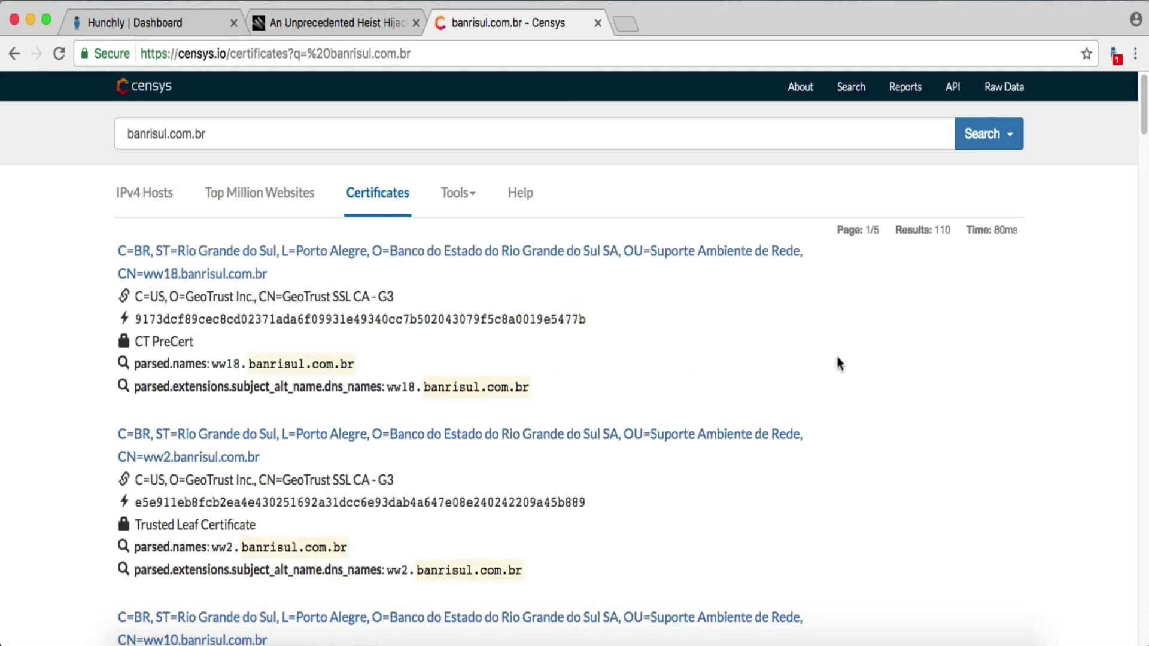
scroll(826, 359, "down", 3)
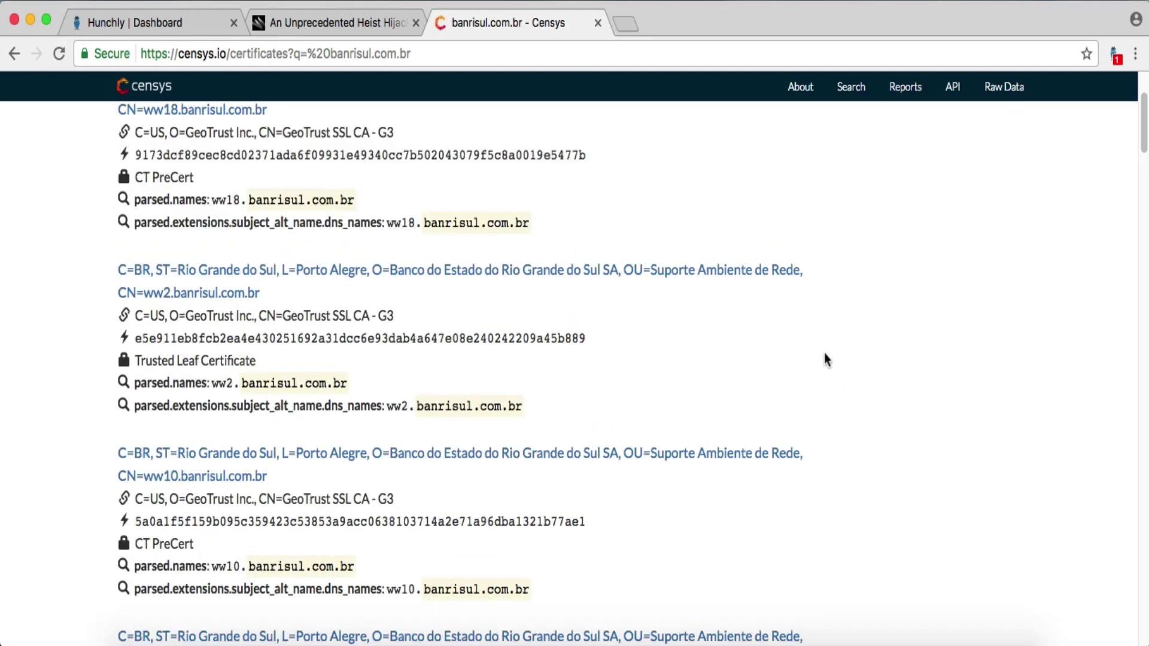
scroll(825, 360, "up", 3)
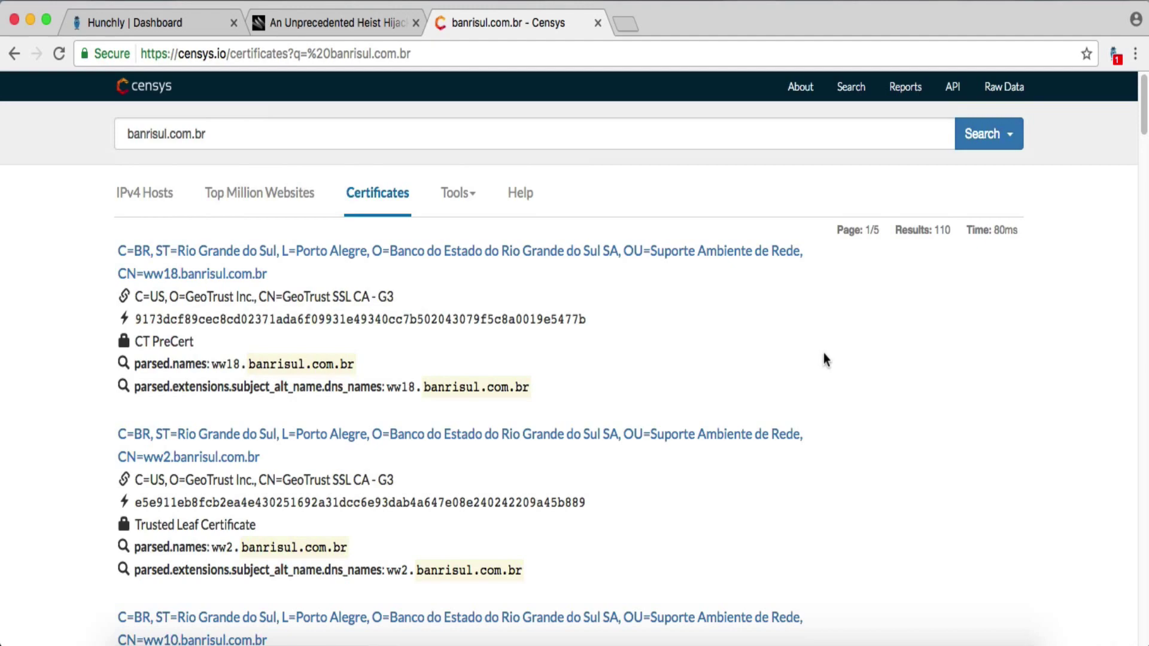
- Return to the Wired bank-heist article and skim through it
left_click(360, 22)
scroll(627, 431, "down", 5)
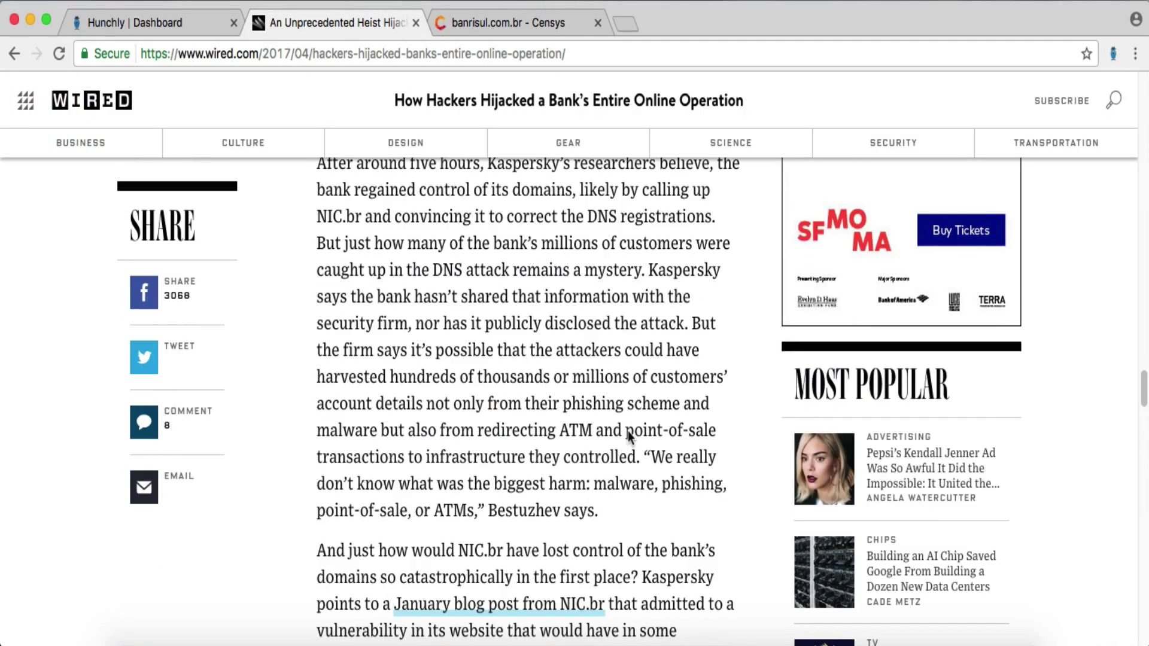
scroll(627, 431, "down", 1)
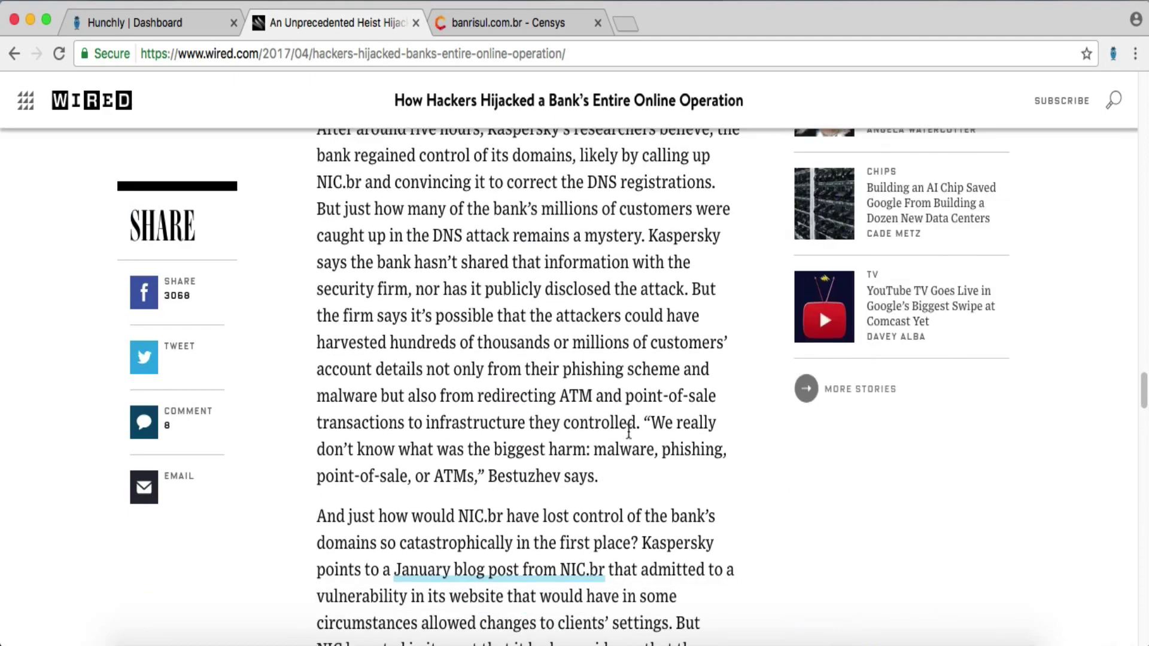
scroll(629, 431, "down", 10)
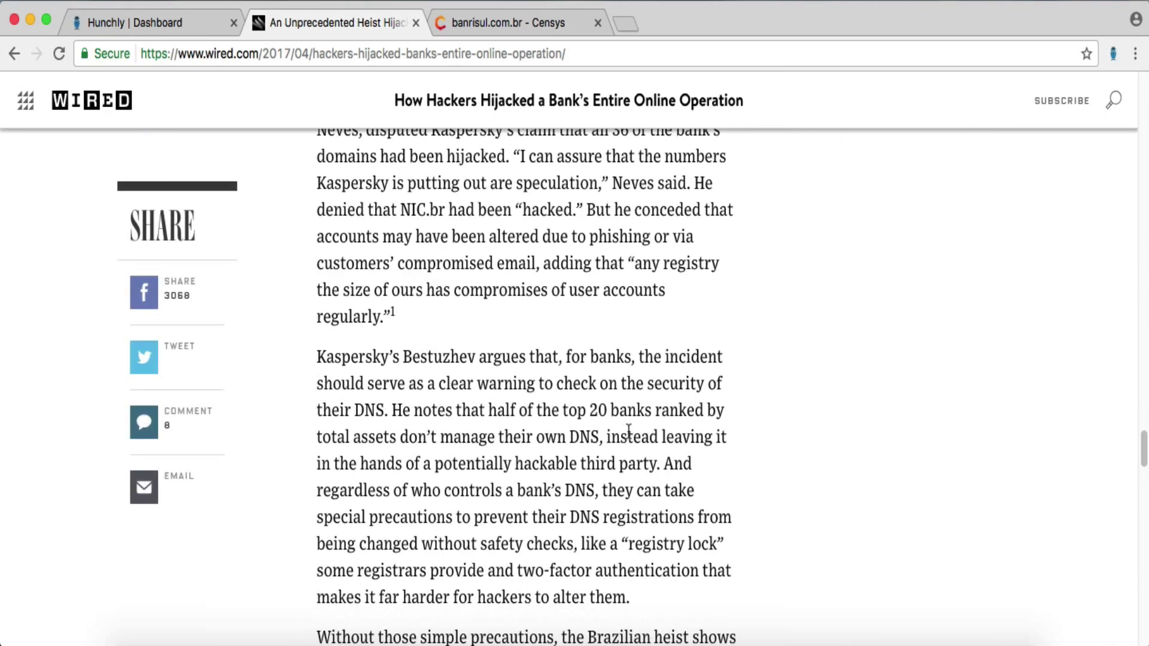
scroll(628, 431, "down", 8)
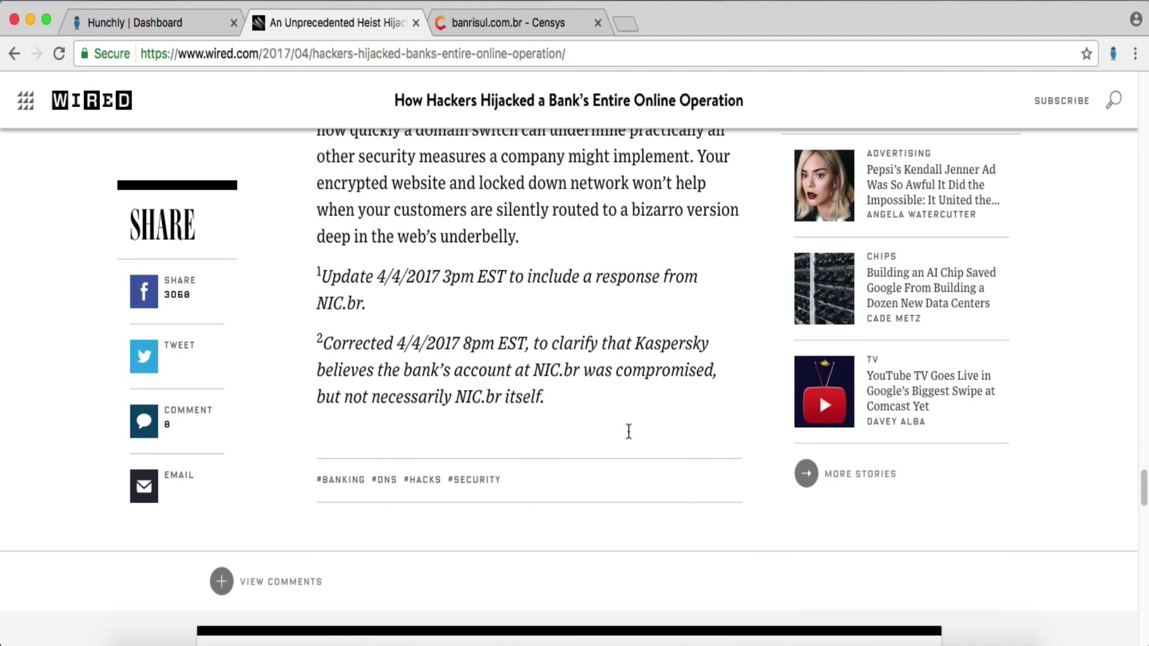
scroll(629, 431, "up", 2)
- Find 'https' in the article to reach the Let's Encrypt certificate passage
key("super+f")
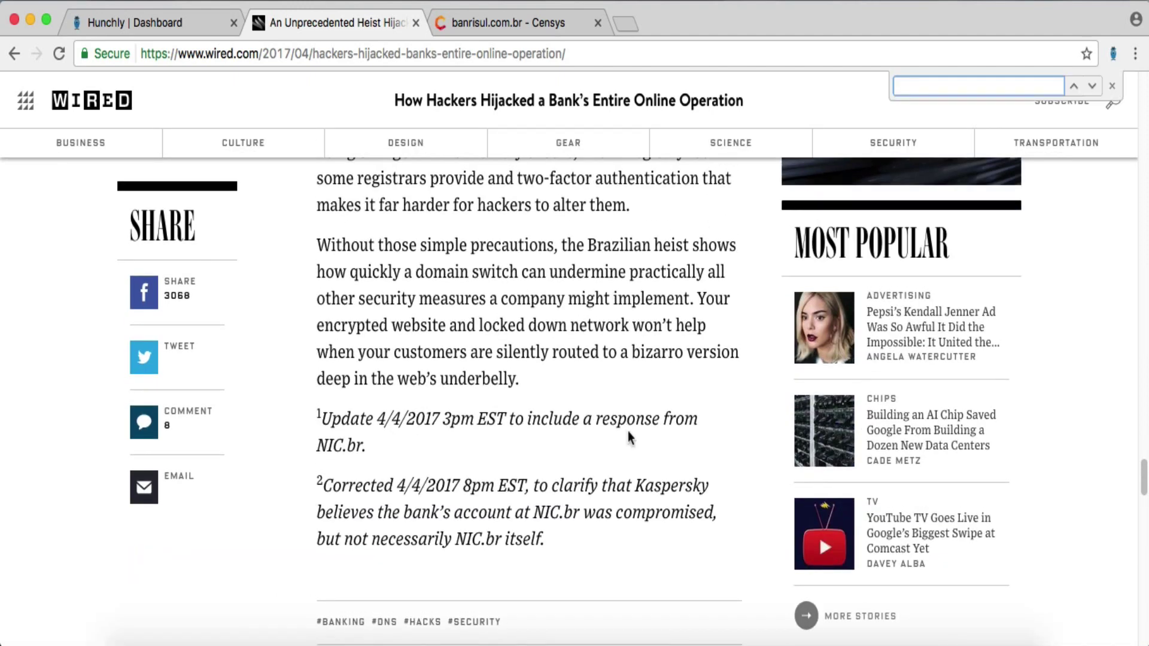
type("https")
key("Escape")
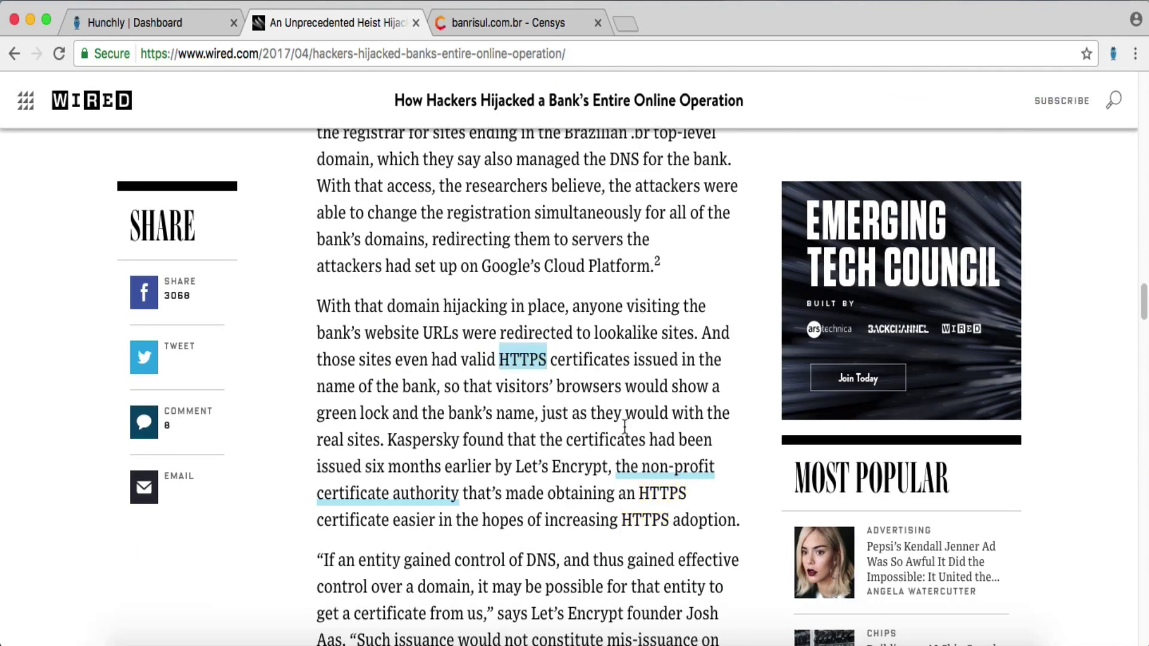
left_click(623, 423)
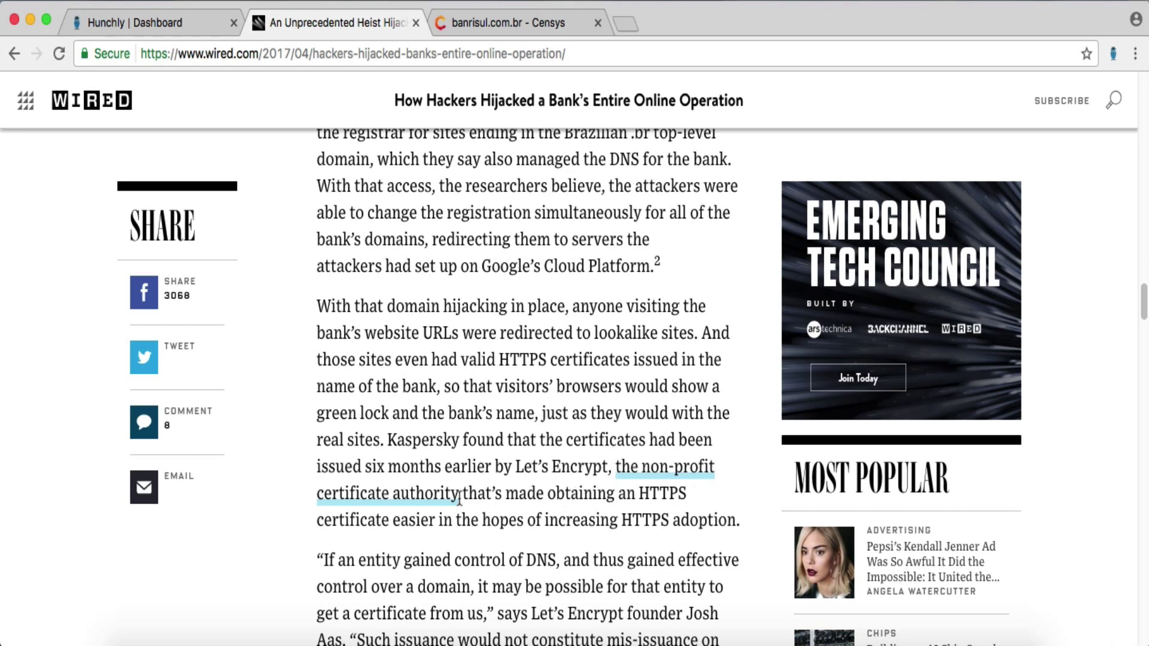
scroll(550, 563, "down", 1)
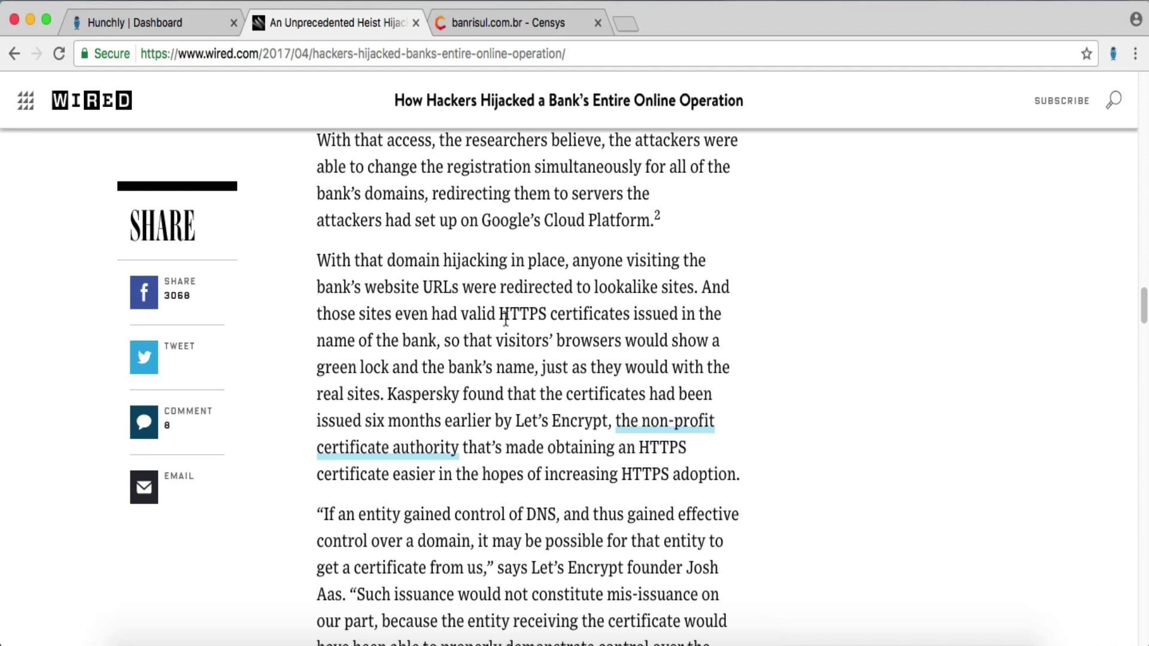
- Review the banrisul.com.br certificate list in Censys and select the results page URL
left_click(499, 20)
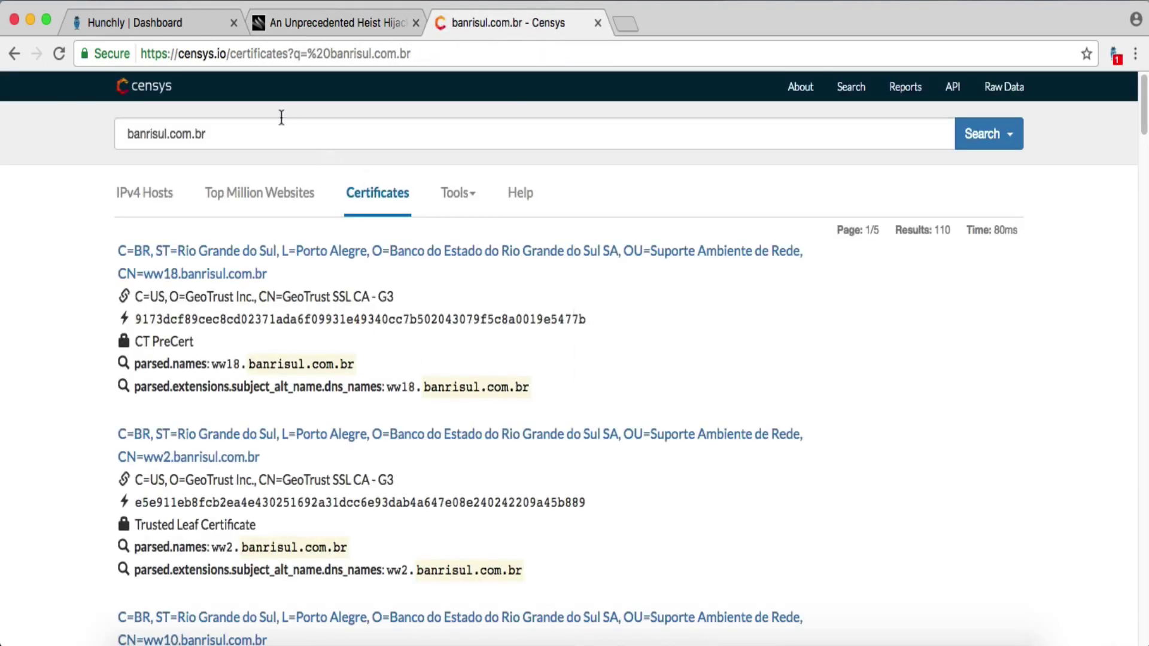
scroll(623, 408, "down", 6)
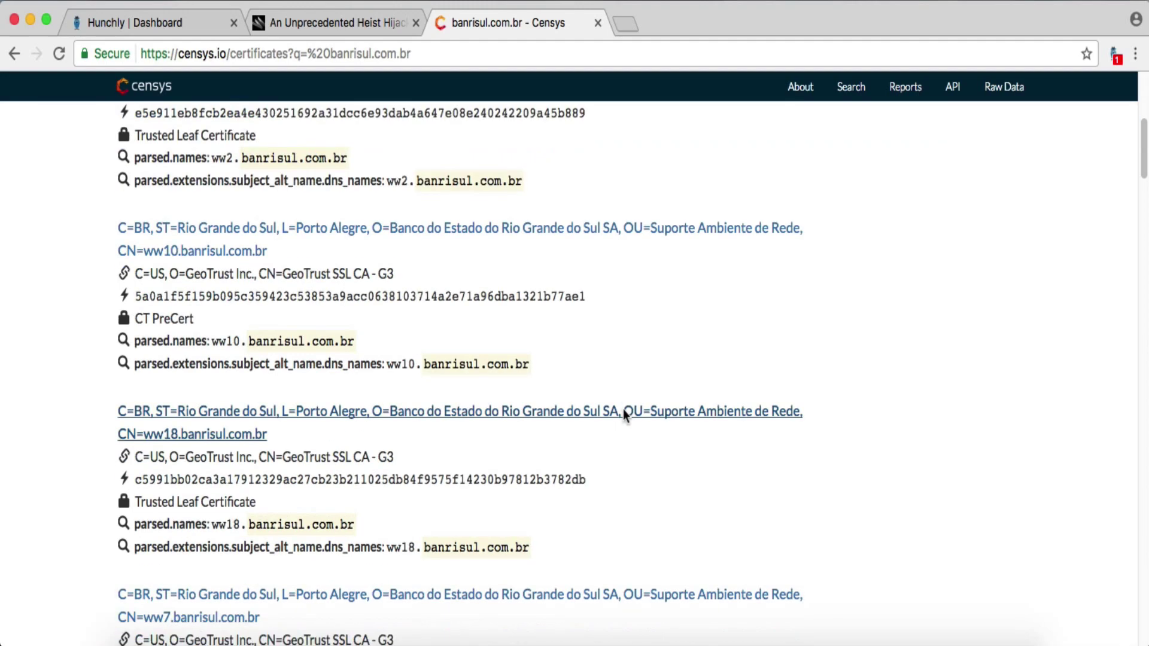
scroll(624, 410, "down", 3)
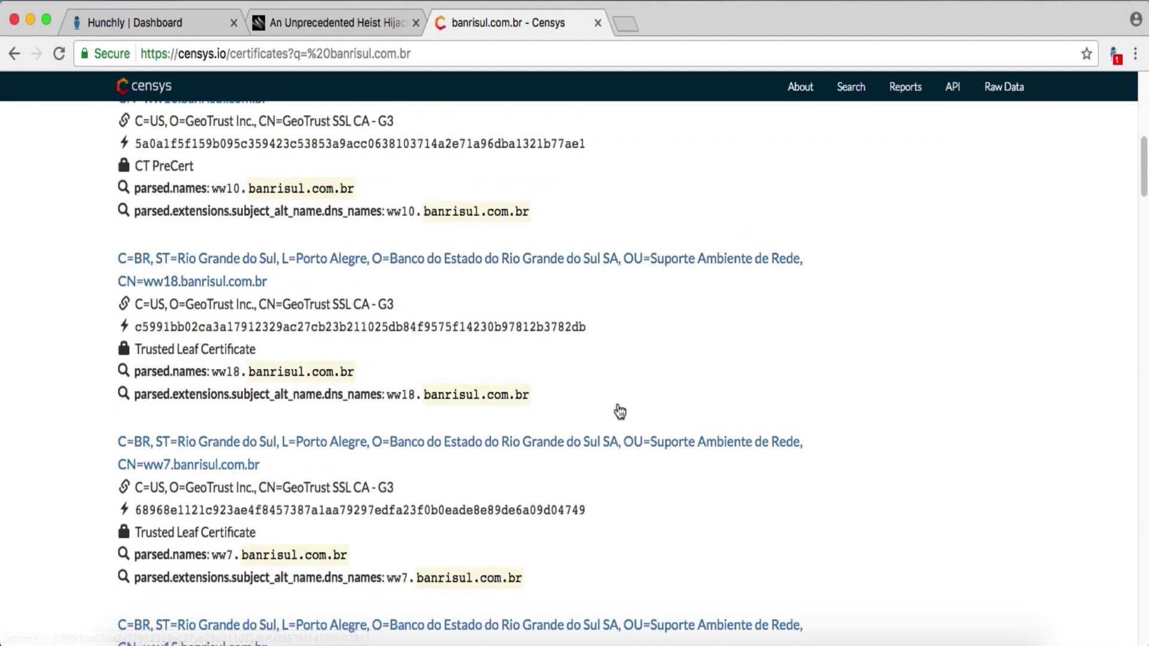
scroll(620, 412, "down", 5)
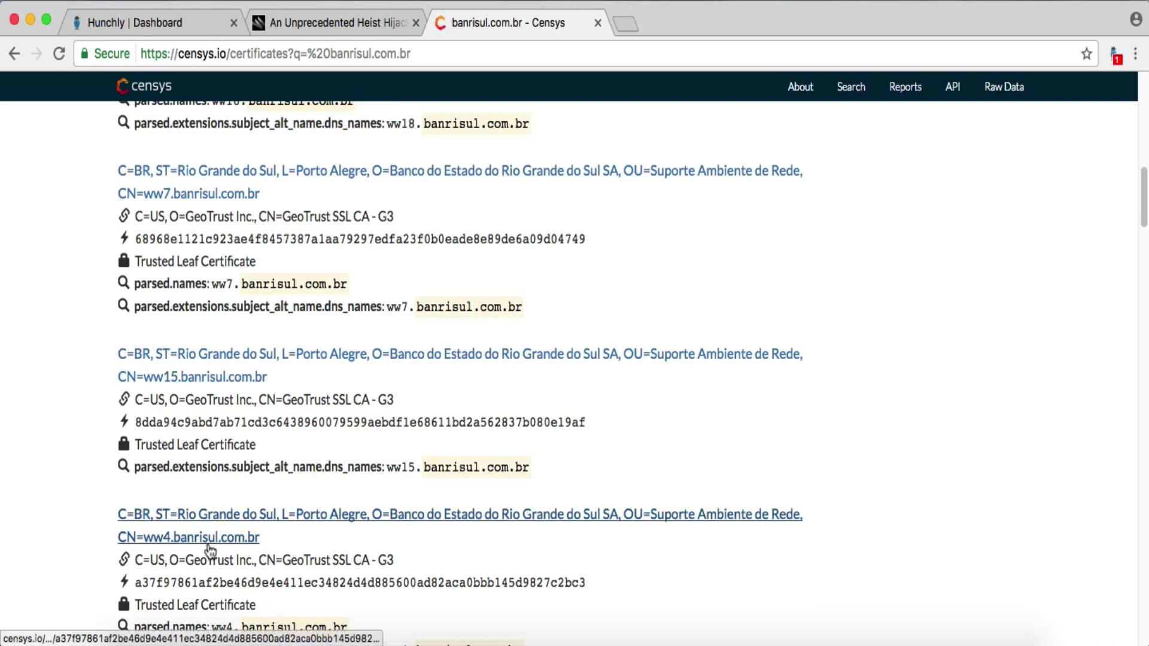
scroll(573, 479, "up", 5)
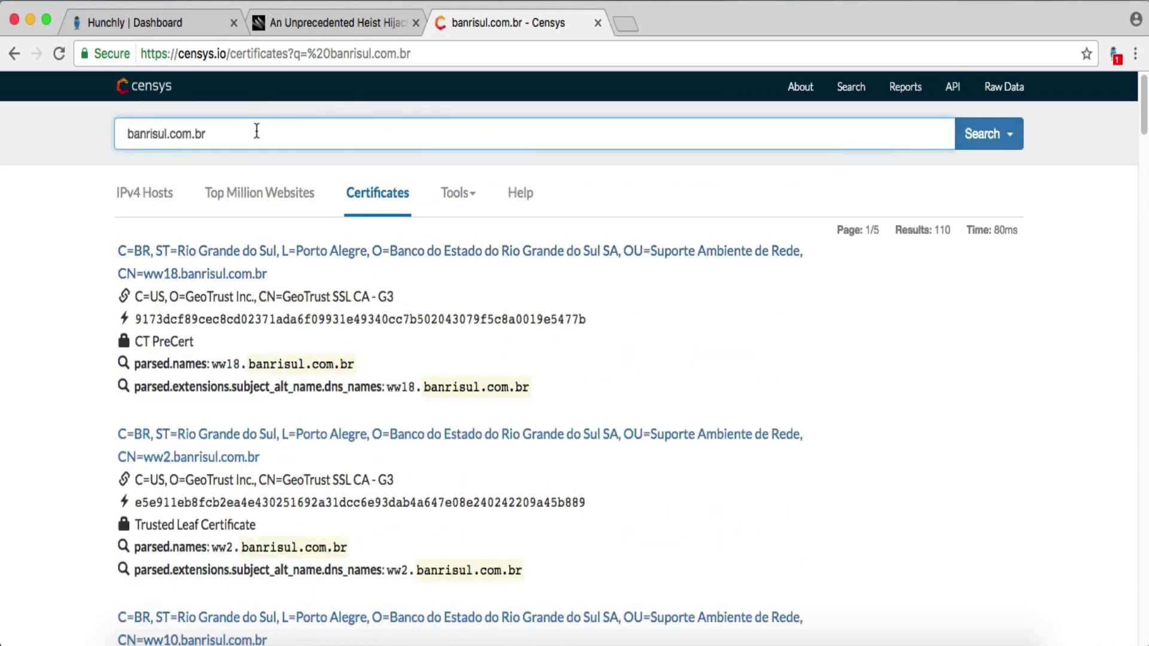
left_click(276, 60)
key("super+c")
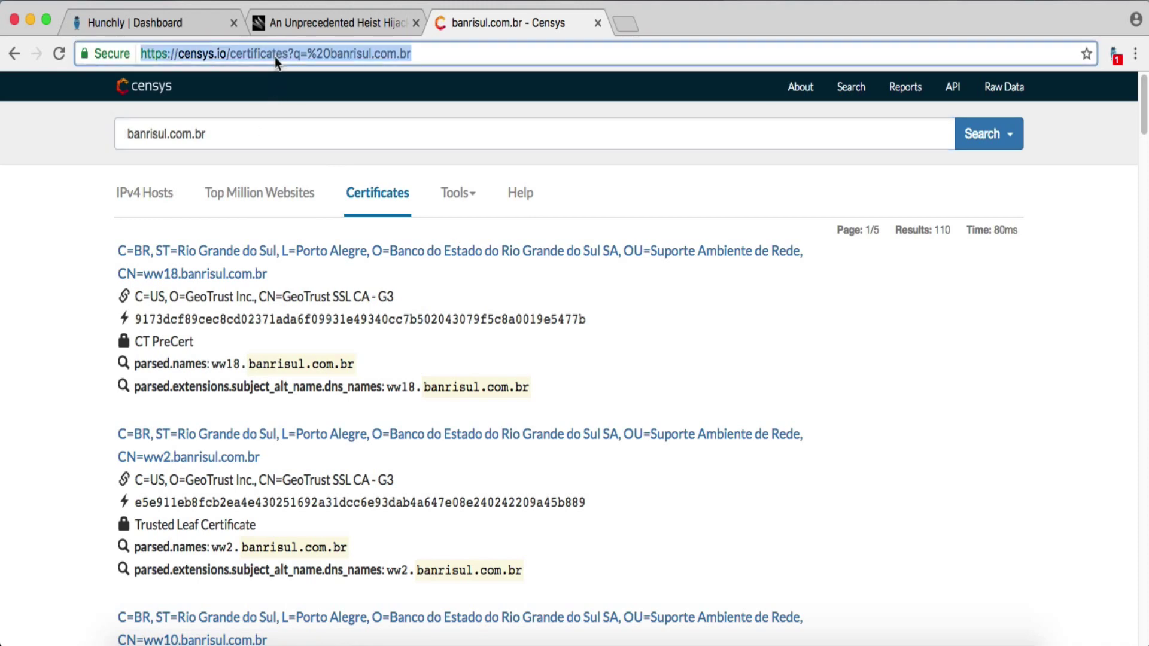
- In a new tab, reload the results URL and search certificates for Let's Encrypt, getting 62,002,207 results
left_click(630, 24)
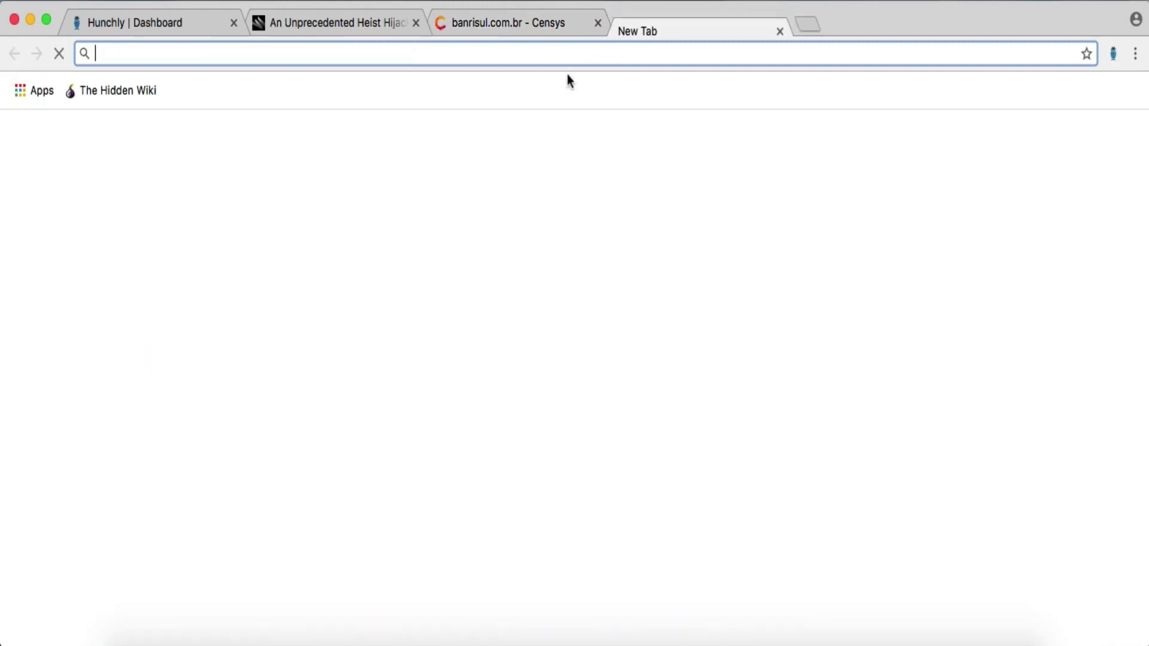
key("super+v")
key("Return")
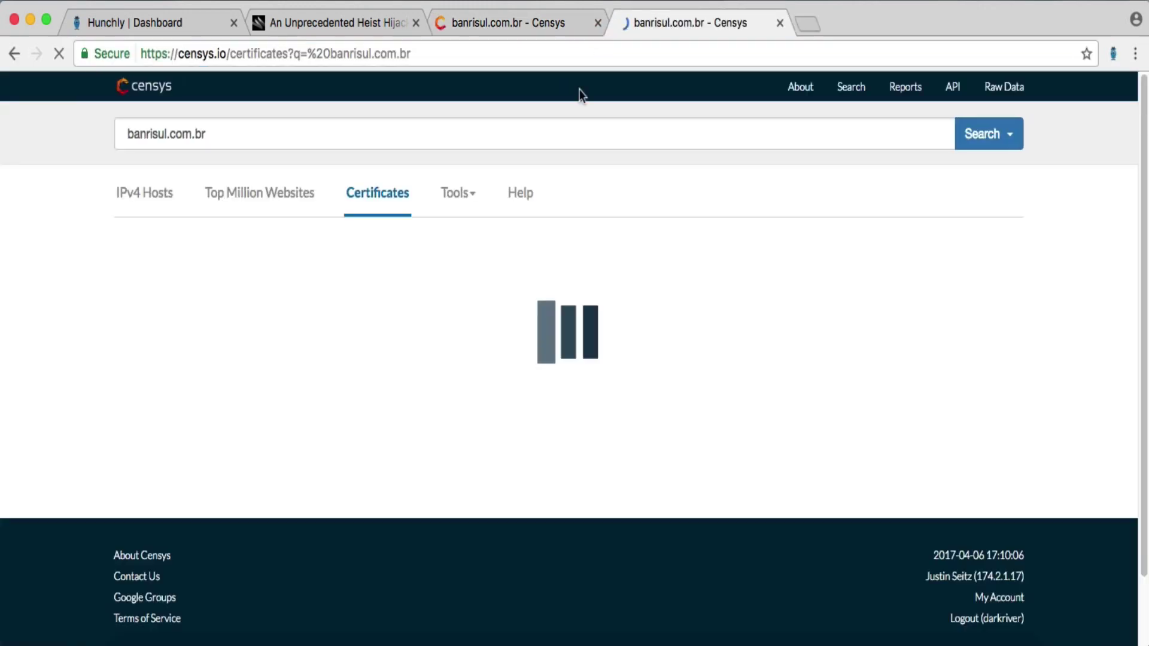
left_click(254, 137)
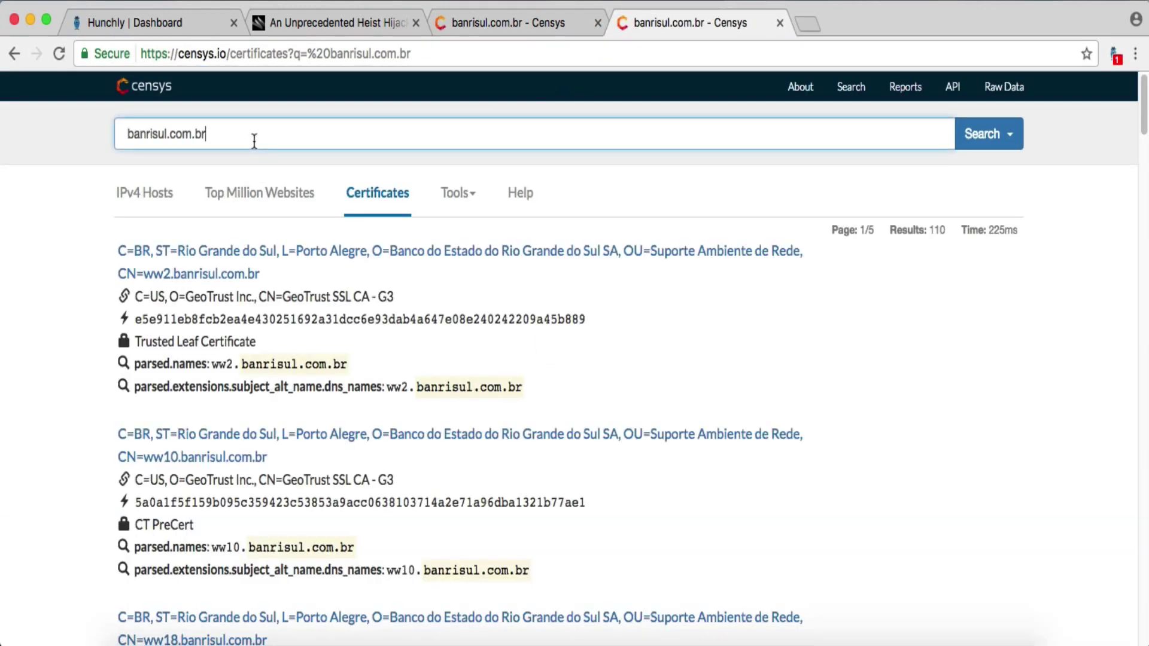
key("super+a")
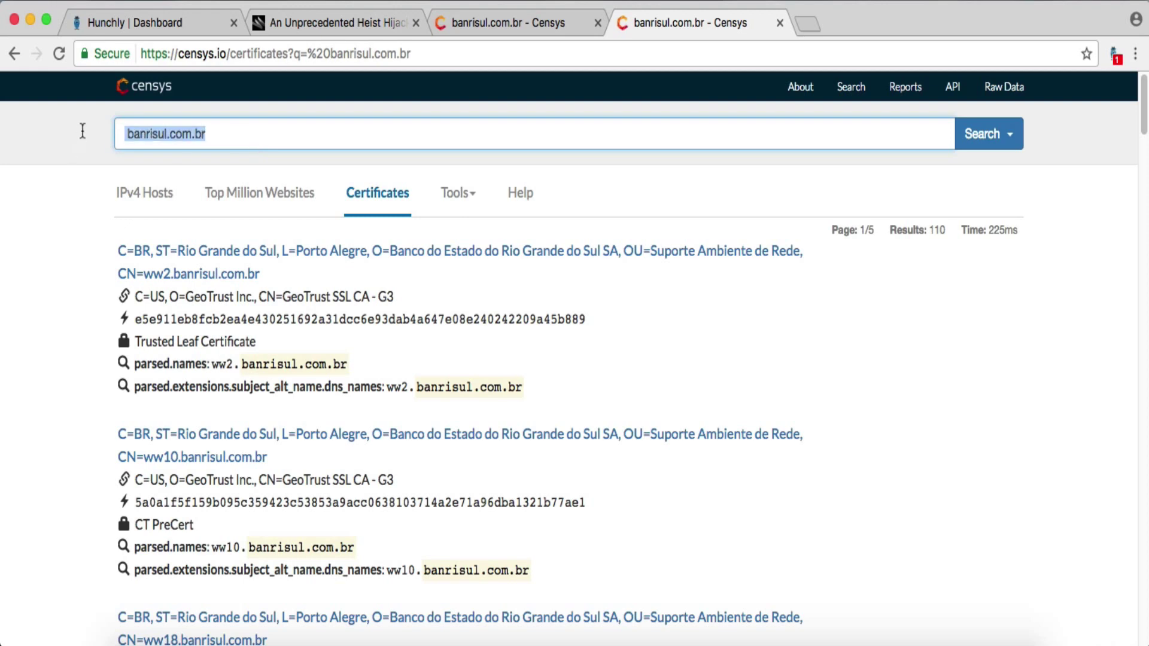
type("'s Encrypt")
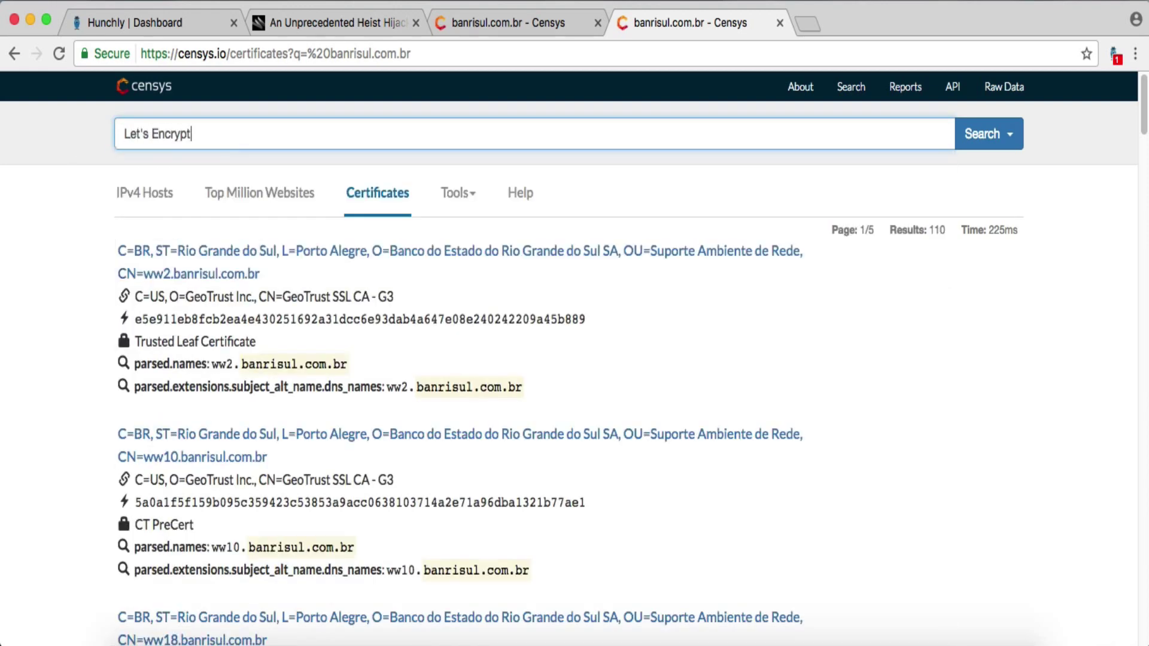
key("Return")
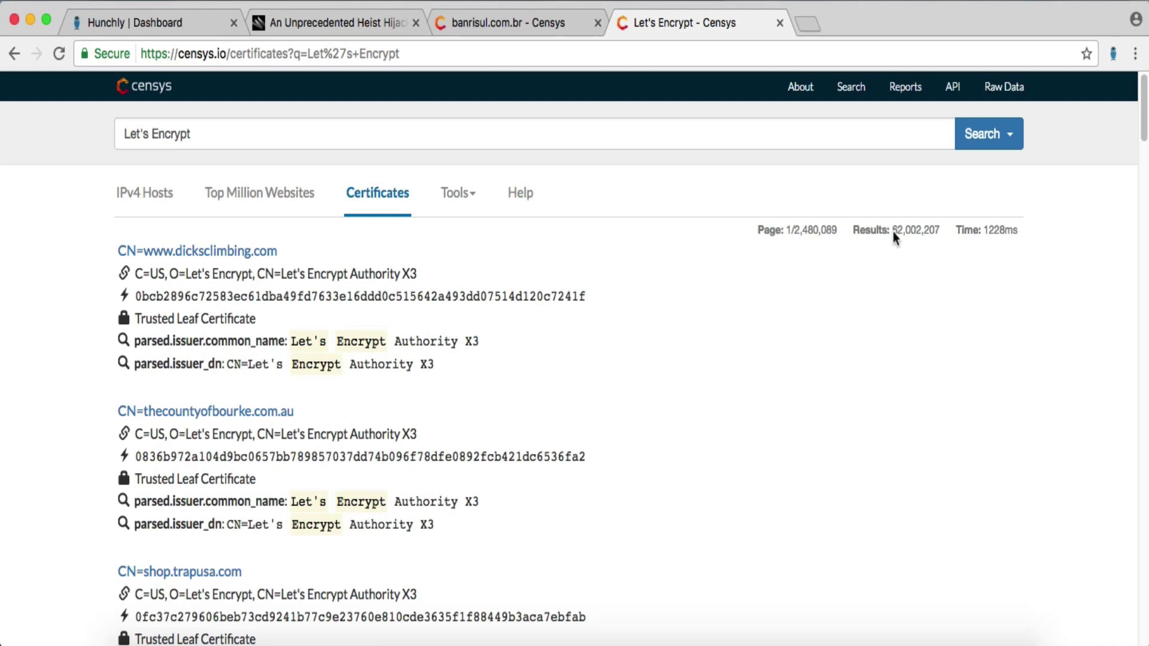
left_click_drag(949, 225, 889, 229)
- Highlight Let's Encrypt in the first result's issuer field
left_click(924, 379)
left_click_drag(186, 273, 257, 275)
left_click(256, 295)
- Open the About Censys page in a new tab and navigate to the Censys Overview documentation
right_click(805, 92)
left_click(847, 95)
left_click(850, 22)
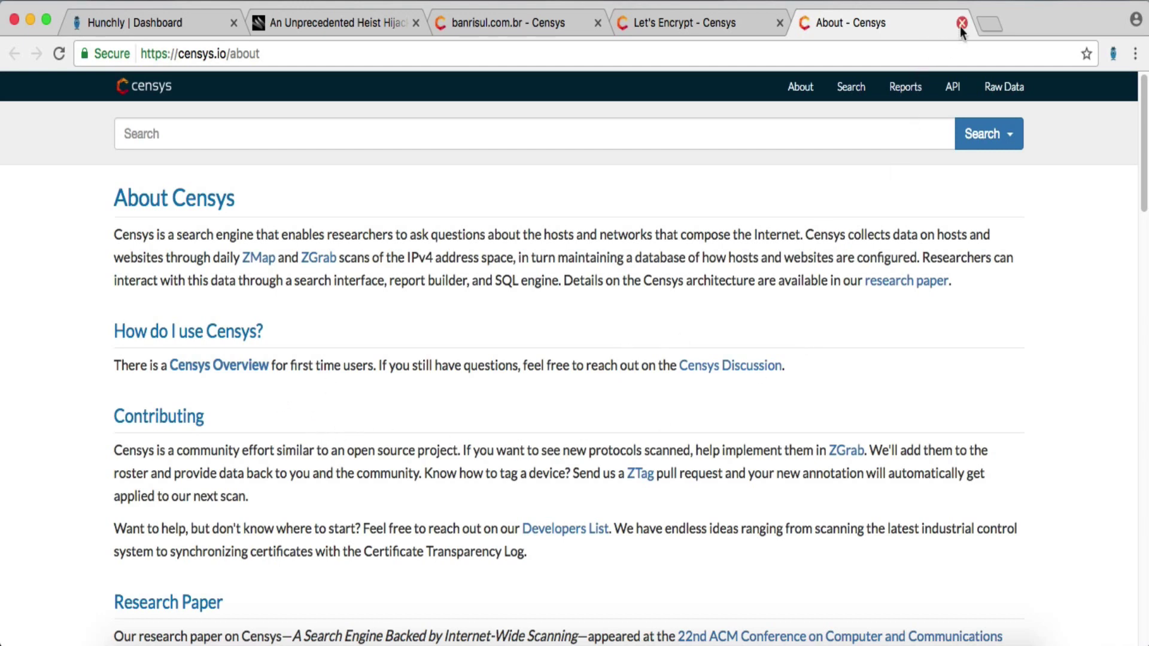
left_click(851, 89)
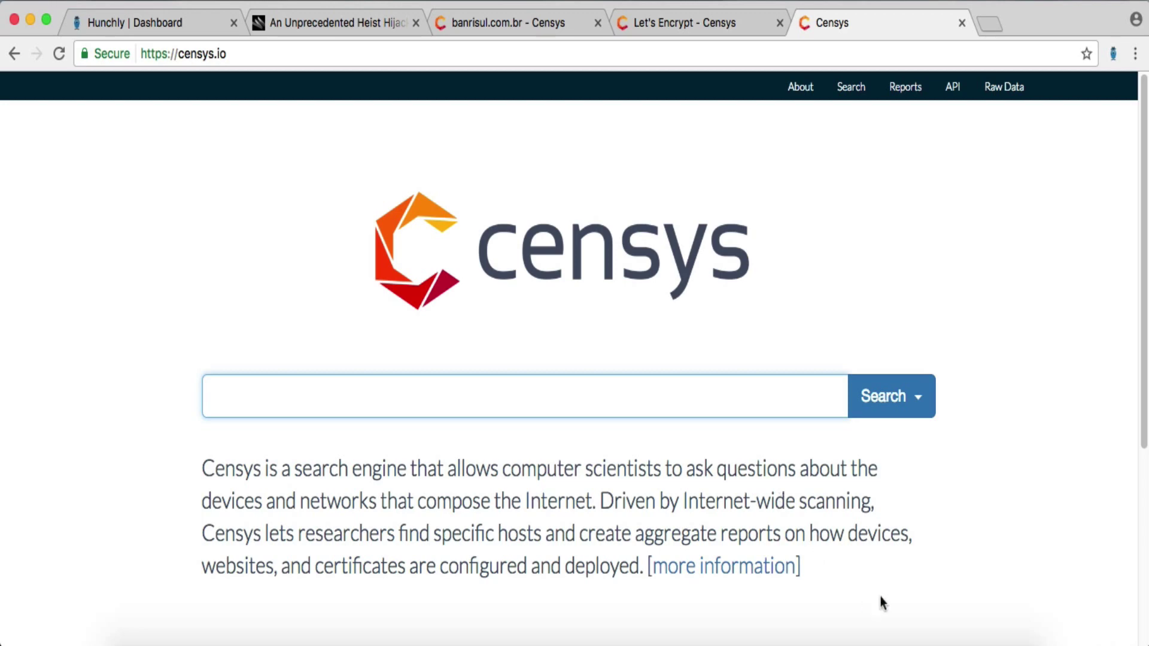
left_click(736, 565)
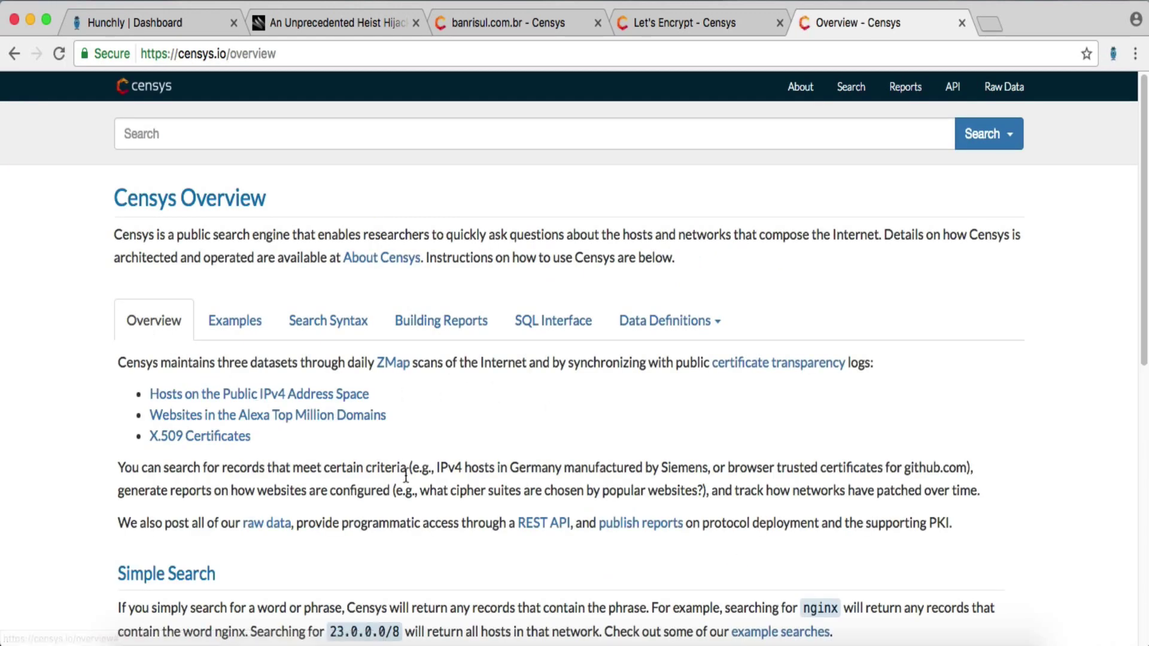
- Look over the X.509 certificate field definitions in the Censys docs
left_click(242, 440)
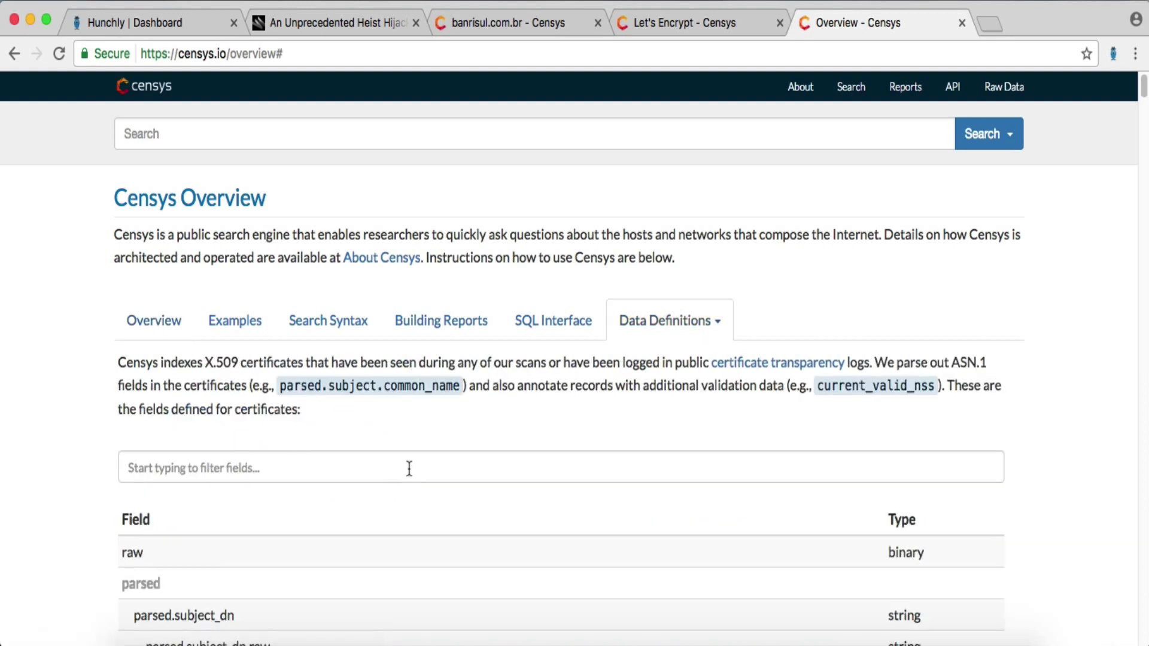
scroll(440, 465, "down", 2)
scroll(439, 466, "down", 2)
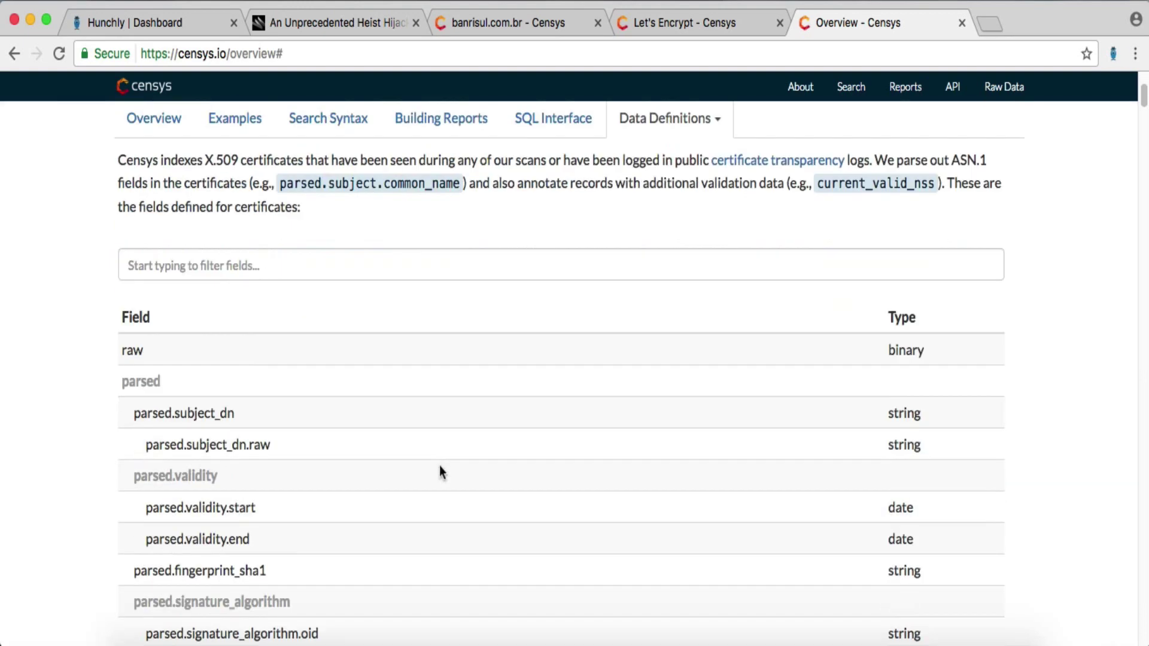
scroll(439, 465, "up", 3)
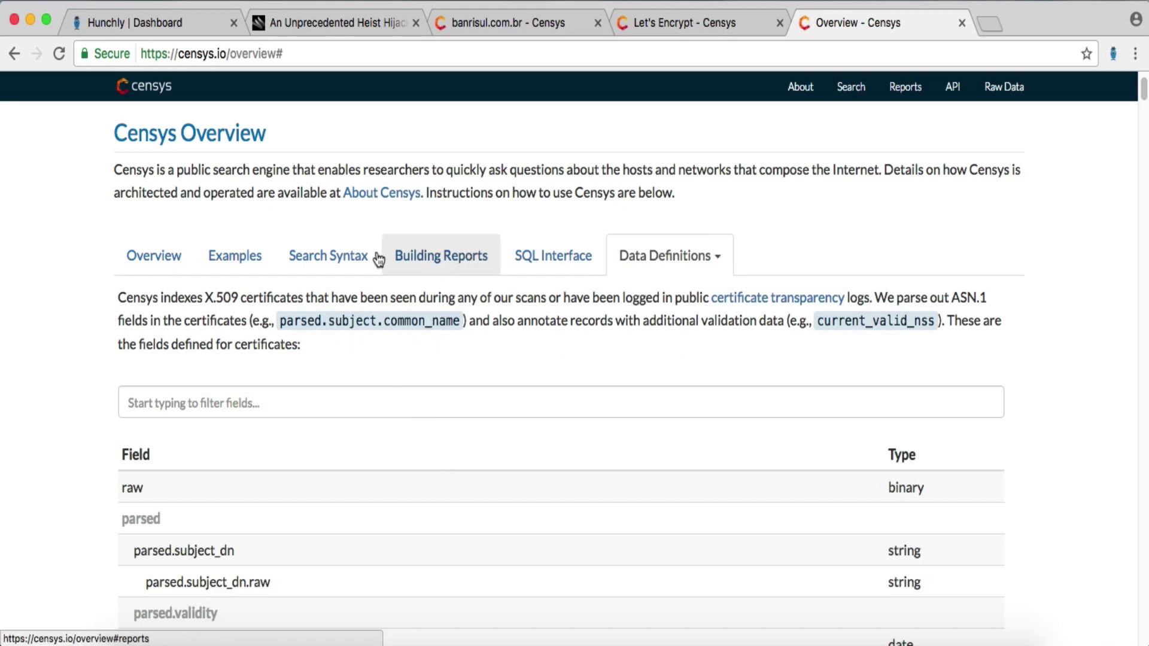
- Read the Search Syntax guide, then go back to the Let's Encrypt results tab
left_click(350, 256)
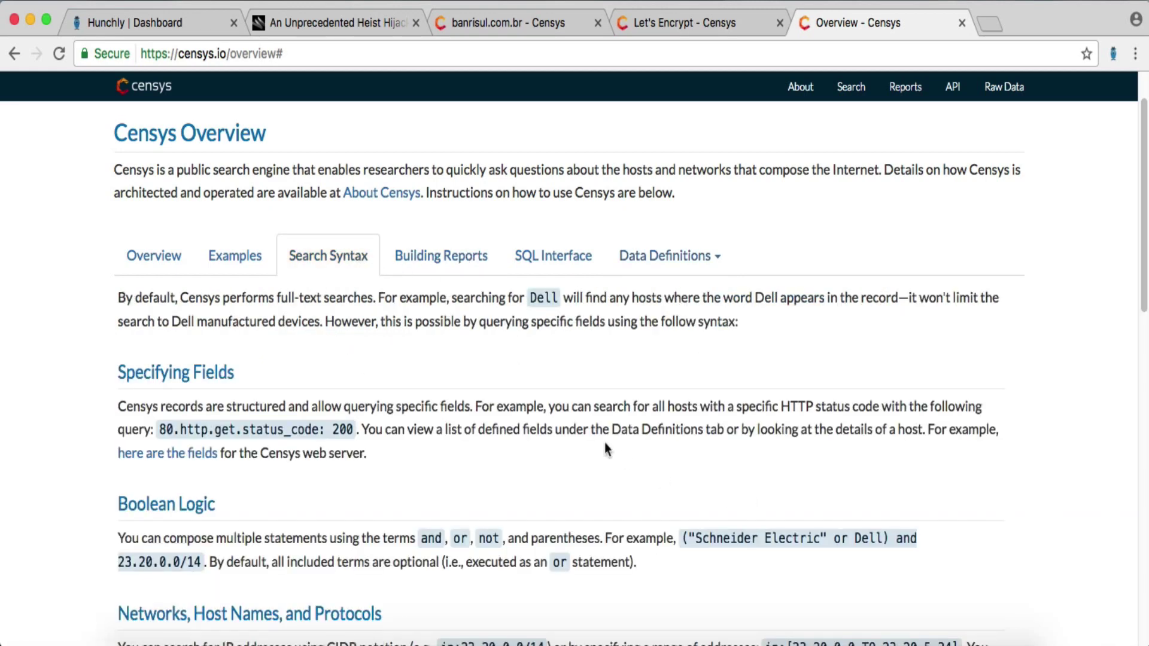
scroll(605, 443, "down", 1)
scroll(605, 445, "down", 1)
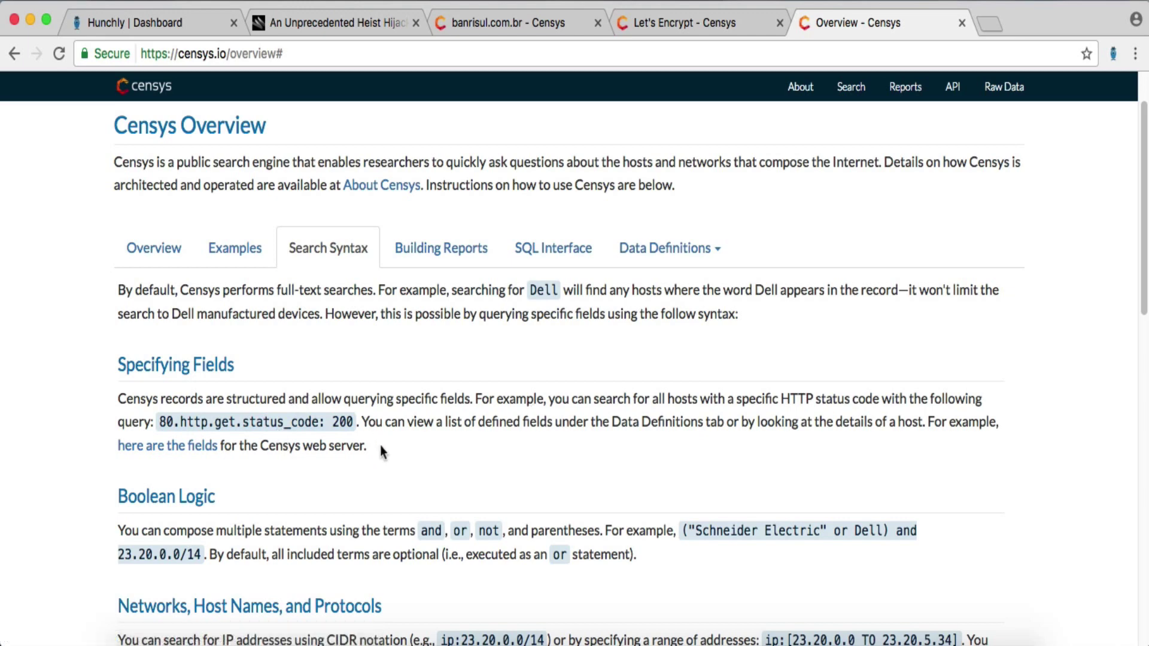
scroll(401, 446, "down", 2)
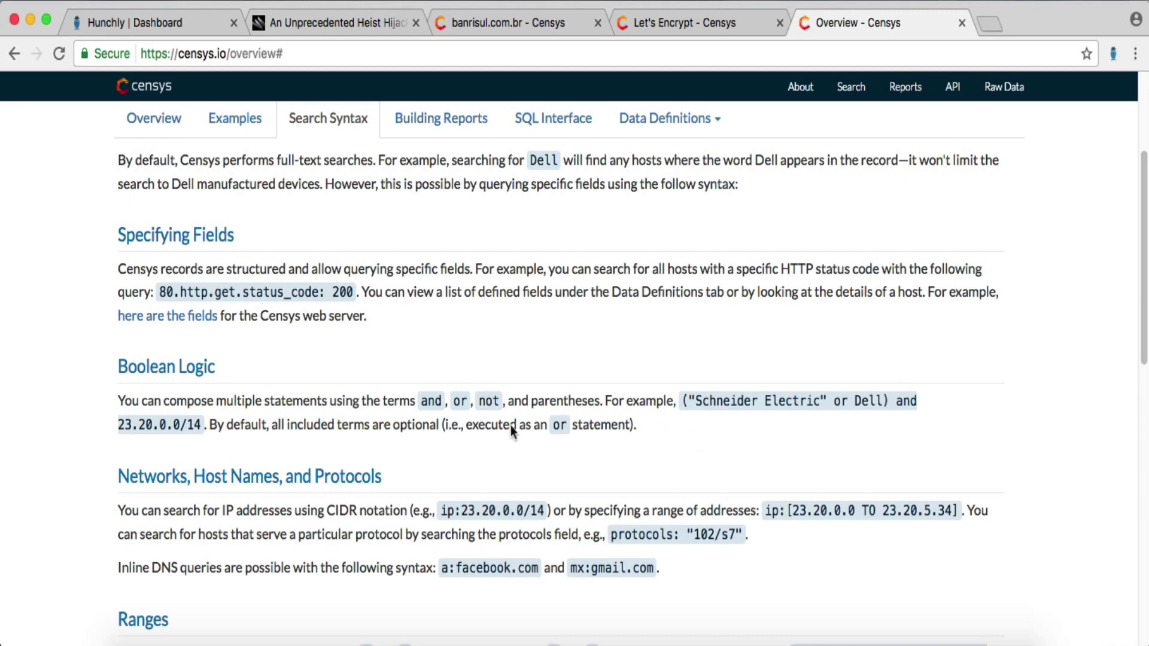
left_click(698, 30)
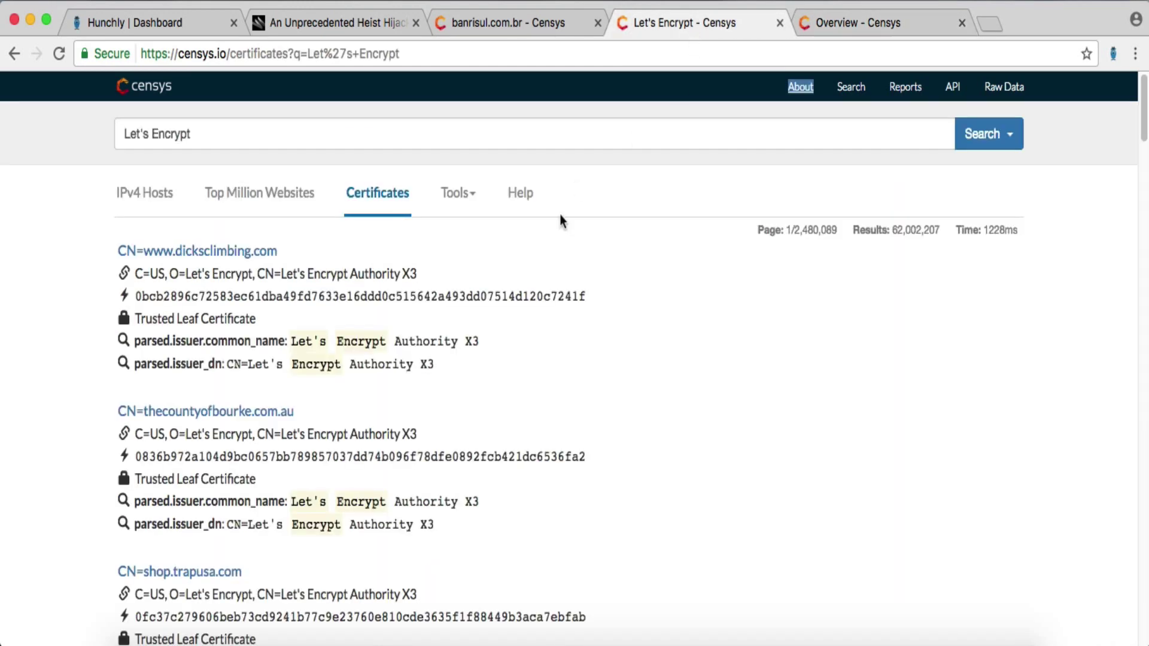
left_click(228, 252)
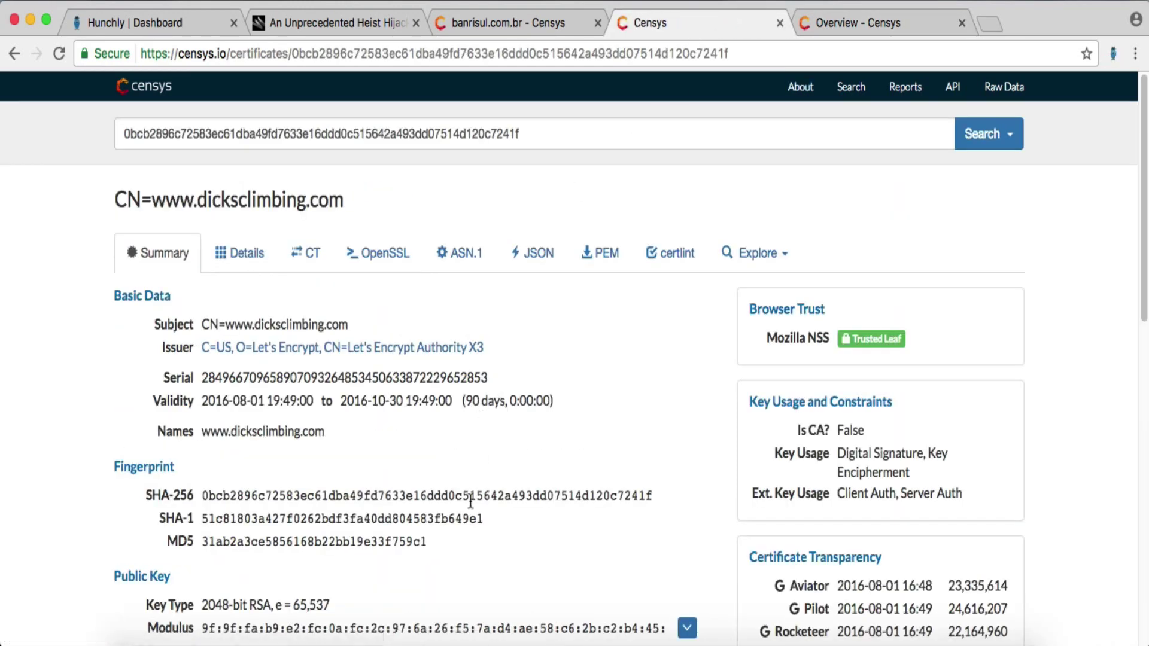
scroll(383, 479, "down", 3)
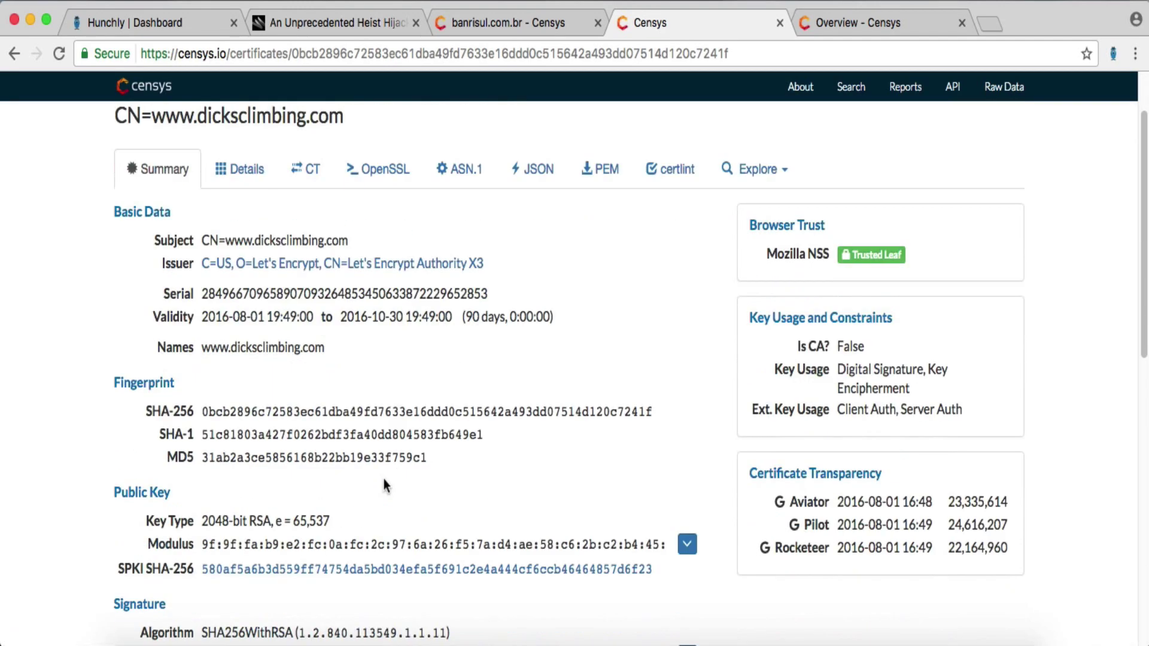
scroll(383, 481, "down", 10)
scroll(384, 481, "up", 10)
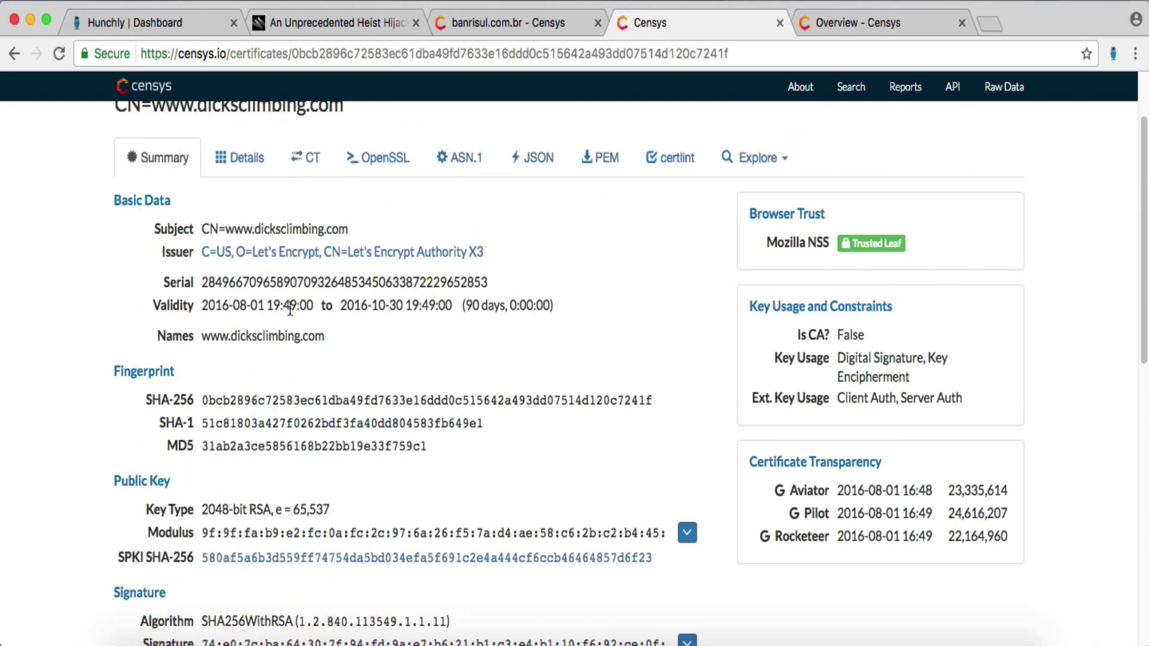
- Select parsed.issuer.organization (Let's Encrypt) in the certificate's Details table, then return to the syntax guide
left_click(233, 155)
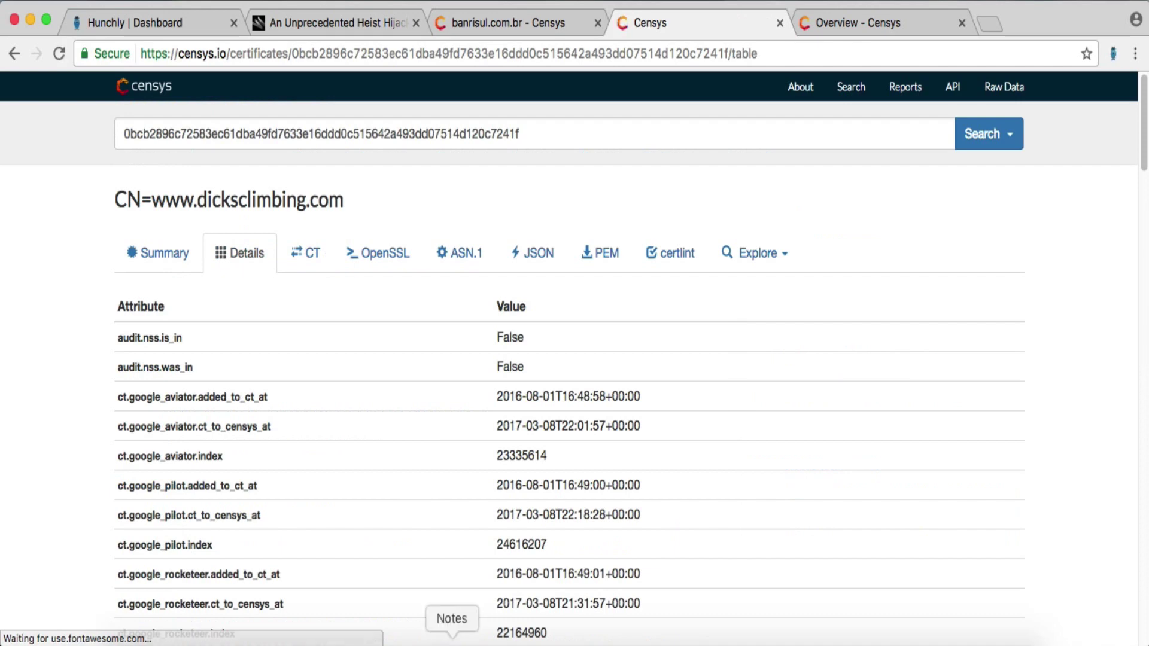
scroll(376, 440, "down", 1)
scroll(376, 440, "down", 10)
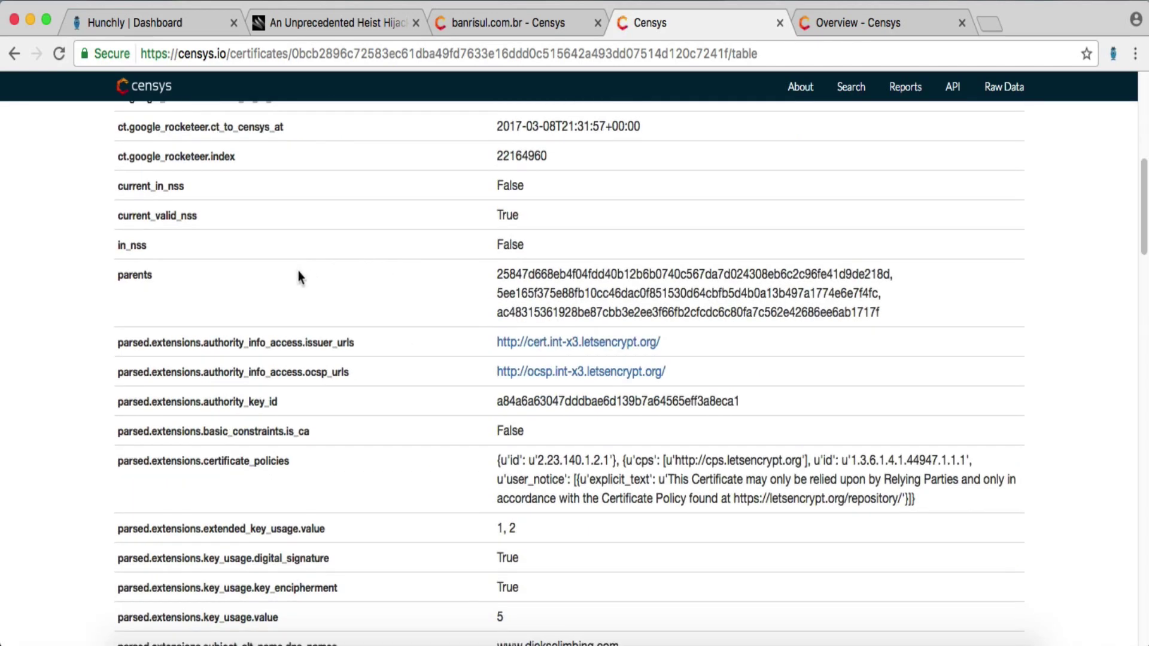
scroll(302, 275, "down", 4)
scroll(310, 279, "down", 2)
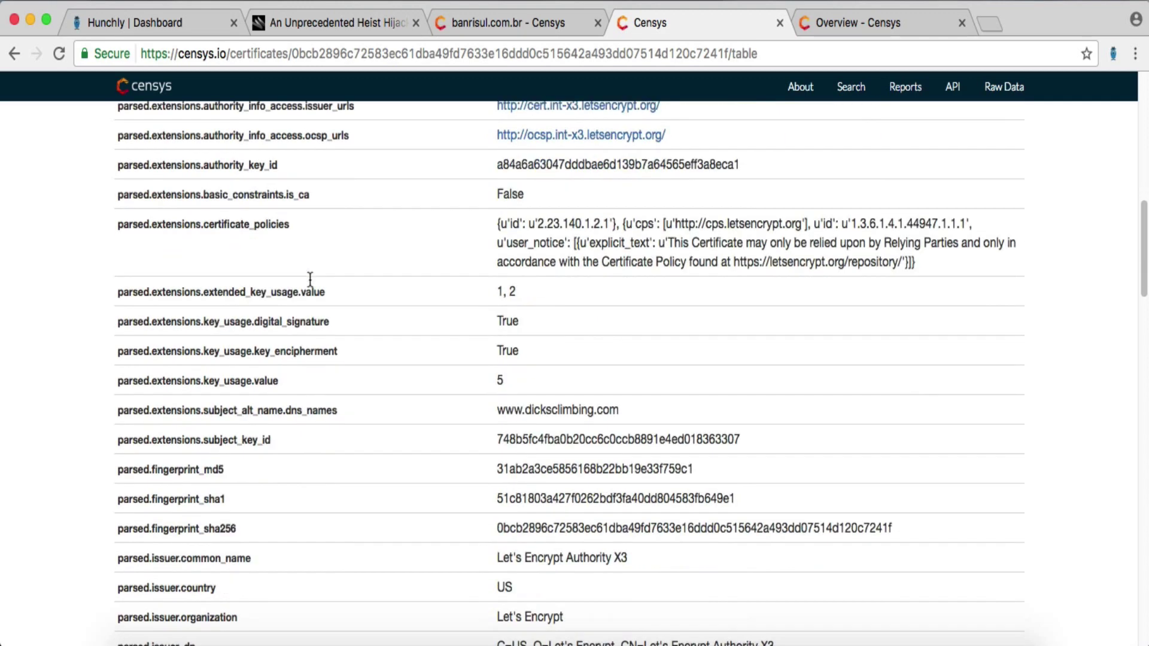
scroll(310, 279, "down", 2)
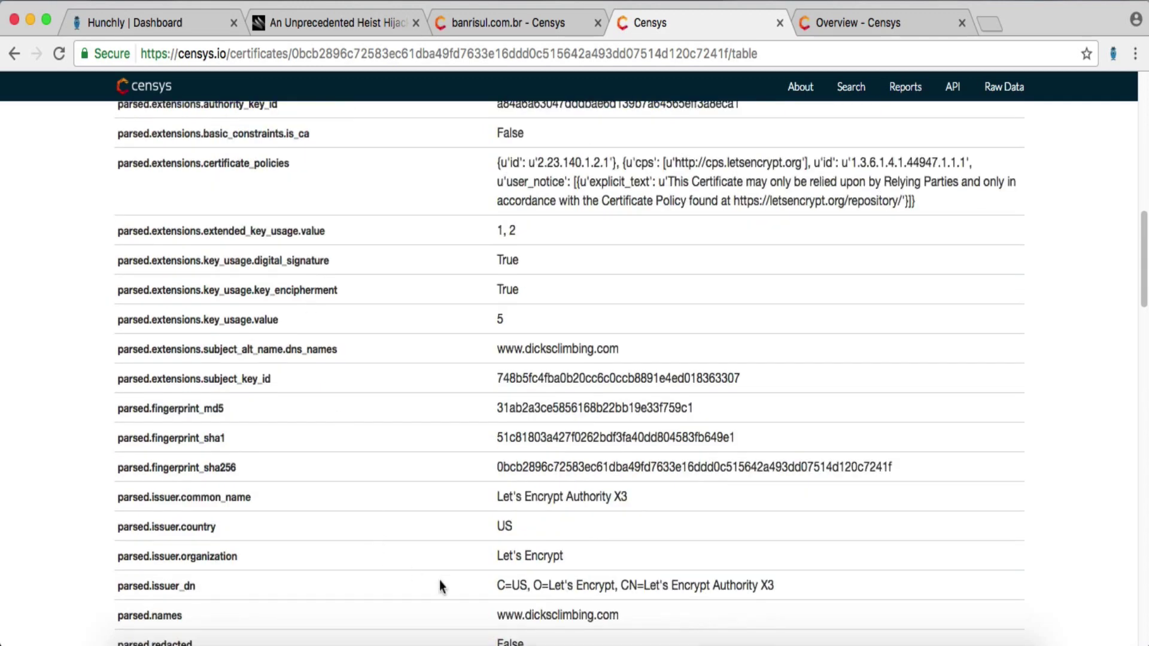
left_click_drag(603, 554, 116, 558)
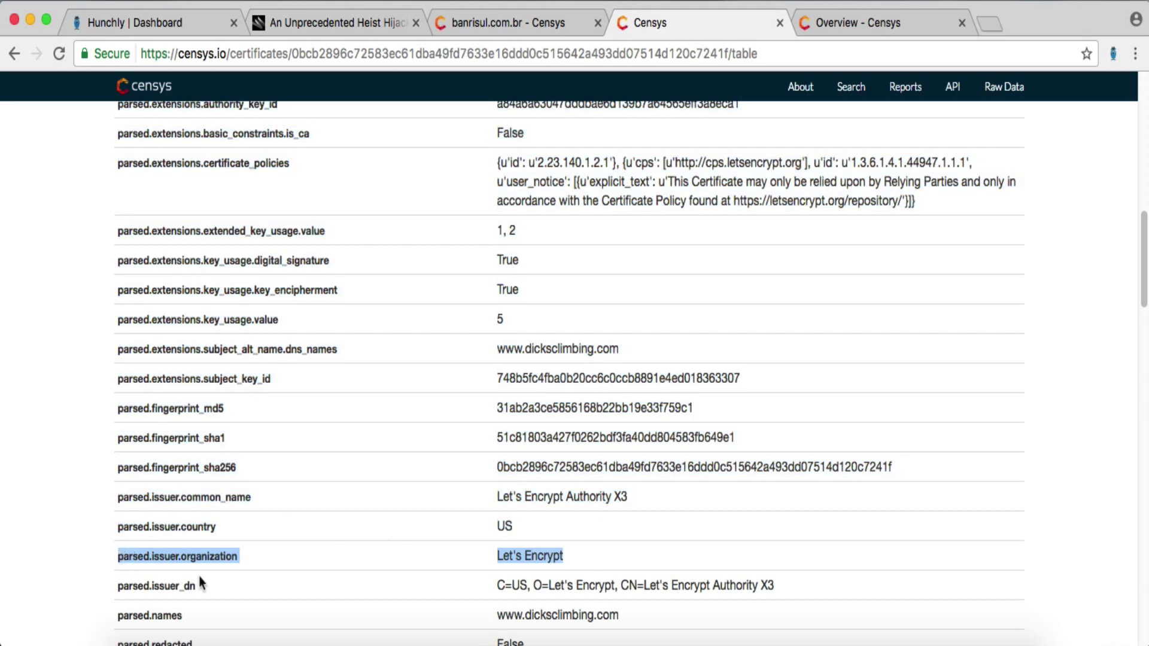
left_click(895, 25)
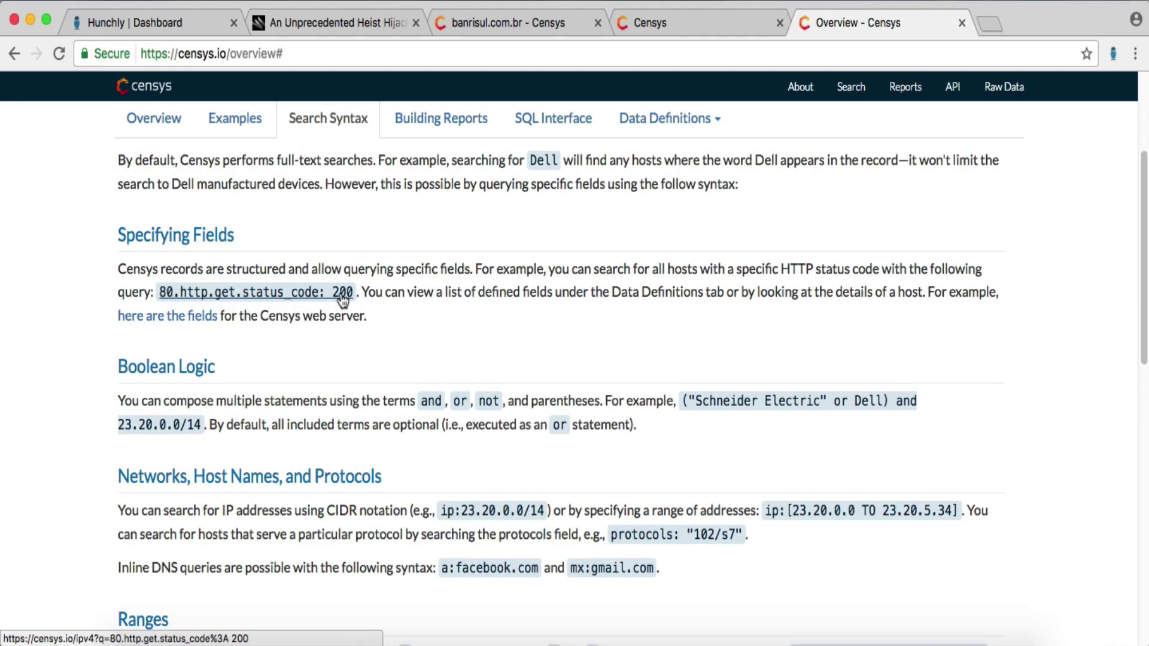
- Search certificates for 'banrisul.com.br and parsed.issuer.organization: Let's Encrypt', yielding one CN=banrisul.com.br result
left_click(525, 24)
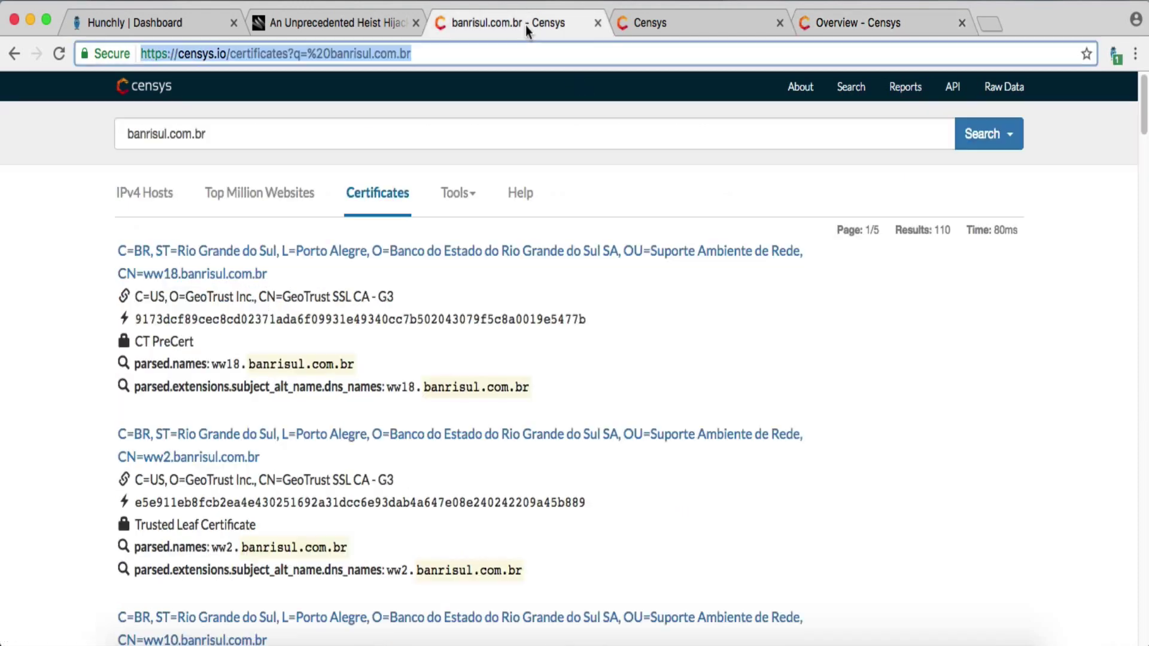
left_click(318, 134)
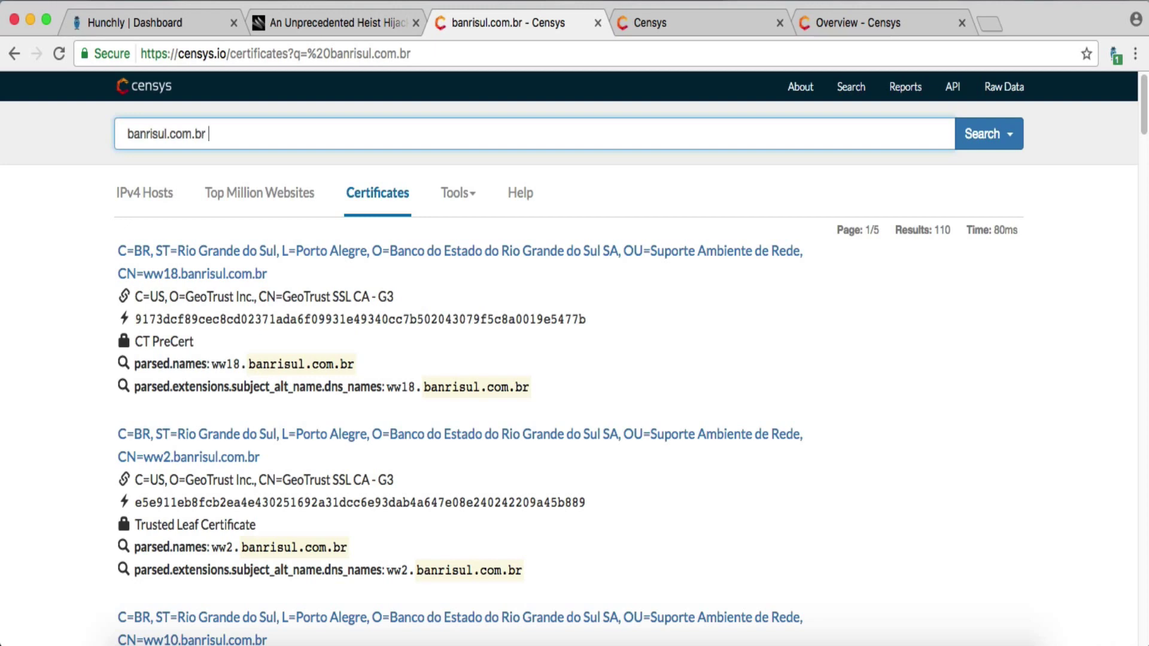
type("and")
type("parsed.issuer.organization: Let's Encrypt")
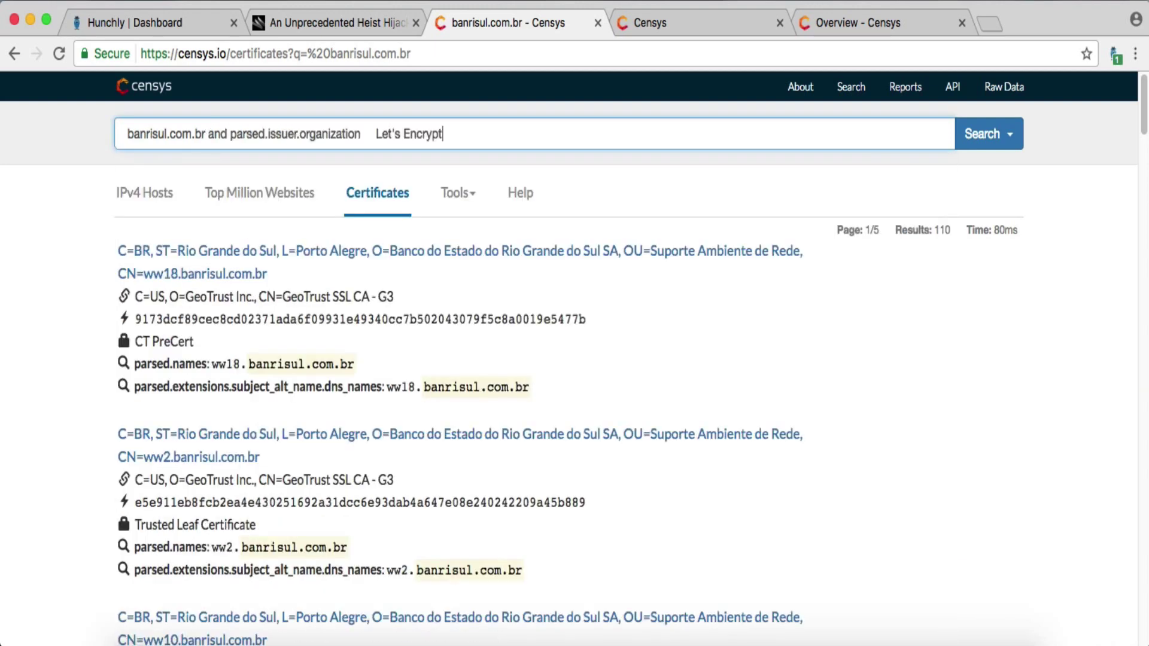
left_click(376, 135)
key("BackSpace")
key("BackSpace")
key("BackSpace")
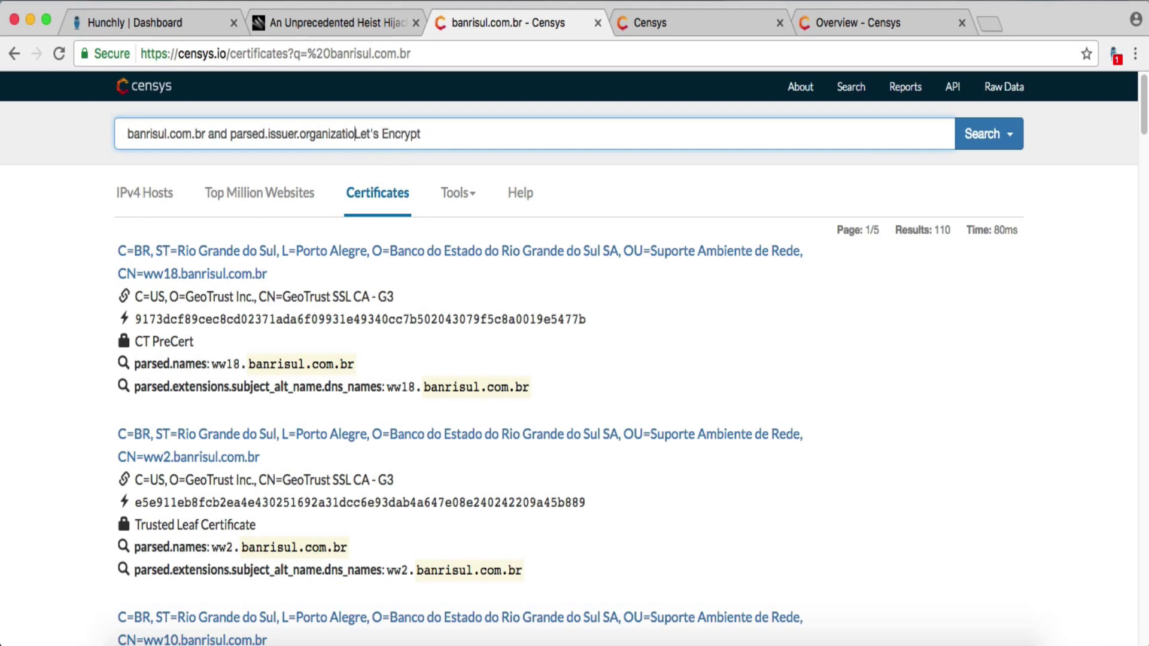
type("n:")
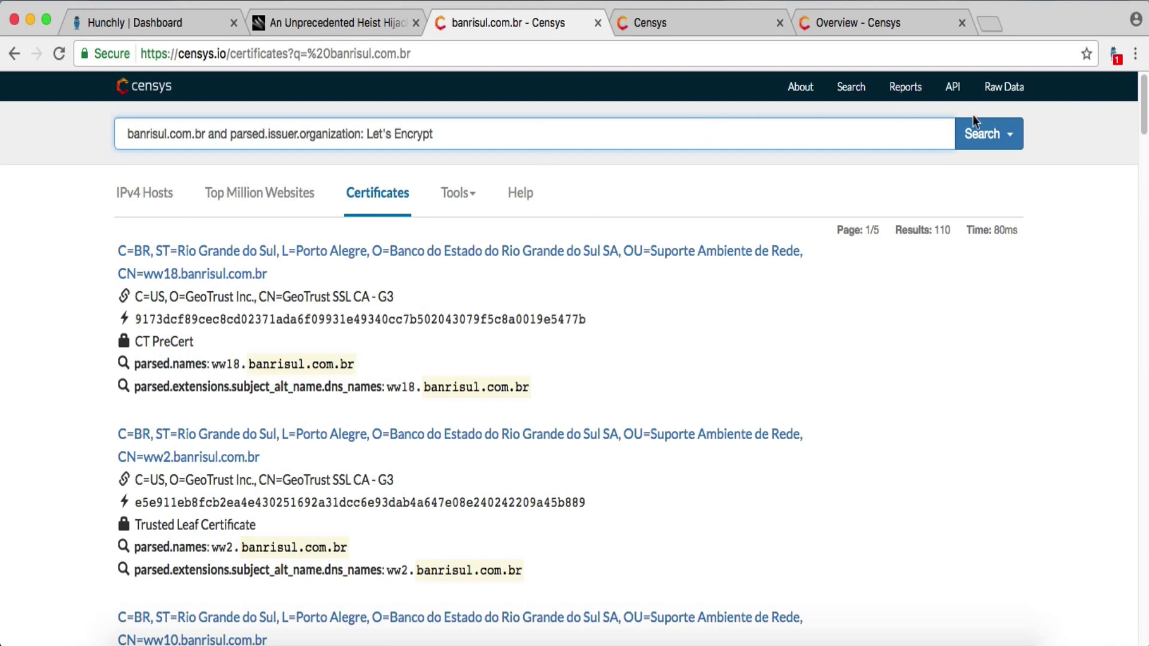
left_click(974, 135)
left_click(939, 223)
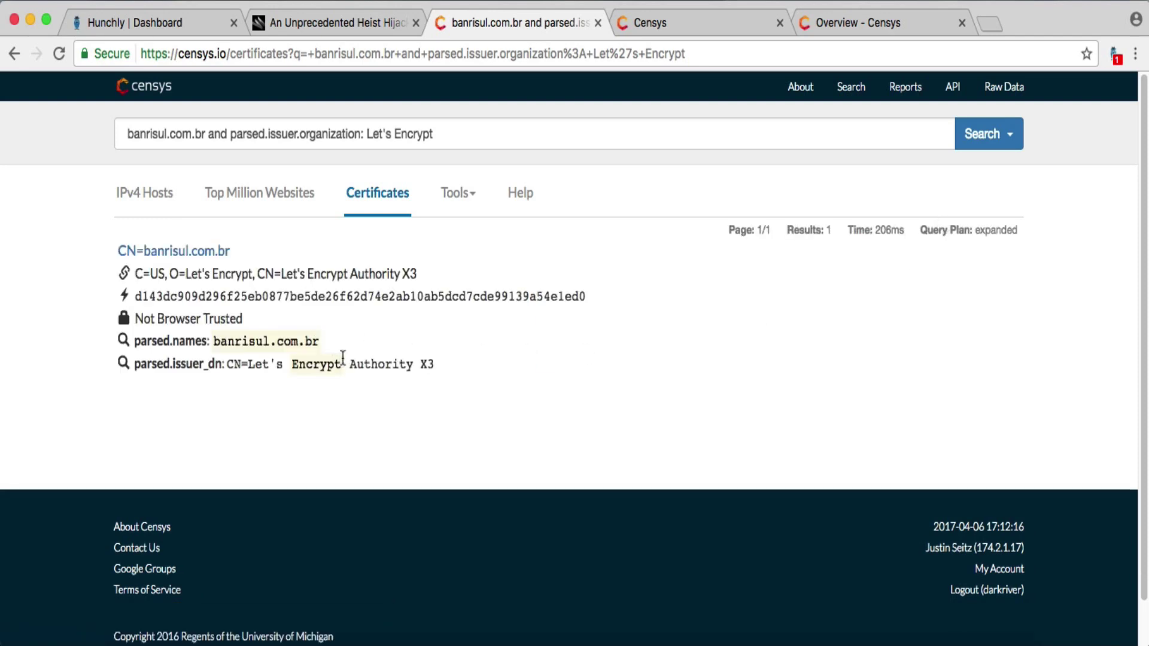
left_click(168, 250)
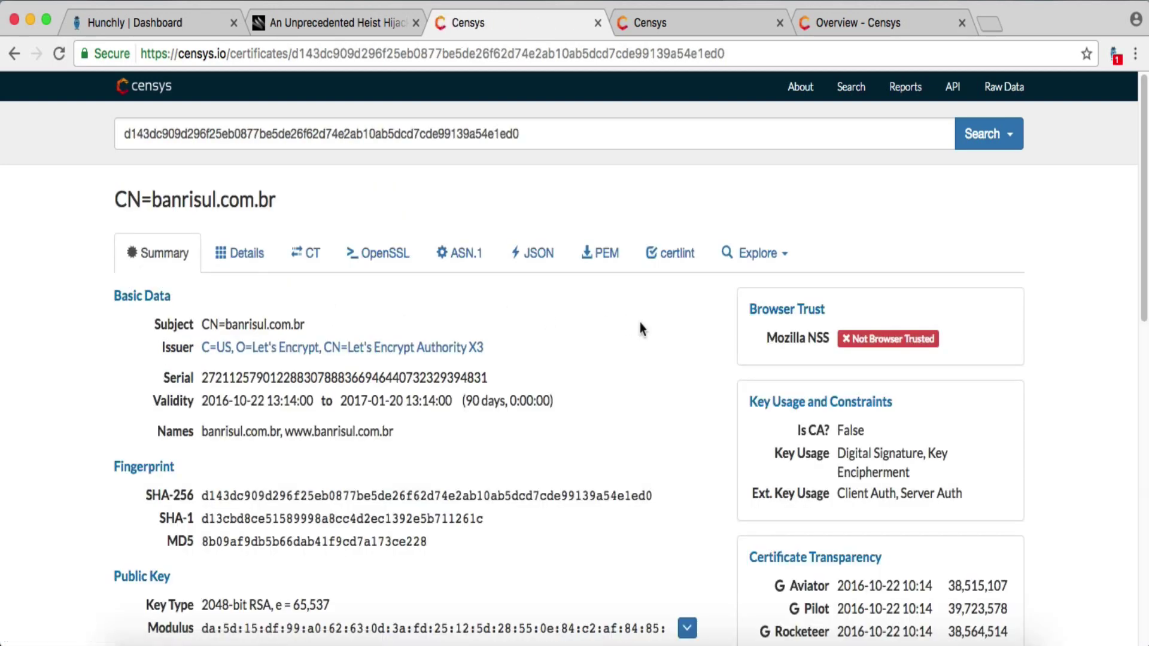
scroll(640, 326, "down", 3)
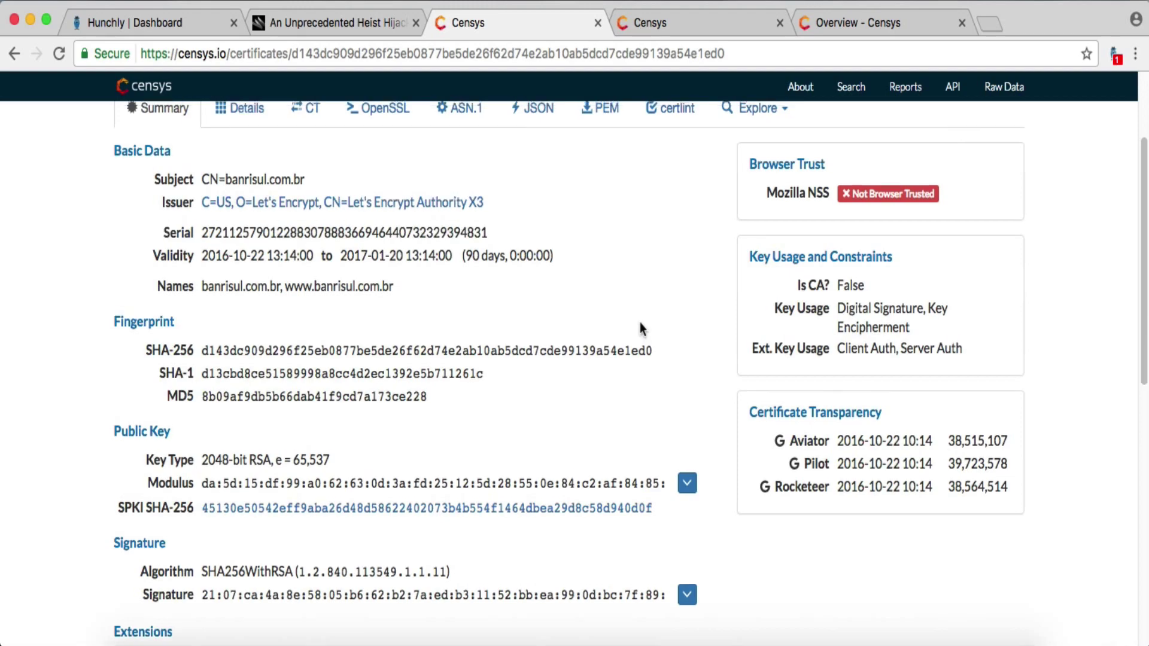
scroll(640, 326, "up", 2)
scroll(640, 326, "down", 4)
scroll(641, 329, "down", 1)
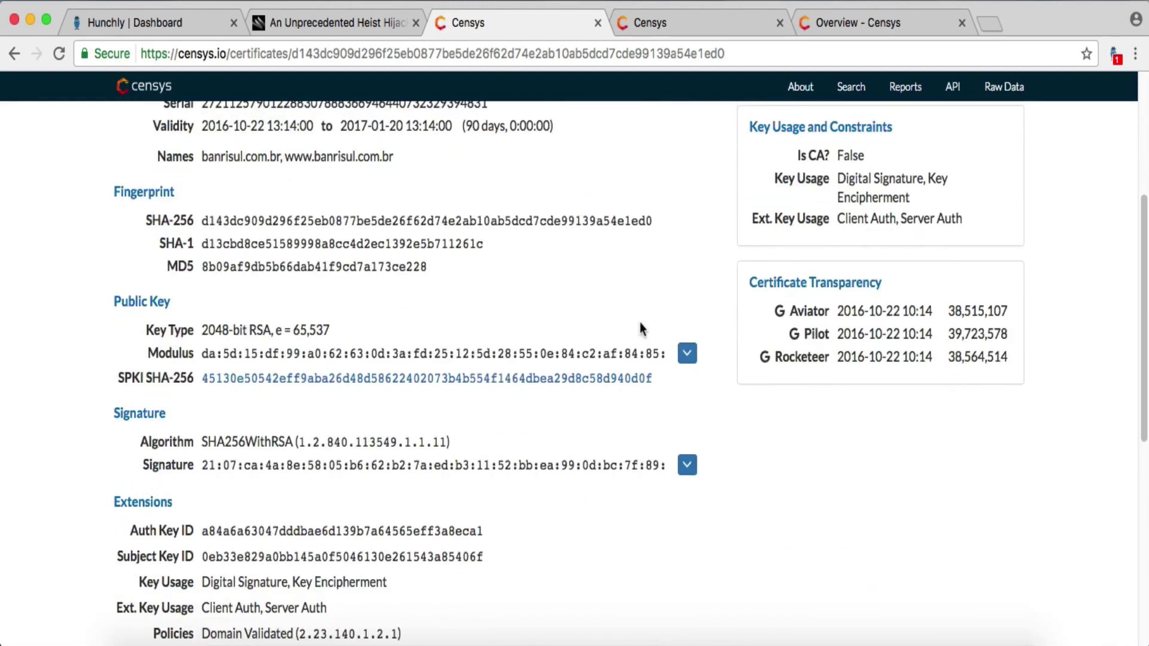
scroll(640, 326, "down", 5)
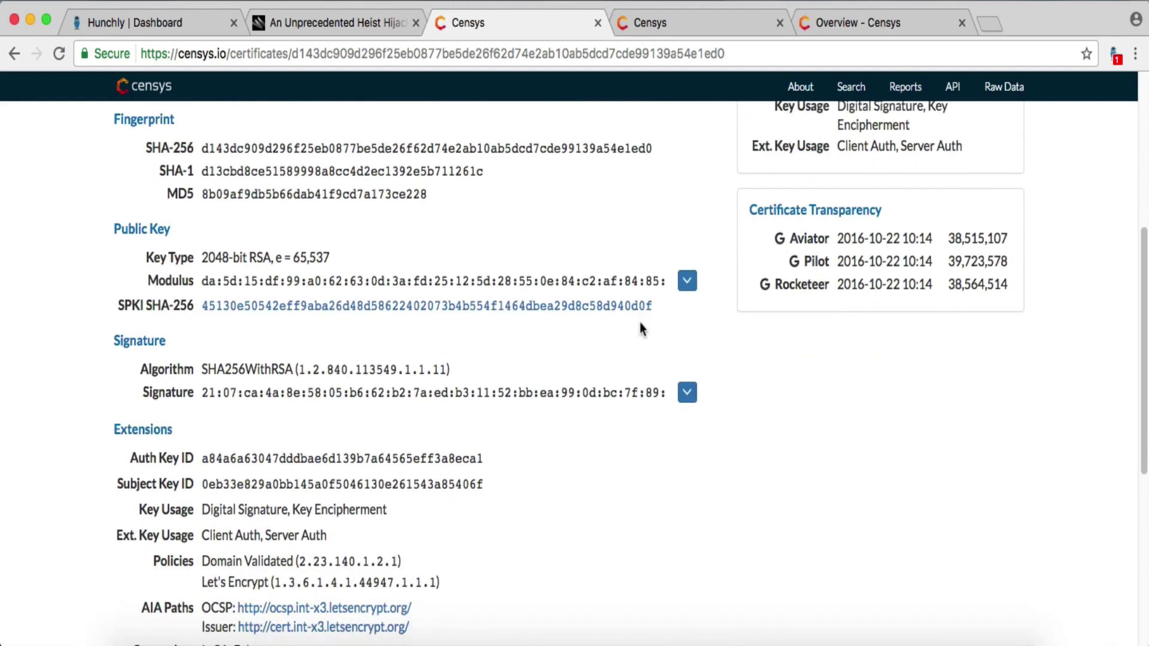
scroll(641, 329, "down", 3)
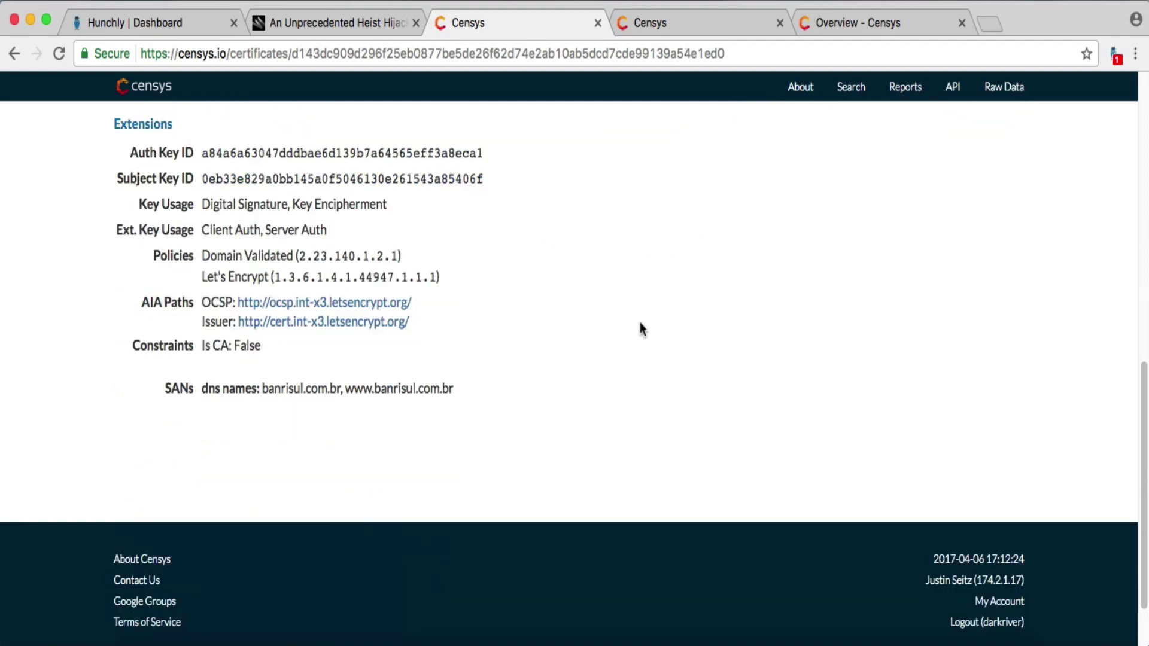
scroll(640, 329, "up", 10)
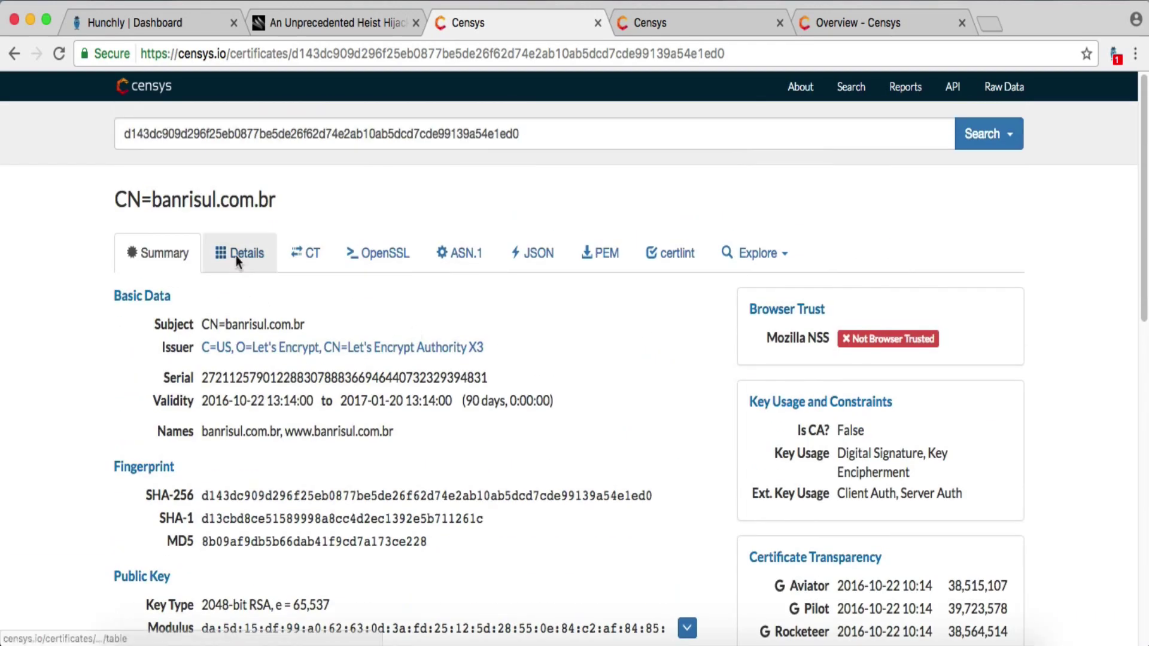
left_click(237, 255)
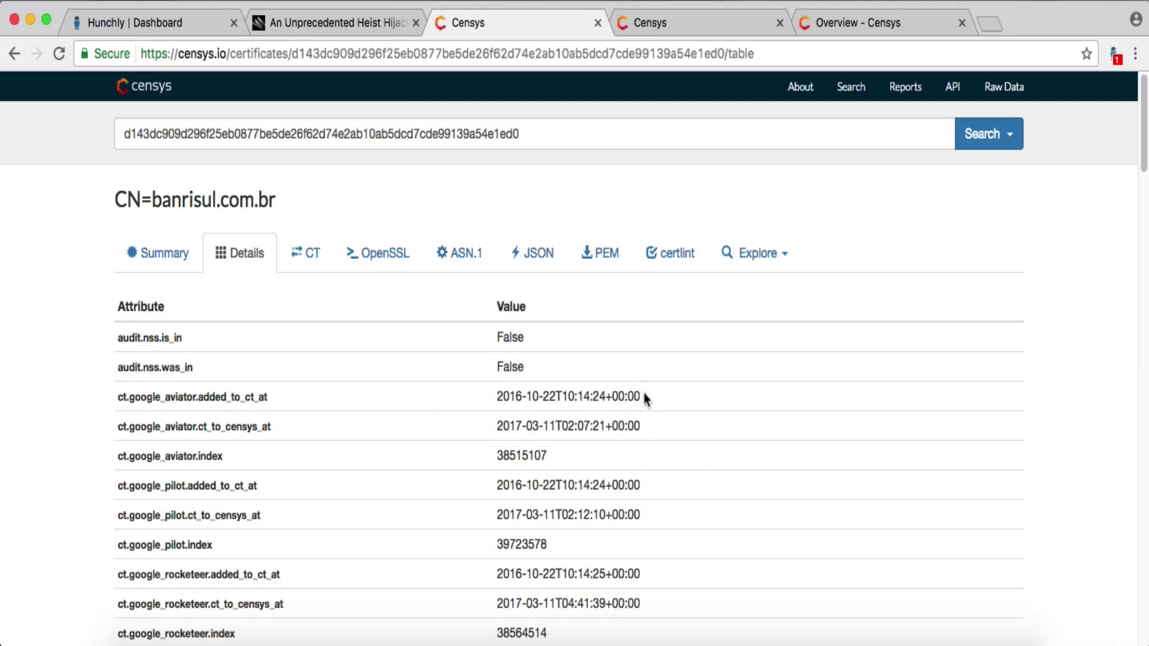
left_click_drag(644, 394, 480, 394)
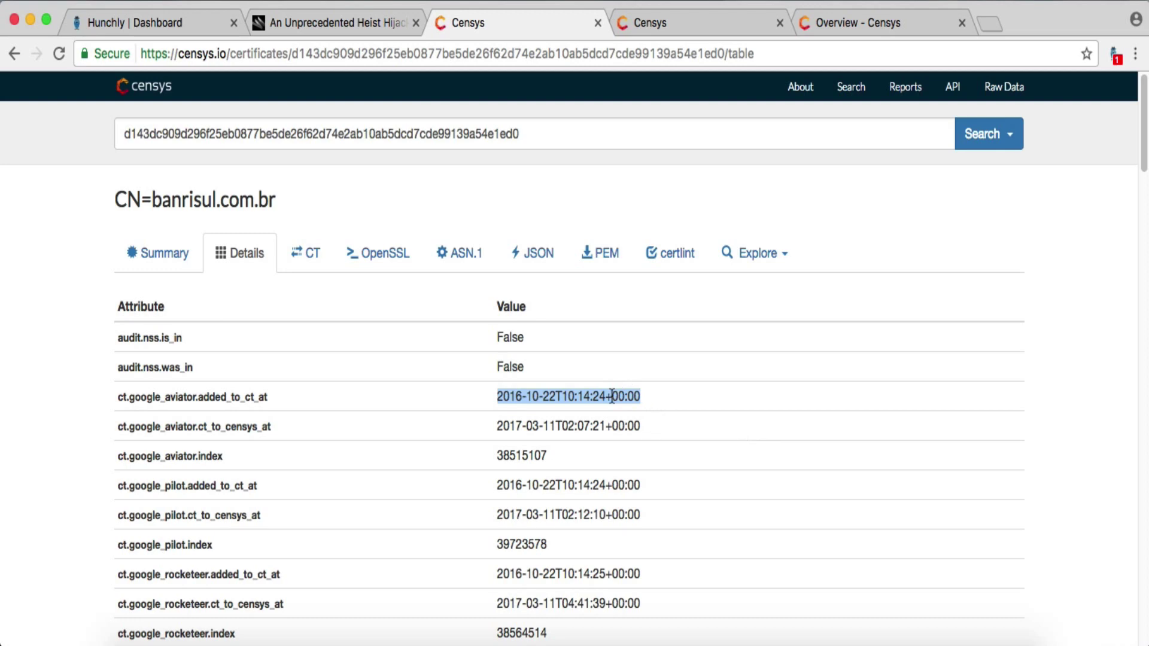
scroll(612, 399, "down", 1)
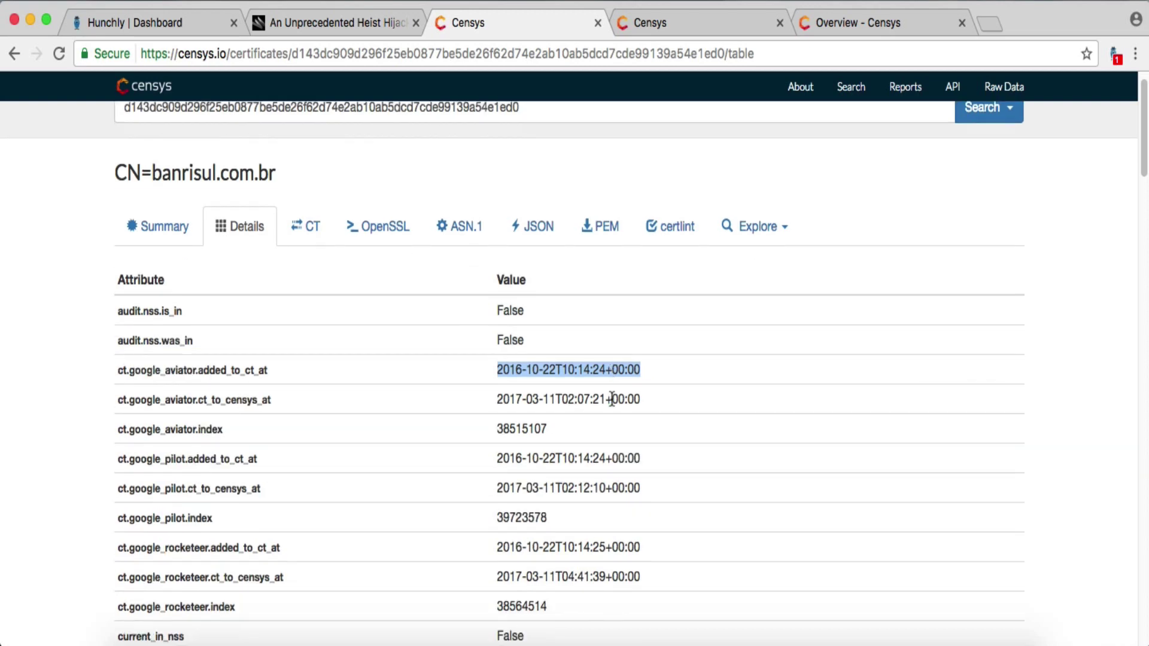
scroll(612, 400, "down", 1)
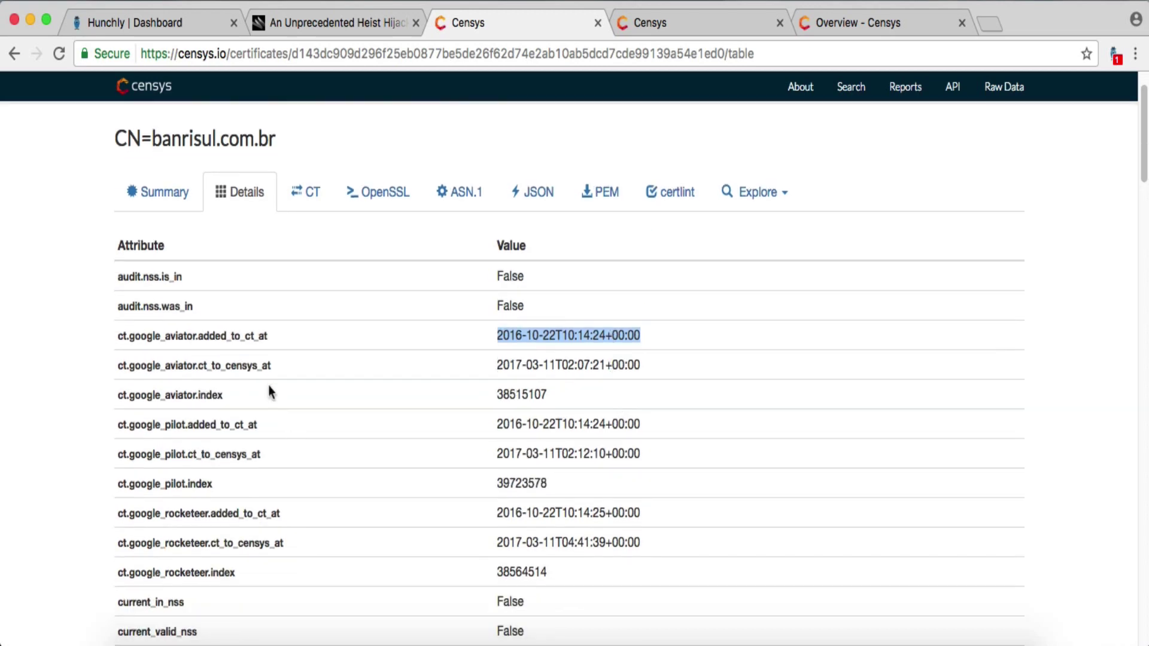
triple_click(207, 334)
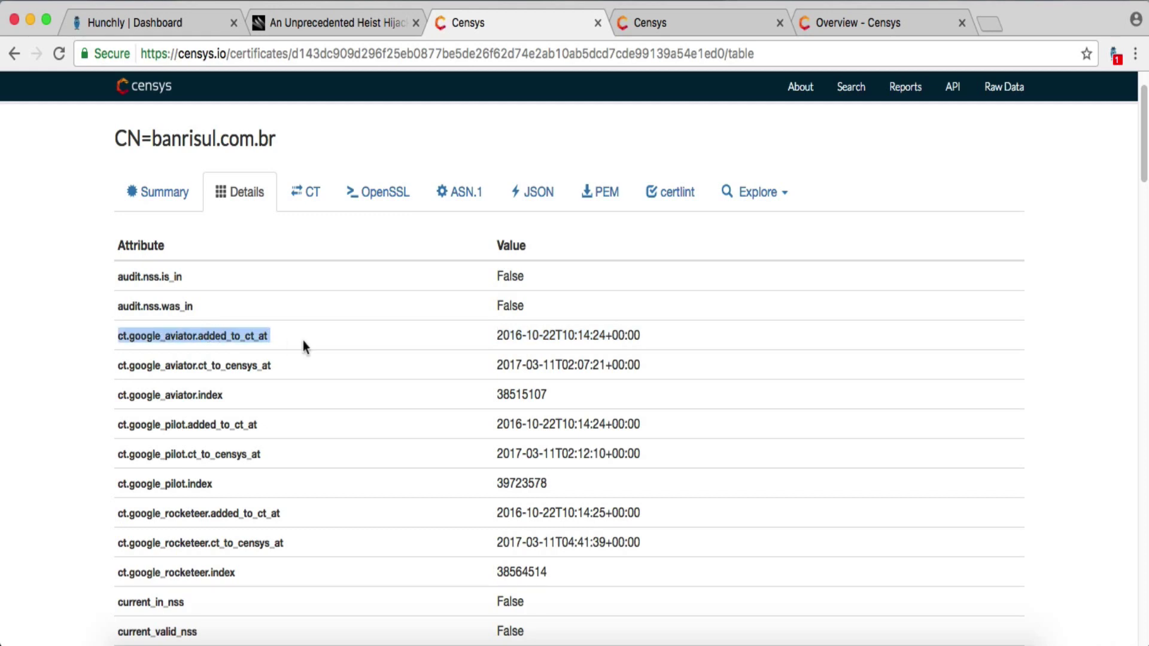
left_click(395, 386)
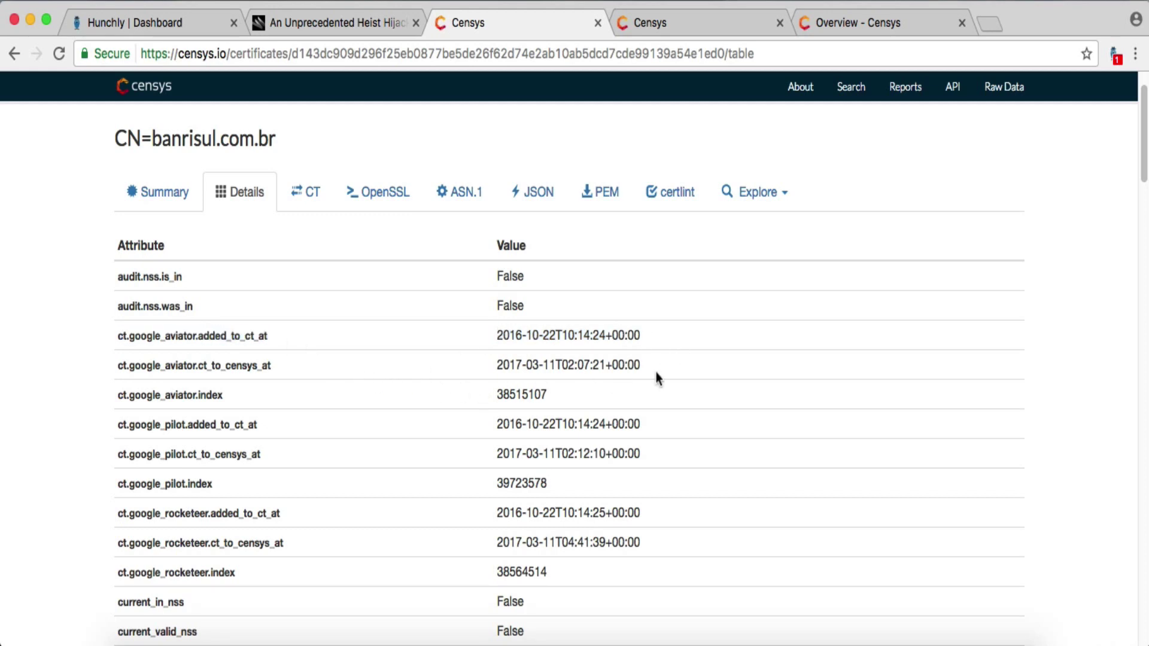
scroll(657, 378, "down", 1)
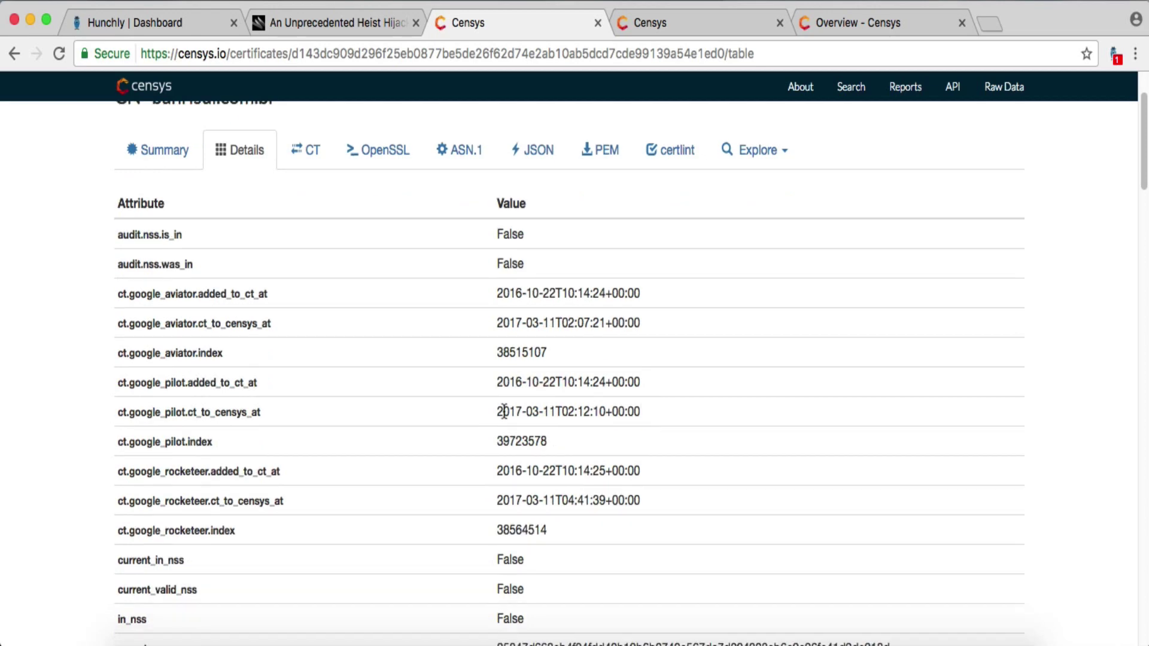
scroll(505, 405, "down", 2)
scroll(512, 417, "down", 5)
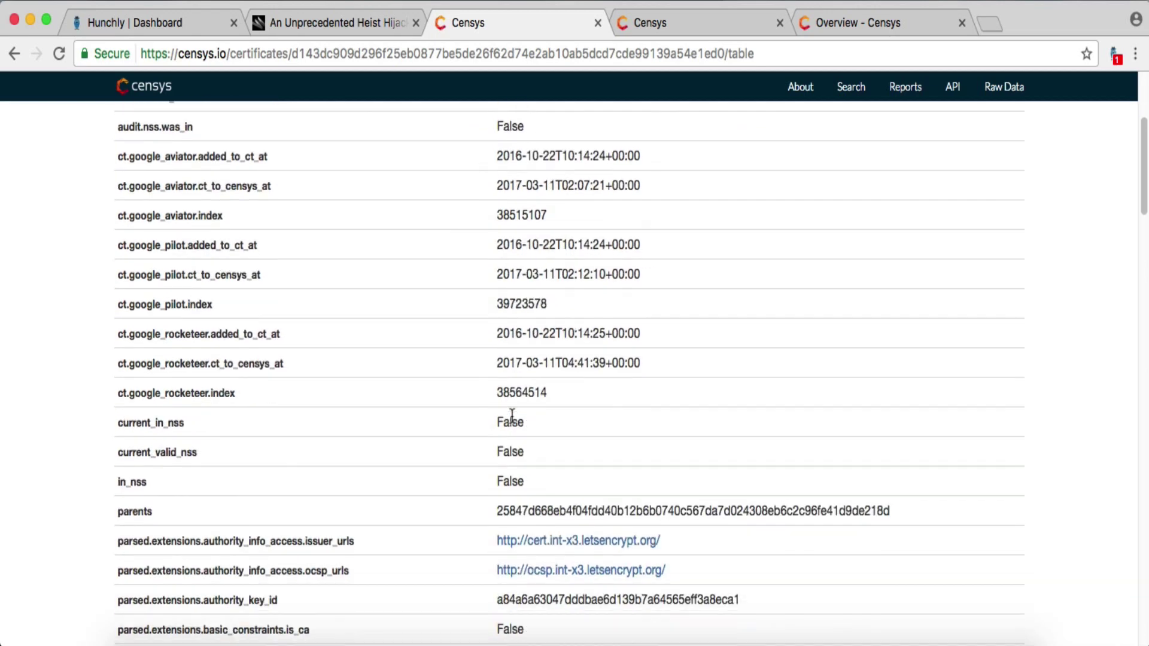
scroll(512, 417, "down", 10)
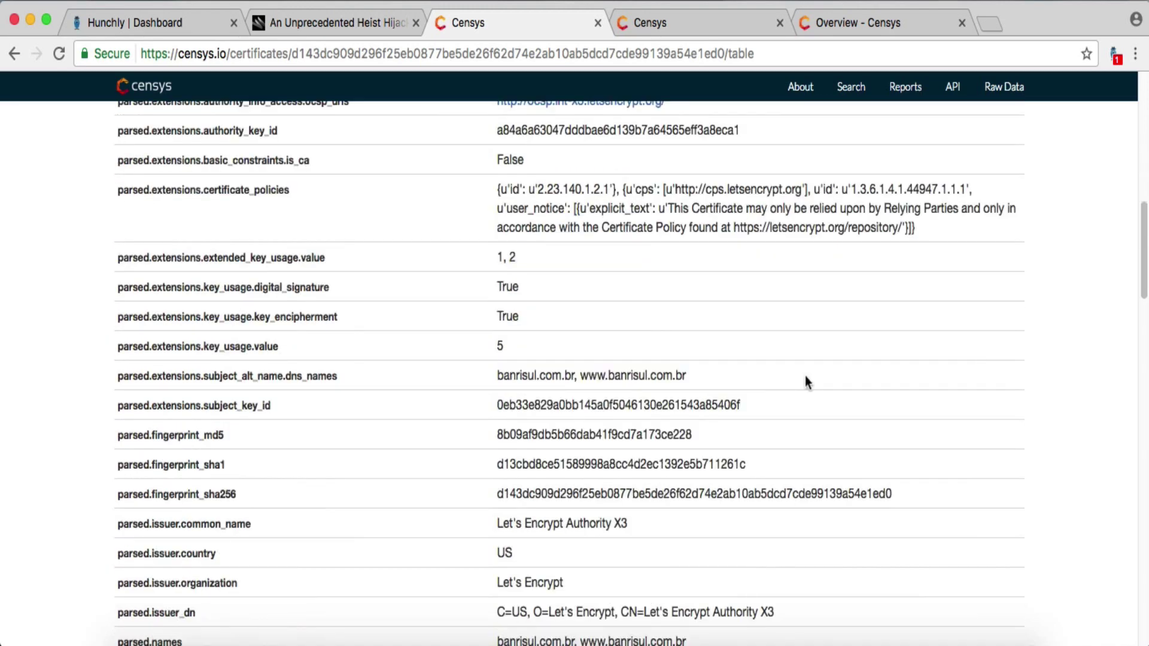
left_click_drag(695, 377, 487, 373)
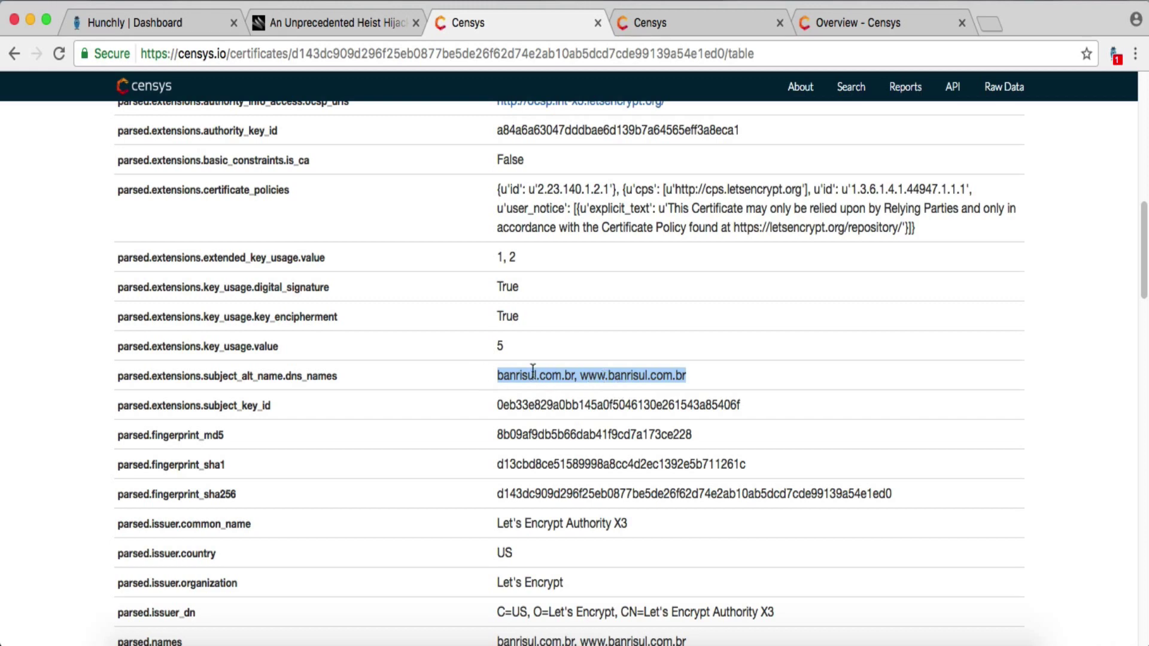
left_click(818, 375)
scroll(818, 376, "down", 3)
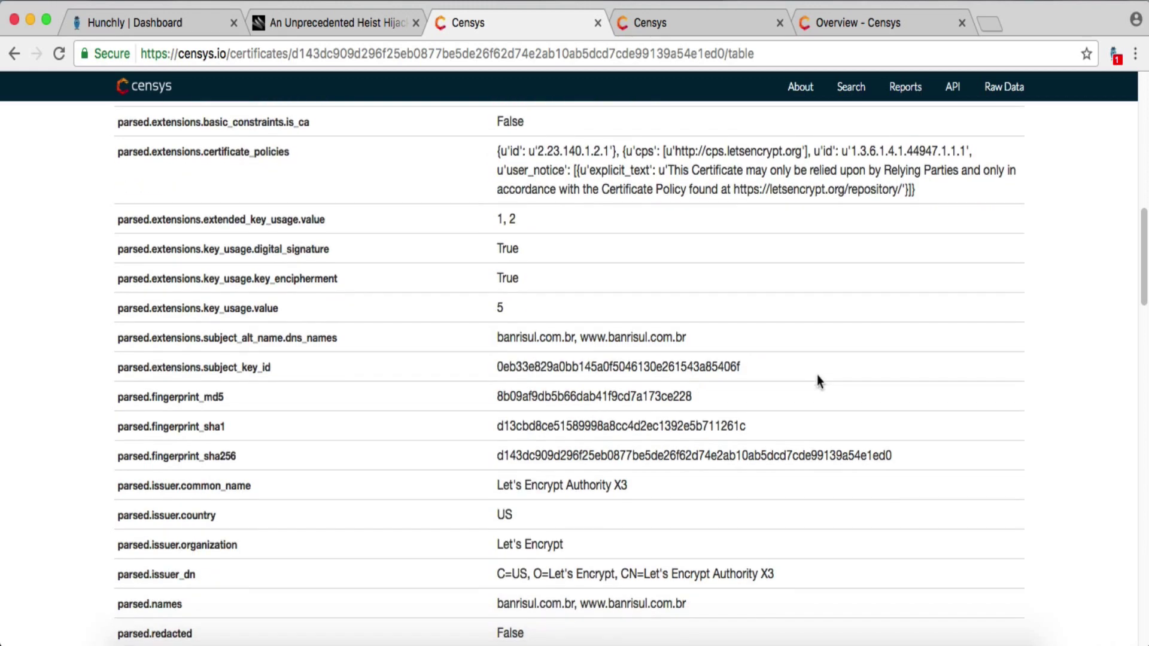
scroll(819, 381, "down", 1)
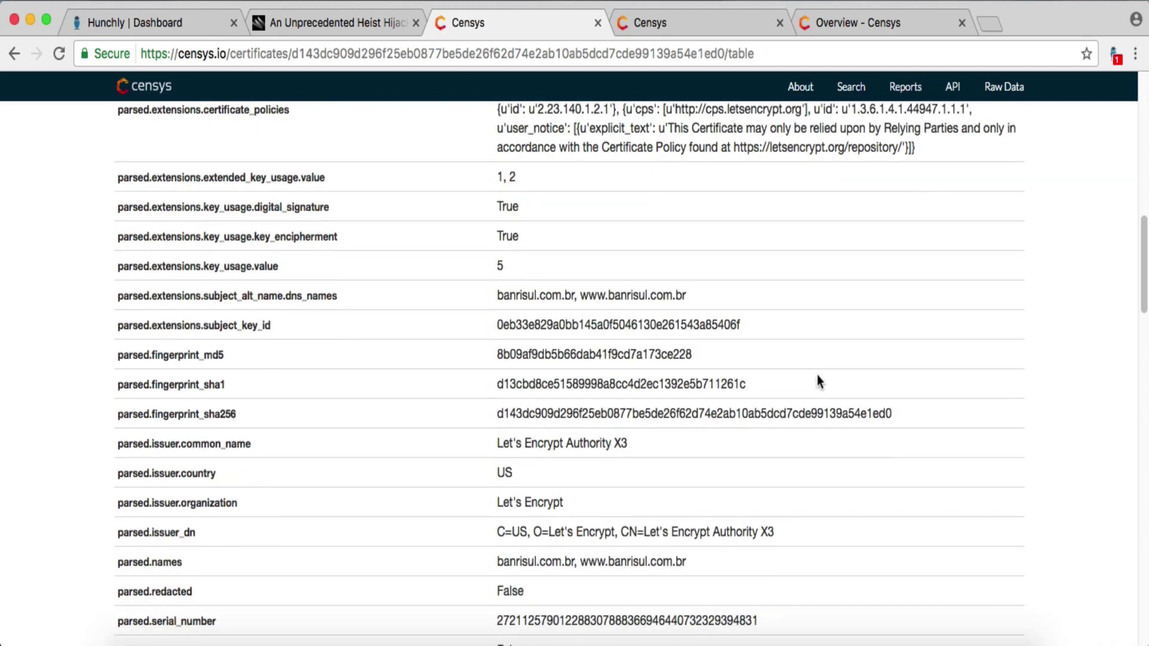
scroll(819, 381, "down", 3)
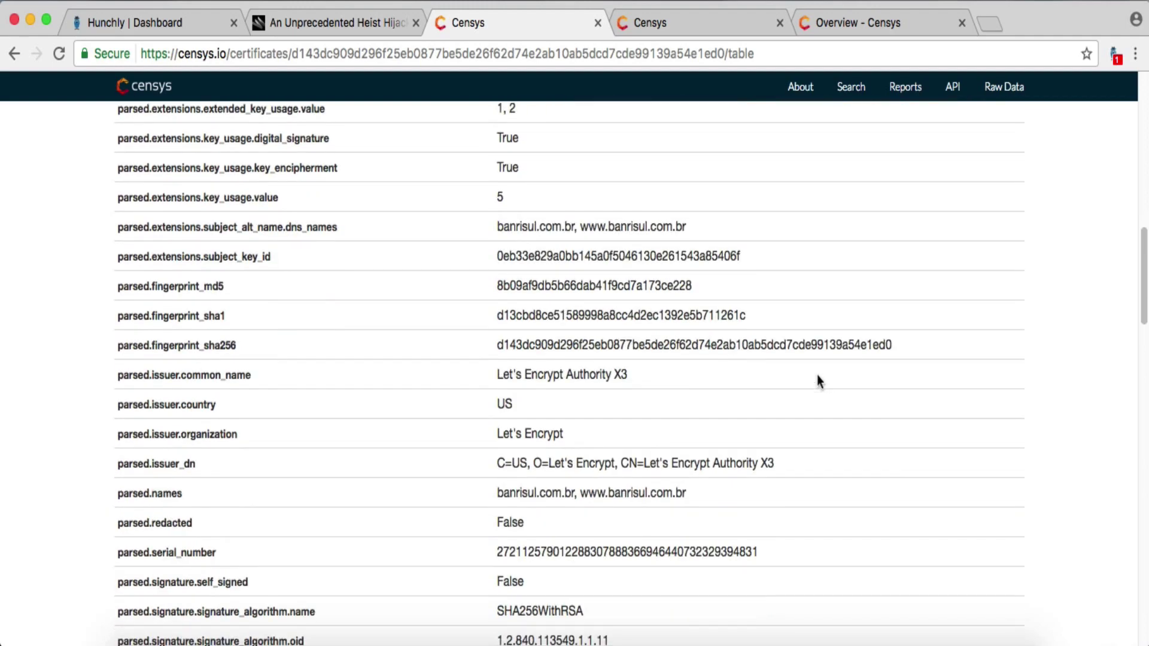
scroll(819, 381, "down", 6)
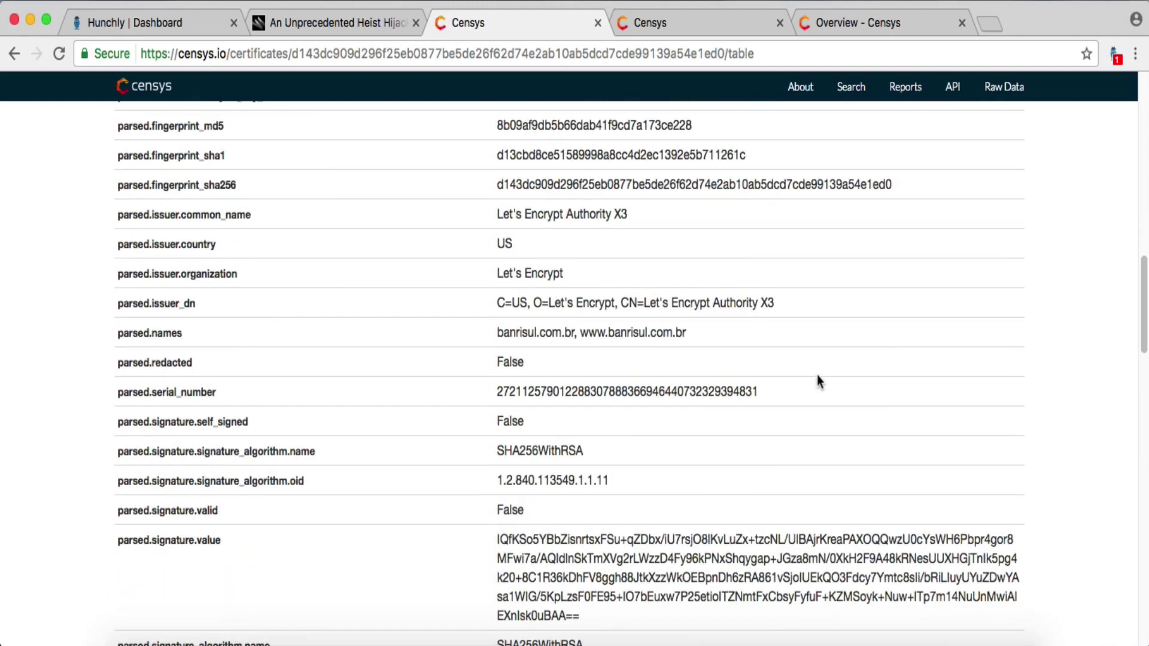
scroll(817, 376, "up", 15)
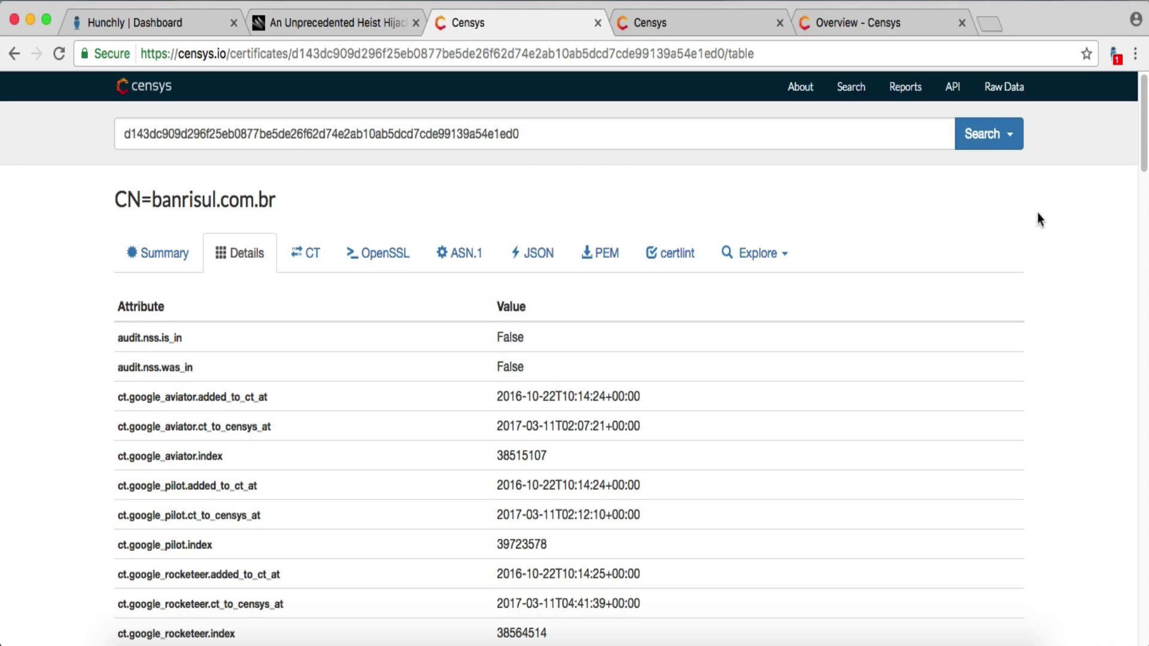
- Save the note 'SSL certificate for Banrisul that attackers issued on October 22, 2016.' for this page
left_click(1112, 66)
left_click(1059, 290)
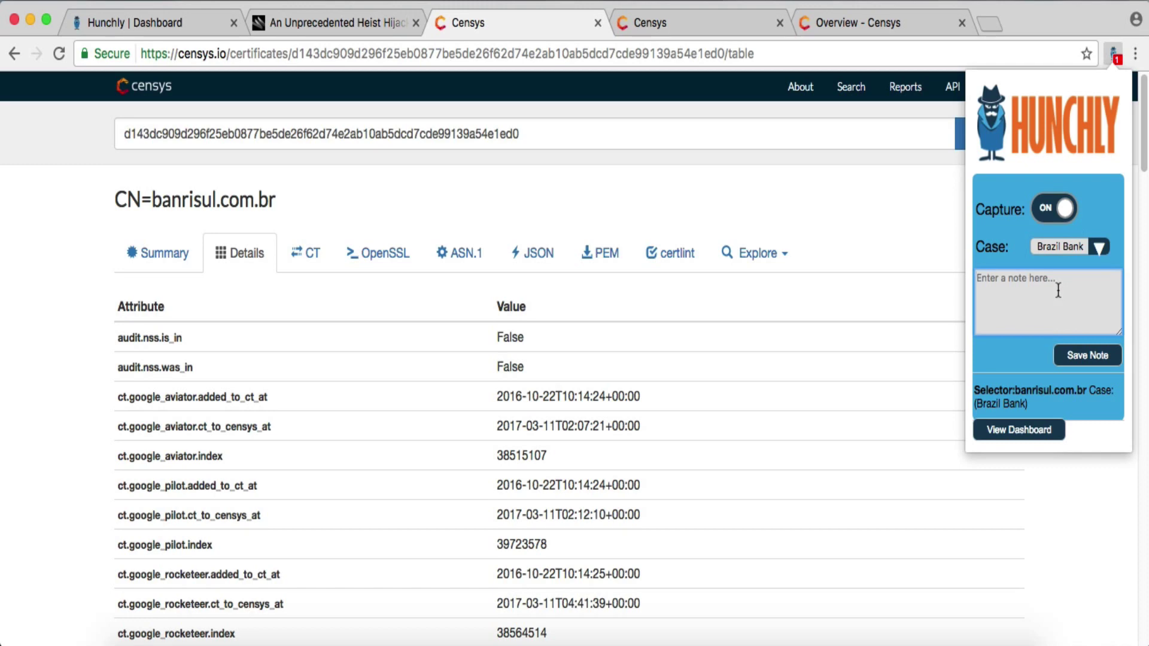
type("ssL certificate for")
type("Banrisul")
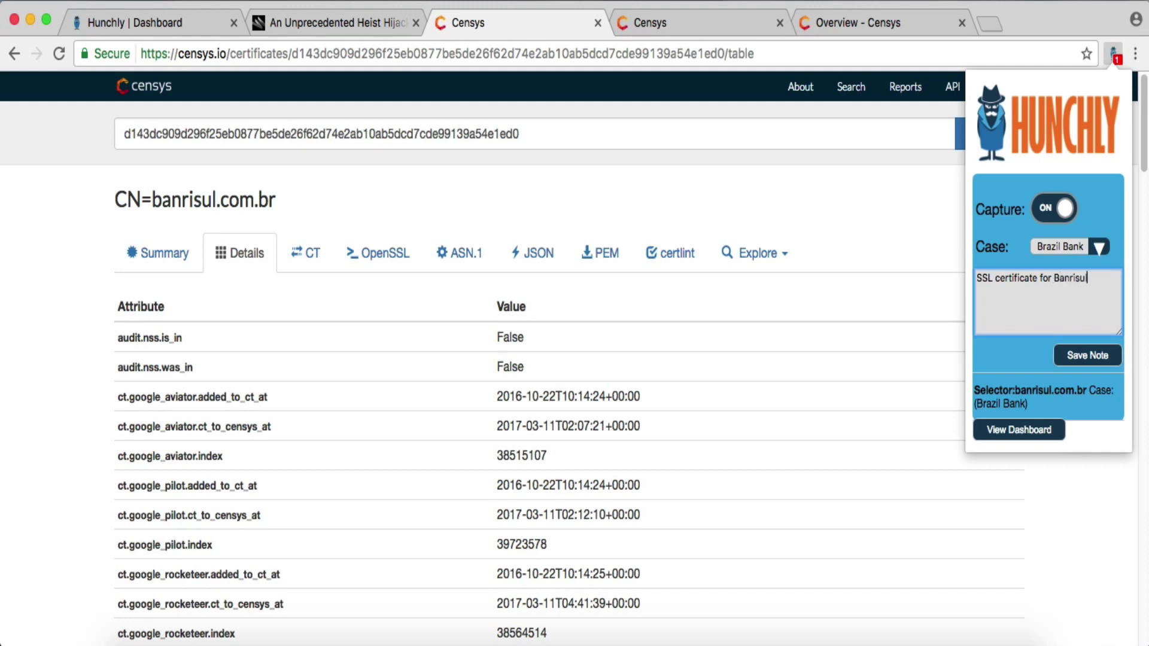
type(" that attackers issued on O")
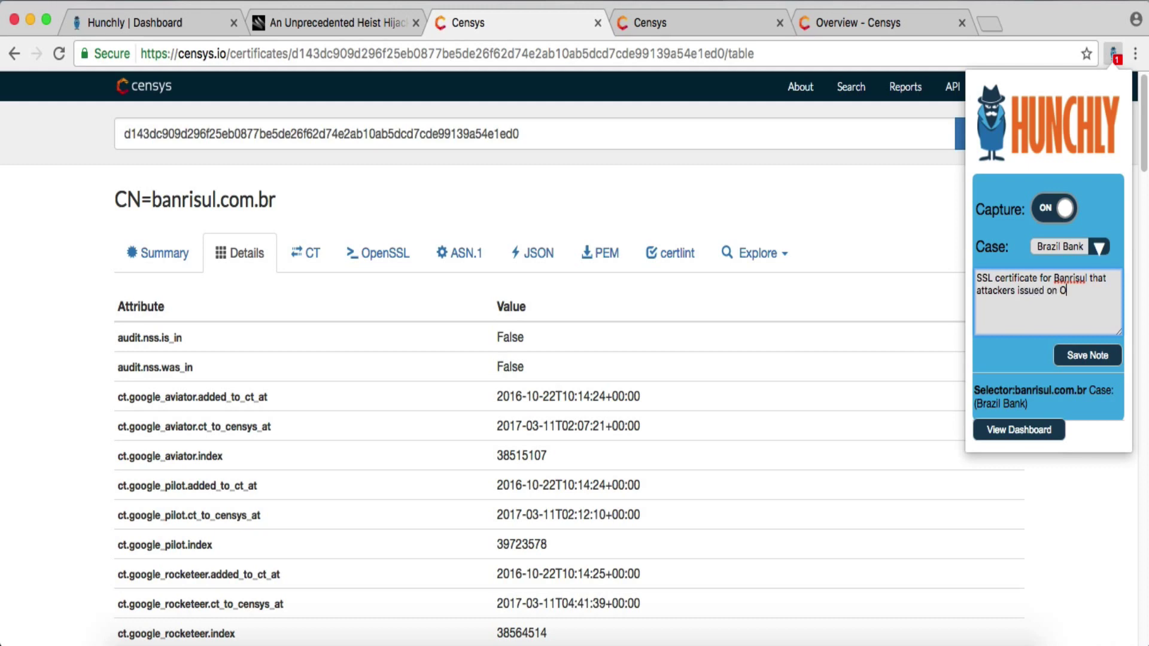
type("ctober 22, 2016.")
left_click(1088, 355)
left_click(1089, 567)
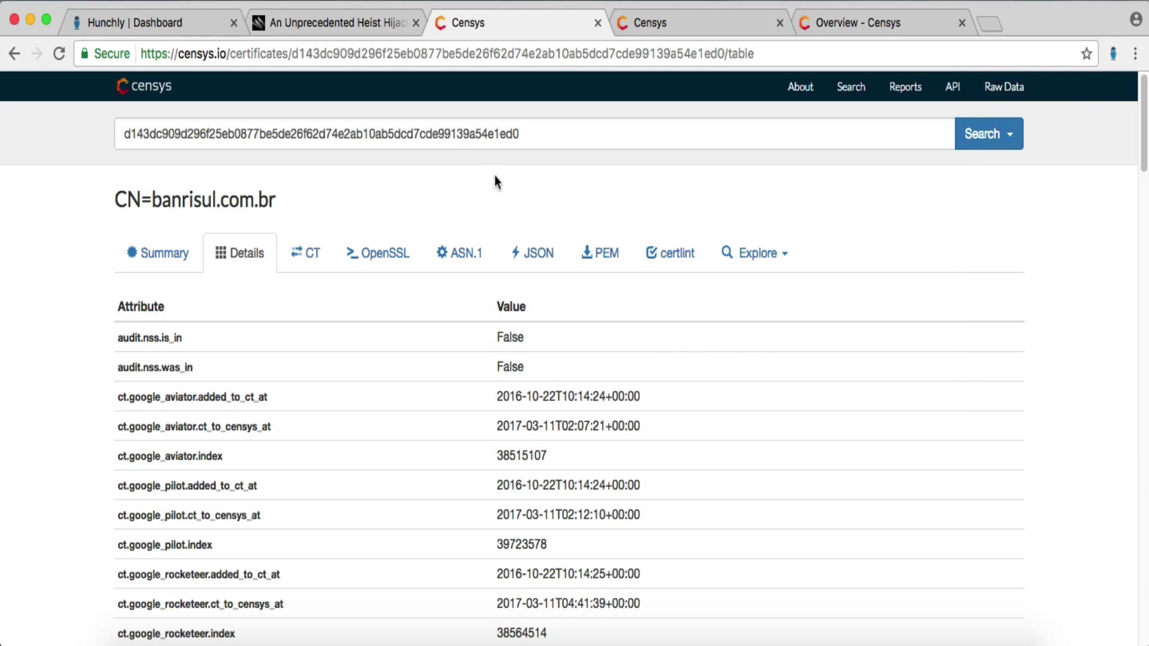
- Delete the 'Investigate Lets Encrypt SSL certs.' note from the Brazil Bank dashboard
left_click(172, 24)
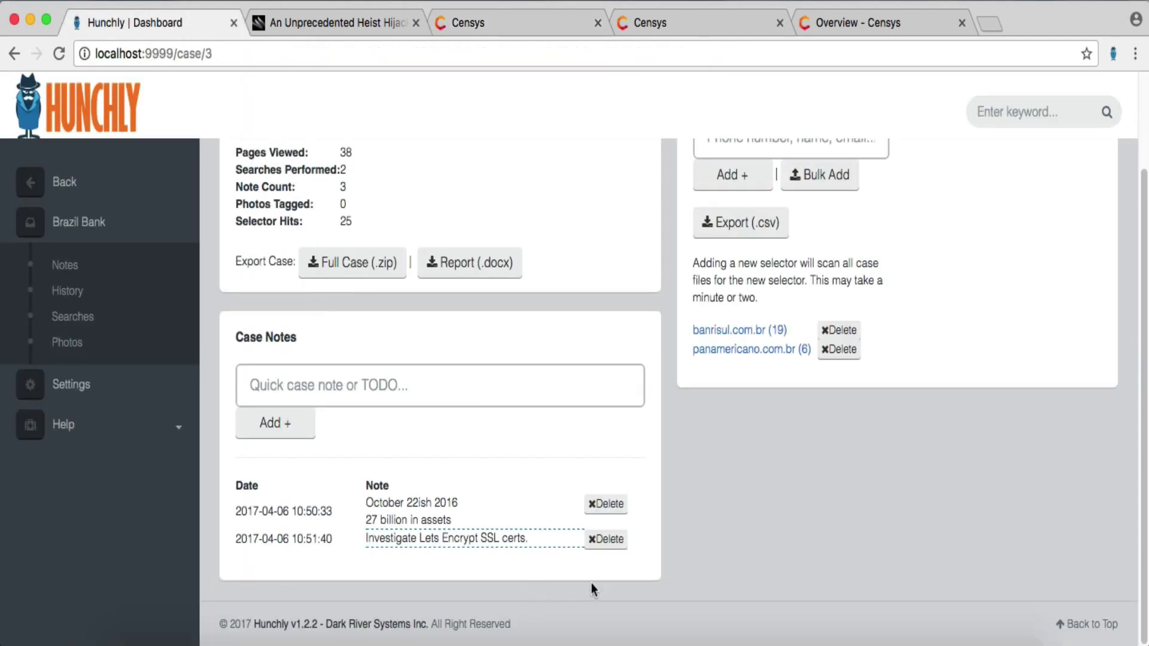
left_click(605, 538)
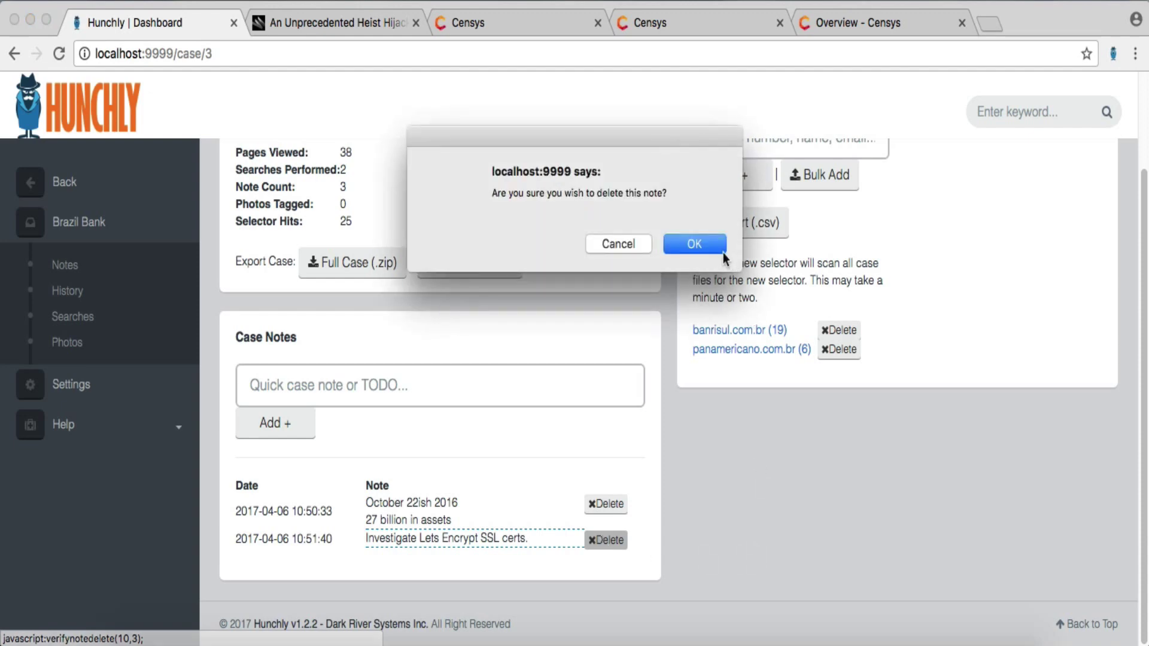
left_click(689, 239)
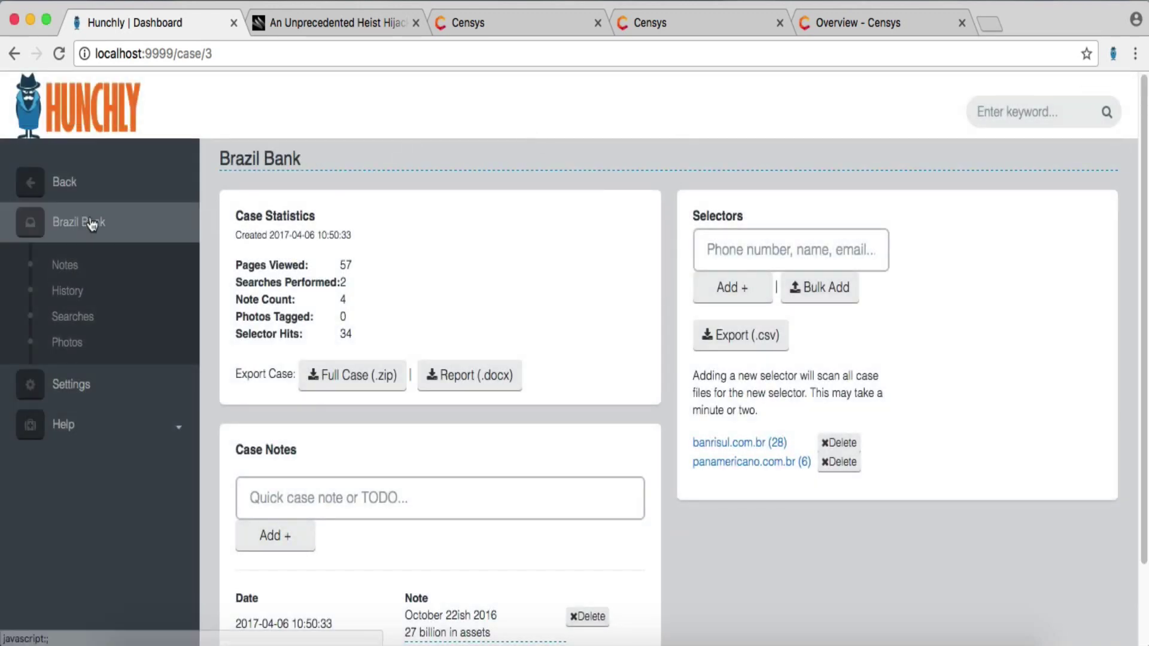
- Open the Brazil Bank notes timeline and scroll down to the 'VT results look positive.' note
left_click(83, 276)
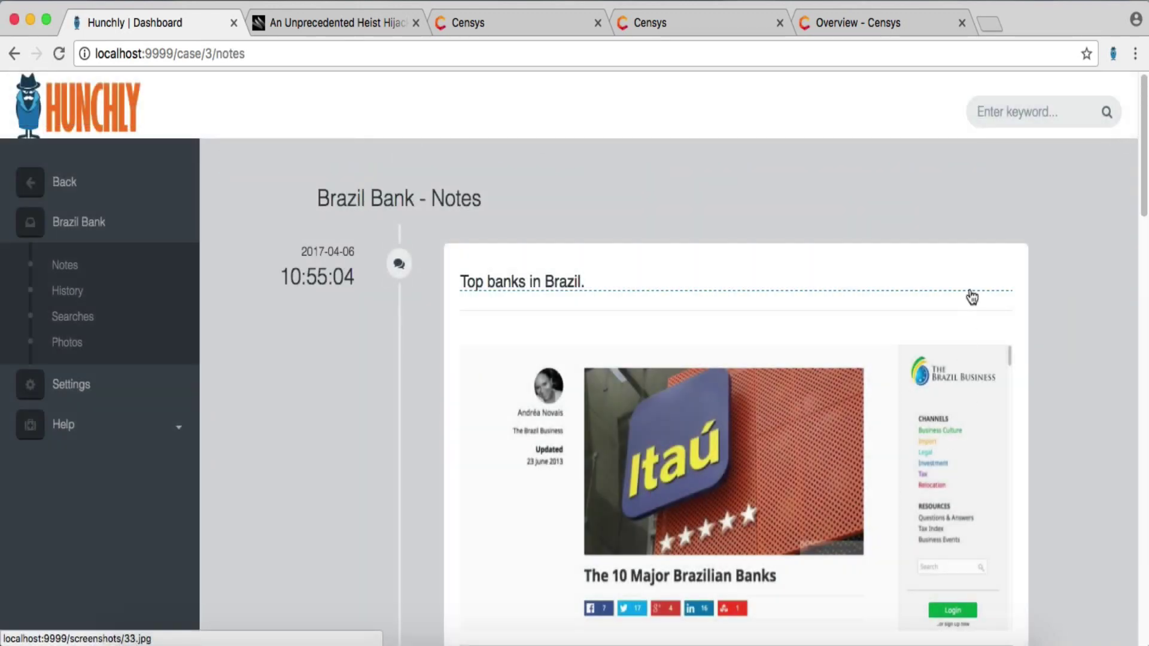
scroll(973, 298, "down", 1)
scroll(1030, 321, "down", 5)
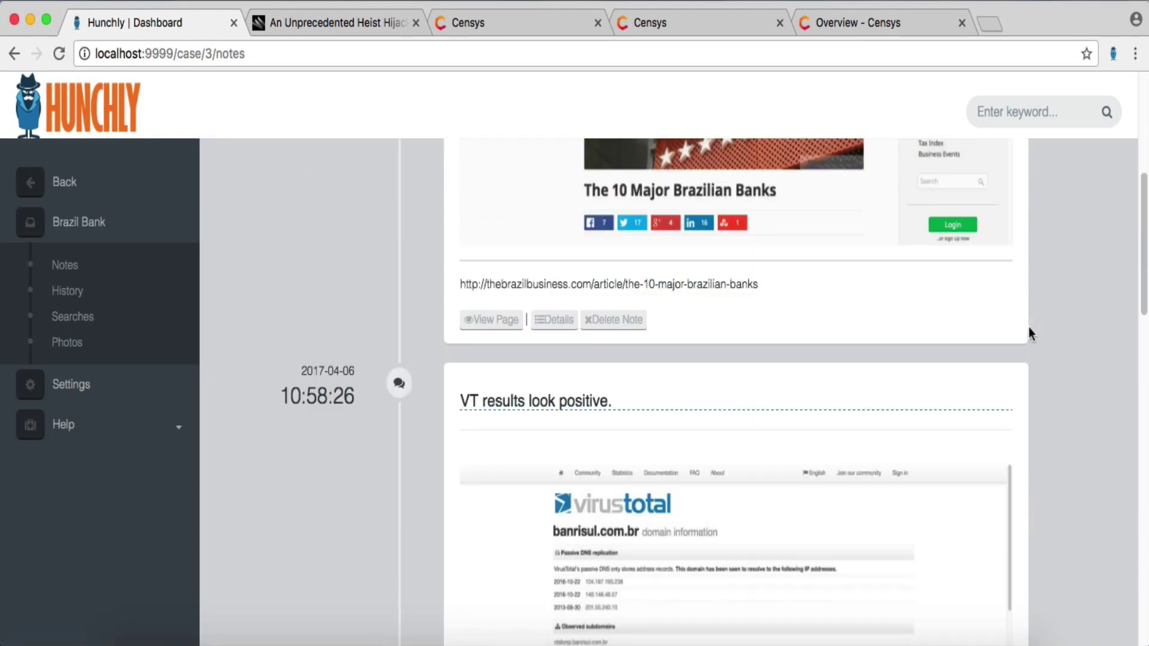
scroll(1030, 350, "down", 2)
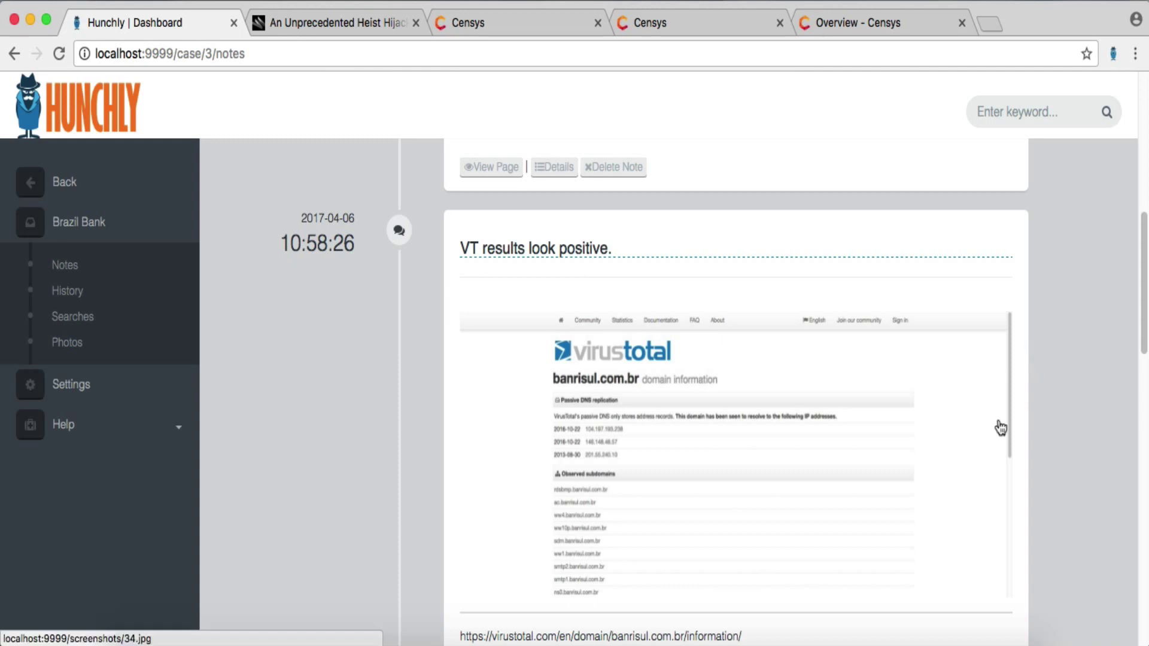
- Replace the trailing period of 'VT results look positive.' with ' for banrisul.com.br' and save
left_click(568, 256)
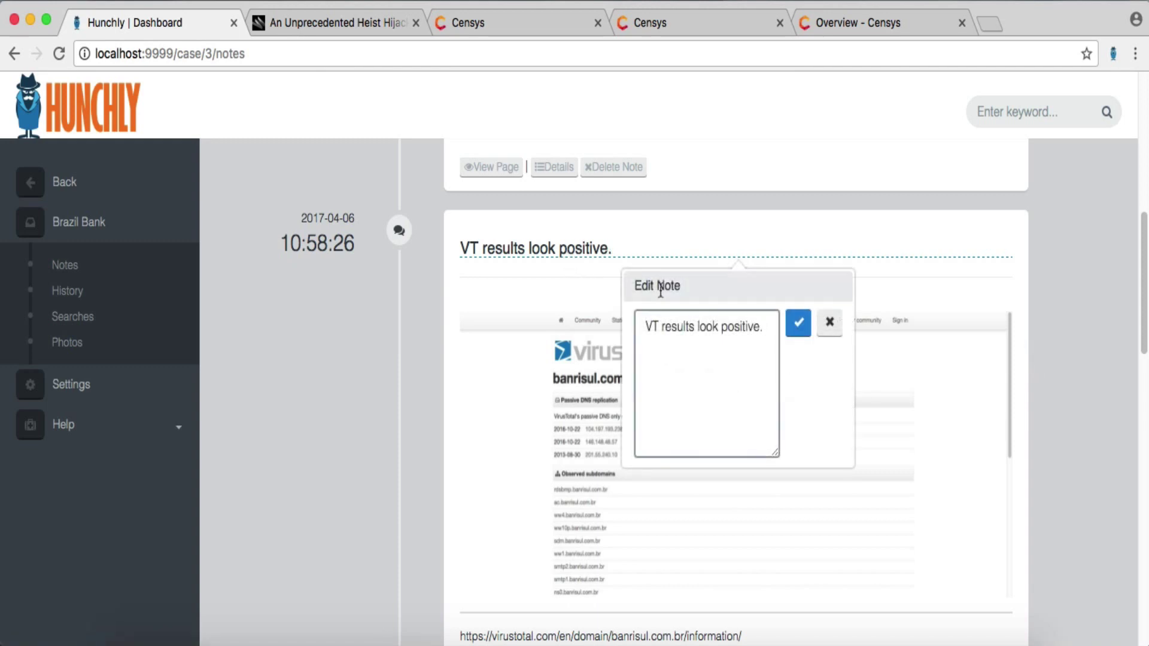
key("BackSpace")
type("for banrisul.com.br")
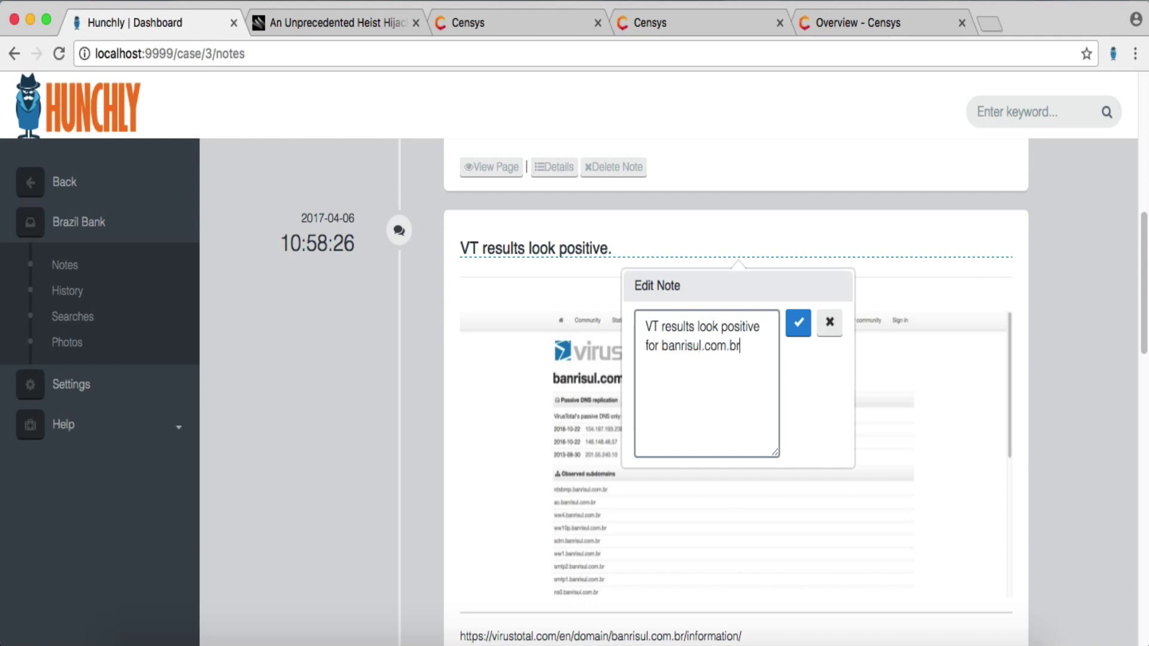
left_click(797, 326)
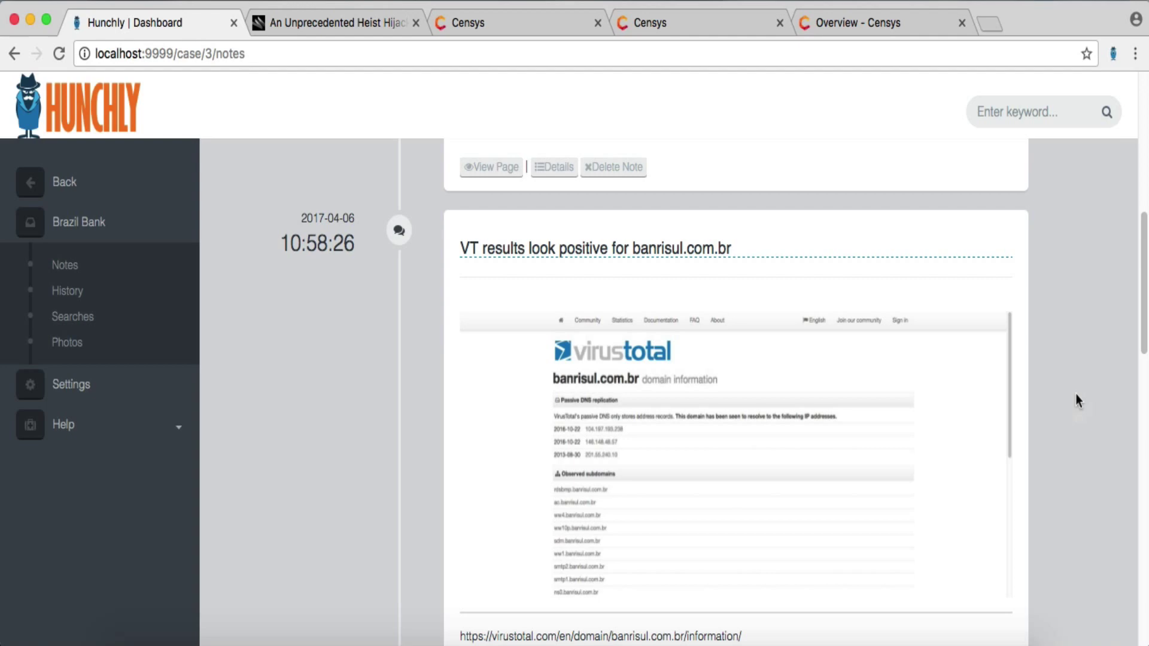
scroll(1083, 392, "down", 3)
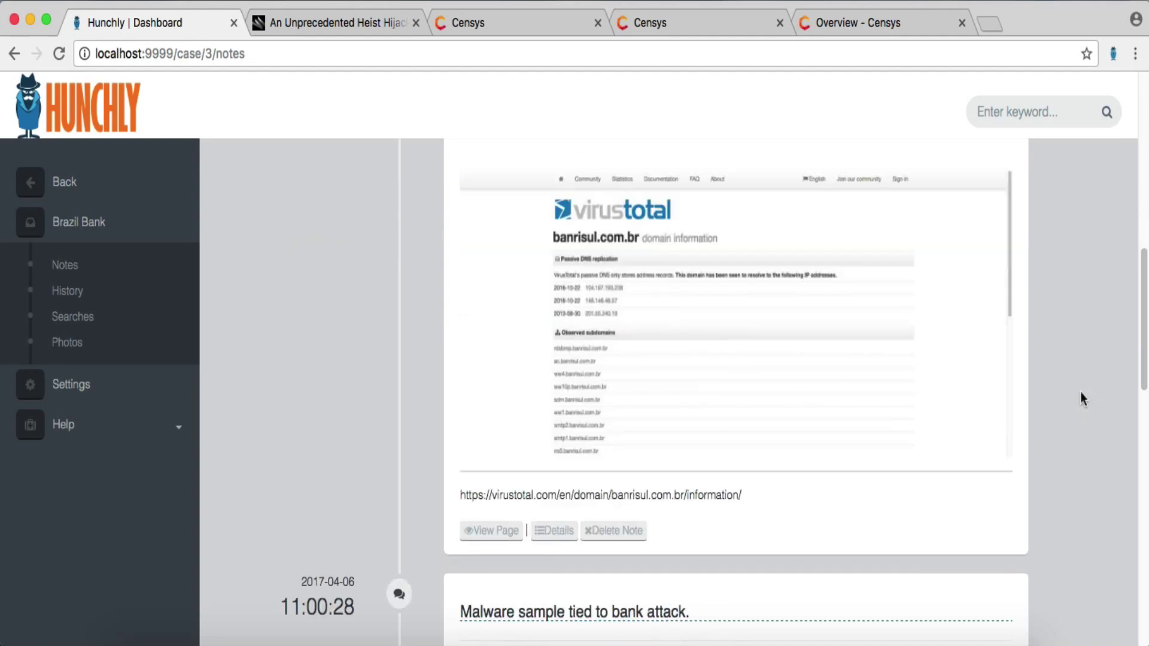
scroll(1046, 459, "down", 15)
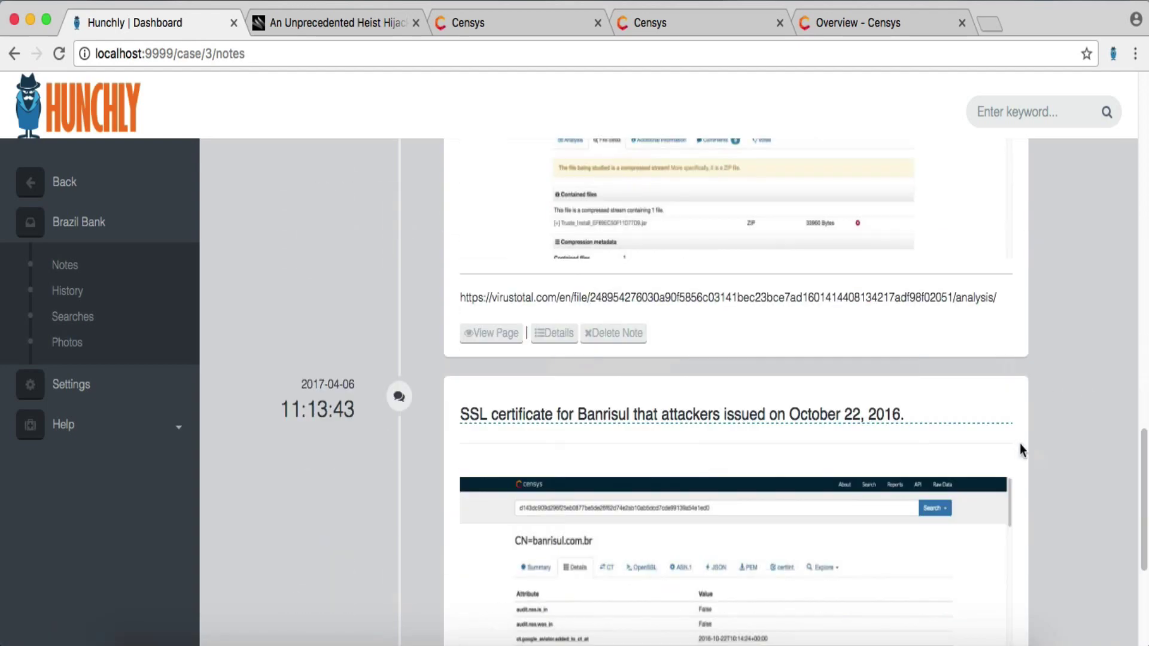
scroll(1015, 444, "up", 12)
scroll(1001, 499, "down", 5)
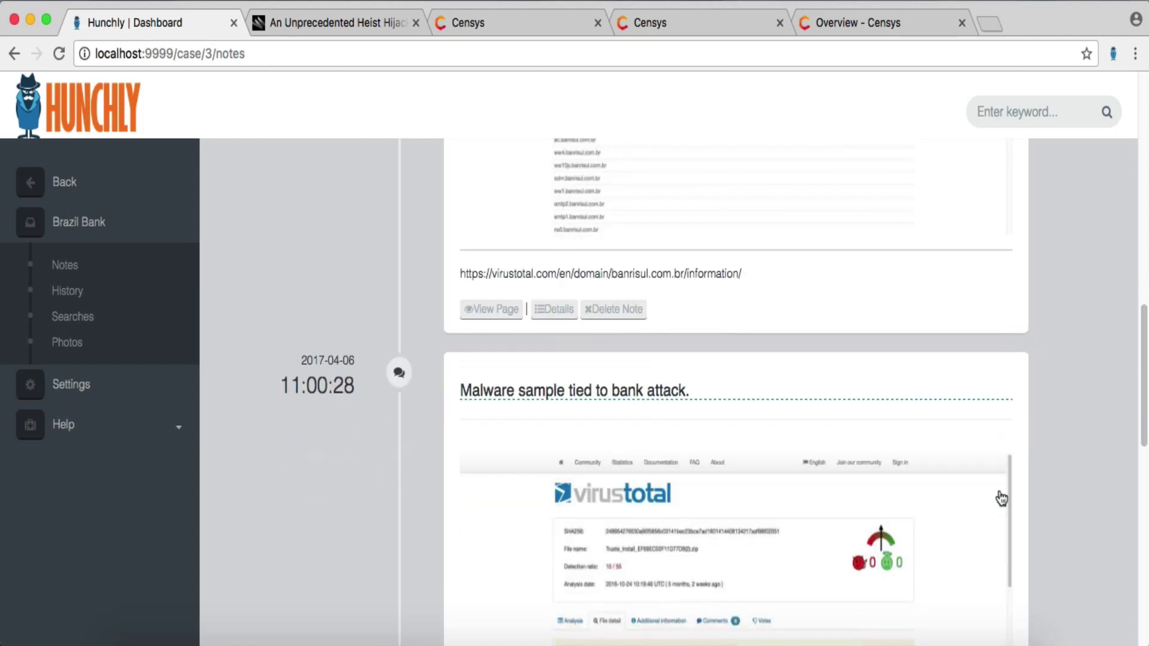
scroll(1002, 499, "down", 1)
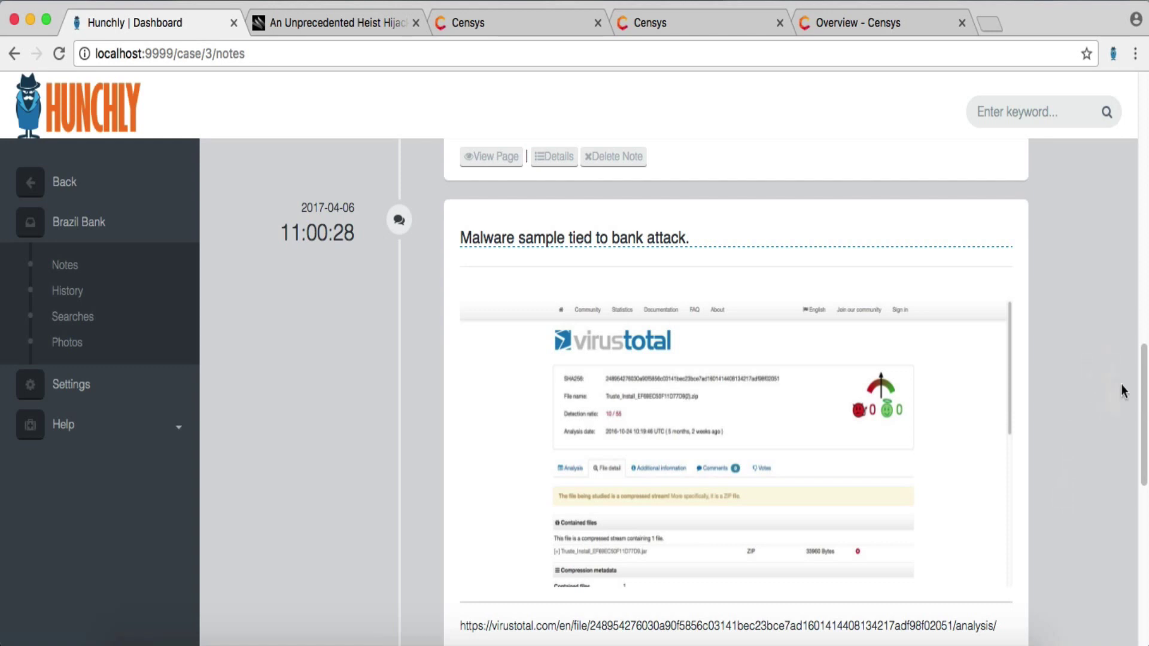
left_click_drag(1144, 383, 1138, 538)
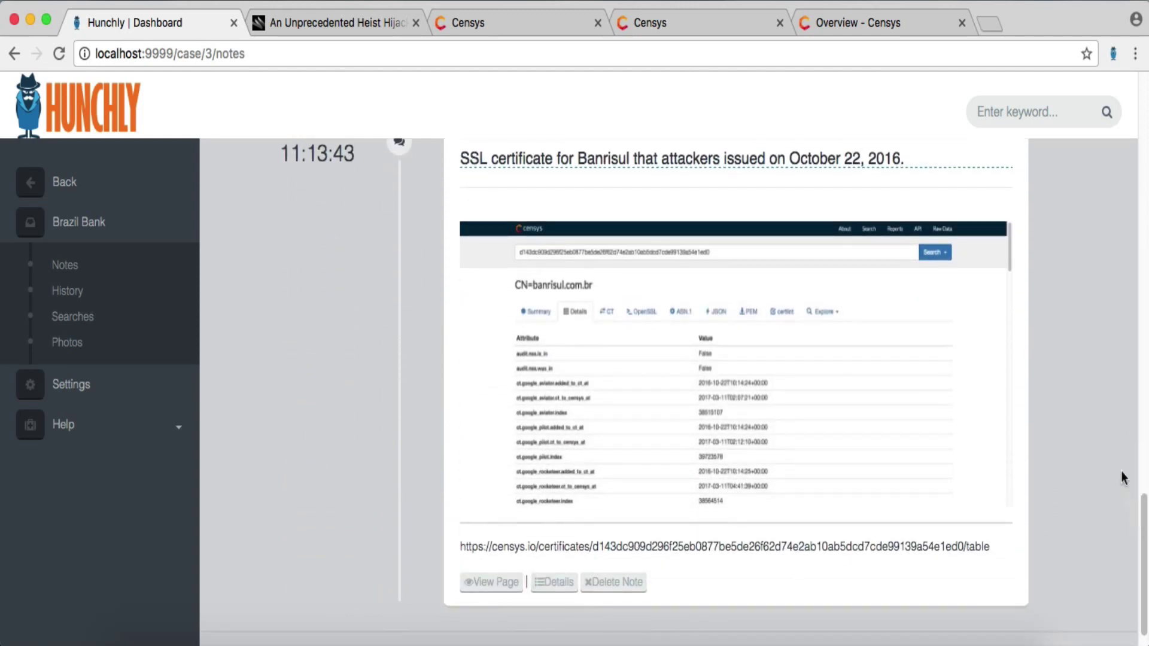
scroll(1122, 477, "up", 1)
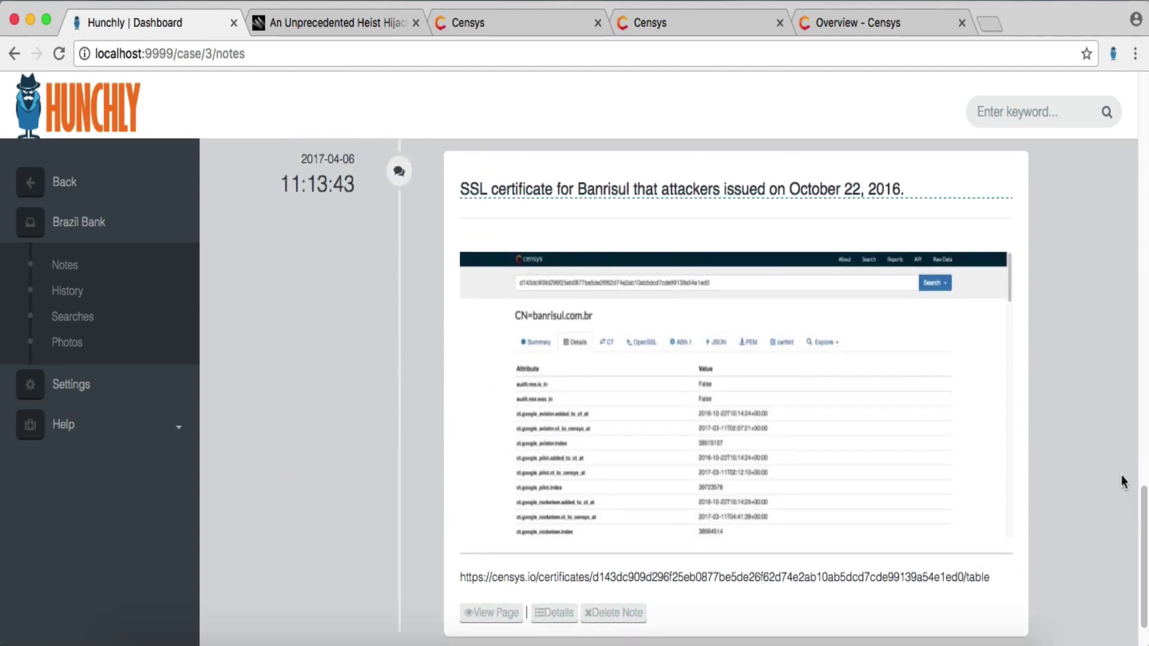